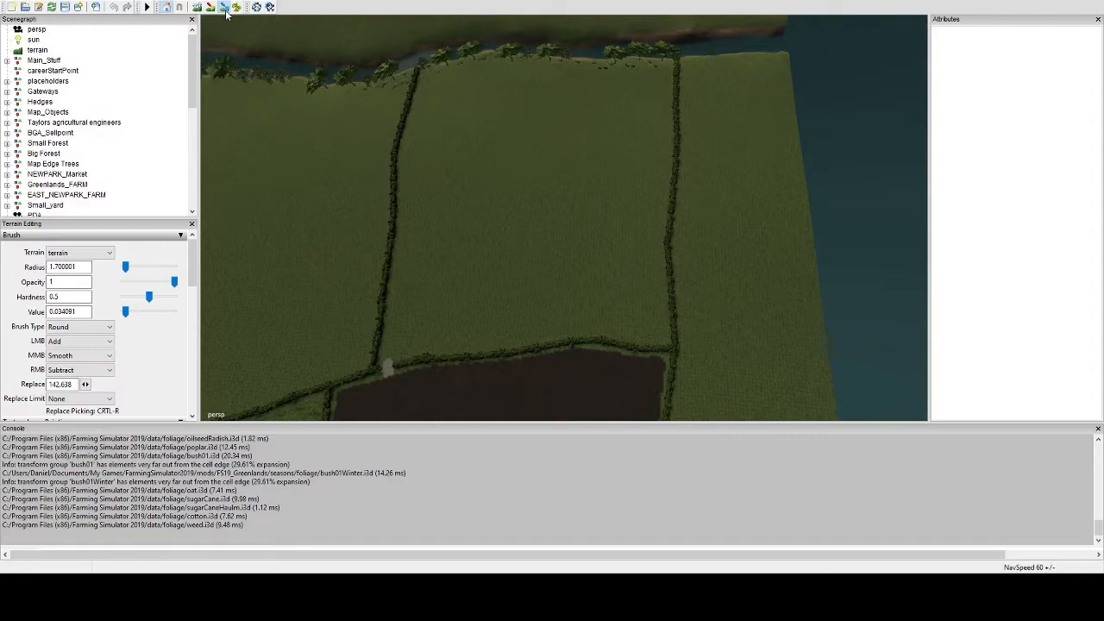
Step: Turn on info layer painting for the terrain and choose farmland as the info layer
{"action": "left_click", "coordinate": [224, 8]}
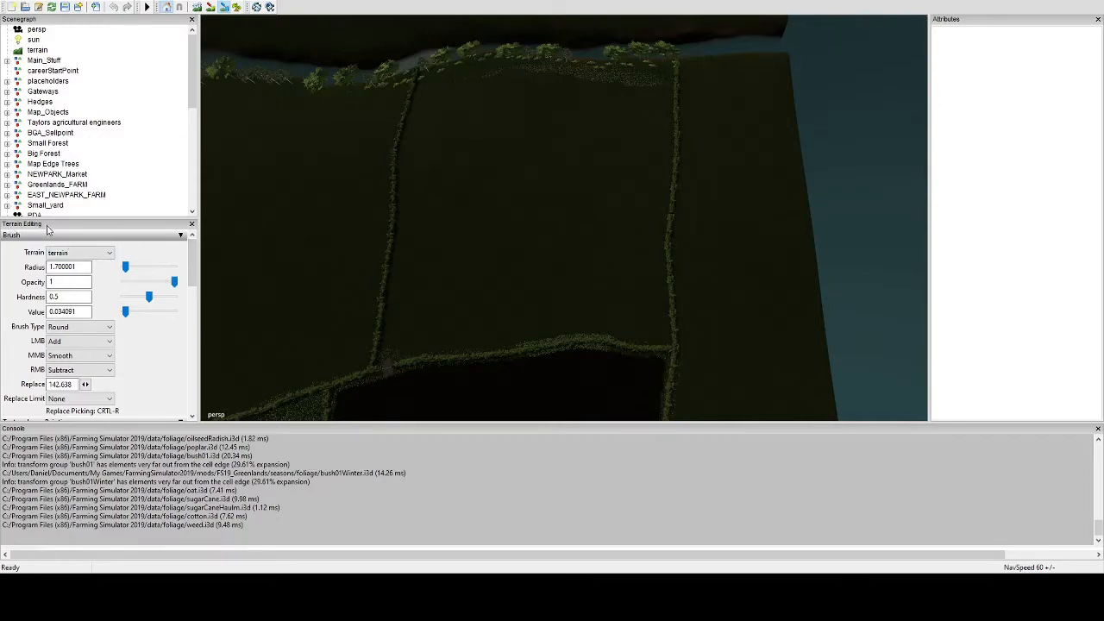
{"action": "left_click_drag", "start_coordinate": [190, 246], "coordinate": [191, 342]}
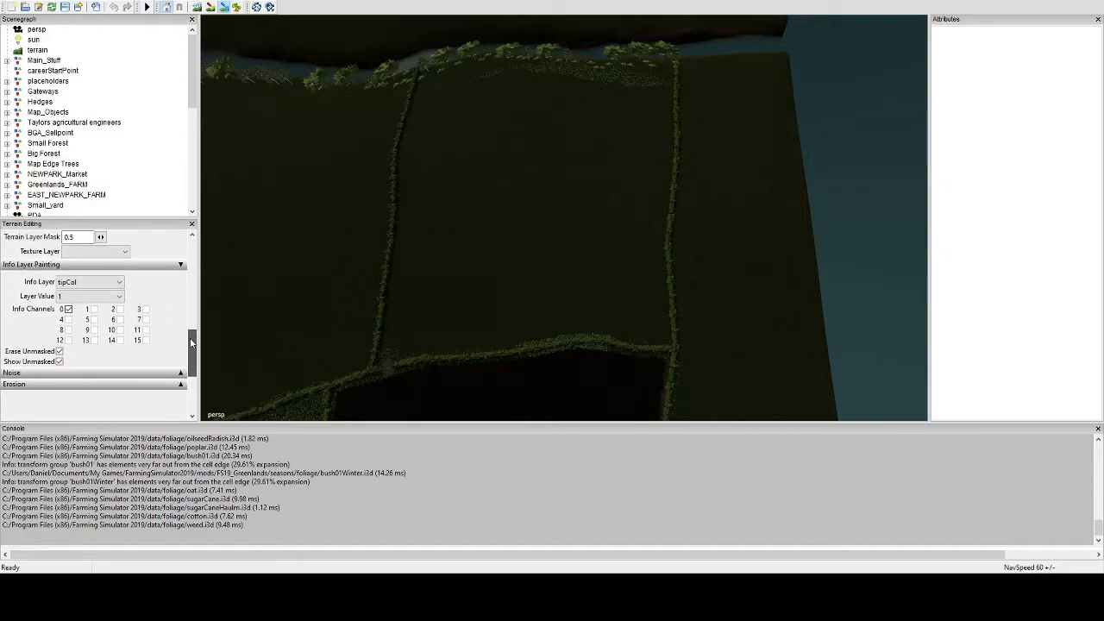
{"action": "left_click", "coordinate": [75, 286]}
{"action": "left_click", "coordinate": [85, 302]}
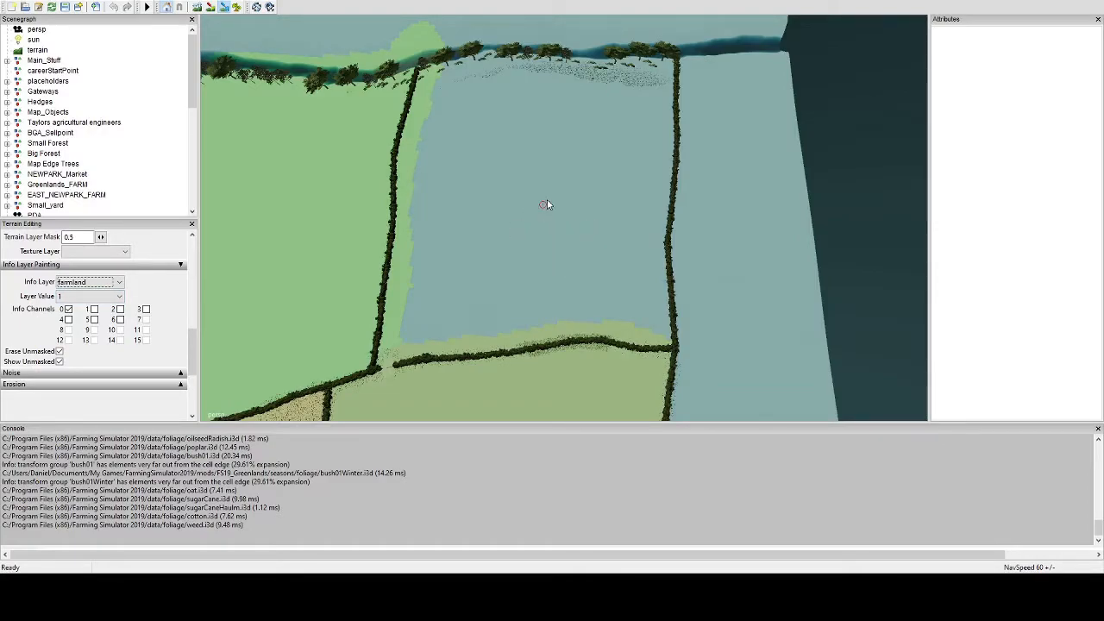
Step: Look over the coloured farmland areas across the whole map and around the uncoloured riverside field
{"action": "left_click_drag", "start_coordinate": [575, 176], "coordinate": [387, 324], "text": "alt"}
{"action": "scroll", "coordinate": [481, 193], "scroll_direction": "down", "scroll_amount": 4}
{"action": "left_click_drag", "start_coordinate": [416, 284], "coordinate": [434, 263], "text": "alt"}
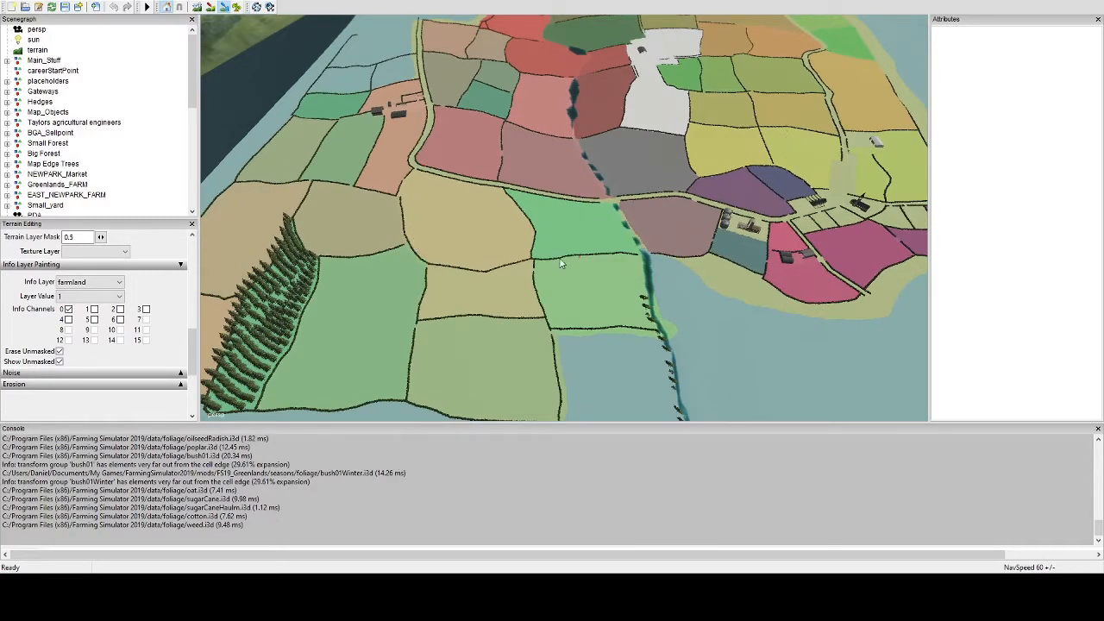
{"action": "left_click_drag", "start_coordinate": [370, 251], "coordinate": [544, 249], "text": "alt"}
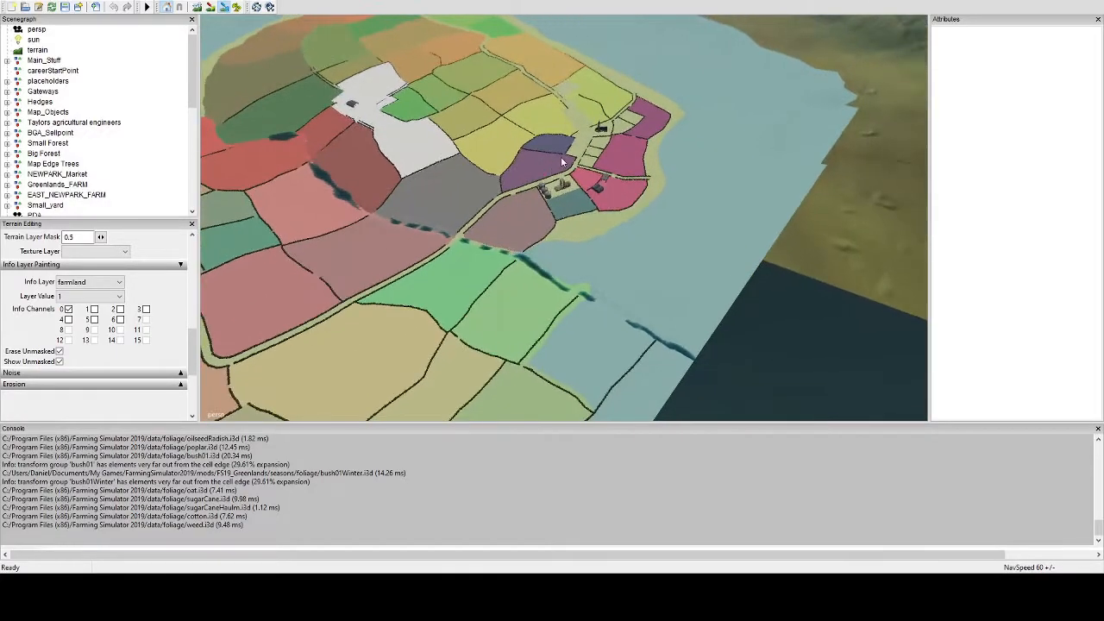
{"action": "left_click_drag", "start_coordinate": [576, 179], "coordinate": [493, 247], "text": "alt"}
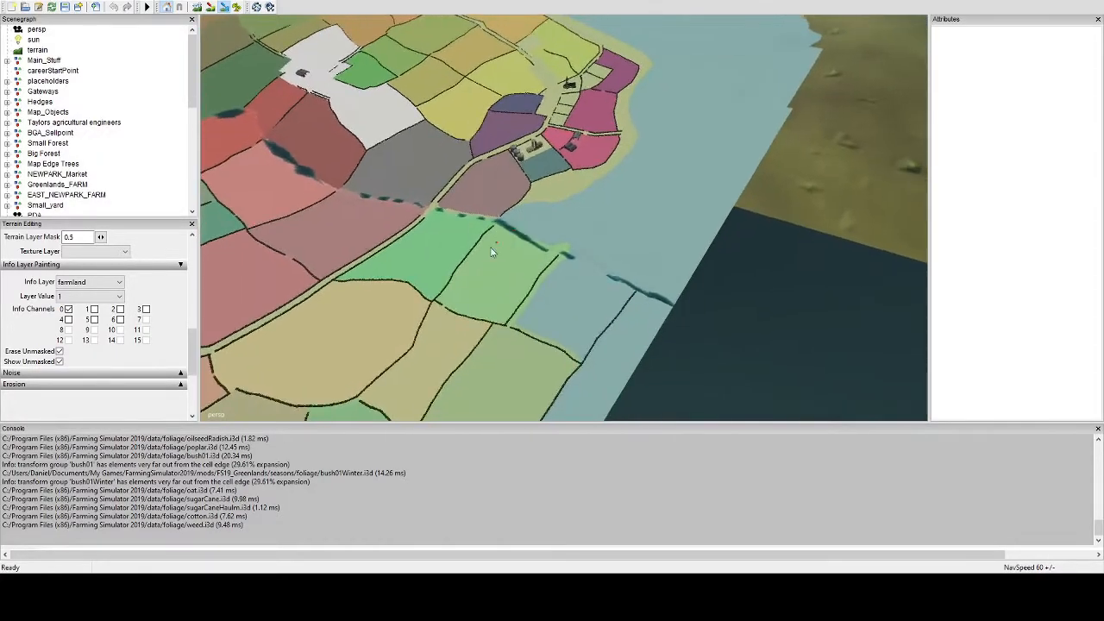
{"action": "left_click_drag", "start_coordinate": [558, 264], "coordinate": [540, 301], "text": "alt"}
{"action": "left_click_drag", "start_coordinate": [439, 239], "coordinate": [328, 301], "text": "alt"}
{"action": "left_click_drag", "start_coordinate": [478, 256], "coordinate": [528, 259], "text": "alt"}
{"action": "left_click_drag", "start_coordinate": [503, 314], "coordinate": [547, 271], "text": "alt"}
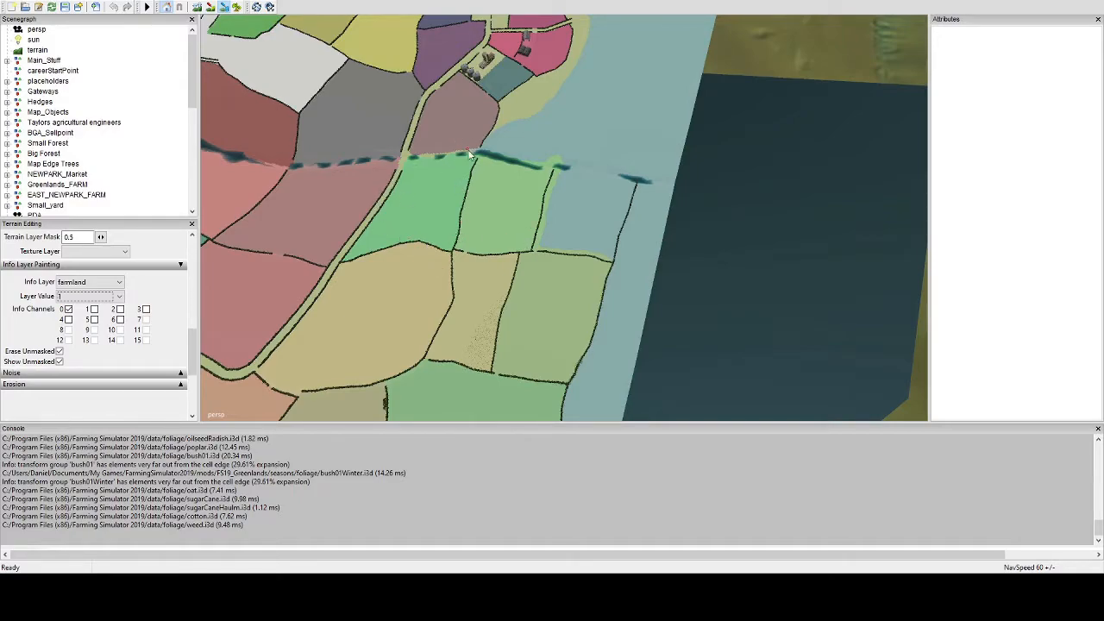
{"action": "left_click_drag", "start_coordinate": [576, 257], "coordinate": [358, 255], "text": "alt"}
{"action": "right_click_drag", "start_coordinate": [358, 255], "coordinate": [340, 346], "text": "alt"}
{"action": "left_click_drag", "start_coordinate": [485, 234], "coordinate": [438, 280], "text": "alt"}
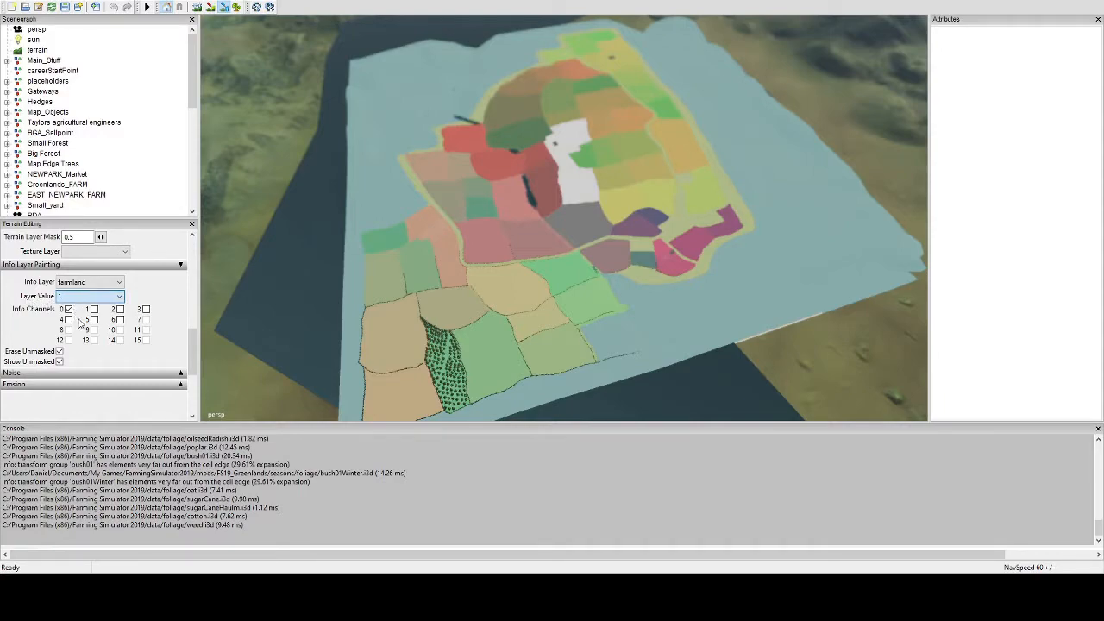
Step: Step through farmland layer values from 0 to 15 using info channels 0 to 3 to see which area each value highlights
{"action": "left_click", "coordinate": [93, 414]}
{"action": "left_click", "coordinate": [91, 310]}
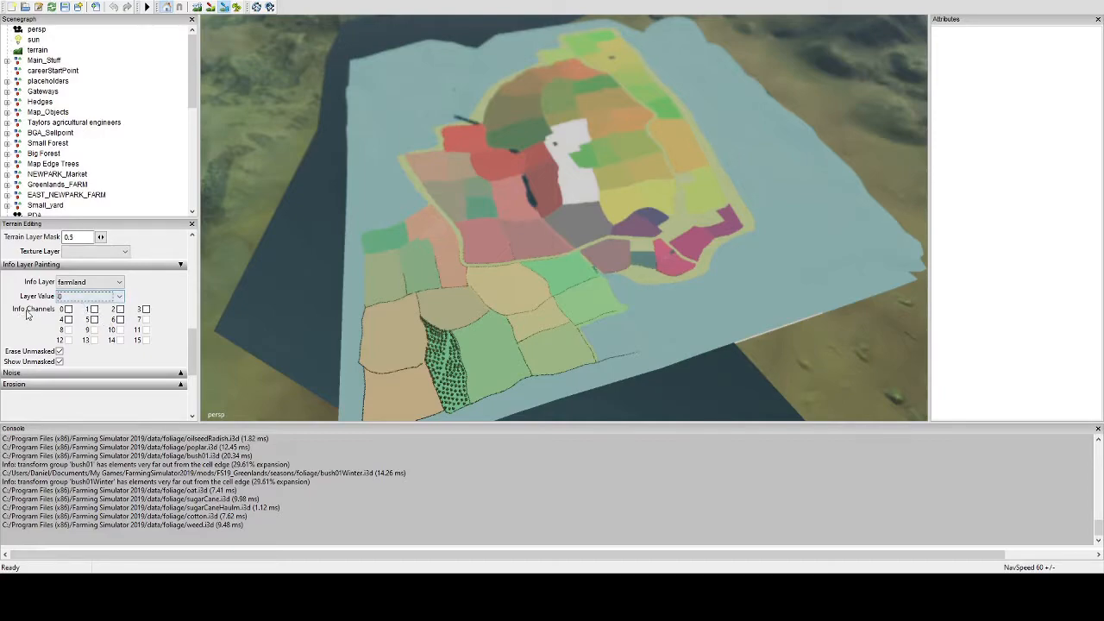
{"action": "left_click", "coordinate": [67, 310]}
{"action": "left_click", "coordinate": [67, 308]}
{"action": "left_click", "coordinate": [93, 311]}
{"action": "left_click", "coordinate": [119, 310]}
{"action": "left_click", "coordinate": [94, 310]}
{"action": "left_click", "coordinate": [119, 311]}
{"action": "left_click", "coordinate": [68, 312]}
{"action": "left_click", "coordinate": [67, 310]}
{"action": "left_click", "coordinate": [94, 310]}
{"action": "left_click", "coordinate": [67, 311]}
{"action": "left_click", "coordinate": [94, 310]}
{"action": "left_click", "coordinate": [120, 309]}
{"action": "left_click", "coordinate": [68, 310]}
{"action": "left_click", "coordinate": [94, 310]}
{"action": "left_click", "coordinate": [68, 310]}
{"action": "left_click", "coordinate": [120, 310]}
{"action": "left_click", "coordinate": [94, 309]}
{"action": "left_click", "coordinate": [146, 310]}
{"action": "left_click", "coordinate": [68, 310]}
{"action": "left_click", "coordinate": [94, 309]}
{"action": "left_click", "coordinate": [68, 309]}
{"action": "left_click", "coordinate": [68, 310]}
{"action": "left_click", "coordinate": [94, 310]}
{"action": "left_click", "coordinate": [120, 310]}
{"action": "left_click", "coordinate": [94, 309]}
{"action": "left_click", "coordinate": [94, 311]}
{"action": "left_click", "coordinate": [94, 309]}
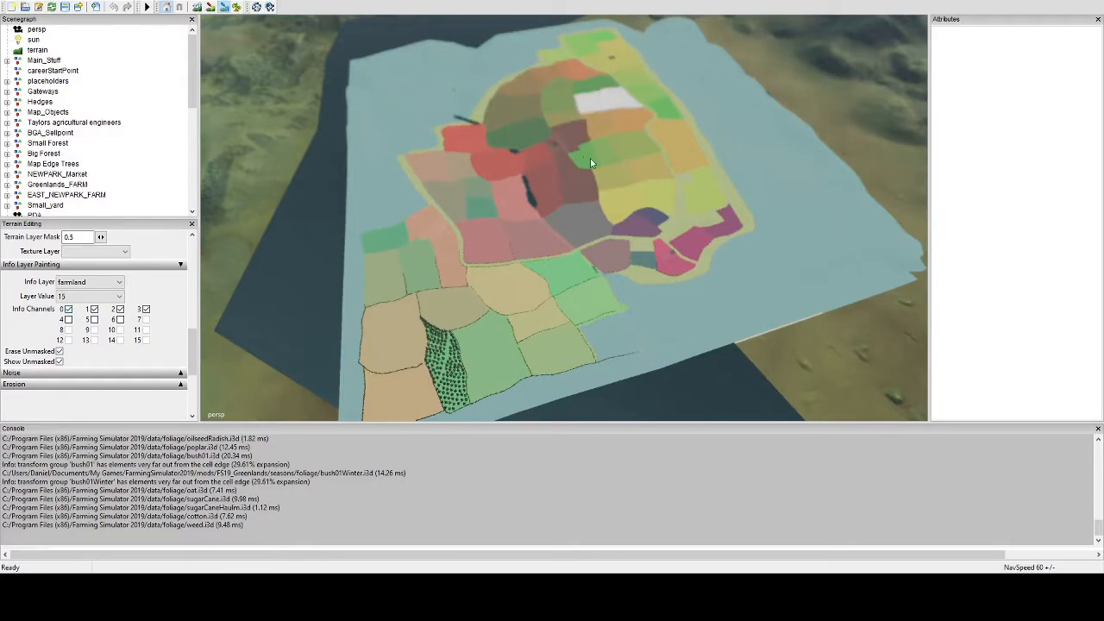
Step: Extend the info channels to check which areas farmland layer values 127 and 63 highlight across the map
{"action": "left_click", "coordinate": [68, 320]}
{"action": "left_click", "coordinate": [94, 320]}
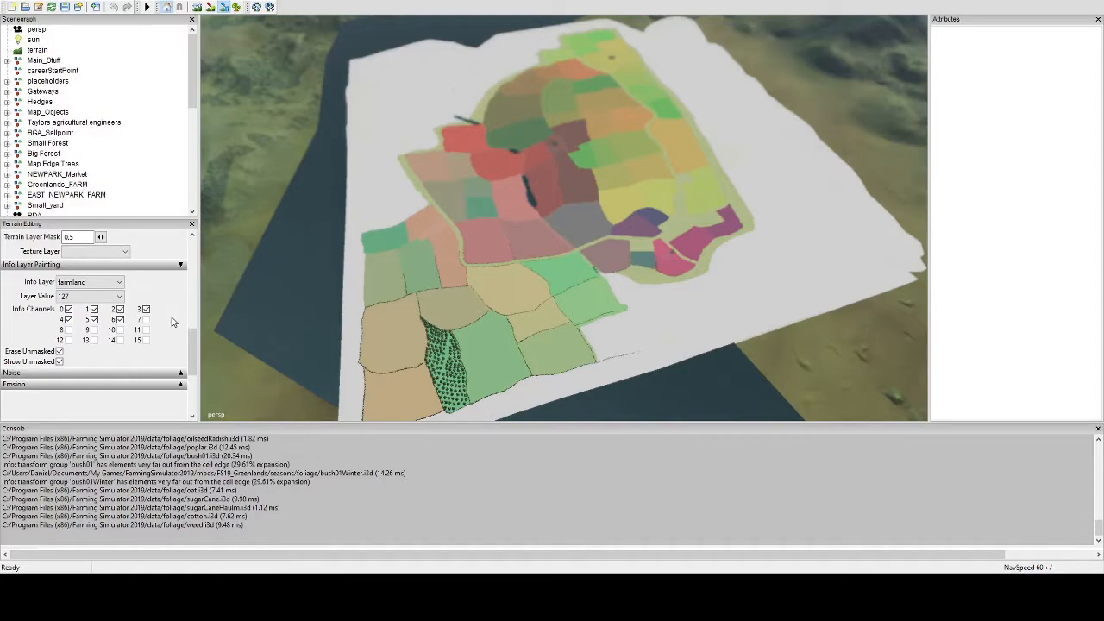
{"action": "left_click", "coordinate": [113, 296]}
{"action": "left_click", "coordinate": [68, 320]}
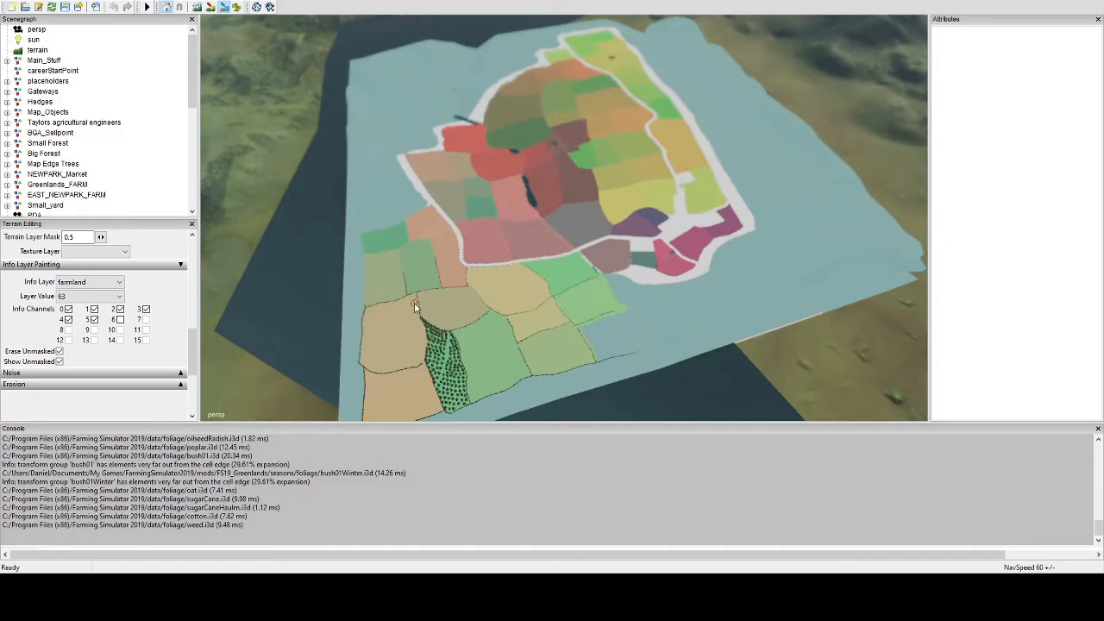
{"action": "left_click_drag", "start_coordinate": [361, 270], "coordinate": [712, 238], "text": "alt"}
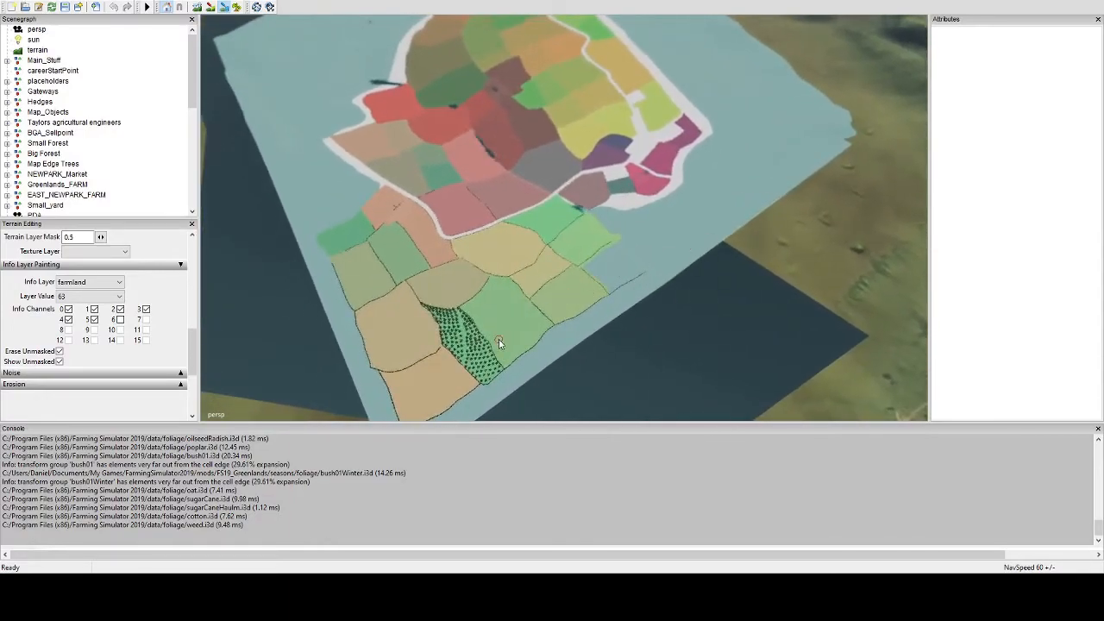
{"action": "left_click_drag", "start_coordinate": [499, 339], "coordinate": [703, 232], "text": "alt"}
{"action": "mouse_move", "coordinate": [561, 266]}
{"action": "left_mouse_down", "text": "alt"}
{"action": "mouse_move", "coordinate": [518, 276]}
{"action": "mouse_move", "coordinate": [457, 255]}
{"action": "mouse_move", "coordinate": [418, 281]}
{"action": "left_mouse_up", "text": "alt"}
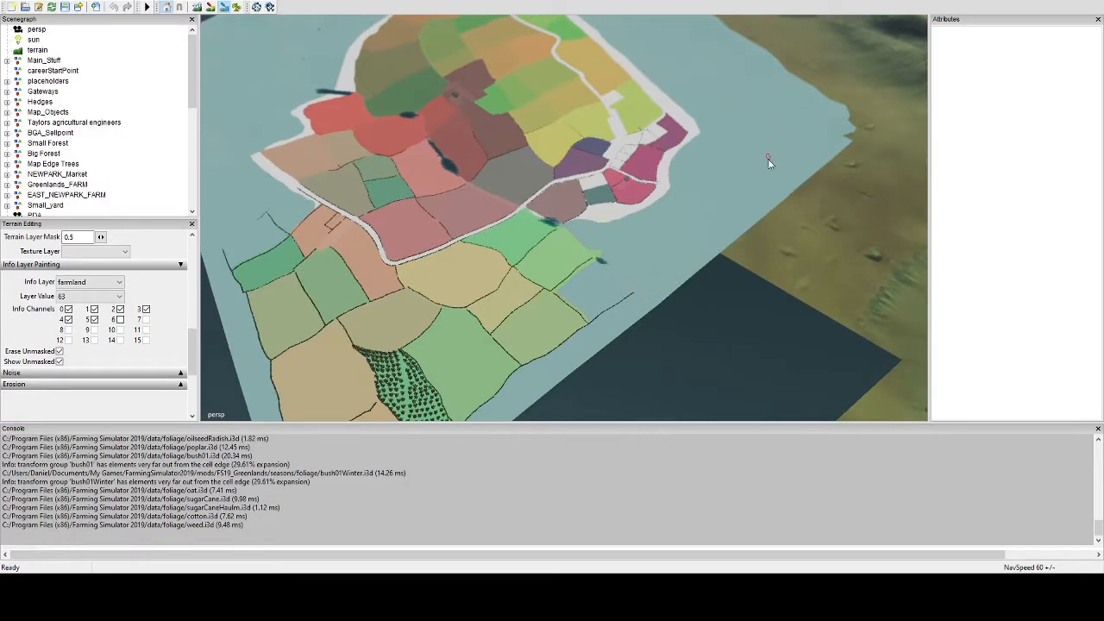
Step: Set the farmland layer value to 127 and examine the unassigned riverside field up close
{"action": "left_click", "coordinate": [120, 319]}
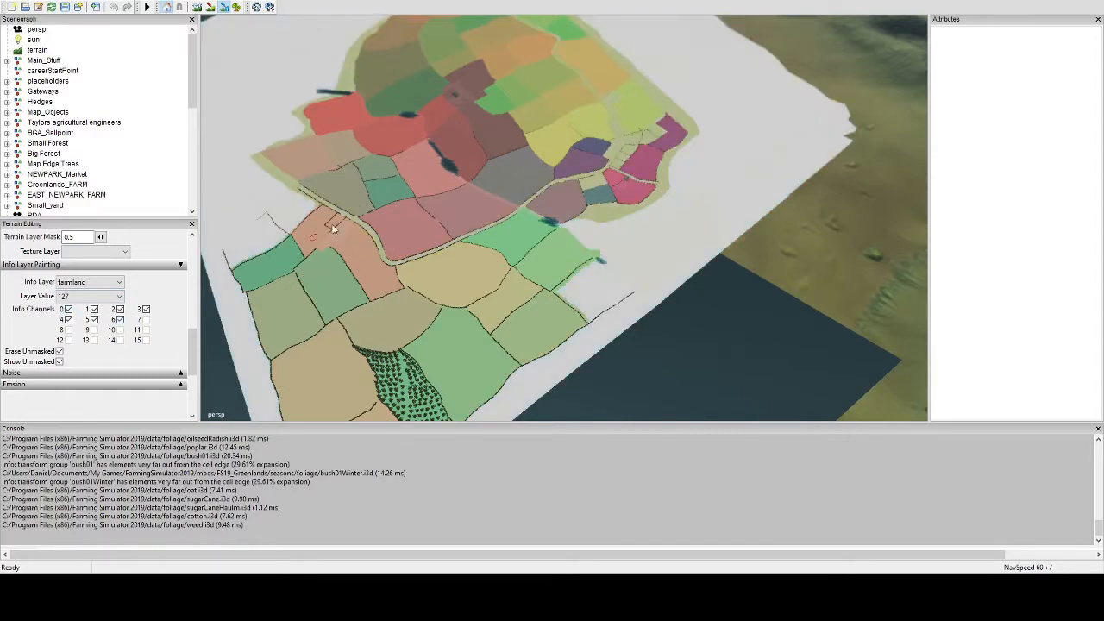
{"action": "mouse_move", "coordinate": [545, 280]}
{"action": "left_mouse_down", "text": "alt"}
{"action": "mouse_move", "coordinate": [509, 296]}
{"action": "mouse_move", "coordinate": [559, 281]}
{"action": "left_mouse_up", "text": "alt"}
{"action": "right_click_drag", "start_coordinate": [559, 282], "coordinate": [773, 155], "text": "alt"}
{"action": "left_click_drag", "start_coordinate": [634, 223], "coordinate": [759, 259], "text": "alt"}
{"action": "middle_click_drag", "start_coordinate": [776, 255], "coordinate": [674, 253], "text": "alt"}
{"action": "right_click_drag", "start_coordinate": [675, 253], "coordinate": [709, 199], "text": "alt"}
{"action": "left_click_drag", "start_coordinate": [515, 252], "coordinate": [549, 283], "text": "alt"}
{"action": "right_click_drag", "start_coordinate": [549, 283], "coordinate": [587, 131], "text": "alt"}
{"action": "right_click_drag", "start_coordinate": [525, 246], "coordinate": [580, 164], "text": "alt"}
{"action": "left_click_drag", "start_coordinate": [581, 229], "coordinate": [680, 214], "text": "alt"}
{"action": "left_click_drag", "start_coordinate": [527, 202], "coordinate": [619, 184], "text": "alt"}
{"action": "right_click_drag", "start_coordinate": [620, 184], "coordinate": [509, 253], "text": "alt"}
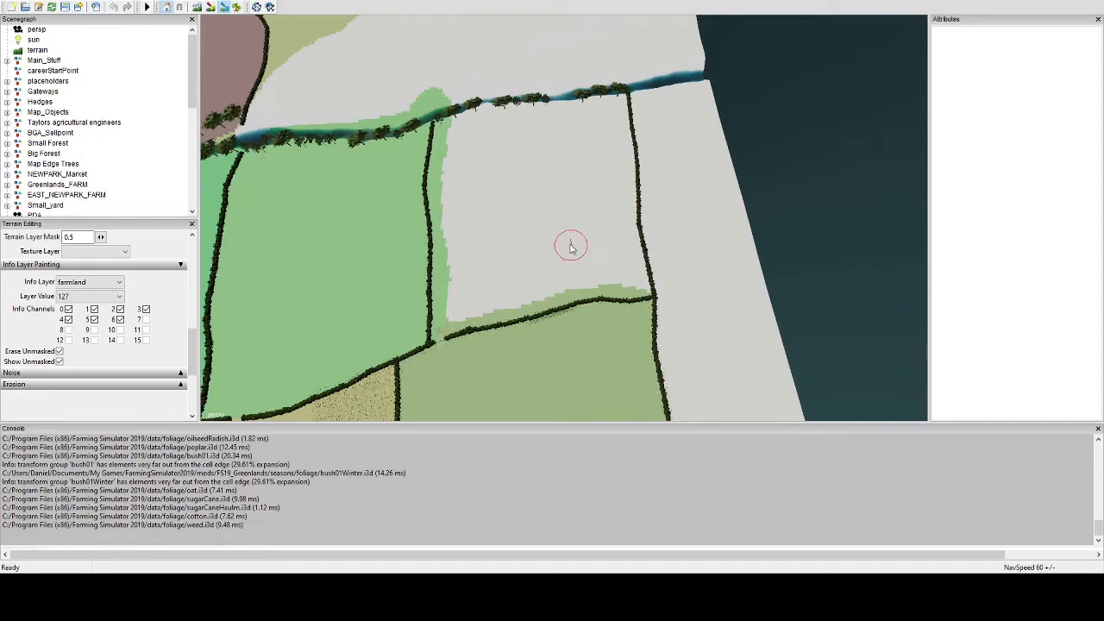
{"action": "mouse_move", "coordinate": [615, 219]}
{"action": "left_mouse_down", "text": "alt"}
{"action": "mouse_move", "coordinate": [553, 168]}
{"action": "mouse_move", "coordinate": [552, 222]}
{"action": "mouse_move", "coordinate": [604, 193]}
{"action": "left_mouse_up", "text": "alt"}
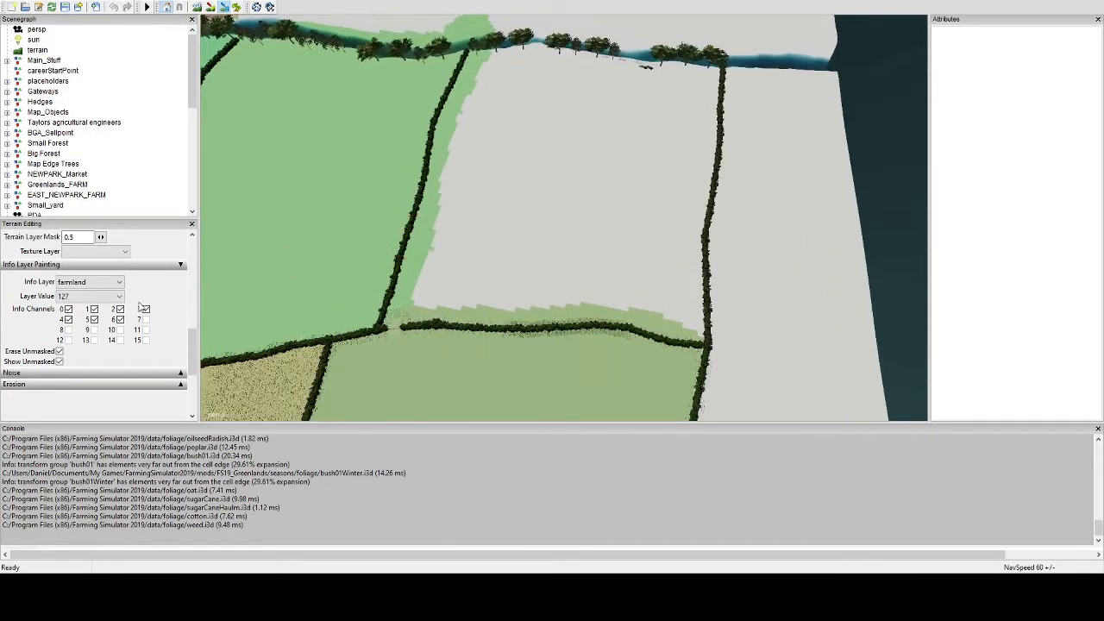
Step: Clear info channels 0 to 6 so the layer value is 0, and view the unassigned field
{"action": "left_click", "coordinate": [67, 309]}
{"action": "left_click", "coordinate": [68, 320]}
{"action": "left_click", "coordinate": [94, 309]}
{"action": "left_click", "coordinate": [94, 319]}
{"action": "left_click", "coordinate": [120, 308]}
{"action": "left_click", "coordinate": [119, 319]}
{"action": "left_click", "coordinate": [145, 308]}
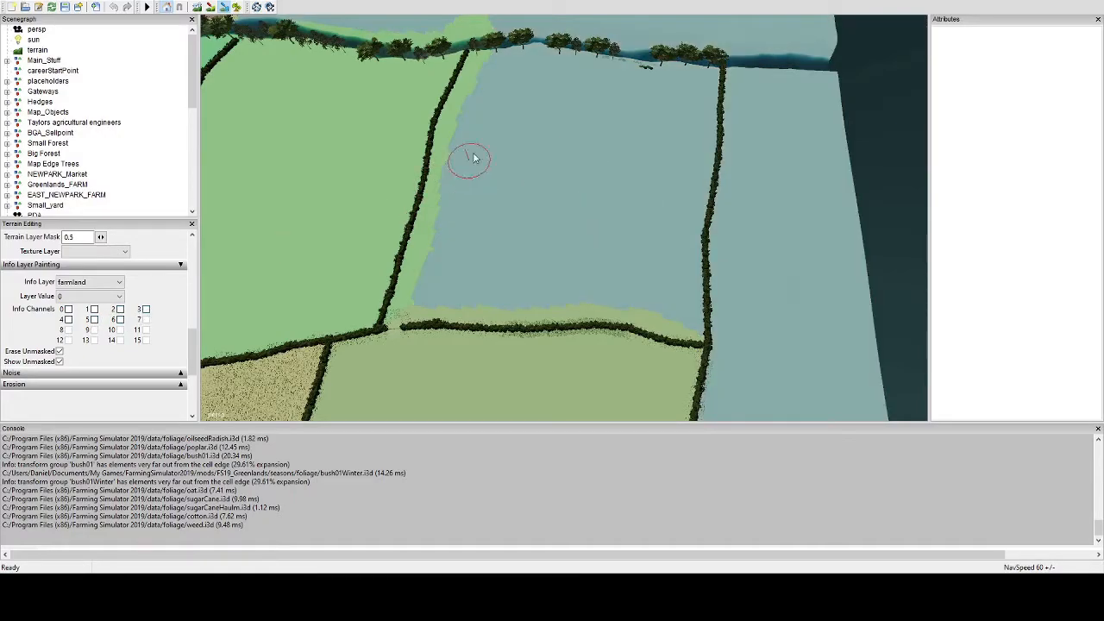
{"action": "scroll", "coordinate": [509, 207], "scroll_direction": "down", "scroll_amount": 3}
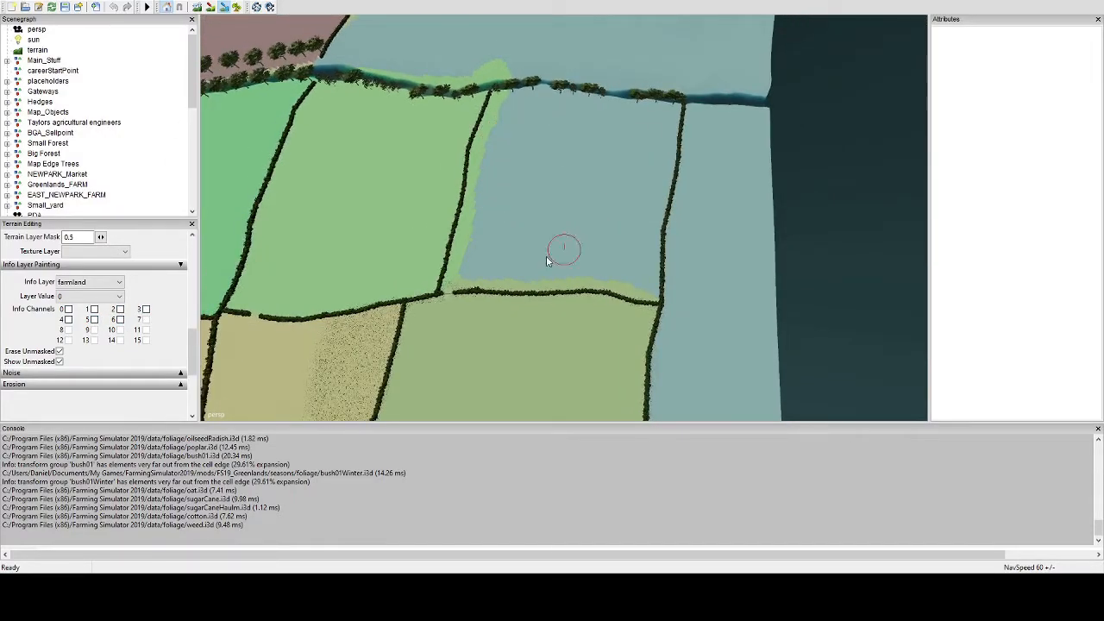
{"action": "scroll", "coordinate": [466, 237], "scroll_direction": "up", "scroll_amount": 2}
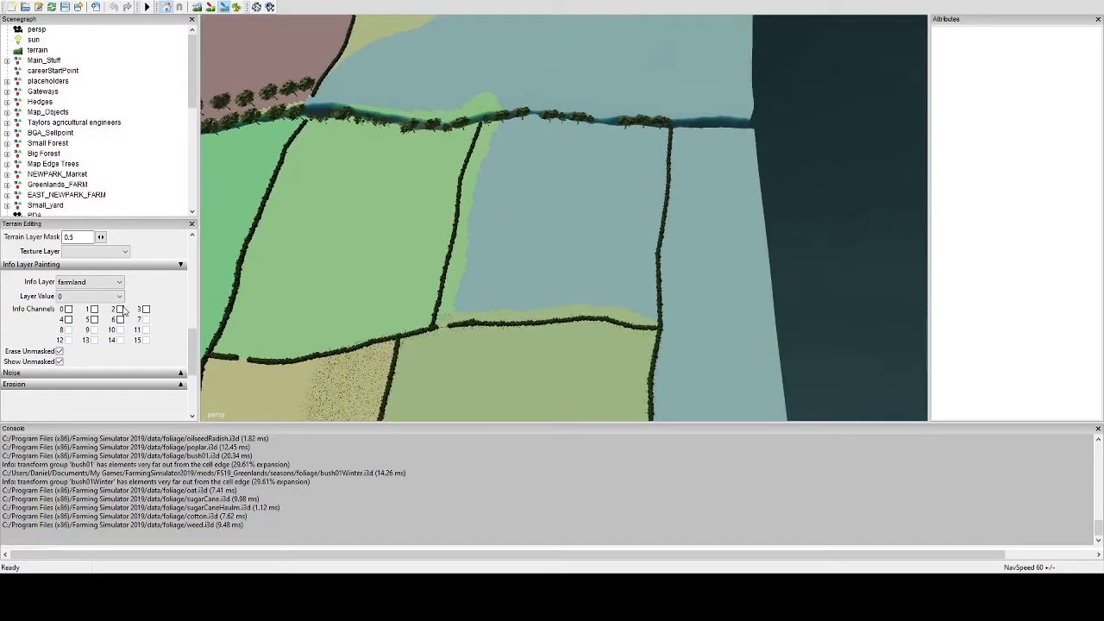
Step: Enable info channels 0 to 6 for layer value 127, and view the farmland areas across the map
{"action": "left_click", "coordinate": [68, 309]}
{"action": "left_click", "coordinate": [68, 319]}
{"action": "left_click", "coordinate": [94, 320]}
{"action": "left_click", "coordinate": [120, 310]}
{"action": "left_click_drag", "start_coordinate": [332, 285], "coordinate": [294, 282], "text": "alt"}
{"action": "scroll", "coordinate": [270, 372], "scroll_direction": "down", "scroll_amount": 4}
{"action": "left_click_drag", "start_coordinate": [270, 371], "coordinate": [513, 244], "text": "alt"}
{"action": "scroll", "coordinate": [573, 271], "scroll_direction": "down", "scroll_amount": 5}
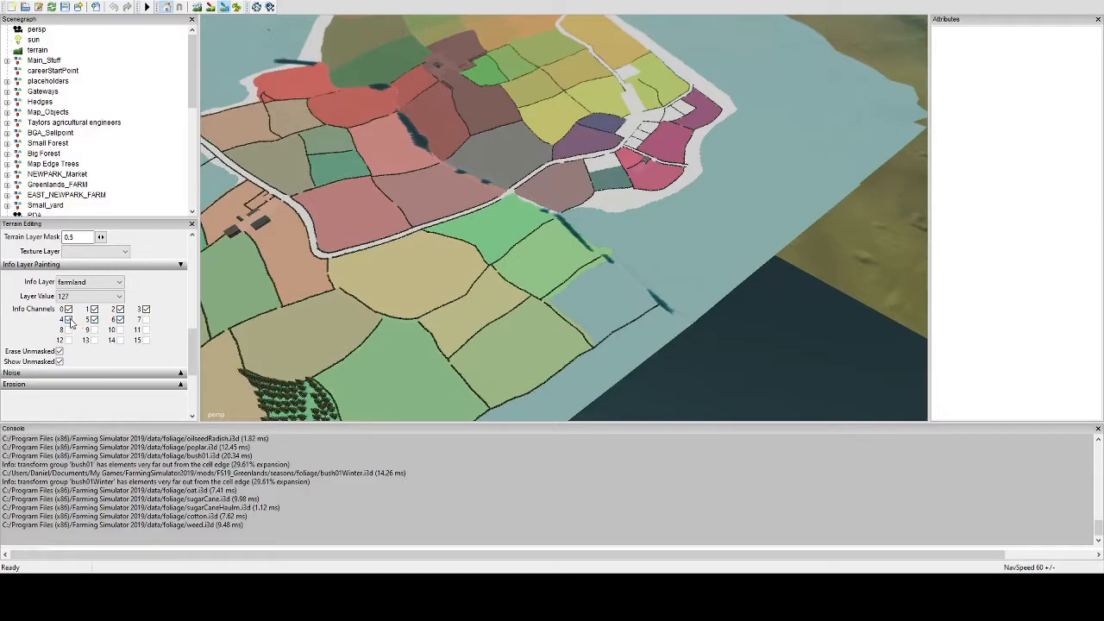
Step: Set the farmland layer value to 68, leaving only info channels 2 and 6 enabled
{"action": "left_click", "coordinate": [67, 309]}
{"action": "left_click", "coordinate": [93, 308]}
{"action": "left_click", "coordinate": [94, 319]}
{"action": "left_click", "coordinate": [120, 309]}
{"action": "left_click_drag", "start_coordinate": [407, 305], "coordinate": [388, 328], "text": "alt"}
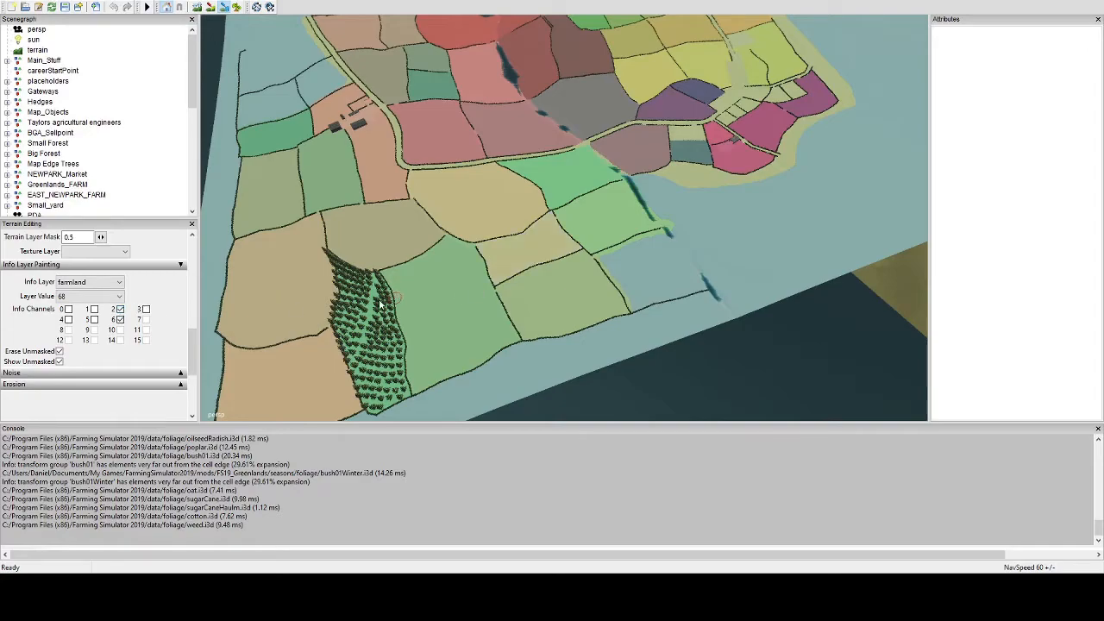
{"action": "left_click_drag", "start_coordinate": [337, 314], "coordinate": [433, 323], "text": "alt"}
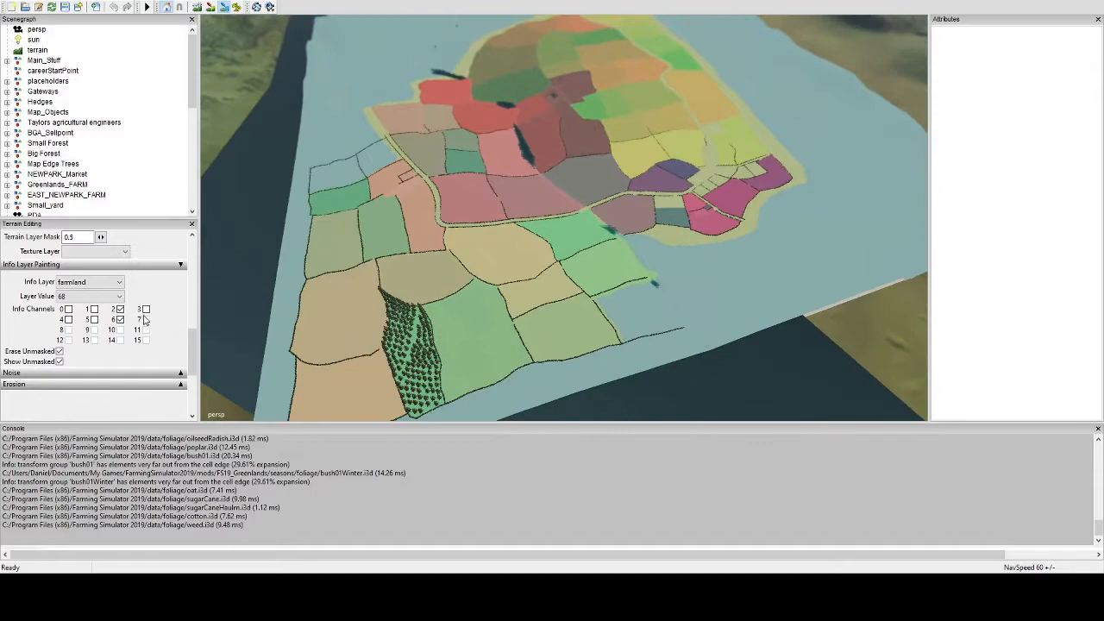
Step: Check which fields use farmland values 65, 66 and 64, and restore the layer value to 68
{"action": "left_click", "coordinate": [119, 308]}
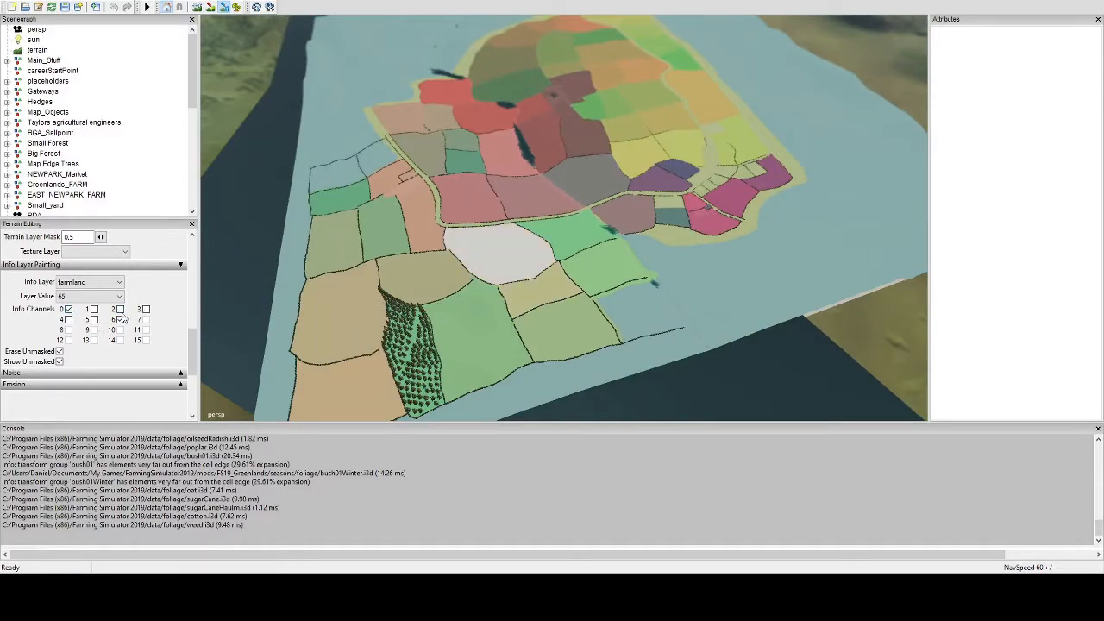
{"action": "left_click", "coordinate": [94, 310]}
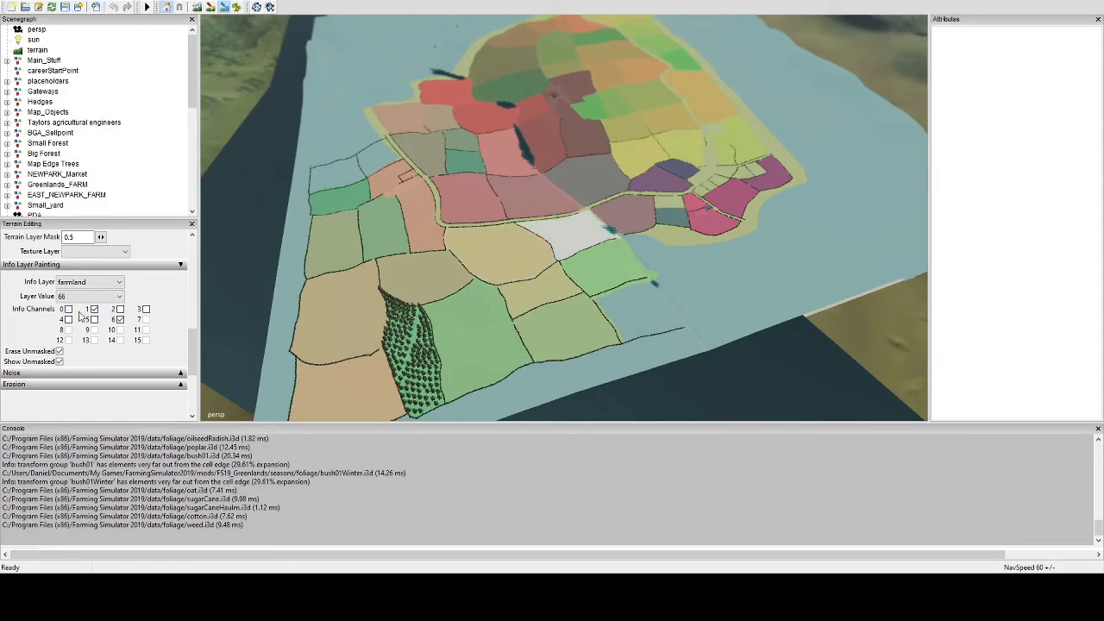
{"action": "left_click", "coordinate": [69, 308]}
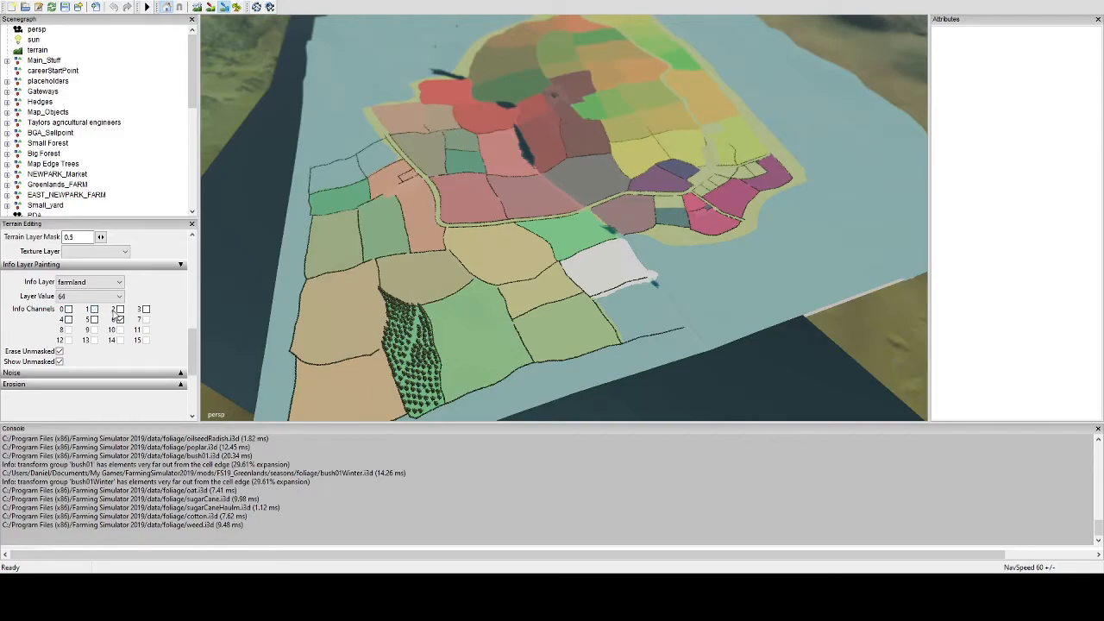
{"action": "left_click", "coordinate": [120, 310]}
Step: Paint farmland 68 over the unassigned riverside field along its inland hedge and into the gateway corner
{"action": "mouse_move", "coordinate": [490, 277]}
{"action": "left_mouse_down", "text": "alt"}
{"action": "mouse_move", "coordinate": [435, 205]}
{"action": "mouse_move", "coordinate": [495, 179]}
{"action": "mouse_move", "coordinate": [434, 216]}
{"action": "mouse_move", "coordinate": [408, 306]}
{"action": "mouse_move", "coordinate": [498, 313]}
{"action": "mouse_move", "coordinate": [454, 320]}
{"action": "mouse_move", "coordinate": [624, 281]}
{"action": "left_mouse_up", "text": "alt"}
{"action": "scroll", "coordinate": [623, 281], "scroll_direction": "up", "scroll_amount": 2}
{"action": "left_click_drag", "start_coordinate": [432, 354], "coordinate": [485, 317], "text": "alt"}
{"action": "scroll", "coordinate": [488, 315], "scroll_direction": "up", "scroll_amount": 5}
{"action": "middle_click_drag", "start_coordinate": [488, 315], "coordinate": [488, 348], "text": "alt"}
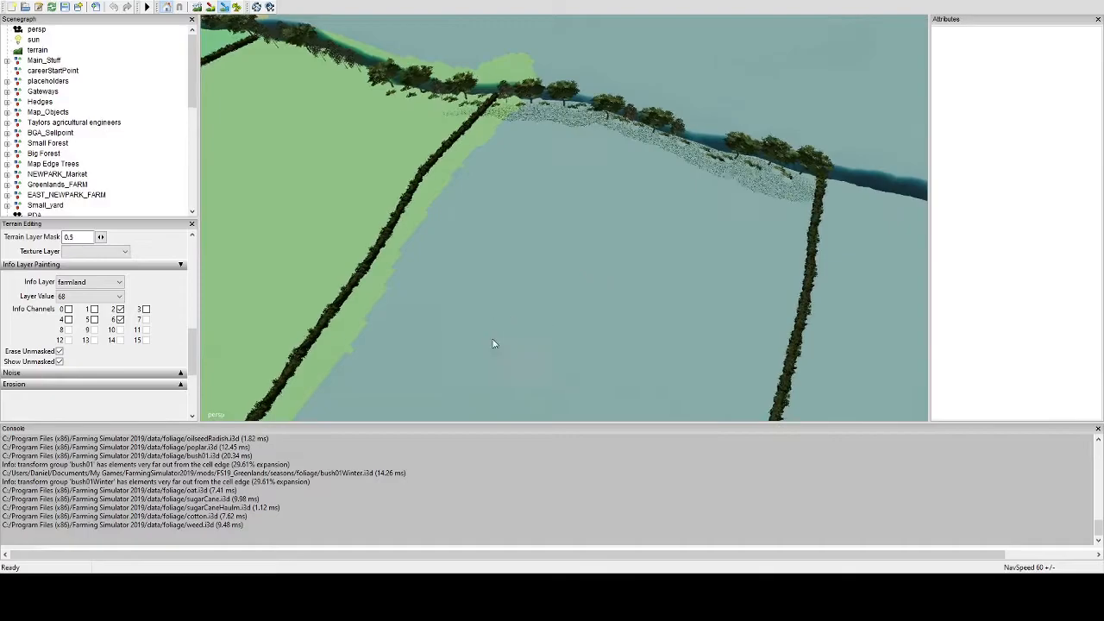
{"action": "left_click_drag", "start_coordinate": [489, 347], "coordinate": [409, 316], "text": "alt"}
{"action": "middle_click_drag", "start_coordinate": [409, 316], "coordinate": [448, 352], "text": "alt"}
{"action": "left_click_drag", "start_coordinate": [449, 351], "coordinate": [408, 395], "text": "alt"}
{"action": "scroll", "coordinate": [571, 299], "scroll_direction": "up", "scroll_amount": 3}
{"action": "left_click_drag", "start_coordinate": [571, 298], "coordinate": [412, 302], "text": "alt"}
{"action": "scroll", "coordinate": [460, 306], "scroll_direction": "up", "scroll_amount": 1}
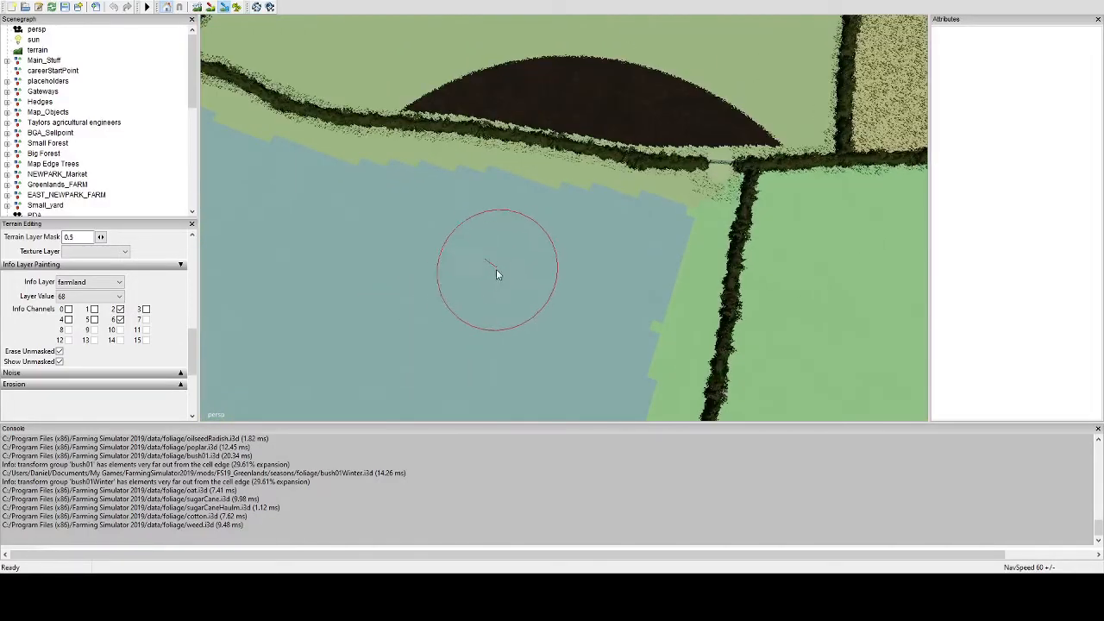
{"action": "mouse_move", "coordinate": [488, 276]}
{"action": "left_mouse_down"}
{"action": "mouse_move", "coordinate": [495, 284]}
{"action": "mouse_move", "coordinate": [532, 242]}
{"action": "mouse_move", "coordinate": [422, 229]}
{"action": "mouse_move", "coordinate": [411, 206]}
{"action": "mouse_move", "coordinate": [517, 220]}
{"action": "mouse_move", "coordinate": [508, 212]}
{"action": "mouse_move", "coordinate": [347, 190]}
{"action": "mouse_move", "coordinate": [540, 202]}
{"action": "mouse_move", "coordinate": [626, 250]}
{"action": "mouse_move", "coordinate": [634, 273]}
{"action": "mouse_move", "coordinate": [621, 295]}
{"action": "left_mouse_up"}
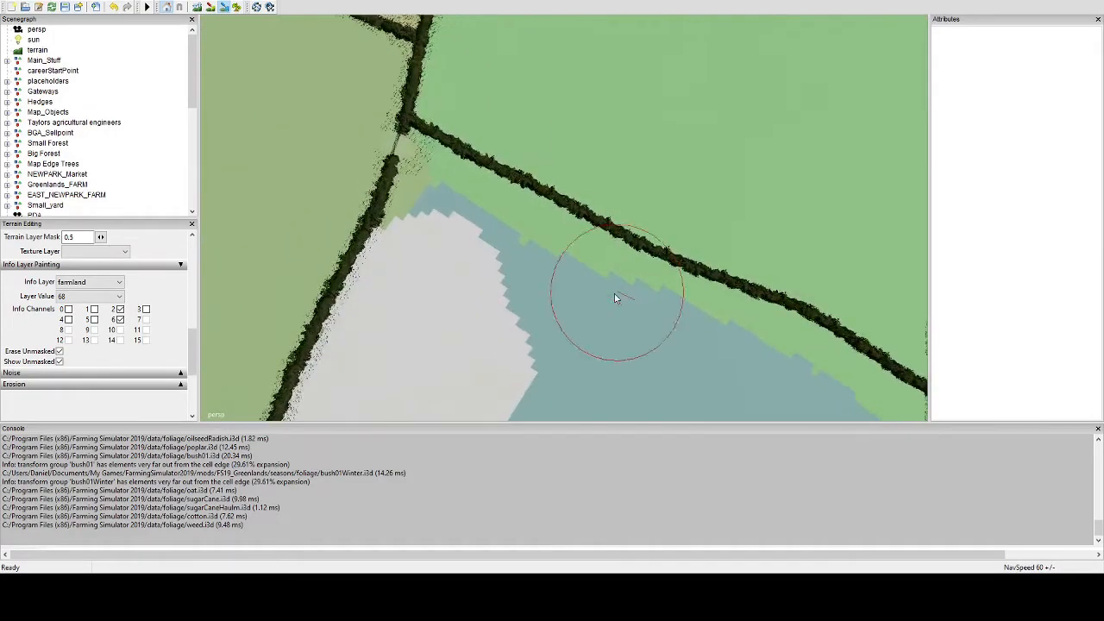
{"action": "mouse_move", "coordinate": [502, 352]}
{"action": "left_mouse_down"}
{"action": "mouse_move", "coordinate": [549, 284]}
{"action": "mouse_move", "coordinate": [458, 239]}
{"action": "mouse_move", "coordinate": [431, 244]}
{"action": "mouse_move", "coordinate": [456, 254]}
{"action": "mouse_move", "coordinate": [458, 215]}
{"action": "mouse_move", "coordinate": [502, 236]}
{"action": "mouse_move", "coordinate": [439, 216]}
{"action": "left_mouse_up"}
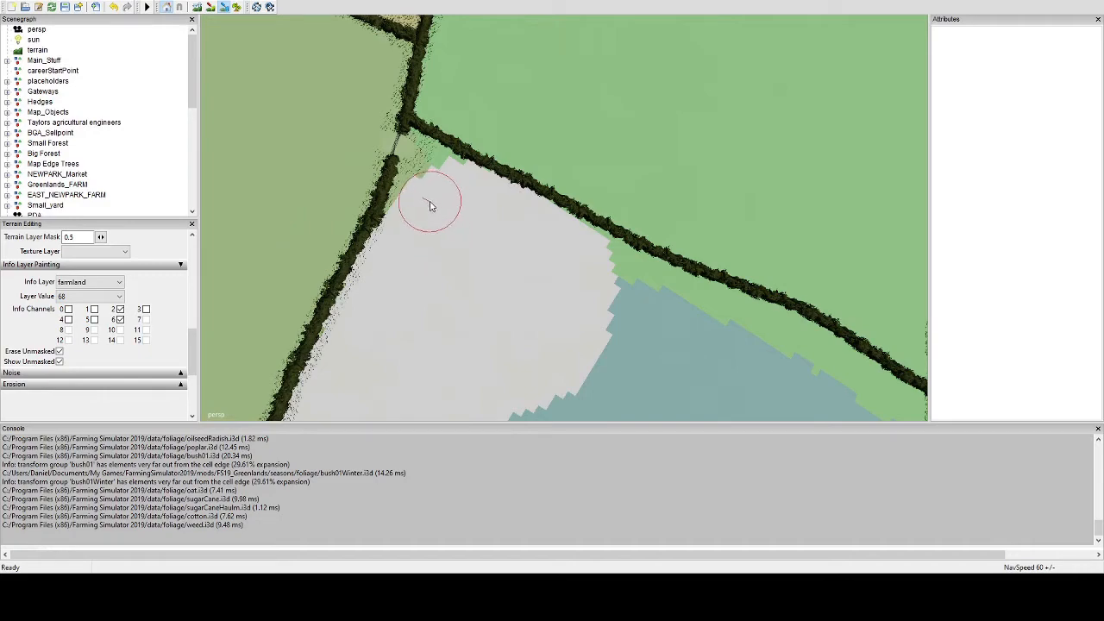
{"action": "left_click_drag", "start_coordinate": [429, 193], "coordinate": [427, 179]}
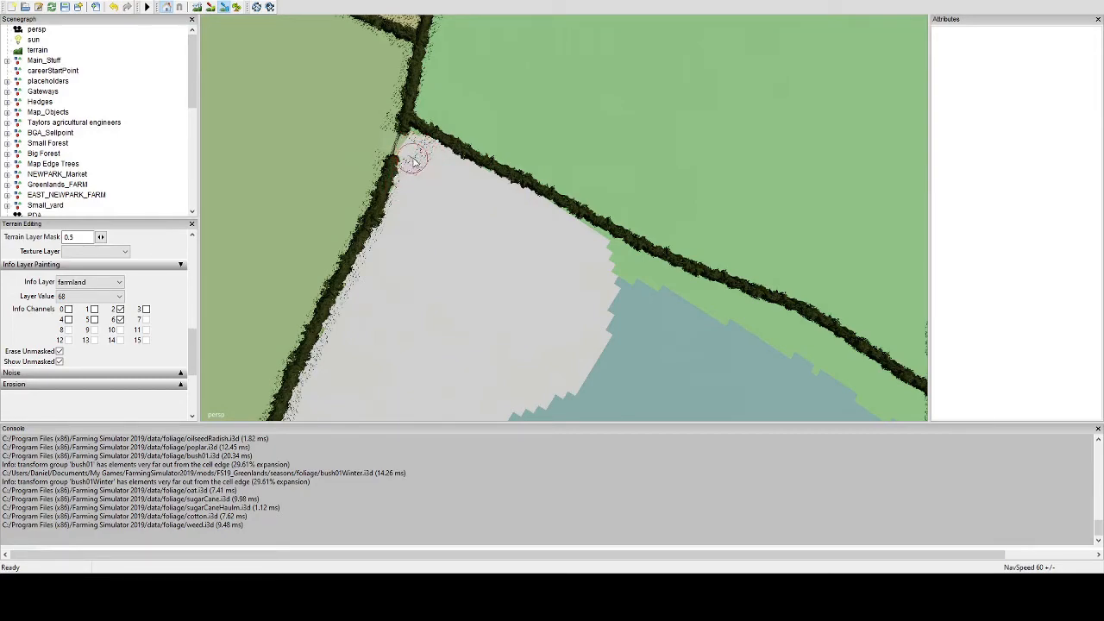
Step: Paint farmland 68 along the hedge shared with the neighbouring green field, from the gateway corner up to the river
{"action": "left_click_drag", "start_coordinate": [453, 216], "coordinate": [523, 237], "text": "alt"}
{"action": "mouse_move", "coordinate": [642, 242]}
{"action": "left_mouse_down"}
{"action": "mouse_move", "coordinate": [623, 212]}
{"action": "mouse_move", "coordinate": [547, 212]}
{"action": "left_mouse_up"}
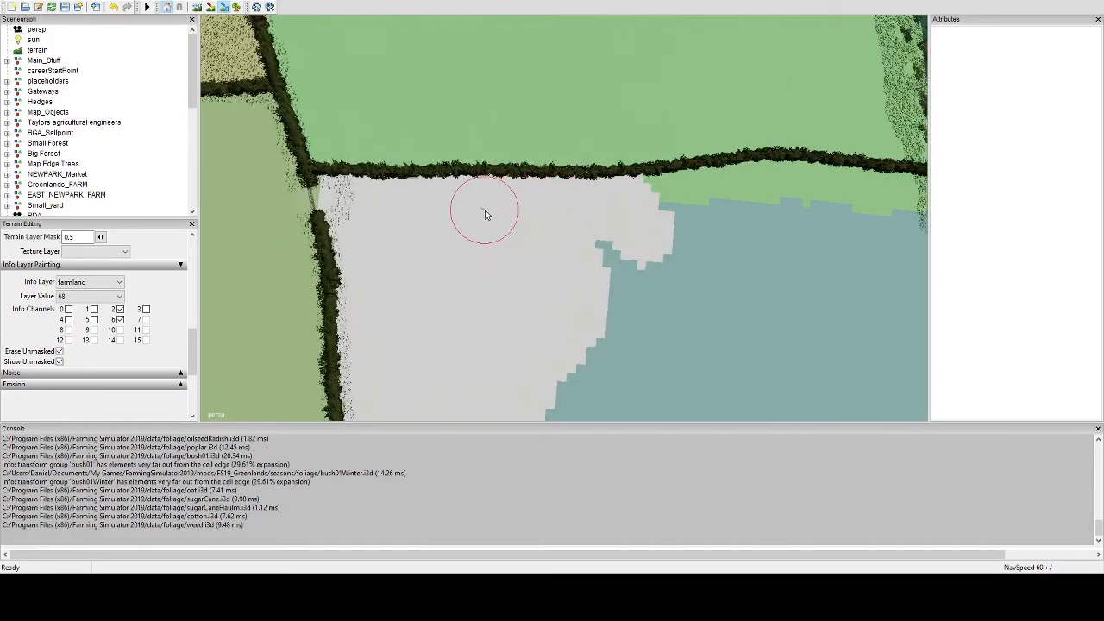
{"action": "middle_click_drag", "start_coordinate": [557, 214], "coordinate": [490, 208], "text": "alt"}
{"action": "mouse_move", "coordinate": [576, 215]}
{"action": "left_mouse_down"}
{"action": "mouse_move", "coordinate": [590, 204]}
{"action": "mouse_move", "coordinate": [489, 209]}
{"action": "left_mouse_up"}
{"action": "middle_click_drag", "start_coordinate": [488, 209], "coordinate": [488, 210], "text": "alt"}
{"action": "mouse_move", "coordinate": [490, 200]}
{"action": "left_mouse_down"}
{"action": "mouse_move", "coordinate": [458, 192]}
{"action": "mouse_move", "coordinate": [598, 207]}
{"action": "left_mouse_up"}
{"action": "middle_click_drag", "start_coordinate": [599, 207], "coordinate": [537, 205], "text": "alt"}
{"action": "mouse_move", "coordinate": [537, 205]}
{"action": "left_mouse_down"}
{"action": "mouse_move", "coordinate": [570, 212]}
{"action": "mouse_move", "coordinate": [530, 239]}
{"action": "mouse_move", "coordinate": [562, 247]}
{"action": "mouse_move", "coordinate": [561, 270]}
{"action": "left_mouse_up"}
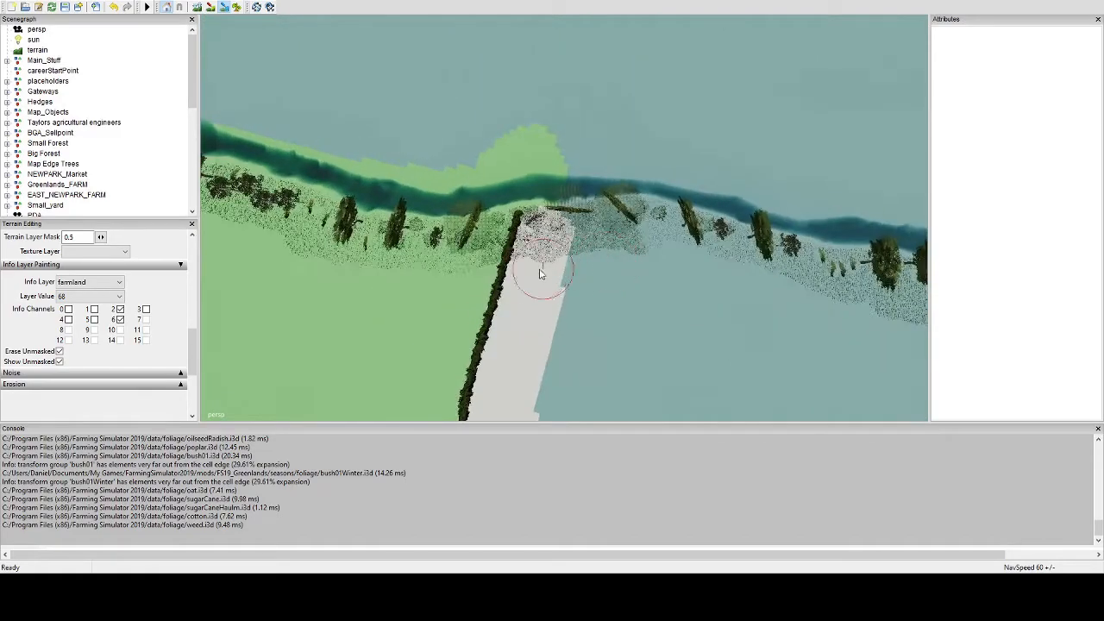
Step: Paint farmland 68 over the river and both its banks, from the shared hedge to the field's far riverside corner
{"action": "left_click_drag", "start_coordinate": [623, 112], "coordinate": [681, 118], "text": "alt"}
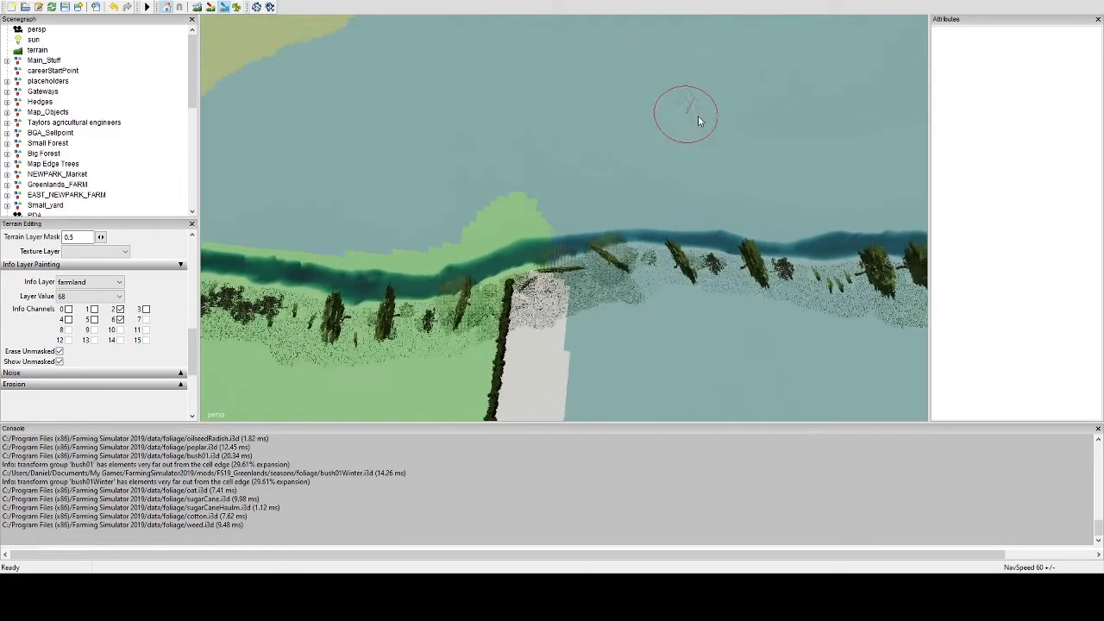
{"action": "mouse_move", "coordinate": [552, 300]}
{"action": "left_mouse_down"}
{"action": "mouse_move", "coordinate": [539, 243]}
{"action": "mouse_move", "coordinate": [676, 242]}
{"action": "mouse_move", "coordinate": [791, 270]}
{"action": "mouse_move", "coordinate": [576, 305]}
{"action": "left_mouse_up"}
{"action": "middle_click_drag", "start_coordinate": [576, 304], "coordinate": [406, 316], "text": "alt"}
{"action": "left_click_drag", "start_coordinate": [449, 194], "coordinate": [386, 231], "text": "alt"}
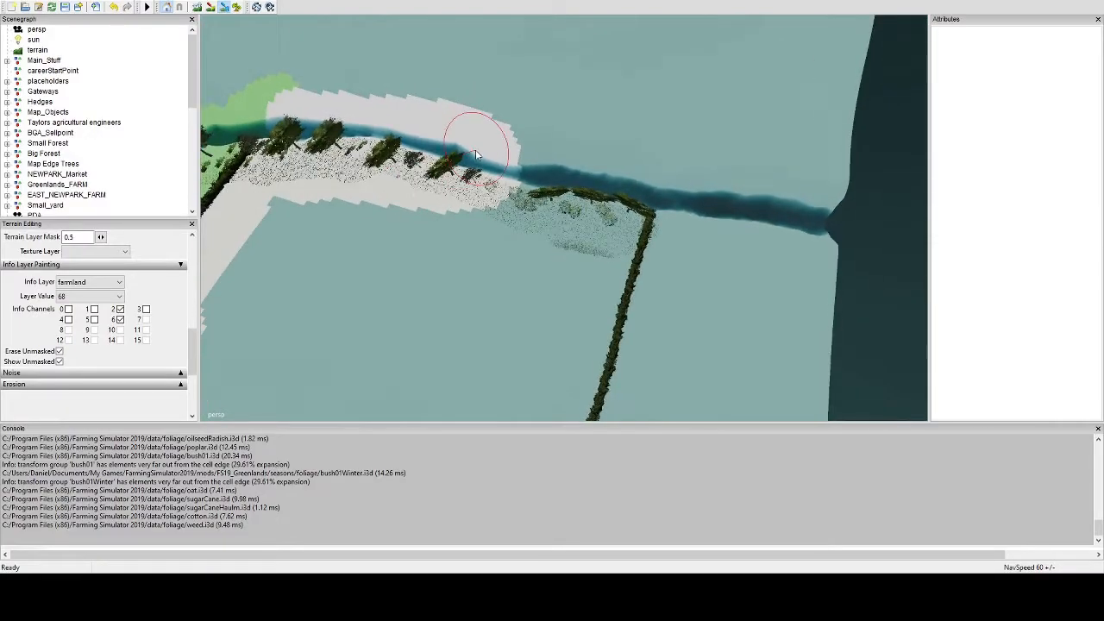
{"action": "mouse_move", "coordinate": [463, 164]}
{"action": "left_mouse_down"}
{"action": "mouse_move", "coordinate": [624, 188]}
{"action": "mouse_move", "coordinate": [562, 229]}
{"action": "mouse_move", "coordinate": [715, 271]}
{"action": "left_mouse_up"}
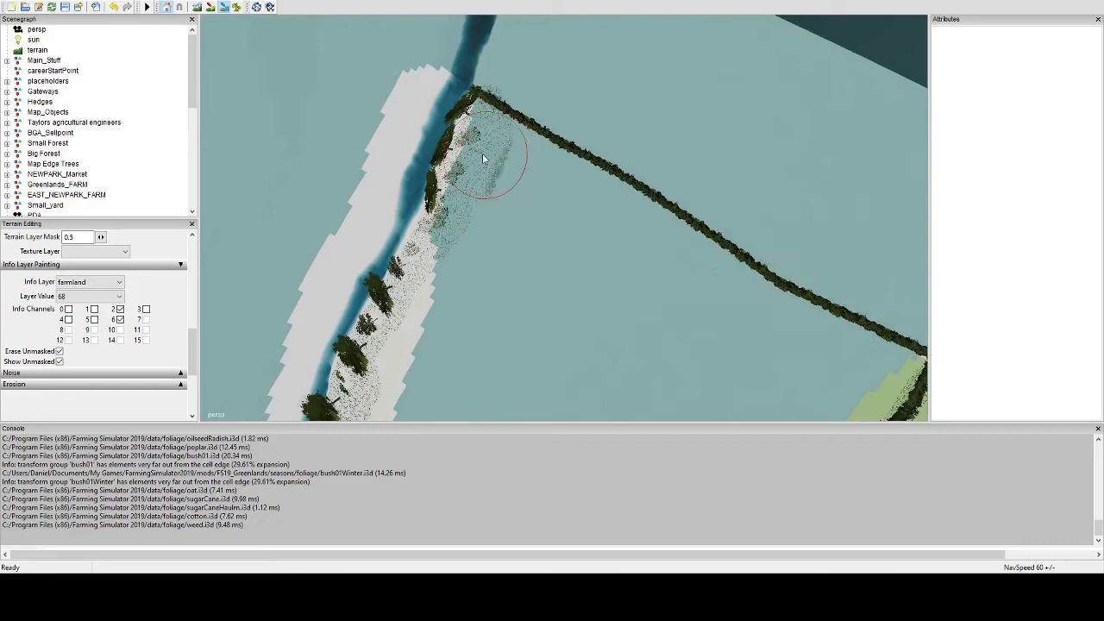
Step: Paint farmland 68 into the far riverside corner and along the far hedge towards the inland hedge
{"action": "mouse_move", "coordinate": [460, 134]}
{"action": "left_mouse_down"}
{"action": "mouse_move", "coordinate": [581, 208]}
{"action": "mouse_move", "coordinate": [628, 178]}
{"action": "left_mouse_up"}
{"action": "middle_click_drag", "start_coordinate": [628, 178], "coordinate": [521, 181], "text": "alt"}
{"action": "right_click_drag", "start_coordinate": [521, 181], "coordinate": [560, 201], "text": "alt"}
{"action": "mouse_move", "coordinate": [506, 193]}
{"action": "left_mouse_down"}
{"action": "mouse_move", "coordinate": [471, 172]}
{"action": "mouse_move", "coordinate": [682, 261]}
{"action": "mouse_move", "coordinate": [661, 234]}
{"action": "mouse_move", "coordinate": [732, 281]}
{"action": "mouse_move", "coordinate": [693, 286]}
{"action": "left_mouse_up"}
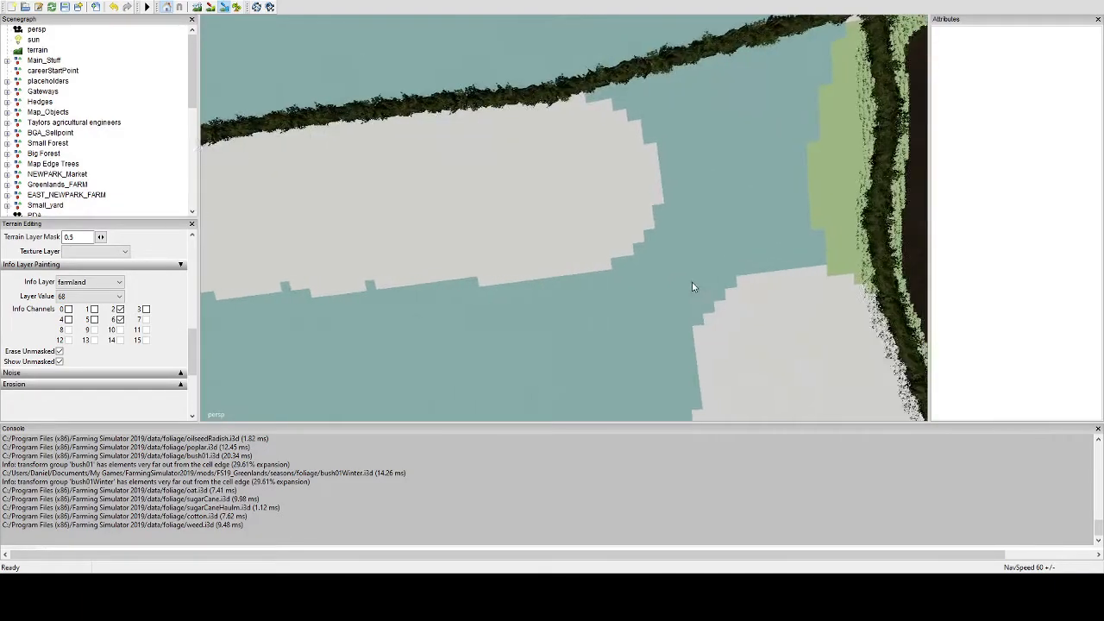
Step: Fill the remaining gap with farmland 68 up to the inland hedge corner, covering the leftover light green patch
{"action": "middle_click_drag", "start_coordinate": [693, 285], "coordinate": [653, 264], "text": "alt"}
{"action": "mouse_move", "coordinate": [612, 290]}
{"action": "left_mouse_down"}
{"action": "mouse_move", "coordinate": [685, 312]}
{"action": "mouse_move", "coordinate": [665, 236]}
{"action": "mouse_move", "coordinate": [676, 175]}
{"action": "mouse_move", "coordinate": [552, 234]}
{"action": "mouse_move", "coordinate": [584, 264]}
{"action": "mouse_move", "coordinate": [582, 226]}
{"action": "mouse_move", "coordinate": [515, 231]}
{"action": "mouse_move", "coordinate": [584, 231]}
{"action": "mouse_move", "coordinate": [639, 194]}
{"action": "left_mouse_up"}
{"action": "mouse_move", "coordinate": [639, 194]}
{"action": "middle_mouse_down", "text": "alt"}
{"action": "mouse_move", "coordinate": [584, 217]}
{"action": "mouse_move", "coordinate": [575, 211]}
{"action": "middle_mouse_up", "text": "alt"}
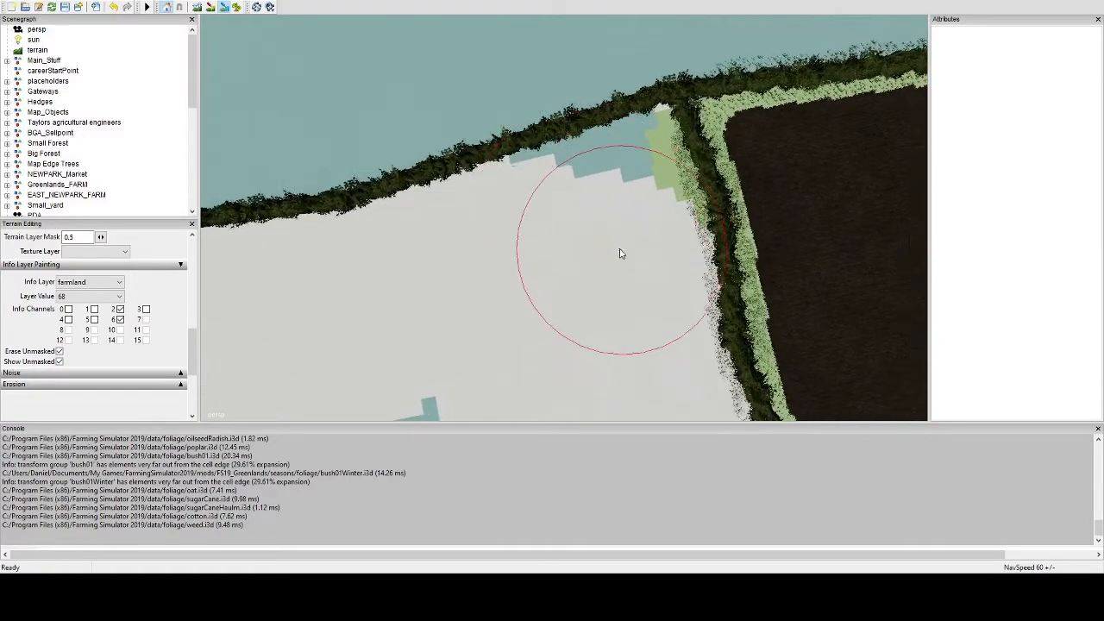
{"action": "mouse_move", "coordinate": [619, 235]}
{"action": "left_mouse_down"}
{"action": "mouse_move", "coordinate": [609, 224]}
{"action": "mouse_move", "coordinate": [643, 216]}
{"action": "mouse_move", "coordinate": [635, 158]}
{"action": "mouse_move", "coordinate": [549, 182]}
{"action": "mouse_move", "coordinate": [665, 164]}
{"action": "left_mouse_up"}
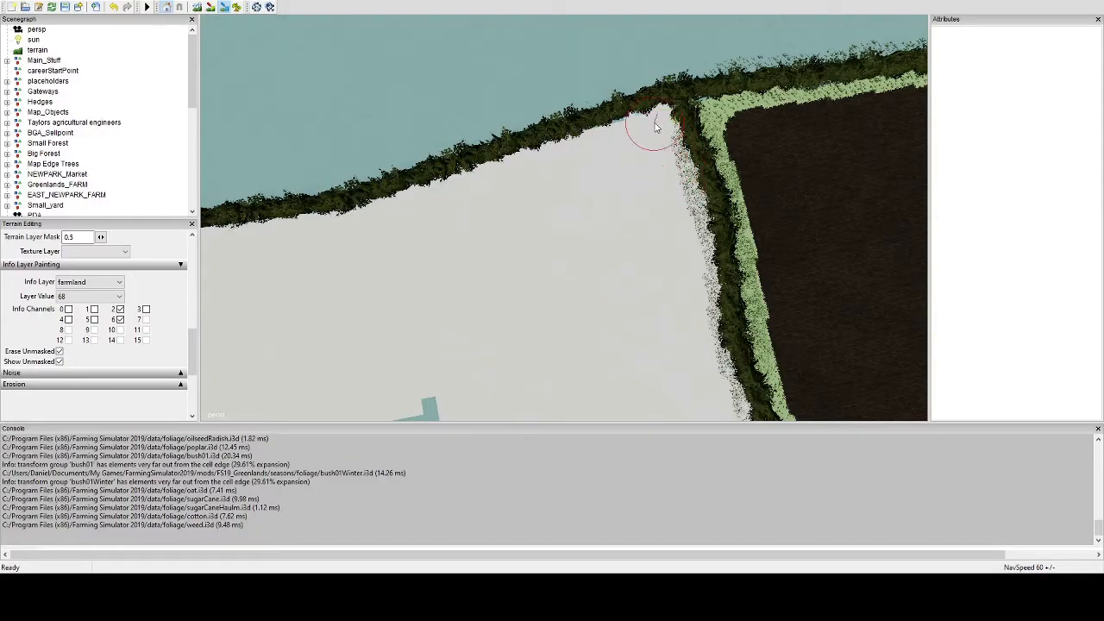
Step: Check the painted farmland 68 area for gaps along its hedges, the gateway corner and across the middle
{"action": "mouse_move", "coordinate": [639, 170]}
{"action": "left_mouse_down", "text": "alt"}
{"action": "mouse_move", "coordinate": [529, 216]}
{"action": "mouse_move", "coordinate": [598, 254]}
{"action": "mouse_move", "coordinate": [508, 264]}
{"action": "mouse_move", "coordinate": [424, 226]}
{"action": "mouse_move", "coordinate": [441, 155]}
{"action": "mouse_move", "coordinate": [421, 74]}
{"action": "mouse_move", "coordinate": [525, 37]}
{"action": "mouse_move", "coordinate": [624, 48]}
{"action": "mouse_move", "coordinate": [506, 115]}
{"action": "mouse_move", "coordinate": [635, 161]}
{"action": "mouse_move", "coordinate": [520, 219]}
{"action": "mouse_move", "coordinate": [515, 170]}
{"action": "mouse_move", "coordinate": [524, 201]}
{"action": "left_mouse_up", "text": "alt"}
{"action": "scroll", "coordinate": [508, 225], "scroll_direction": "up", "scroll_amount": 5}
{"action": "scroll", "coordinate": [570, 247], "scroll_direction": "down", "scroll_amount": 5}
{"action": "left_click_drag", "start_coordinate": [628, 227], "coordinate": [511, 233], "text": "alt"}
{"action": "mouse_move", "coordinate": [510, 233]}
{"action": "middle_mouse_down", "text": "alt"}
{"action": "mouse_move", "coordinate": [586, 238]}
{"action": "mouse_move", "coordinate": [651, 220]}
{"action": "middle_mouse_up", "text": "alt"}
{"action": "scroll", "coordinate": [658, 215], "scroll_direction": "up", "scroll_amount": 3}
{"action": "scroll", "coordinate": [658, 216], "scroll_direction": "up", "scroll_amount": 2}
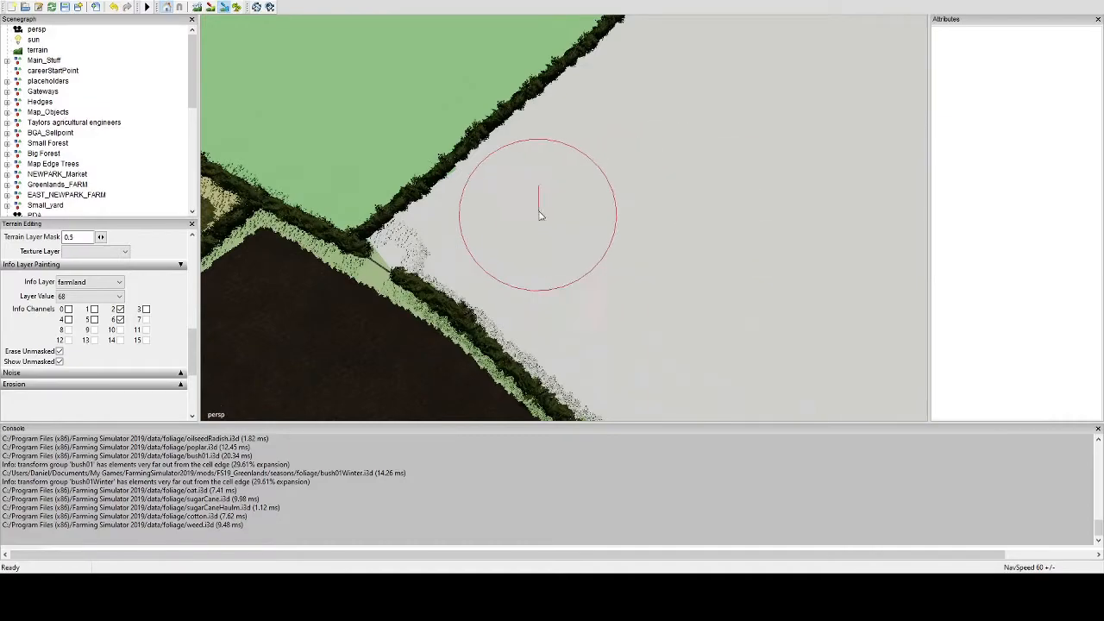
{"action": "left_click_drag", "start_coordinate": [746, 209], "coordinate": [595, 242], "text": "alt"}
{"action": "left_click_drag", "start_coordinate": [682, 220], "coordinate": [657, 237], "text": "alt"}
{"action": "scroll", "coordinate": [571, 267], "scroll_direction": "down", "scroll_amount": 4}
{"action": "mouse_move", "coordinate": [571, 268]}
{"action": "left_mouse_down", "text": "alt"}
{"action": "mouse_move", "coordinate": [630, 292]}
{"action": "mouse_move", "coordinate": [592, 291]}
{"action": "mouse_move", "coordinate": [589, 241]}
{"action": "mouse_move", "coordinate": [557, 284]}
{"action": "mouse_move", "coordinate": [575, 245]}
{"action": "left_mouse_up", "text": "alt"}
{"action": "scroll", "coordinate": [604, 155], "scroll_direction": "down", "scroll_amount": 2}
{"action": "mouse_move", "coordinate": [525, 218]}
{"action": "left_mouse_down", "text": "alt"}
{"action": "mouse_move", "coordinate": [562, 270]}
{"action": "mouse_move", "coordinate": [559, 295]}
{"action": "left_mouse_up", "text": "alt"}
{"action": "scroll", "coordinate": [559, 295], "scroll_direction": "down", "scroll_amount": 2}
{"action": "scroll", "coordinate": [524, 259], "scroll_direction": "up", "scroll_amount": 3}
{"action": "mouse_move", "coordinate": [566, 193]}
{"action": "left_mouse_down", "text": "alt"}
{"action": "mouse_move", "coordinate": [532, 236]}
{"action": "mouse_move", "coordinate": [494, 237]}
{"action": "left_mouse_up", "text": "alt"}
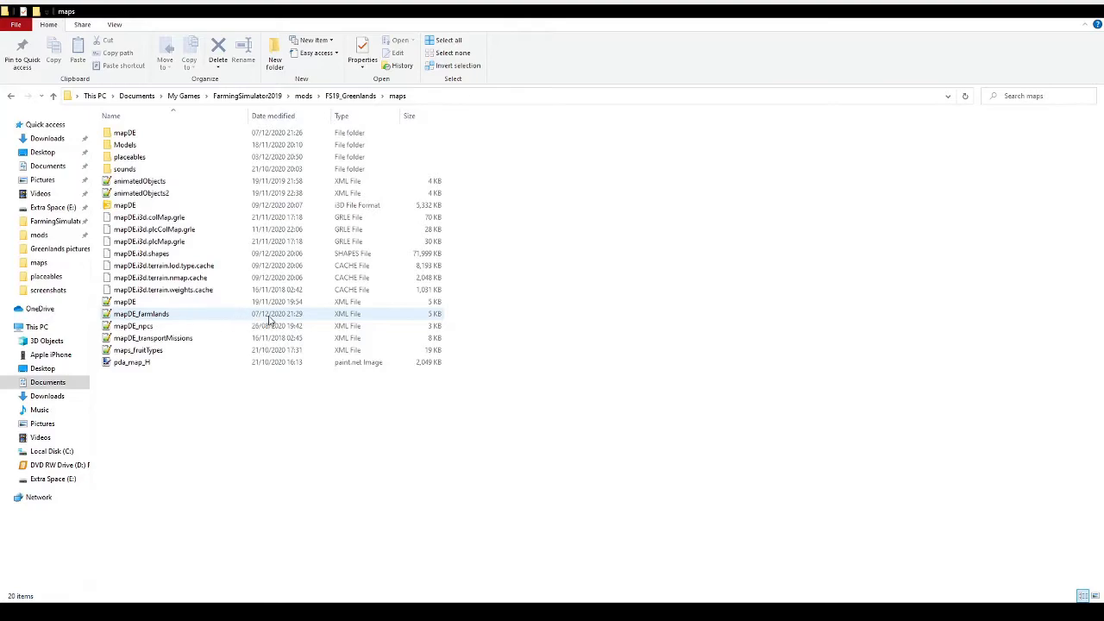
Step: Switch to the FS19_Greenlands maps folder and open the mapDE_farmlands XML file for editing
{"action": "left_click", "coordinate": [167, 316]}
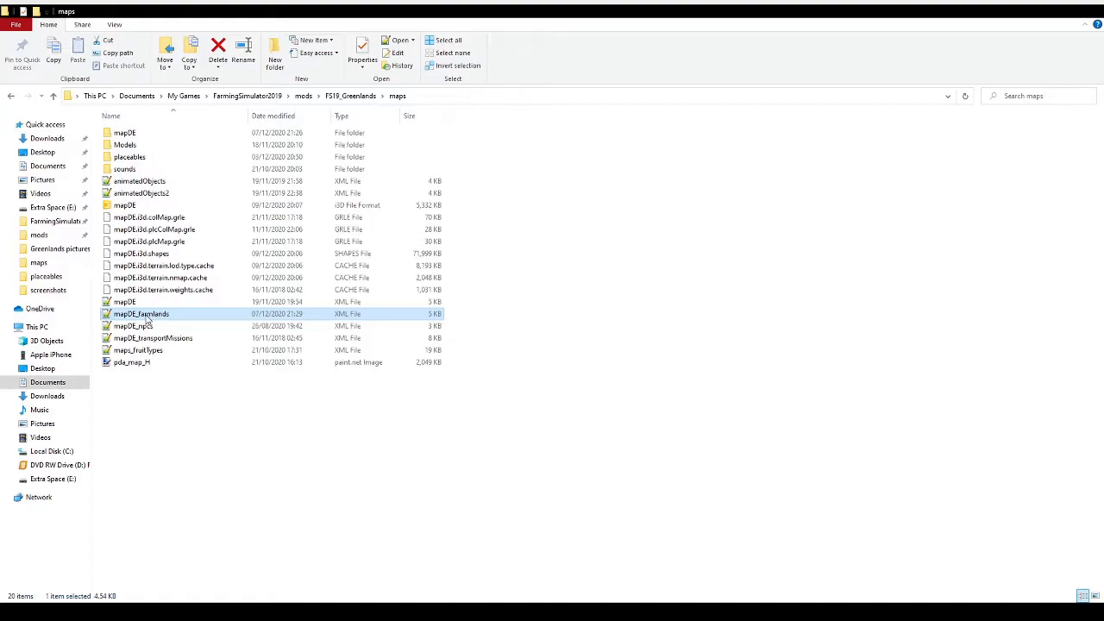
{"action": "key", "text": "Return"}
{"action": "left_click", "coordinate": [714, 498]}
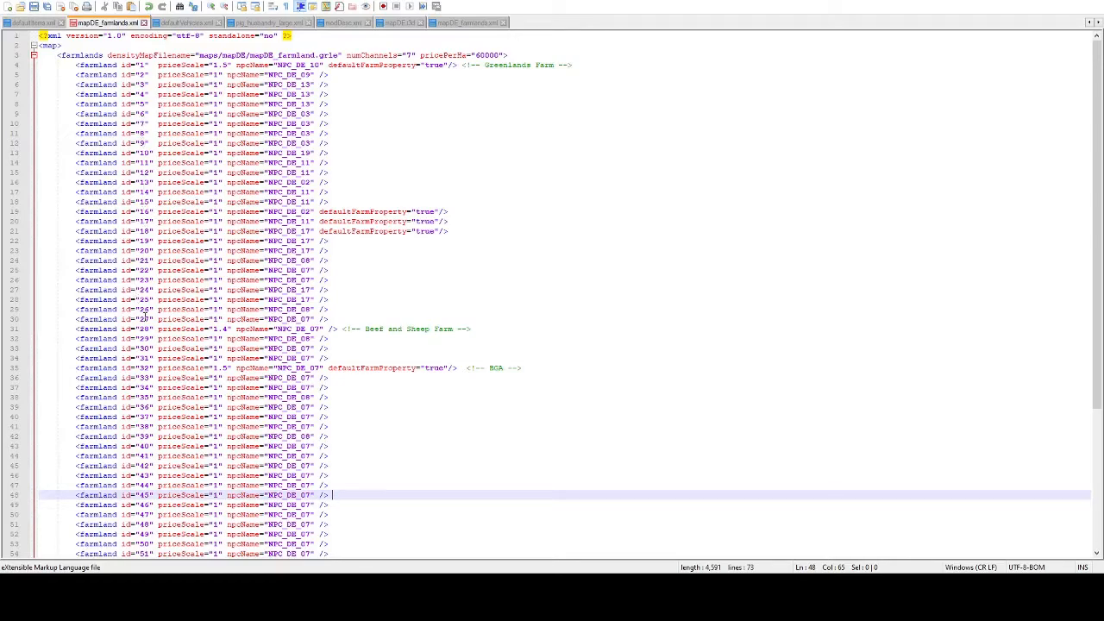
Step: Duplicate the farmland 67 entry on a new line below it and set the copy's id to 68
{"action": "scroll", "coordinate": [148, 348], "scroll_direction": "down", "scroll_amount": 7}
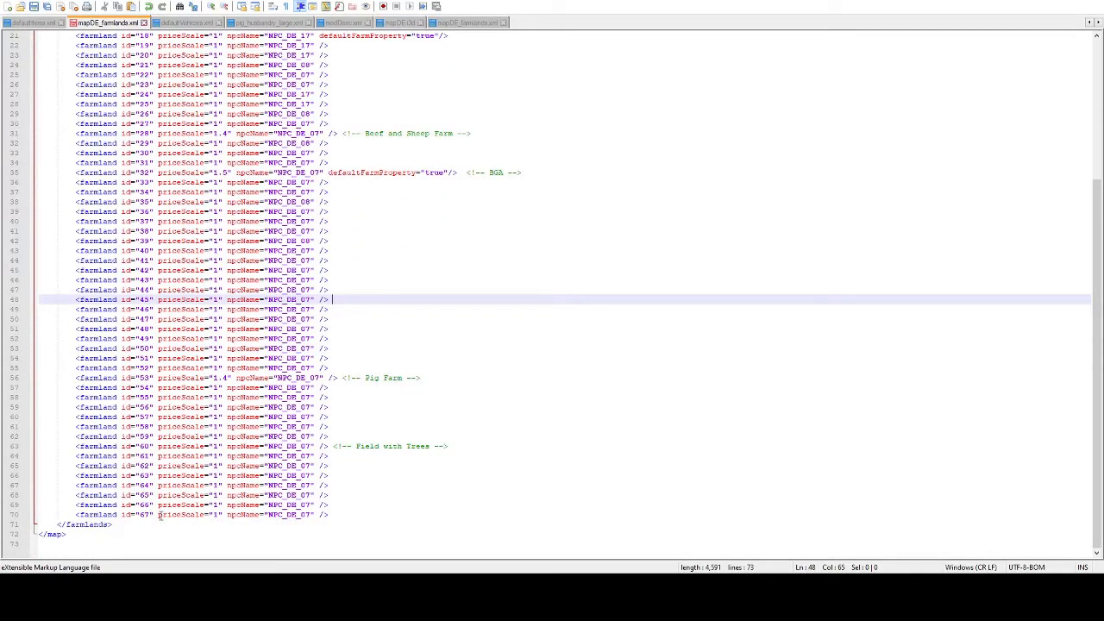
{"action": "left_click_drag", "start_coordinate": [77, 514], "coordinate": [329, 514]}
{"action": "key", "text": "ctrl+c"}
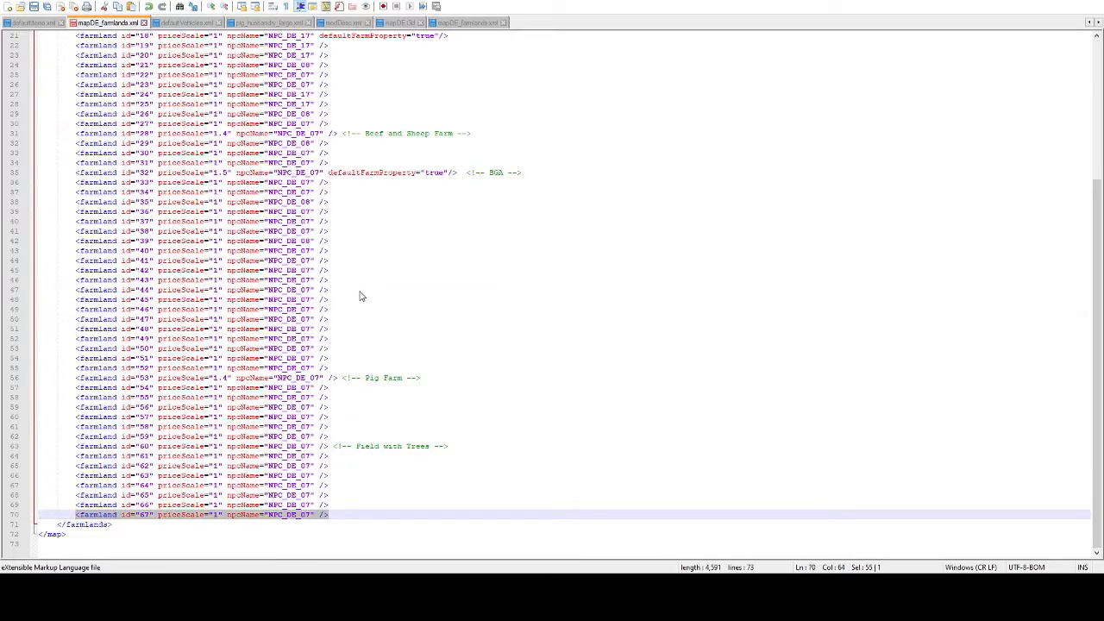
{"action": "left_click", "coordinate": [333, 510]}
{"action": "key", "text": "Return"}
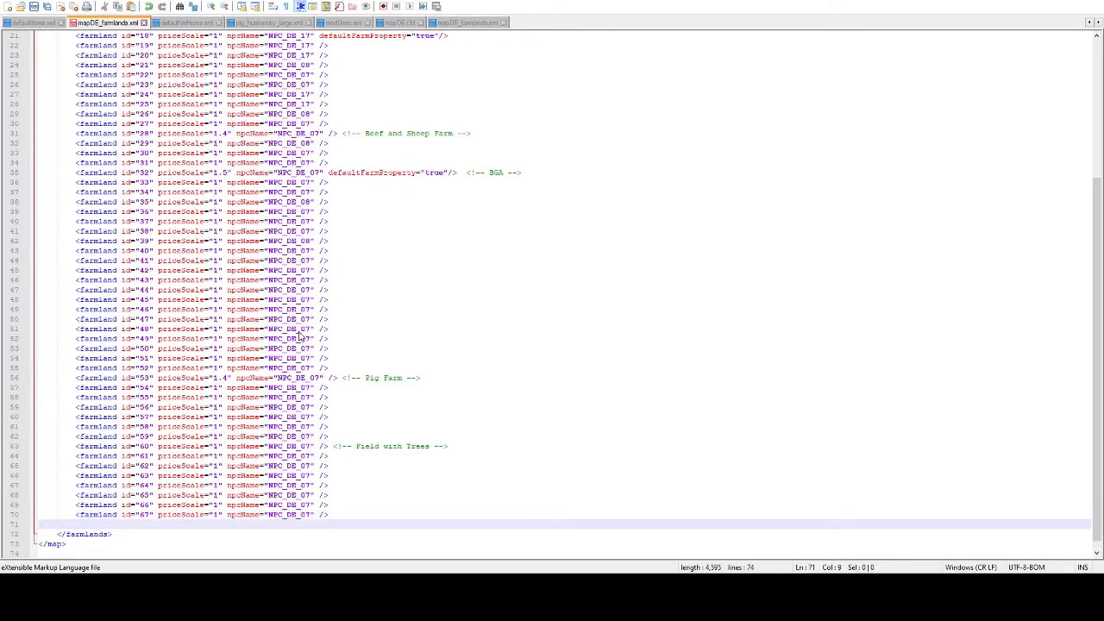
{"action": "key", "text": "ctrl+v"}
{"action": "left_click", "coordinate": [149, 524]}
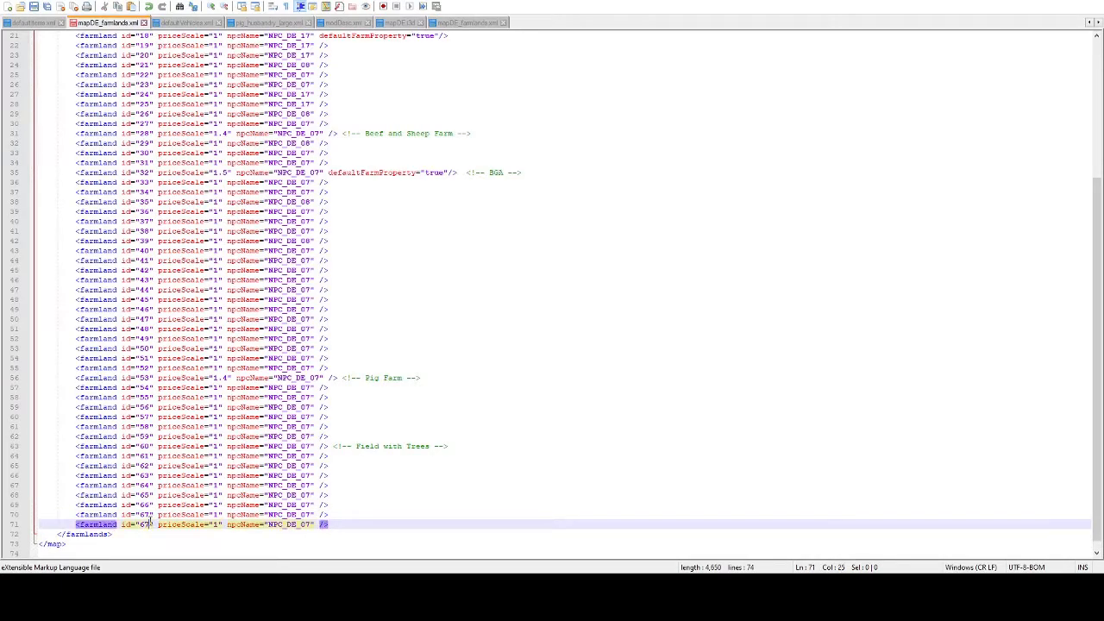
{"action": "key", "text": "BackSpace"}
{"action": "type", "text": "8"}
{"action": "left_click", "coordinate": [341, 524]}
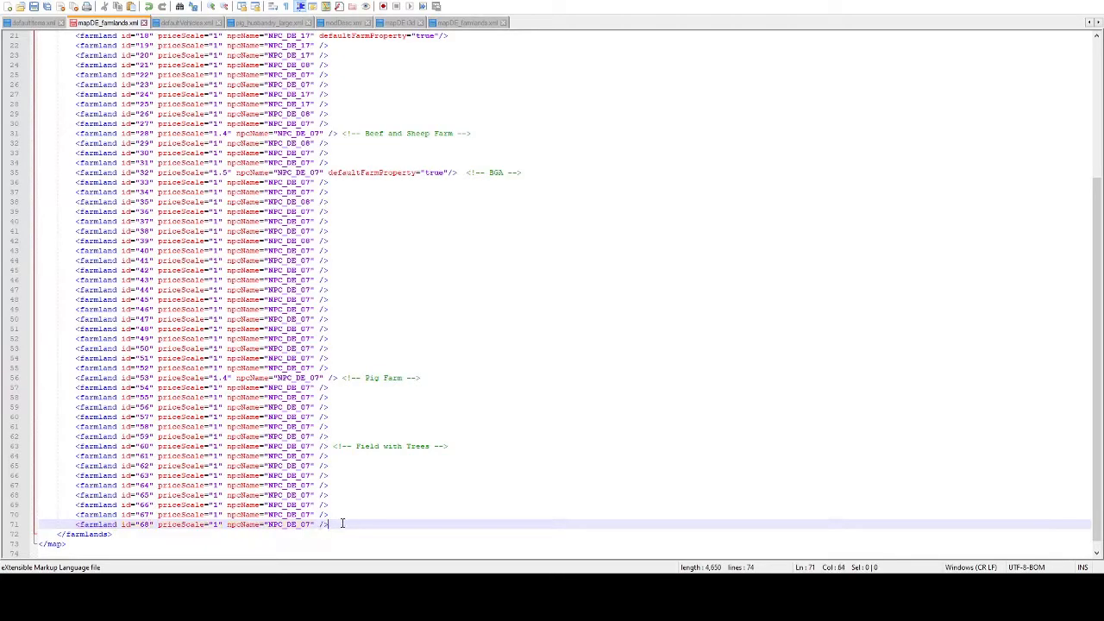
Step: Review the farmlands file from its header to the last entry, save it and switch back to GIANTS Editor
{"action": "scroll", "coordinate": [233, 489], "scroll_direction": "up", "scroll_amount": 7}
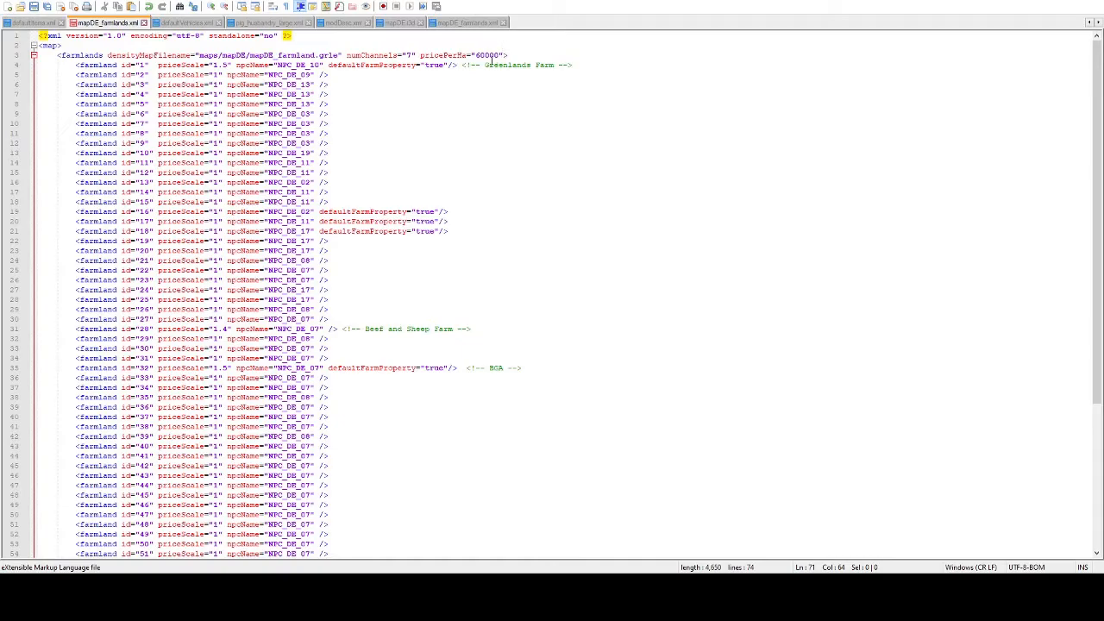
{"action": "scroll", "coordinate": [454, 114], "scroll_direction": "down", "scroll_amount": 2}
{"action": "scroll", "coordinate": [455, 115], "scroll_direction": "down", "scroll_amount": 5}
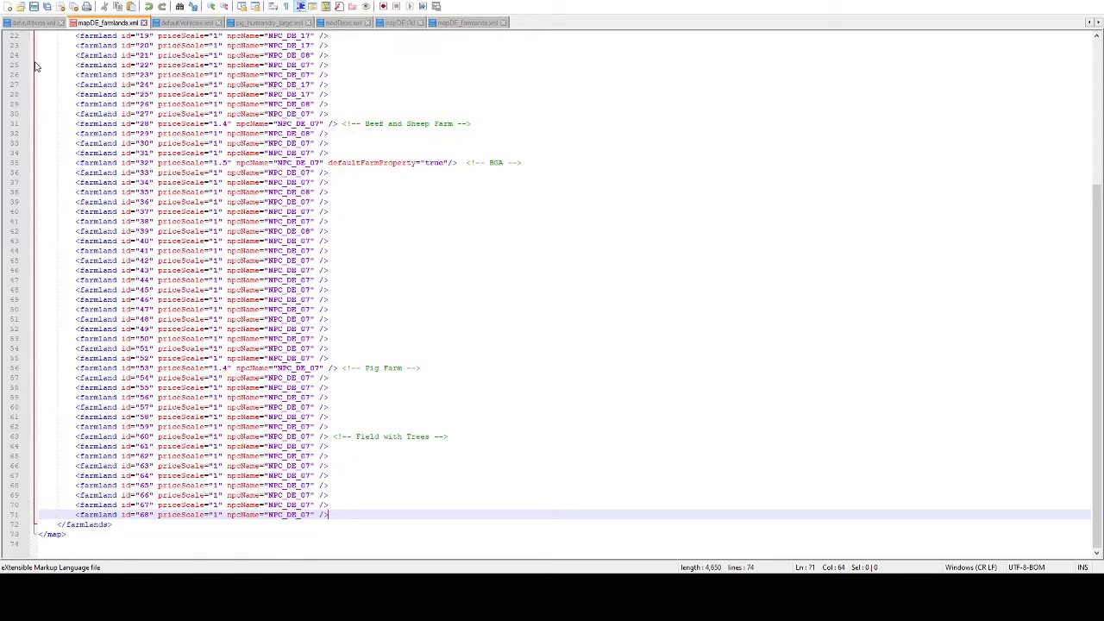
{"action": "key", "text": "ctrl+s"}
{"action": "key", "text": "alt+Tab"}
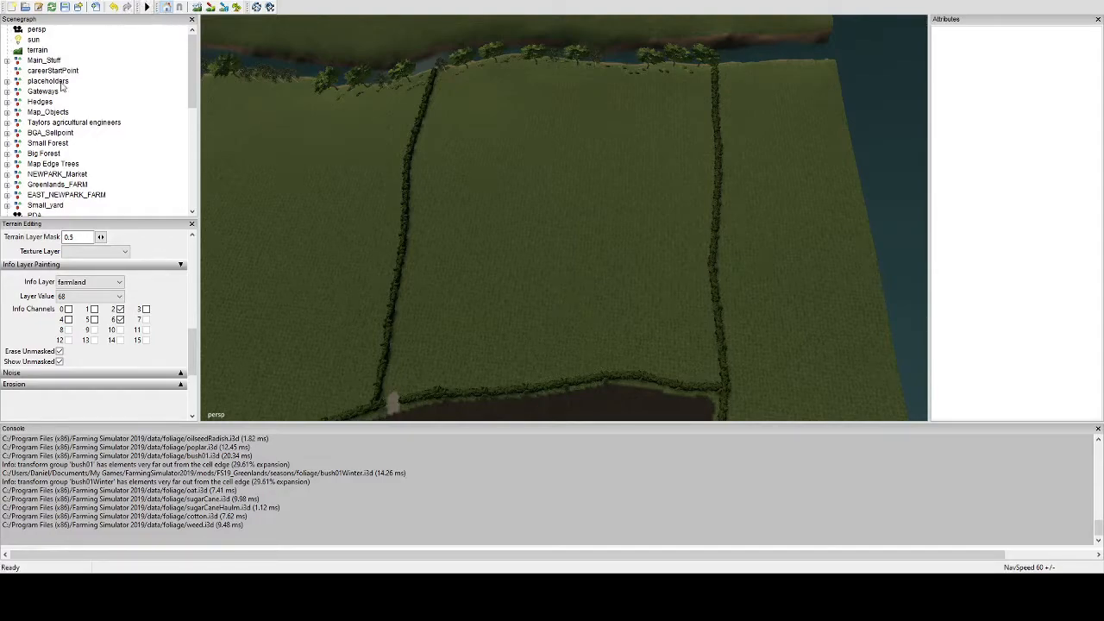
Step: Expand the Main_Stuff group and its fields group to list the individual fields
{"action": "left_click", "coordinate": [7, 61]}
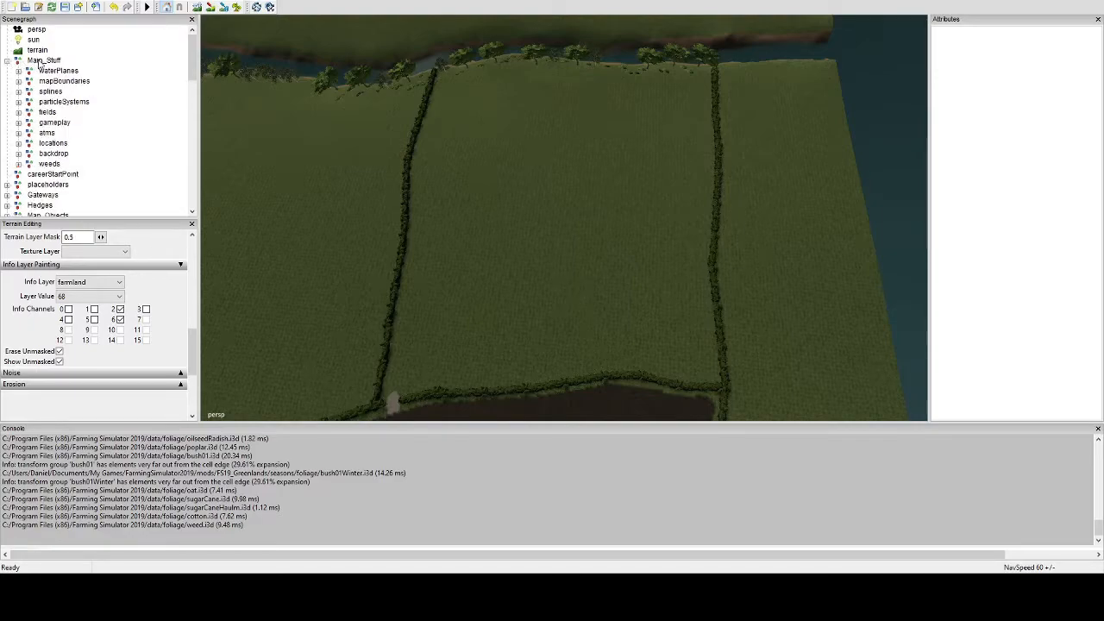
{"action": "left_click", "coordinate": [47, 113]}
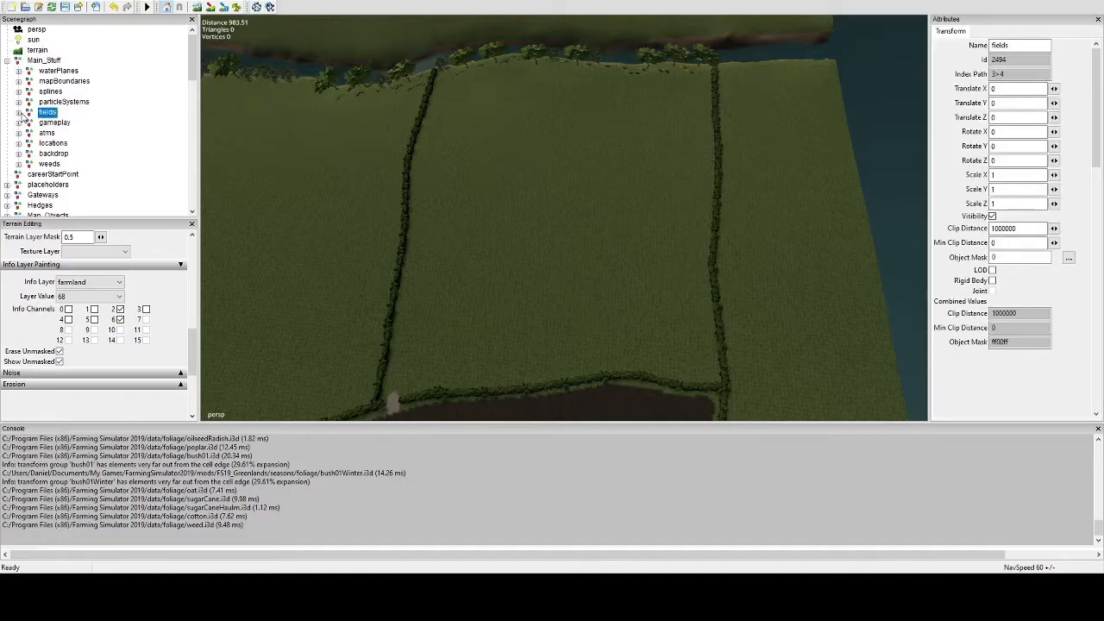
{"action": "left_click", "coordinate": [18, 113]}
{"action": "scroll", "coordinate": [39, 125], "scroll_direction": "down", "scroll_amount": 2}
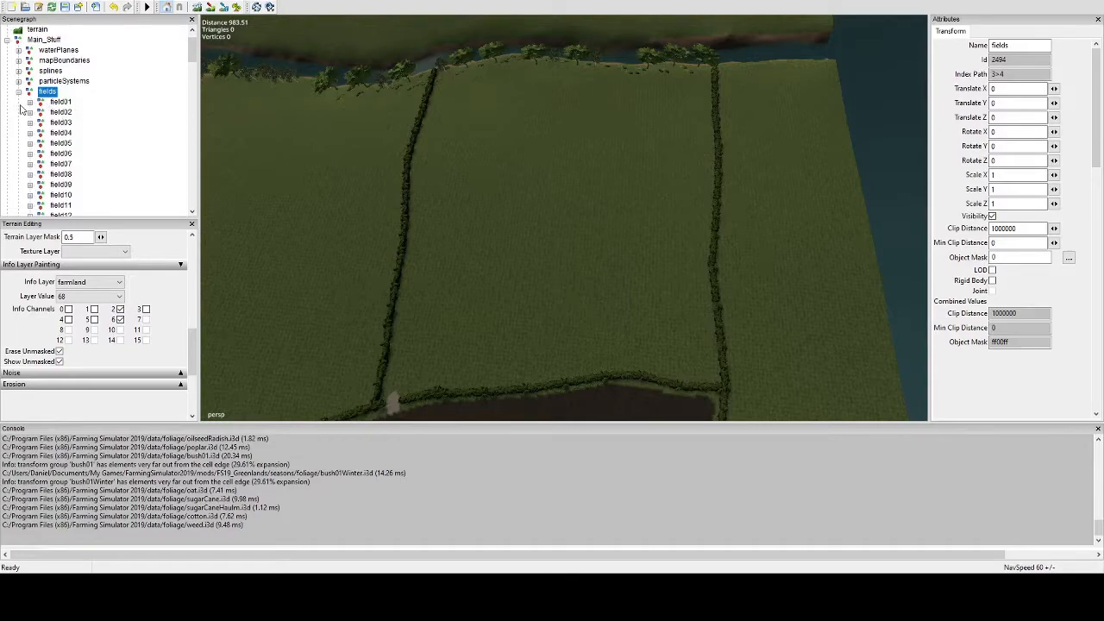
{"action": "scroll", "coordinate": [30, 97], "scroll_direction": "down", "scroll_amount": 1}
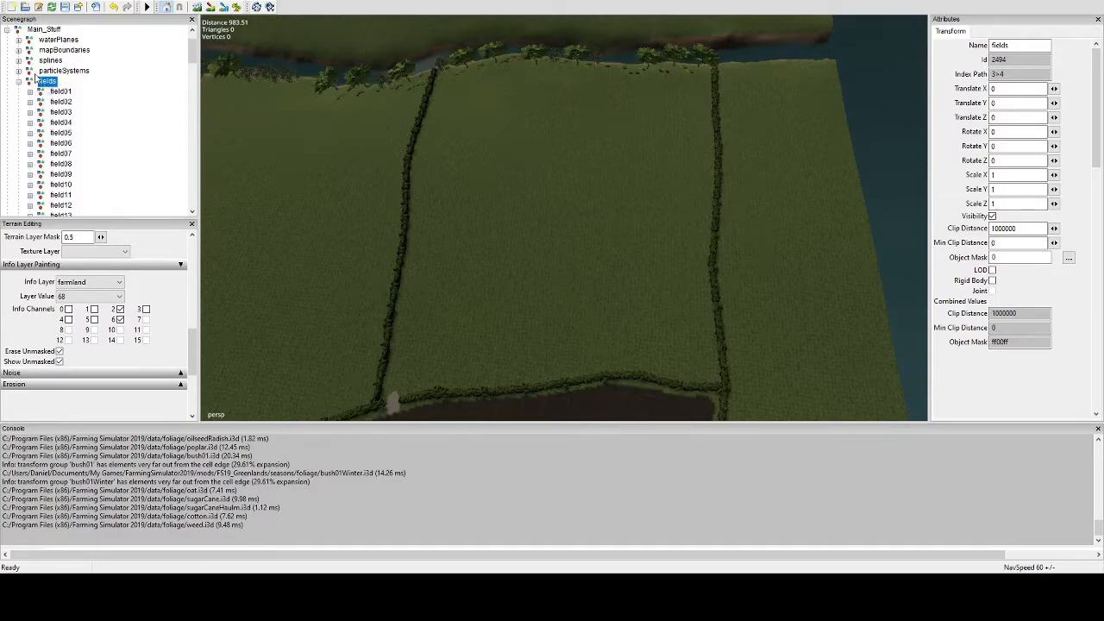
Step: Examine field01's fieldDimensions and fieldMapIndicator nodes, and reselect the parent fields group
{"action": "left_click", "coordinate": [30, 92]}
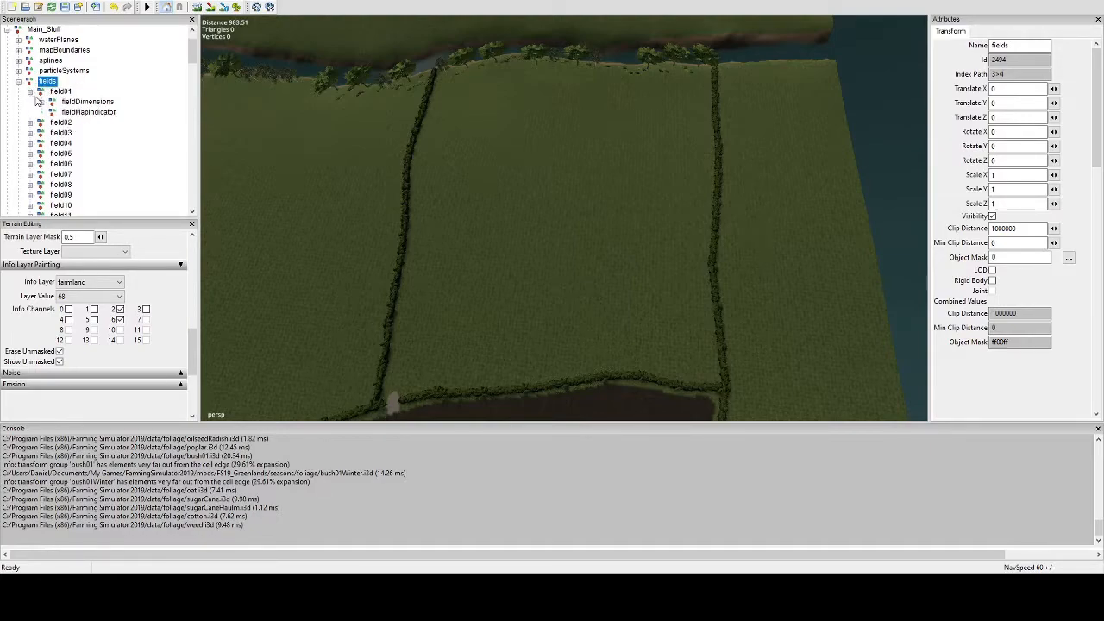
{"action": "left_click", "coordinate": [63, 103]}
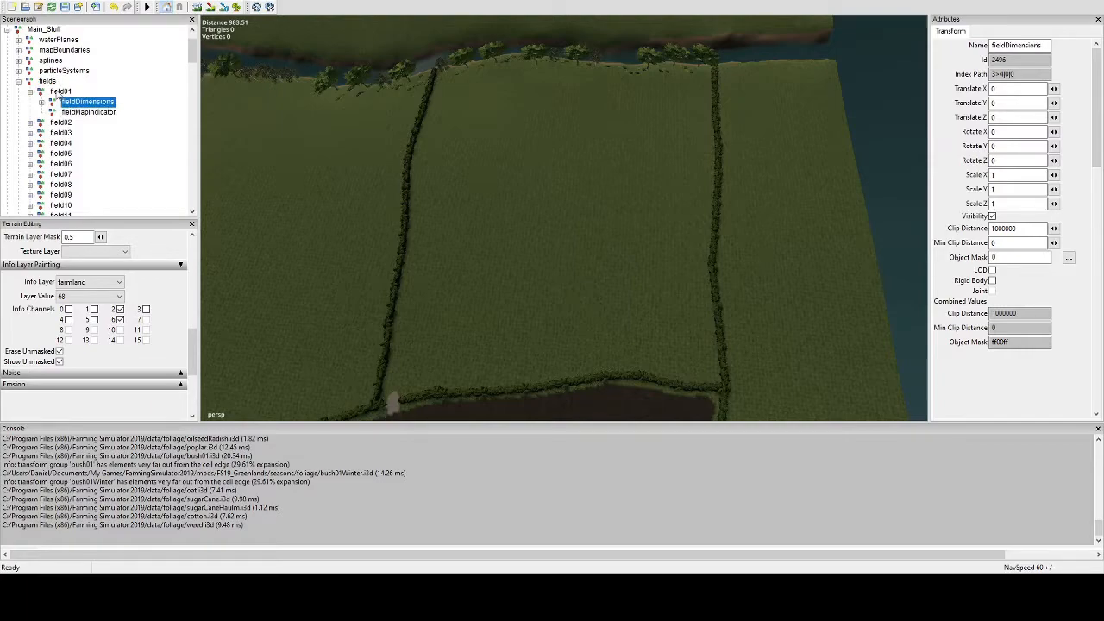
{"action": "left_click", "coordinate": [58, 92]}
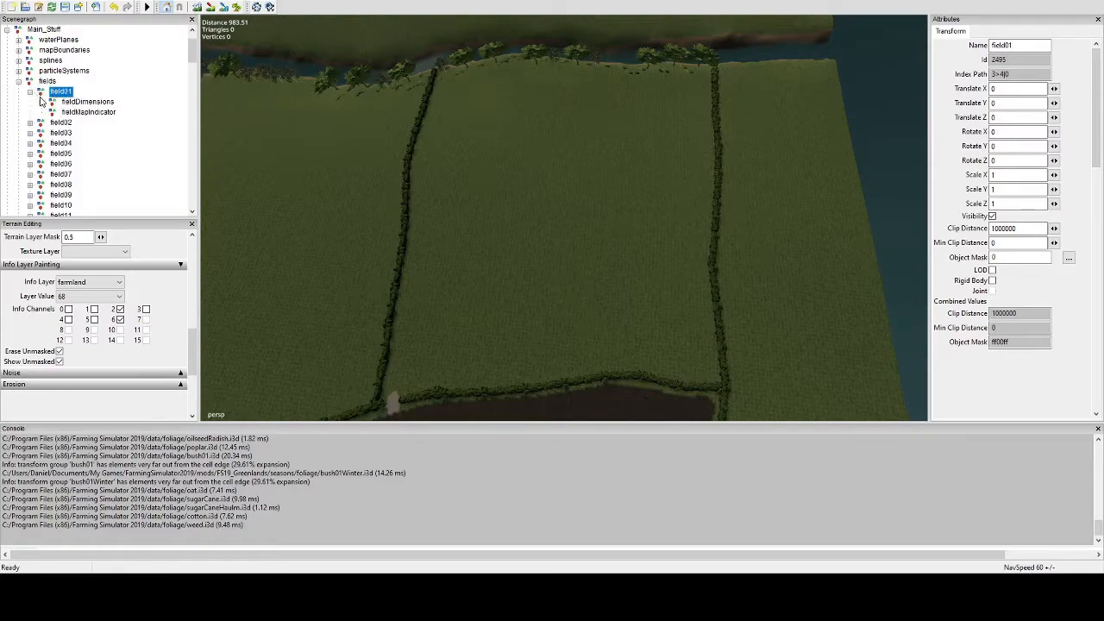
{"action": "left_click", "coordinate": [41, 103]}
{"action": "left_click", "coordinate": [30, 92]}
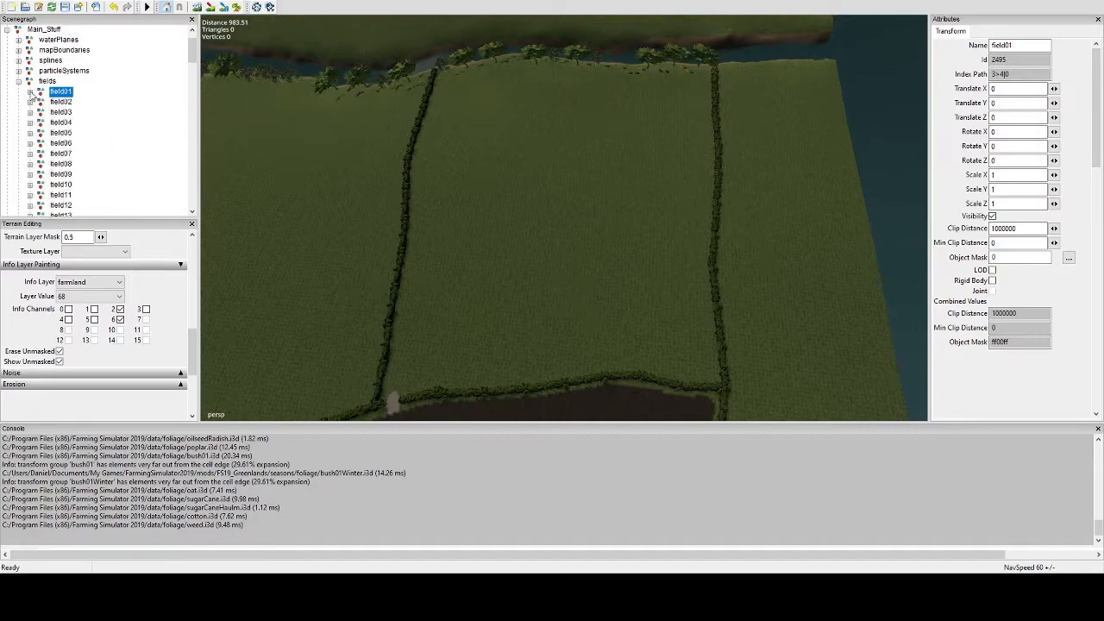
{"action": "left_click", "coordinate": [47, 81]}
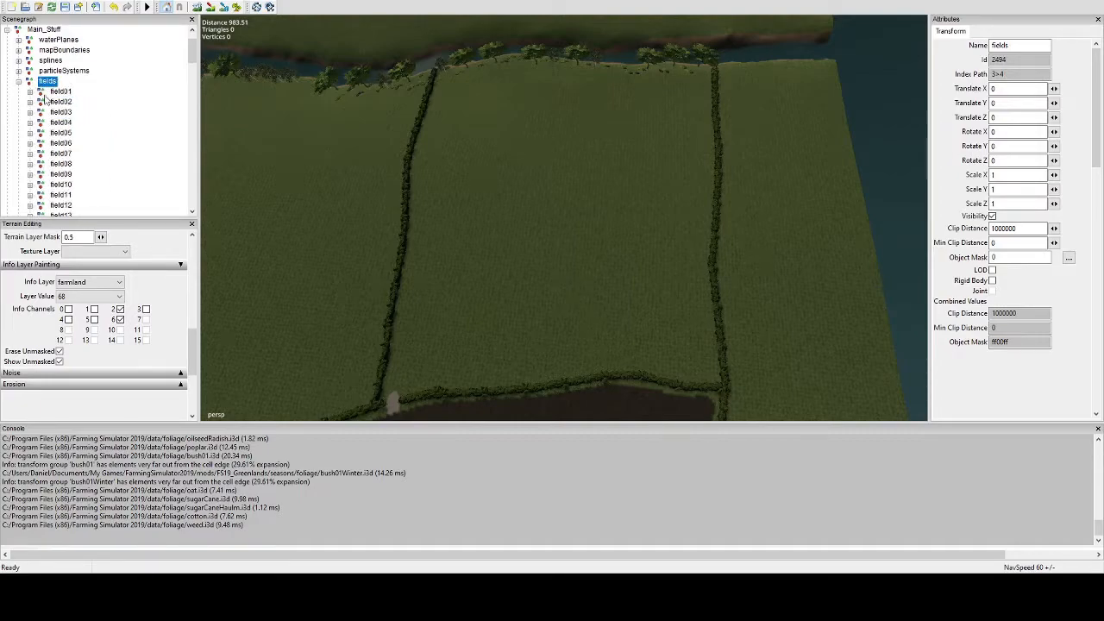
{"action": "scroll", "coordinate": [78, 90], "scroll_direction": "down", "scroll_amount": 1}
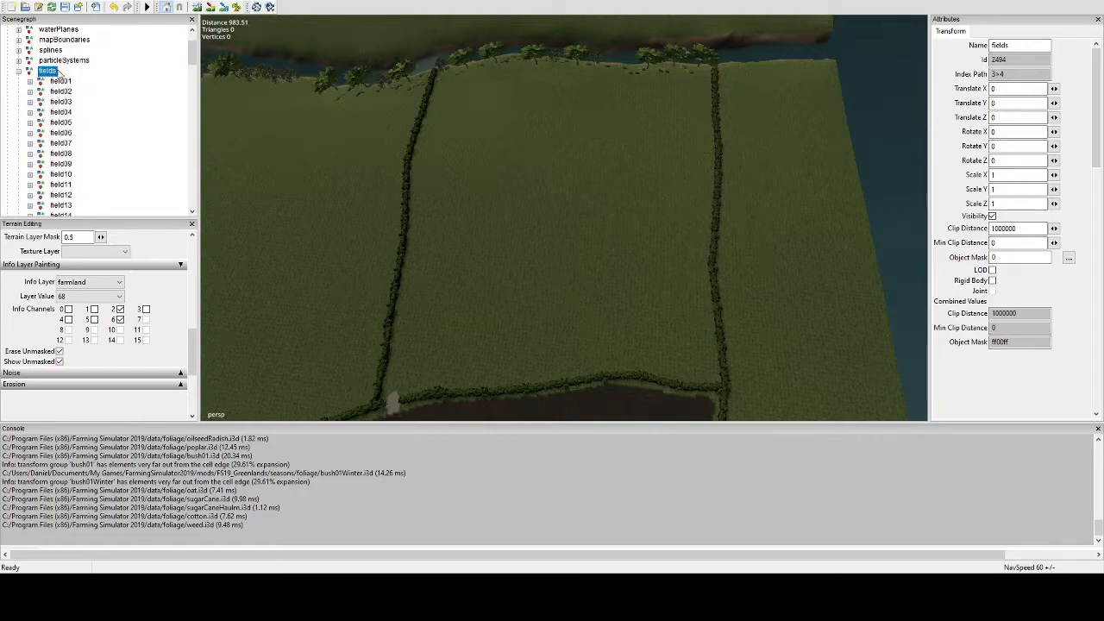
{"action": "scroll", "coordinate": [48, 97], "scroll_direction": "up", "scroll_amount": 1}
{"action": "scroll", "coordinate": [48, 97], "scroll_direction": "up", "scroll_amount": 2}
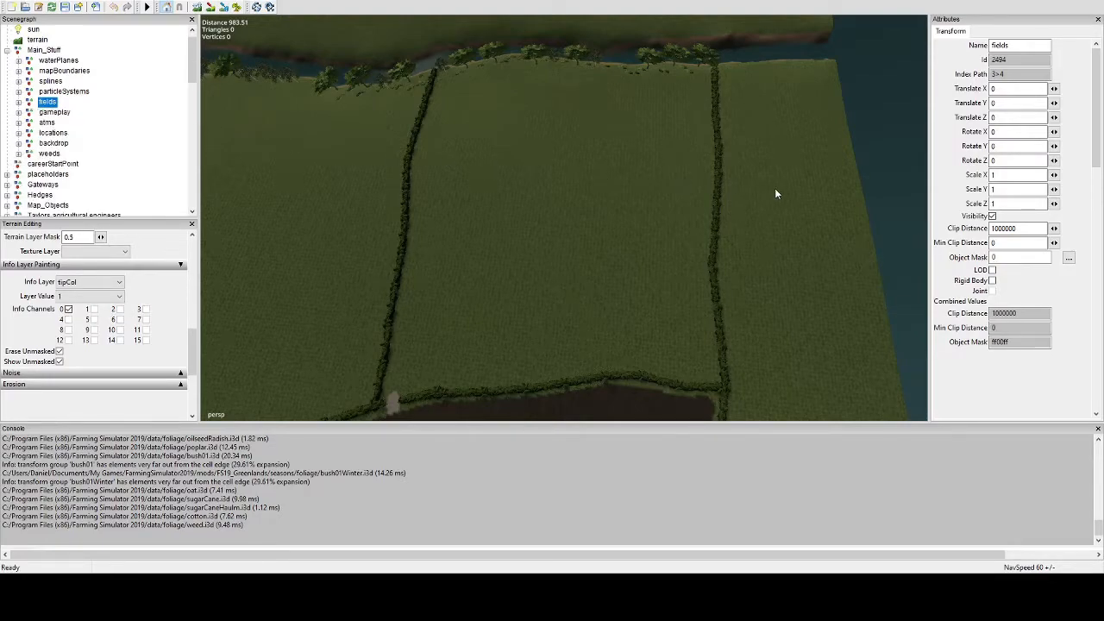
Step: Examine the highlighted dimensions of the existing fields across the map and return to the new riverside field
{"action": "left_click", "coordinate": [223, 7]}
{"action": "left_click_drag", "start_coordinate": [627, 260], "coordinate": [382, 202], "text": "alt"}
{"action": "scroll", "coordinate": [310, 210], "scroll_direction": "down", "scroll_amount": 5}
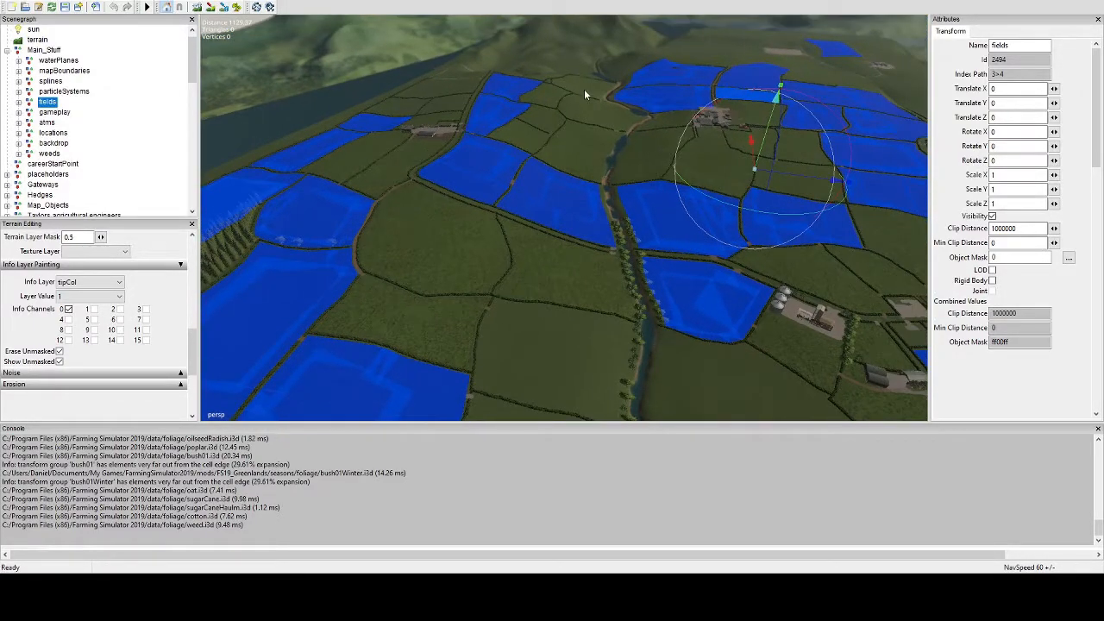
{"action": "left_click_drag", "start_coordinate": [576, 198], "coordinate": [404, 208], "text": "alt"}
{"action": "scroll", "coordinate": [420, 307], "scroll_direction": "up", "scroll_amount": 5}
{"action": "left_click_drag", "start_coordinate": [418, 306], "coordinate": [447, 332], "text": "alt"}
{"action": "middle_click_drag", "start_coordinate": [447, 328], "coordinate": [605, 265], "text": "alt"}
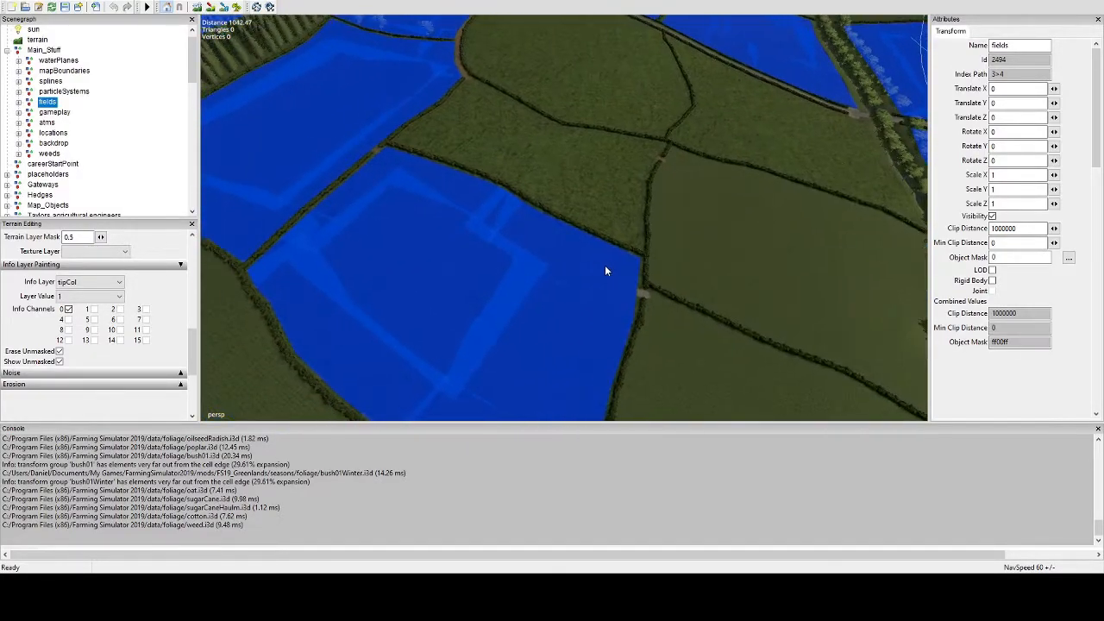
{"action": "left_click_drag", "start_coordinate": [428, 215], "coordinate": [531, 243], "text": "alt"}
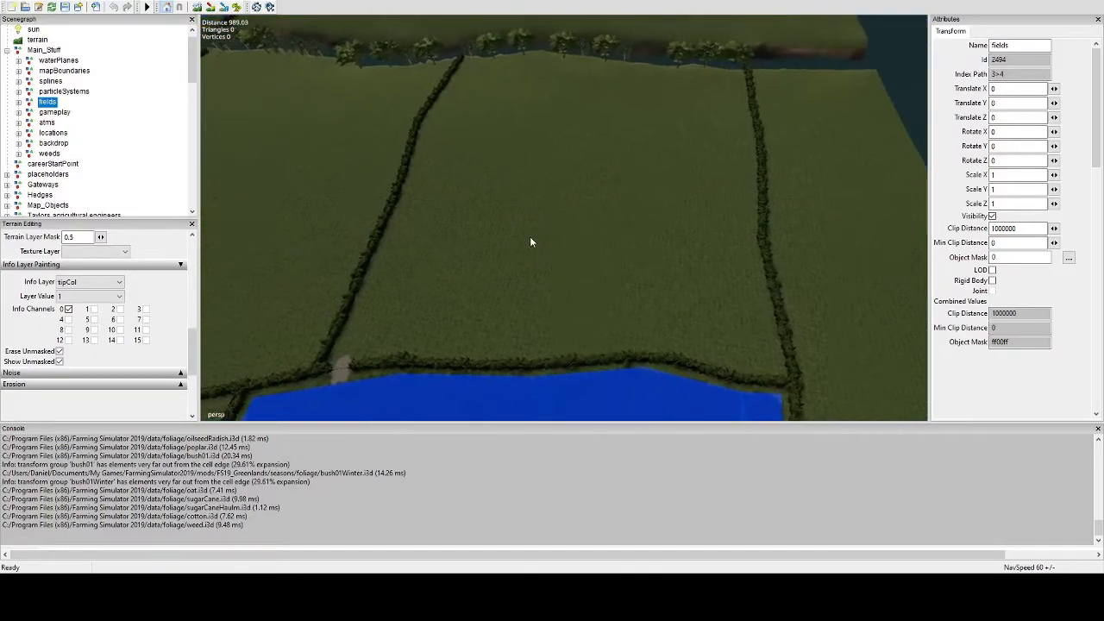
Step: Duplicate field58, the last entry in the fields group
{"action": "left_click", "coordinate": [18, 102]}
{"action": "scroll", "coordinate": [82, 143], "scroll_direction": "down", "scroll_amount": 13}
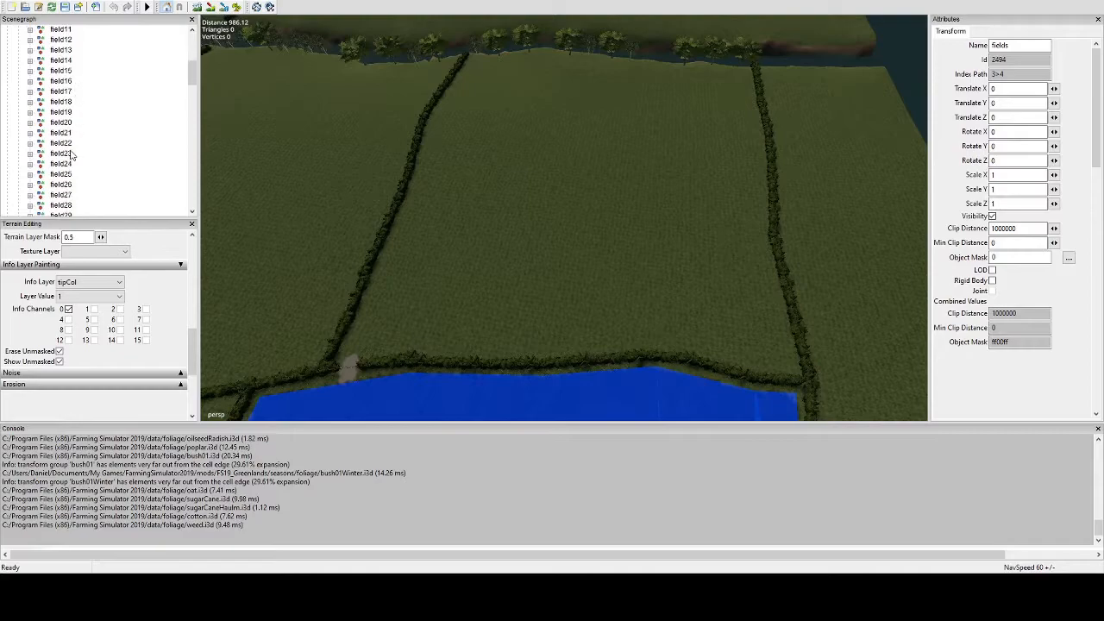
{"action": "scroll", "coordinate": [74, 147], "scroll_direction": "down", "scroll_amount": 4}
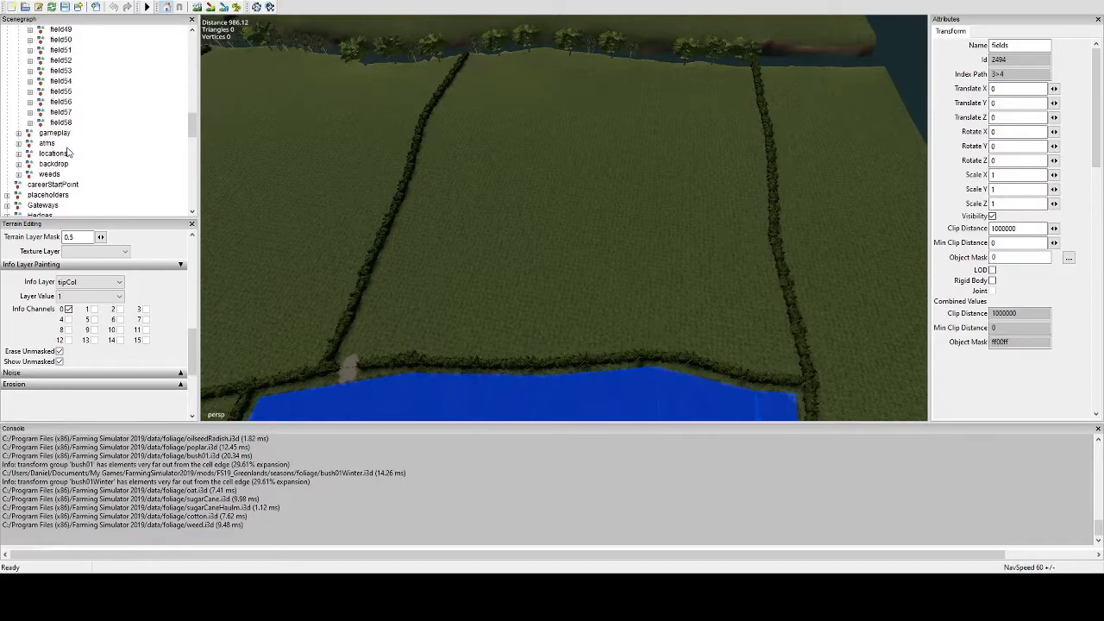
{"action": "left_click", "coordinate": [66, 123]}
{"action": "scroll", "coordinate": [386, 136], "scroll_direction": "down", "scroll_amount": 3}
{"action": "left_click_drag", "start_coordinate": [387, 136], "coordinate": [298, 153], "text": "alt"}
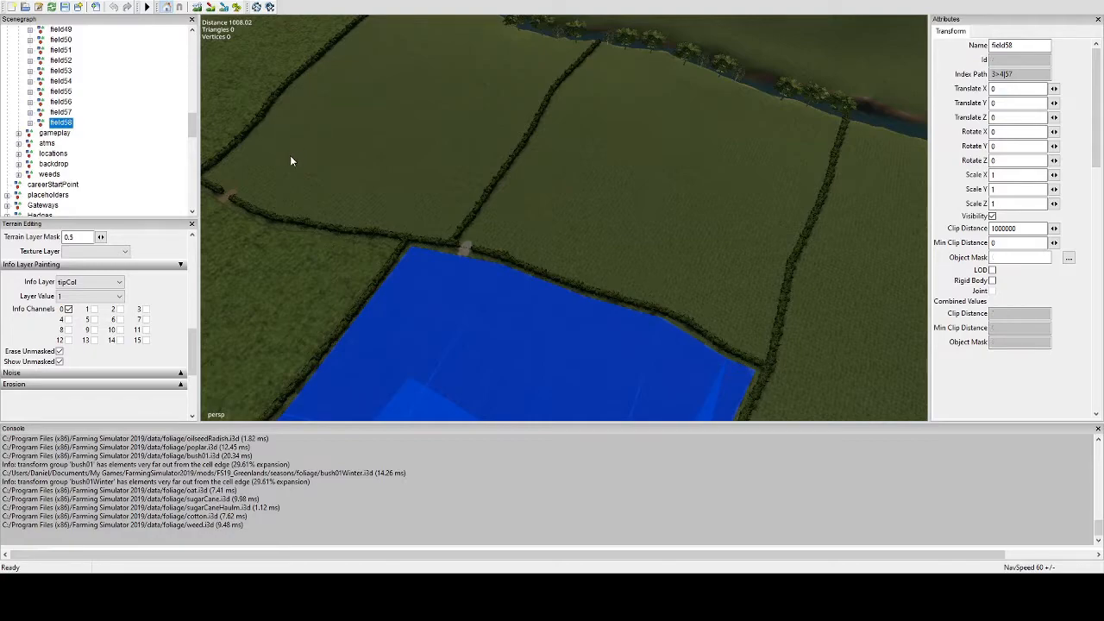
{"action": "key", "text": "ctrl+d"}
Step: Rename the duplicated field node to field59
{"action": "left_click", "coordinate": [1029, 45]}
{"action": "key", "text": "BackSpace"}
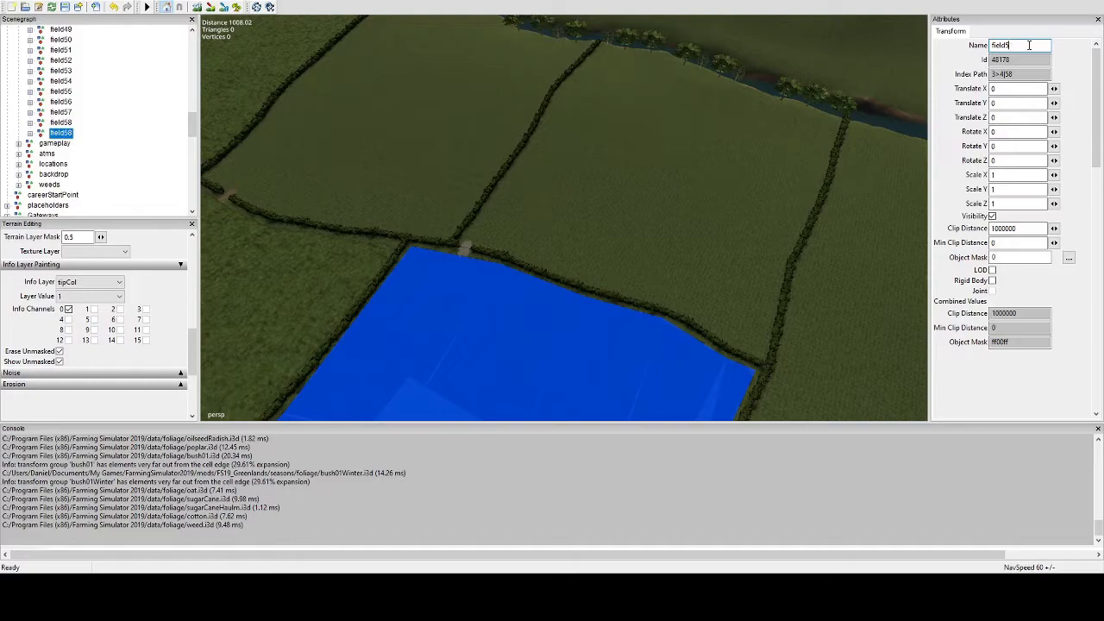
{"action": "key", "text": "Return"}
{"action": "left_click", "coordinate": [1021, 46]}
{"action": "type", "text": "9"}
Step: Move field59's fieldMapIndicator into the middle of the new riverside field, at about X -885.5 and Z -240.7
{"action": "left_click", "coordinate": [29, 135]}
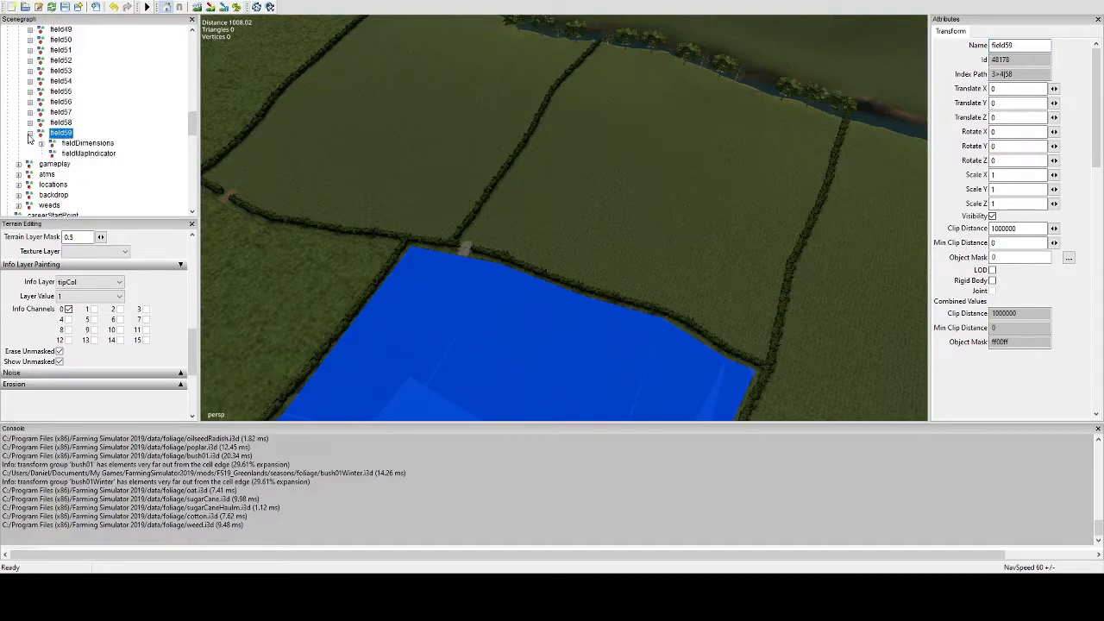
{"action": "left_click", "coordinate": [86, 154]}
{"action": "left_click_drag", "start_coordinate": [586, 177], "coordinate": [470, 207], "text": "alt"}
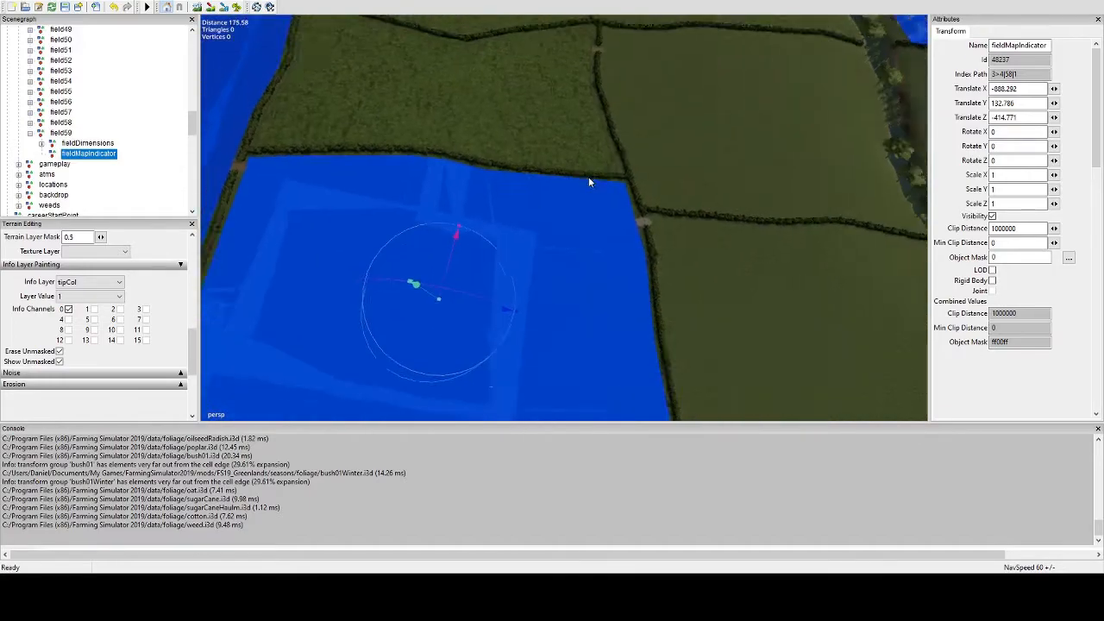
{"action": "scroll", "coordinate": [589, 179], "scroll_direction": "down", "scroll_amount": 5}
{"action": "middle_click_drag", "start_coordinate": [446, 260], "coordinate": [327, 279], "text": "alt"}
{"action": "scroll", "coordinate": [411, 278], "scroll_direction": "down", "scroll_amount": 1}
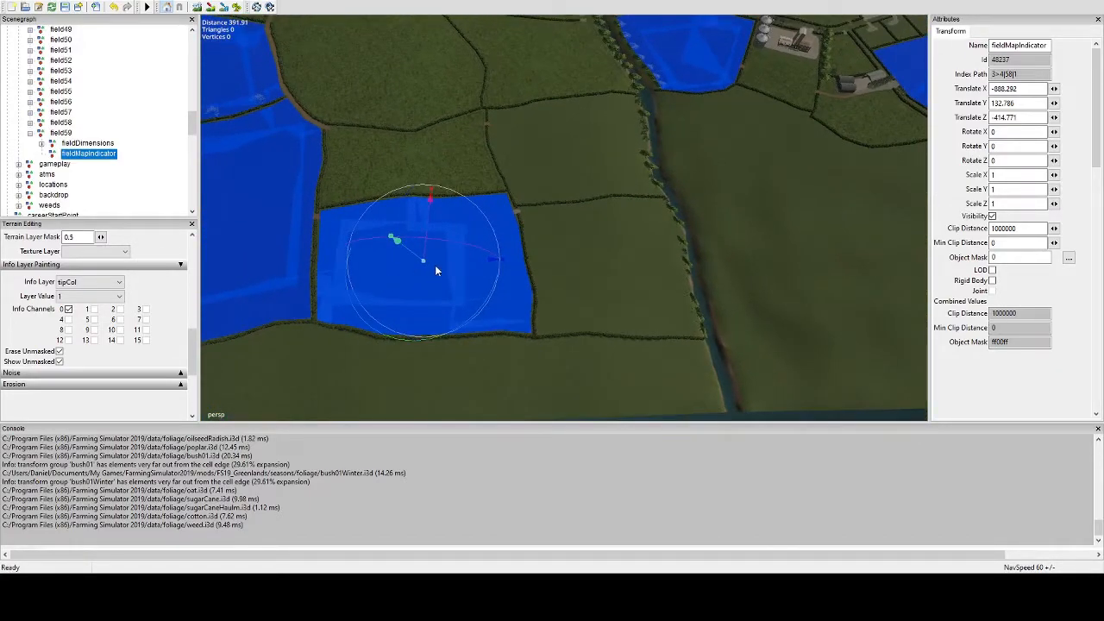
{"action": "left_click_drag", "start_coordinate": [448, 258], "coordinate": [670, 273]}
{"action": "left_click_drag", "start_coordinate": [638, 314], "coordinate": [625, 276], "text": "alt"}
{"action": "middle_click_drag", "start_coordinate": [626, 275], "coordinate": [441, 306], "text": "alt"}
{"action": "scroll", "coordinate": [531, 314], "scroll_direction": "up", "scroll_amount": 5}
{"action": "left_click_drag", "start_coordinate": [441, 307], "coordinate": [568, 276], "text": "alt"}
{"action": "scroll", "coordinate": [532, 310], "scroll_direction": "down", "scroll_amount": 1}
{"action": "scroll", "coordinate": [669, 235], "scroll_direction": "up", "scroll_amount": 1}
{"action": "left_click_drag", "start_coordinate": [502, 306], "coordinate": [549, 275], "text": "alt"}
{"action": "scroll", "coordinate": [480, 246], "scroll_direction": "up", "scroll_amount": 8}
{"action": "mouse_move", "coordinate": [491, 253]}
{"action": "left_mouse_down", "text": "alt"}
{"action": "mouse_move", "coordinate": [416, 138]}
{"action": "mouse_move", "coordinate": [475, 166]}
{"action": "mouse_move", "coordinate": [505, 259]}
{"action": "left_mouse_up", "text": "alt"}
{"action": "scroll", "coordinate": [471, 201], "scroll_direction": "up", "scroll_amount": 1}
{"action": "scroll", "coordinate": [506, 259], "scroll_direction": "down", "scroll_amount": 8}
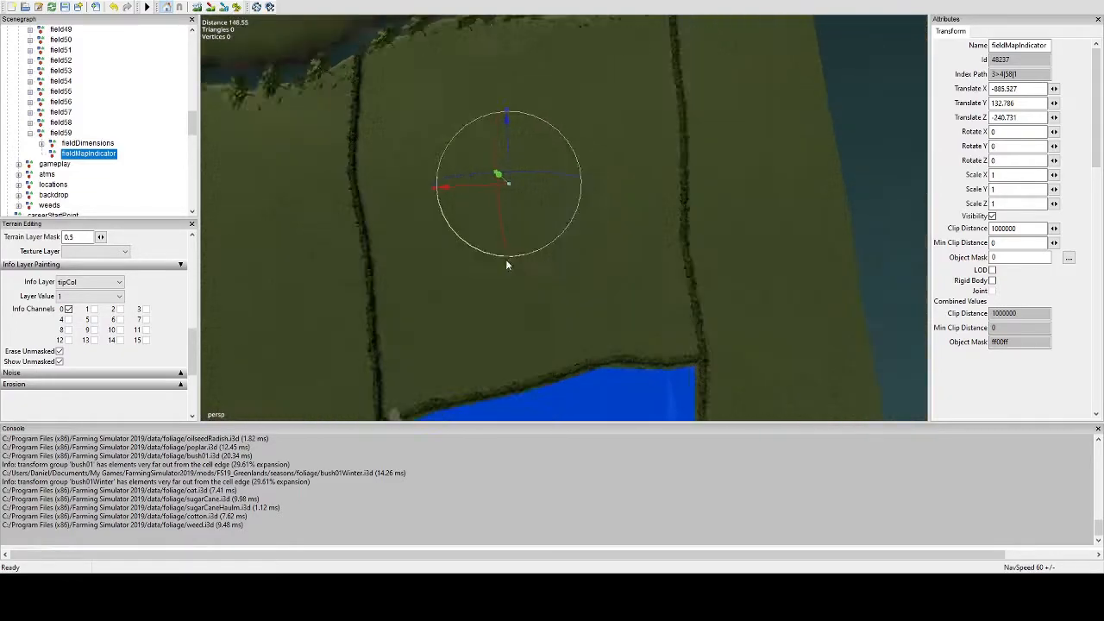
{"action": "scroll", "coordinate": [462, 270], "scroll_direction": "down", "scroll_amount": 1}
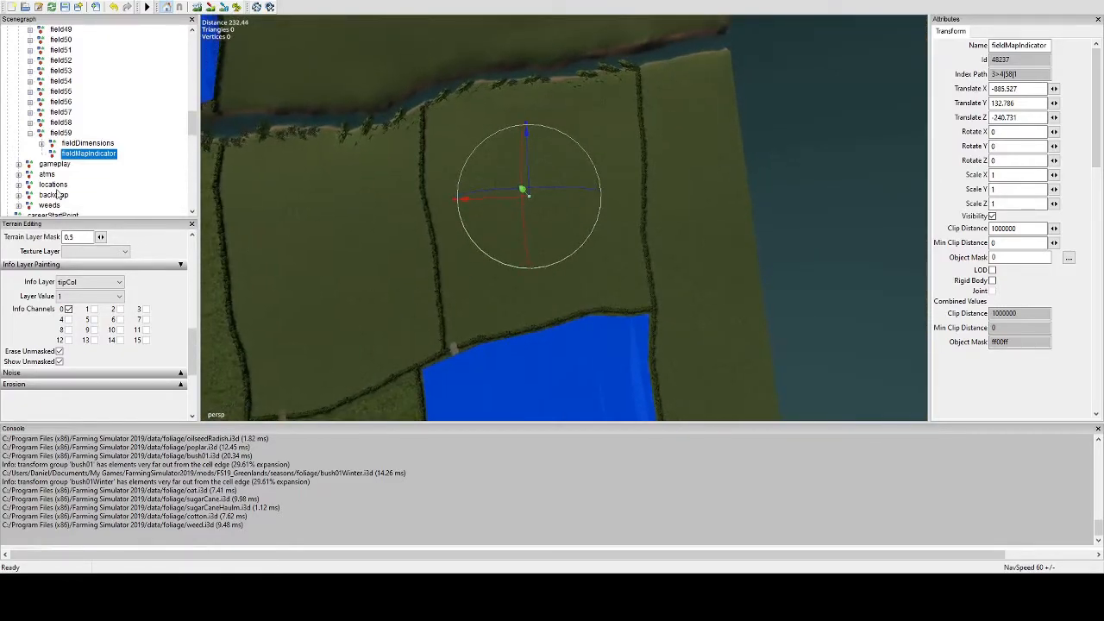
Step: Delete every corner01_1 node except the first from field59's fieldDimensions
{"action": "left_click", "coordinate": [41, 143]}
{"action": "scroll", "coordinate": [101, 183], "scroll_direction": "down", "scroll_amount": 5}
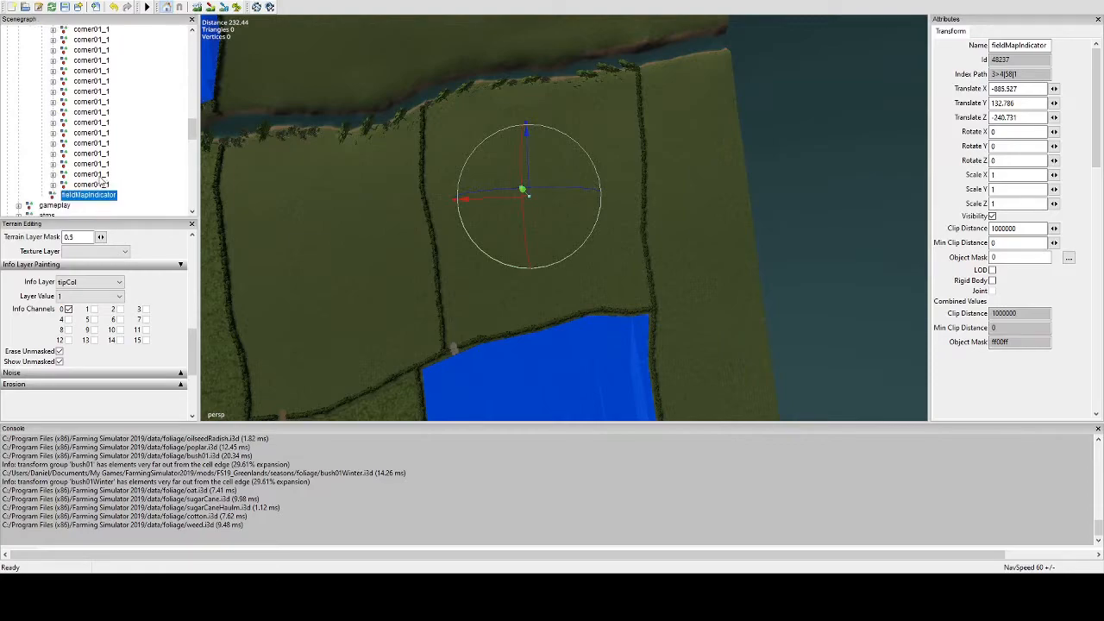
{"action": "left_click", "coordinate": [94, 185]}
{"action": "key", "text": "Delete"}
{"action": "left_click", "coordinate": [100, 176]}
{"action": "key", "text": "Delete"}
{"action": "left_click", "coordinate": [101, 165]}
{"action": "key", "text": "Delete"}
{"action": "left_click", "coordinate": [101, 154]}
{"action": "key", "text": "Delete"}
{"action": "left_click", "coordinate": [101, 134]}
{"action": "key", "text": "Delete"}
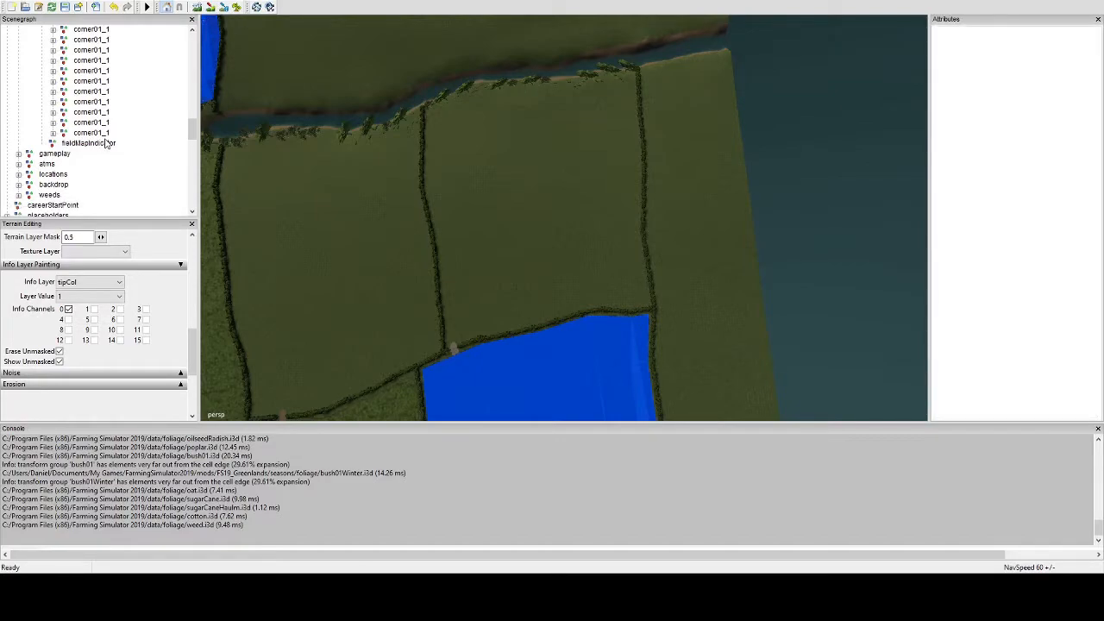
{"action": "left_click", "coordinate": [101, 133]}
{"action": "key", "text": "Delete"}
{"action": "left_click", "coordinate": [101, 122]}
{"action": "key", "text": "Delete"}
{"action": "left_click", "coordinate": [100, 112]}
{"action": "key", "text": "Delete"}
{"action": "left_click", "coordinate": [100, 112]}
{"action": "key", "text": "Delete"}
{"action": "left_click", "coordinate": [90, 102]}
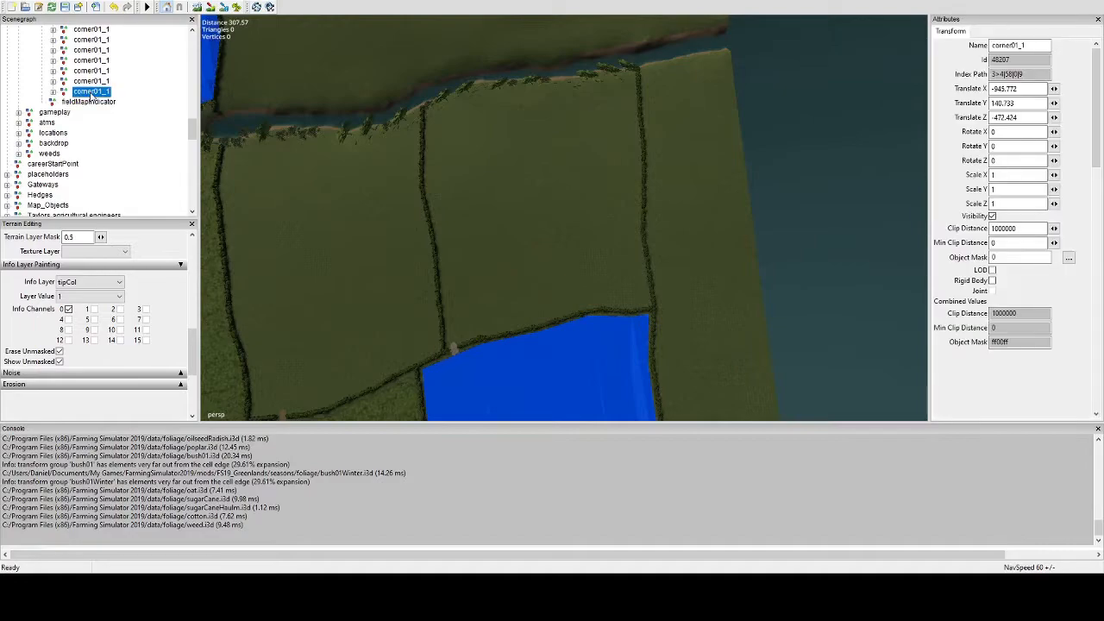
{"action": "key", "text": "Delete"}
{"action": "left_click", "coordinate": [102, 143]}
{"action": "key", "text": "Delete"}
{"action": "left_click", "coordinate": [99, 132]}
{"action": "key", "text": "Delete"}
{"action": "left_click", "coordinate": [100, 123]}
{"action": "key", "text": "Delete"}
{"action": "left_click", "coordinate": [100, 112]}
{"action": "key", "text": "Delete"}
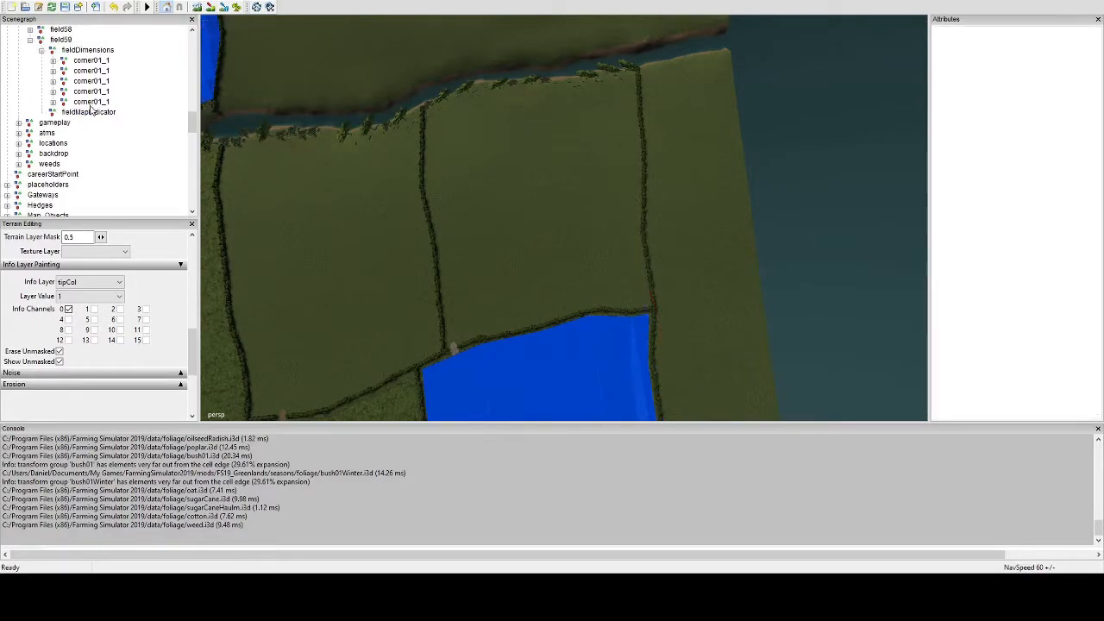
{"action": "left_click", "coordinate": [90, 102]}
{"action": "key", "text": "Delete"}
{"action": "left_click", "coordinate": [89, 92]}
{"action": "key", "text": "Delete"}
{"action": "left_click", "coordinate": [90, 83]}
{"action": "key", "text": "Delete"}
{"action": "left_click", "coordinate": [90, 74]}
{"action": "key", "text": "Delete"}
Step: Place the remaining corner01_1 at the new field's corner beside the gateway
{"action": "left_click", "coordinate": [83, 62]}
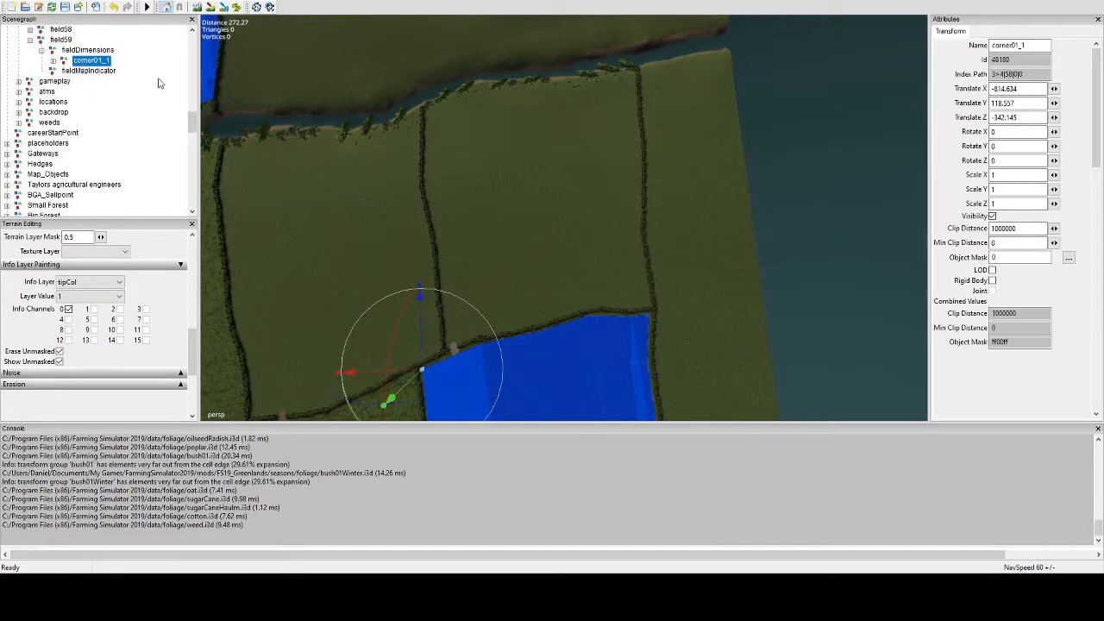
{"action": "left_click_drag", "start_coordinate": [500, 153], "coordinate": [361, 135], "text": "alt"}
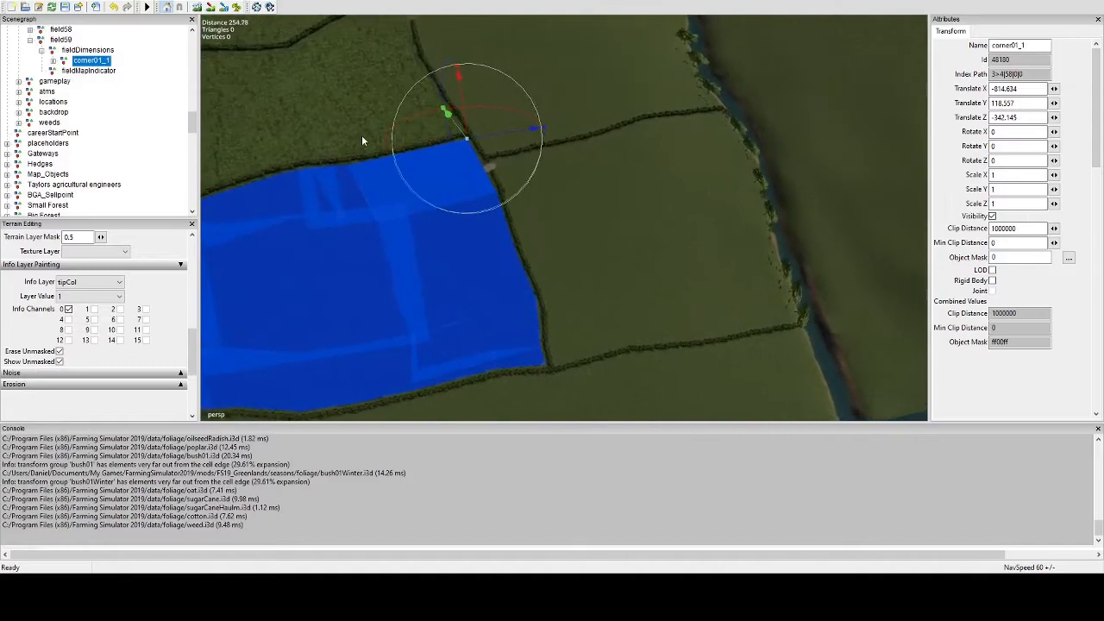
{"action": "key", "text": "ctrl+b"}
{"action": "left_click", "coordinate": [498, 161]}
{"action": "scroll", "coordinate": [563, 189], "scroll_direction": "up", "scroll_amount": 5}
{"action": "left_click_drag", "start_coordinate": [371, 221], "coordinate": [412, 219], "text": "alt"}
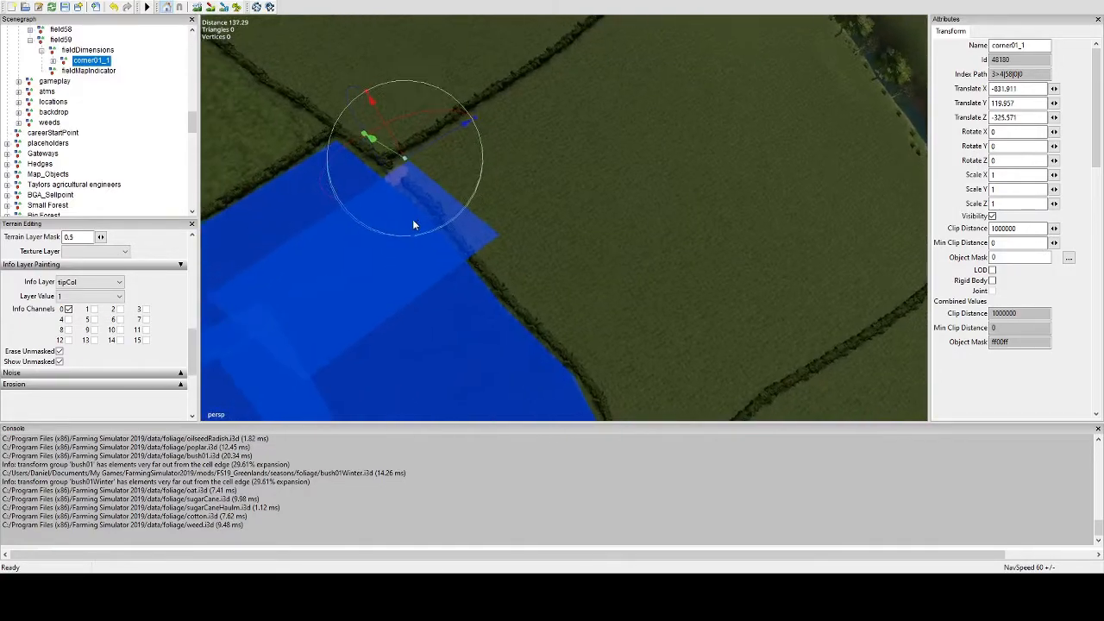
Step: Fine-tune corner01_1 against the hedge corner by the gateway, to about X -831 and Z -328.2
{"action": "scroll", "coordinate": [413, 219], "scroll_direction": "up", "scroll_amount": 5}
{"action": "middle_click_drag", "start_coordinate": [413, 220], "coordinate": [486, 211], "text": "alt"}
{"action": "left_click_drag", "start_coordinate": [486, 210], "coordinate": [556, 223], "text": "alt"}
{"action": "middle_click_drag", "start_coordinate": [556, 224], "coordinate": [620, 255], "text": "alt"}
{"action": "scroll", "coordinate": [619, 257], "scroll_direction": "up", "scroll_amount": 5}
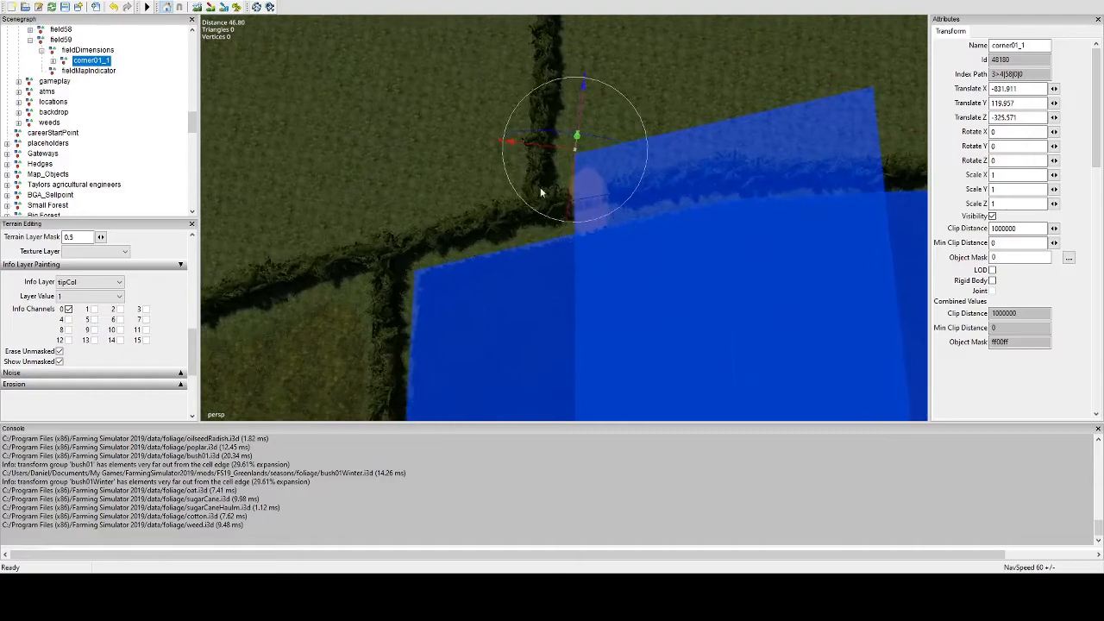
{"action": "left_click_drag", "start_coordinate": [540, 187], "coordinate": [366, 181], "text": "alt"}
{"action": "middle_click_drag", "start_coordinate": [366, 182], "coordinate": [289, 183], "text": "alt"}
{"action": "scroll", "coordinate": [472, 181], "scroll_direction": "up", "scroll_amount": 2}
{"action": "left_click_drag", "start_coordinate": [520, 186], "coordinate": [610, 219]}
{"action": "middle_click_drag", "start_coordinate": [609, 219], "coordinate": [699, 217], "text": "alt"}
{"action": "left_click_drag", "start_coordinate": [579, 151], "coordinate": [504, 188]}
{"action": "scroll", "coordinate": [504, 189], "scroll_direction": "down", "scroll_amount": 6}
Step: Expand corner01_1 and place its corner01_2 partway along the field's boundary hedge
{"action": "left_click", "coordinate": [52, 61]}
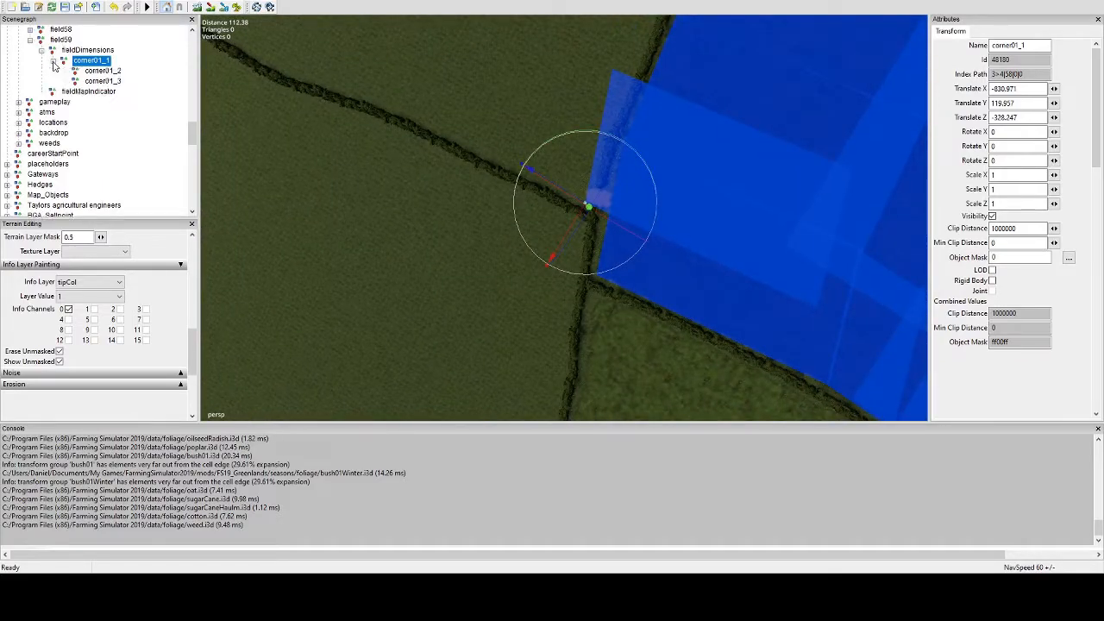
{"action": "left_click", "coordinate": [101, 73]}
{"action": "left_click_drag", "start_coordinate": [380, 83], "coordinate": [378, 92], "text": "alt"}
{"action": "scroll", "coordinate": [379, 92], "scroll_direction": "down", "scroll_amount": 3}
{"action": "middle_click_drag", "start_coordinate": [379, 92], "coordinate": [417, 128], "text": "alt"}
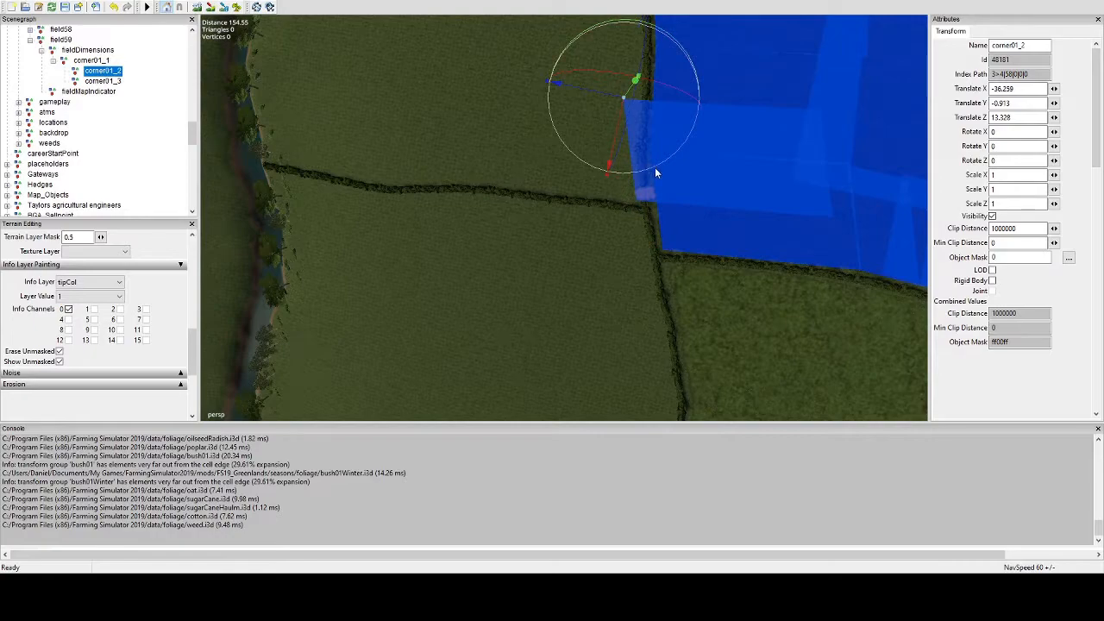
{"action": "key", "text": "ctrl+b"}
{"action": "left_click", "coordinate": [515, 183]}
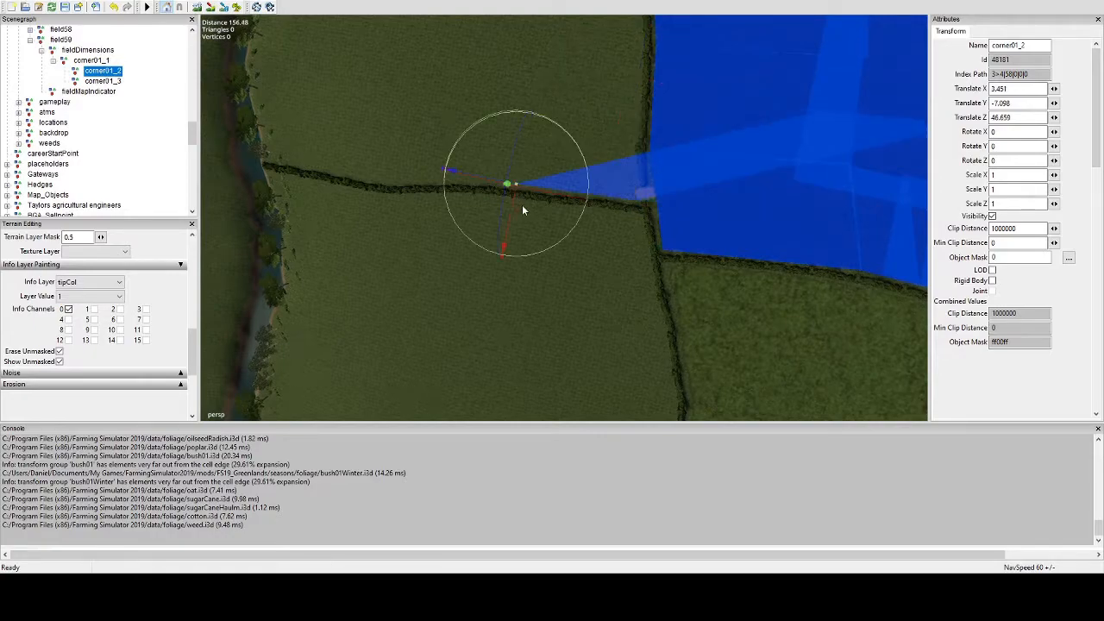
Step: Move corner01_2 farther along the hedge edge, to about X 5.5 and Z 61.8
{"action": "scroll", "coordinate": [523, 203], "scroll_direction": "up", "scroll_amount": 5}
{"action": "left_click_drag", "start_coordinate": [536, 161], "coordinate": [553, 162], "text": "alt"}
{"action": "middle_click_drag", "start_coordinate": [554, 163], "coordinate": [593, 164], "text": "alt"}
{"action": "left_click_drag", "start_coordinate": [562, 167], "coordinate": [508, 199]}
{"action": "scroll", "coordinate": [508, 199], "scroll_direction": "up", "scroll_amount": 4}
{"action": "middle_click_drag", "start_coordinate": [526, 181], "coordinate": [569, 188], "text": "alt"}
{"action": "left_click_drag", "start_coordinate": [487, 198], "coordinate": [615, 190], "text": "alt"}
{"action": "scroll", "coordinate": [603, 199], "scroll_direction": "down", "scroll_amount": 6}
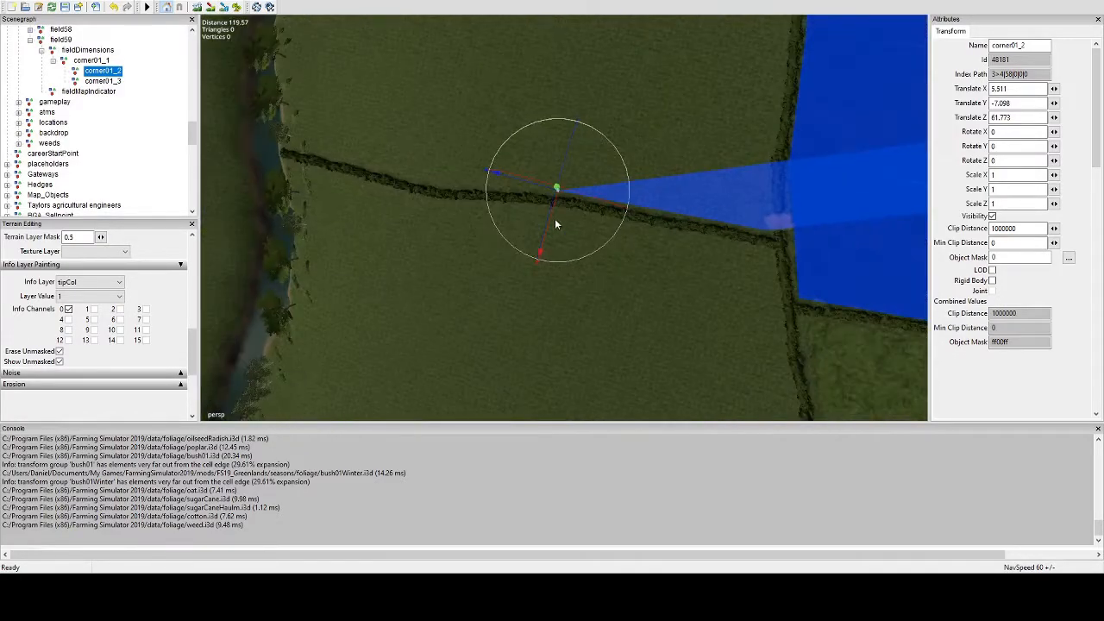
{"action": "middle_click_drag", "start_coordinate": [642, 235], "coordinate": [564, 238], "text": "alt"}
{"action": "scroll", "coordinate": [565, 238], "scroll_direction": "down", "scroll_amount": 3}
Step: Place corner01_3 inside the field opposite corner01_2 at about X -16.8 and Z 68.4, forming the first dimension block
{"action": "left_click", "coordinate": [107, 81]}
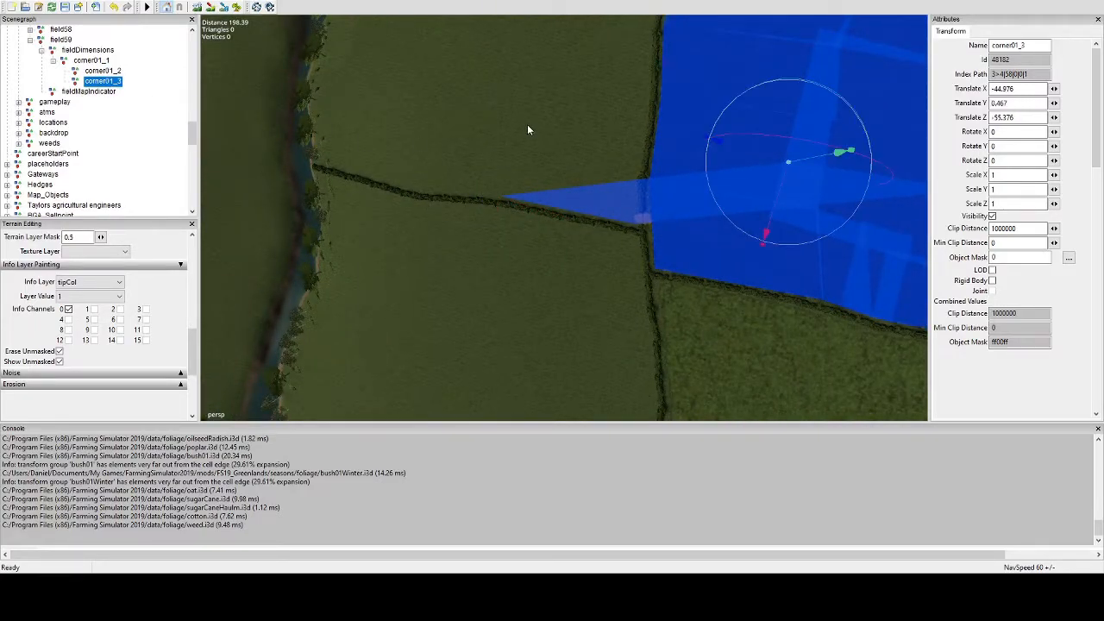
{"action": "key", "text": "ctrl+b"}
{"action": "scroll", "coordinate": [476, 108], "scroll_direction": "up", "scroll_amount": 6}
{"action": "left_click_drag", "start_coordinate": [476, 109], "coordinate": [384, 89], "text": "alt"}
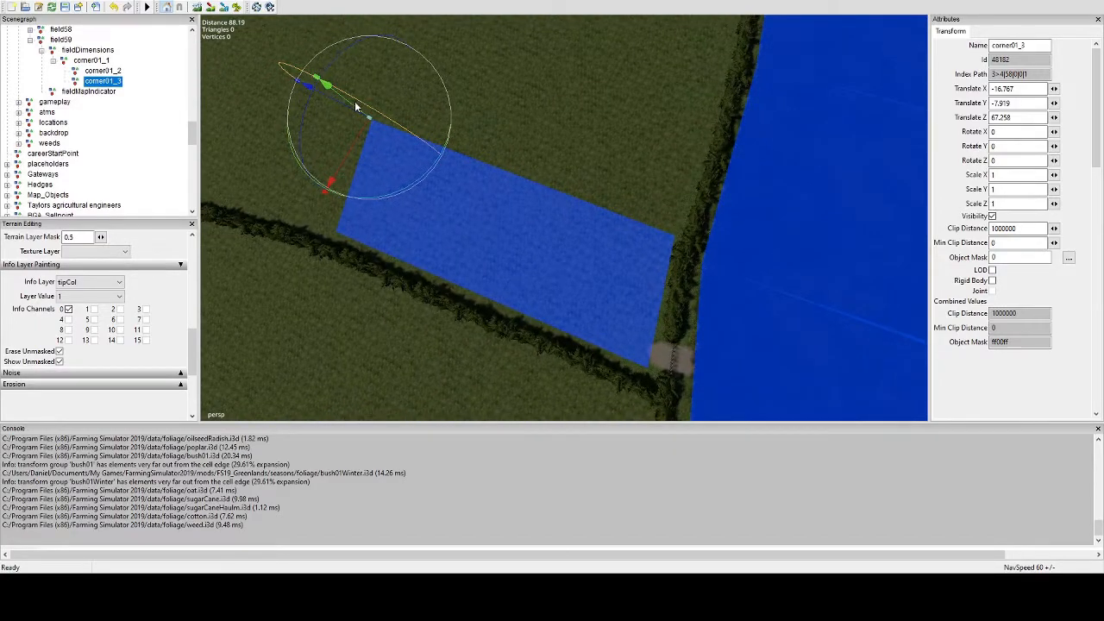
{"action": "left_click_drag", "start_coordinate": [334, 104], "coordinate": [329, 98]}
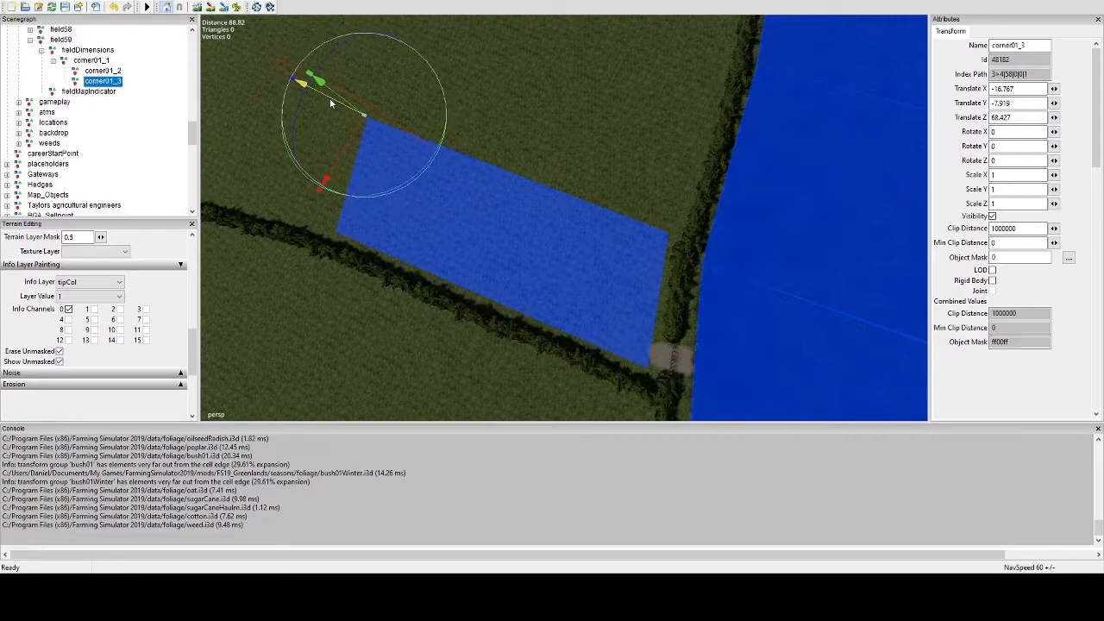
{"action": "left_click_drag", "start_coordinate": [330, 100], "coordinate": [369, 135], "text": "alt"}
{"action": "middle_click_drag", "start_coordinate": [369, 135], "coordinate": [509, 156], "text": "alt"}
{"action": "right_click_drag", "start_coordinate": [509, 155], "coordinate": [192, 90], "text": "alt"}
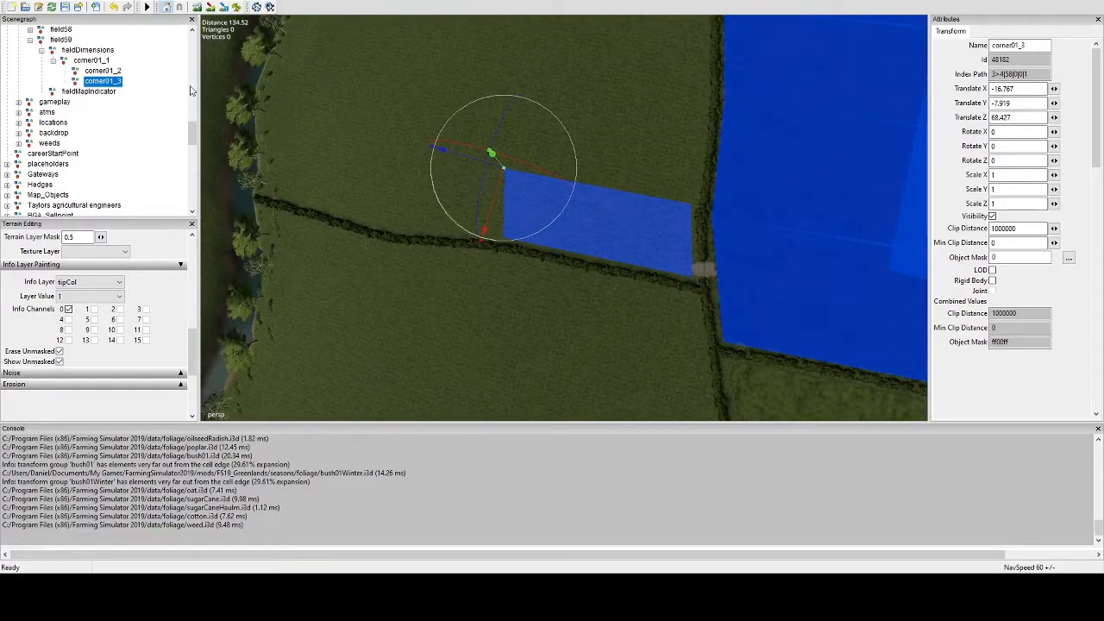
Step: Duplicate the corner01_1 group and move the copy along the hedge towards the first block's far end
{"action": "left_click", "coordinate": [91, 63]}
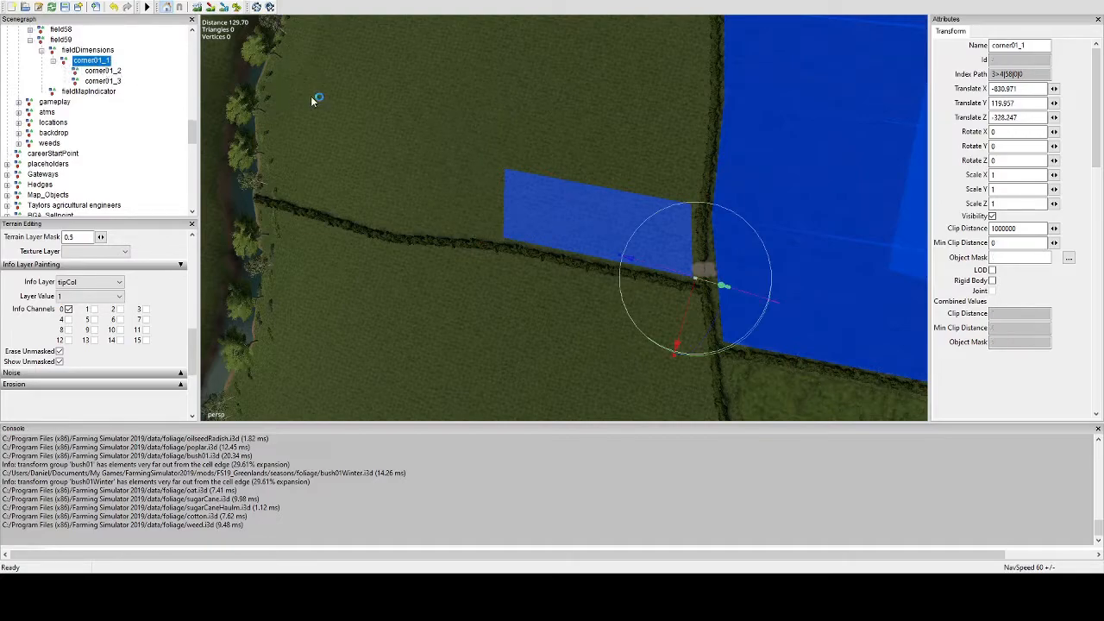
{"action": "key", "text": "ctrl+d"}
{"action": "left_click_drag", "start_coordinate": [655, 269], "coordinate": [641, 308], "text": "alt"}
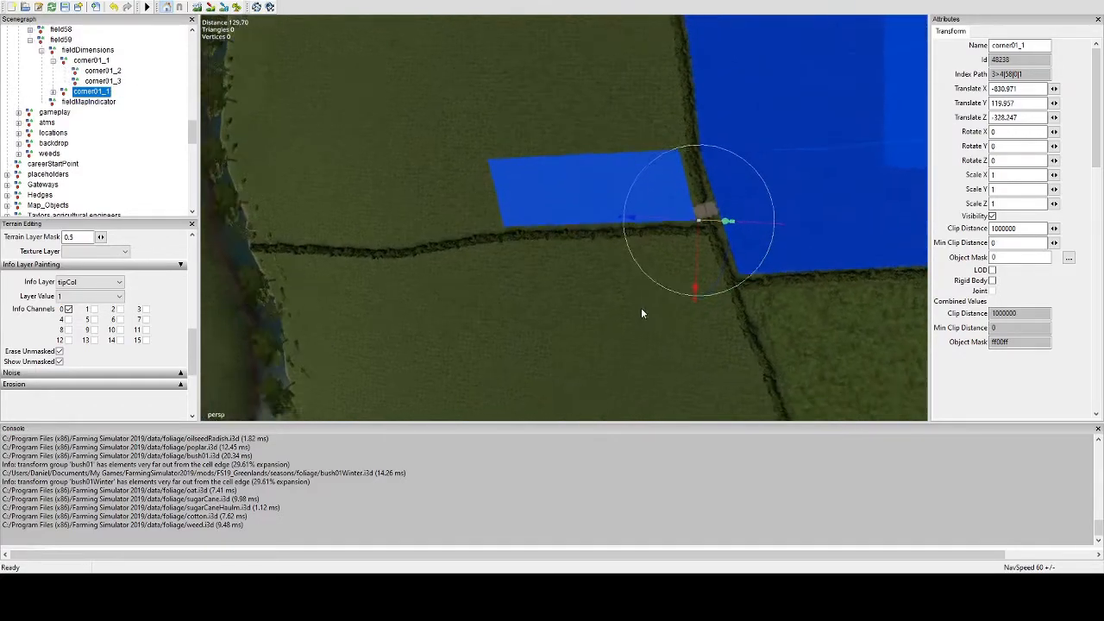
{"action": "right_click_drag", "start_coordinate": [640, 308], "coordinate": [666, 234], "text": "alt"}
{"action": "left_click_drag", "start_coordinate": [670, 220], "coordinate": [369, 241]}
{"action": "left_click_drag", "start_coordinate": [507, 267], "coordinate": [391, 164], "text": "alt"}
{"action": "right_click_drag", "start_coordinate": [392, 164], "coordinate": [502, 198], "text": "alt"}
Step: Align the copied corner01_1 with the hedge-side edge of the first block, at about X -825.4 and Z -266.7
{"action": "left_click_drag", "start_coordinate": [567, 230], "coordinate": [571, 296]}
{"action": "key", "text": "ctrl+b"}
{"action": "right_click_drag", "start_coordinate": [571, 296], "coordinate": [589, 239], "text": "alt"}
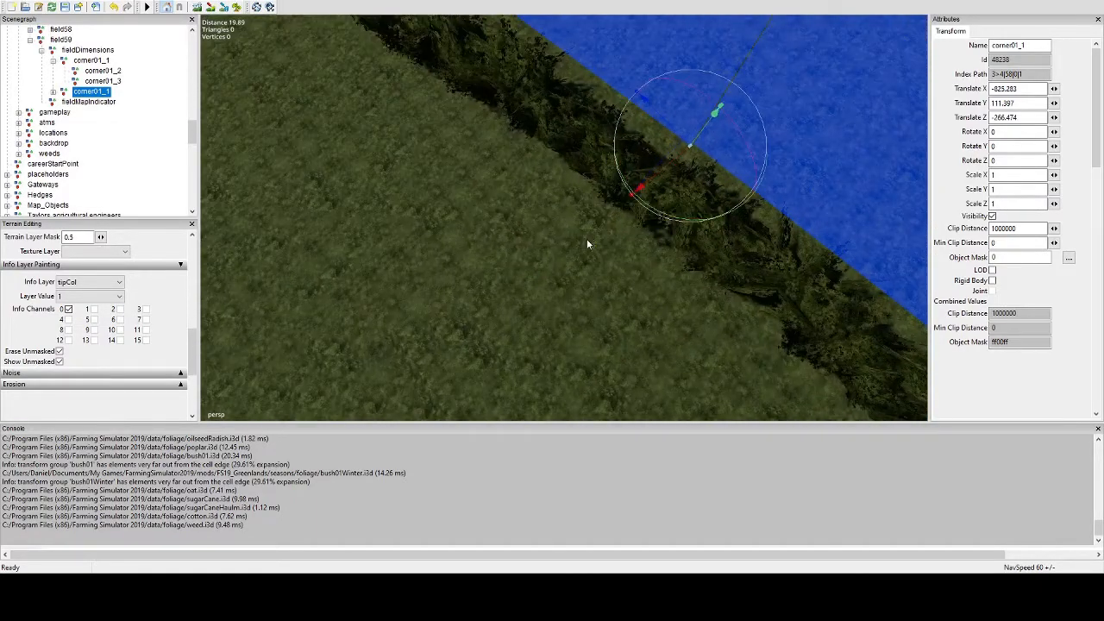
{"action": "left_click_drag", "start_coordinate": [589, 239], "coordinate": [526, 203], "text": "alt"}
{"action": "right_click_drag", "start_coordinate": [524, 205], "coordinate": [543, 210], "text": "alt"}
{"action": "left_click_drag", "start_coordinate": [525, 173], "coordinate": [626, 257]}
{"action": "scroll", "coordinate": [522, 201], "scroll_direction": "down", "scroll_amount": 5}
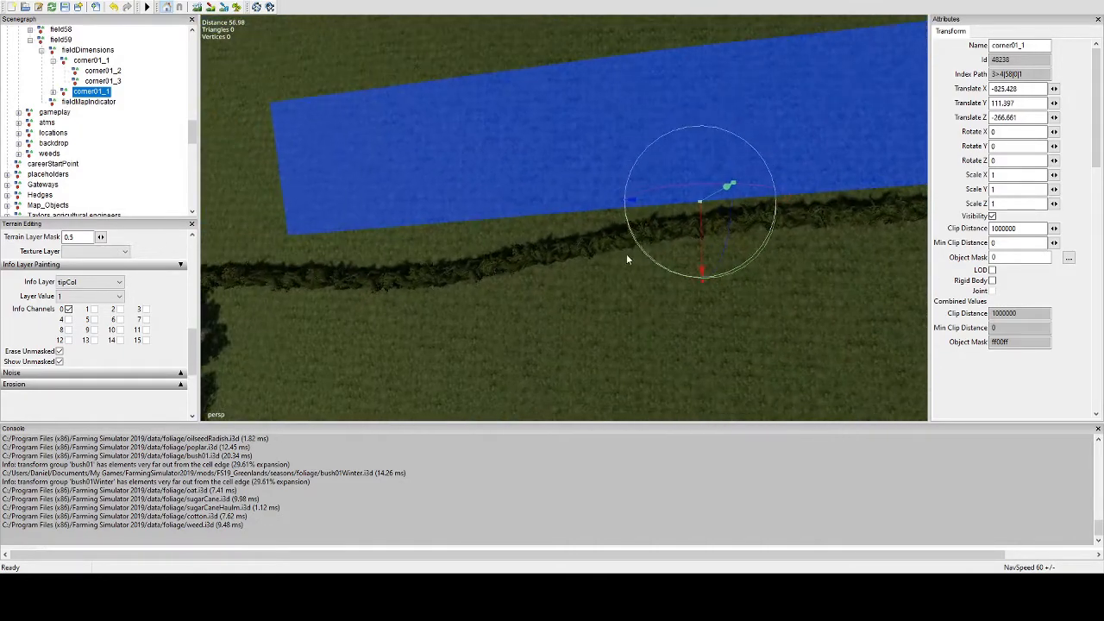
Step: Place the copied group's corner01_2 farther along the hedge towards the river, at about X 7.3 and Z 33.9
{"action": "left_click", "coordinate": [53, 92]}
{"action": "left_click", "coordinate": [86, 103]}
{"action": "key", "text": "ctrl+b"}
{"action": "left_click", "coordinate": [480, 243]}
{"action": "left_click_drag", "start_coordinate": [506, 236], "coordinate": [446, 187], "text": "alt"}
{"action": "scroll", "coordinate": [447, 188], "scroll_direction": "up", "scroll_amount": 2}
{"action": "scroll", "coordinate": [446, 188], "scroll_direction": "up", "scroll_amount": 1}
{"action": "left_click_drag", "start_coordinate": [495, 230], "coordinate": [449, 210]}
{"action": "scroll", "coordinate": [509, 219], "scroll_direction": "down", "scroll_amount": 4}
{"action": "scroll", "coordinate": [508, 270], "scroll_direction": "down", "scroll_amount": 2}
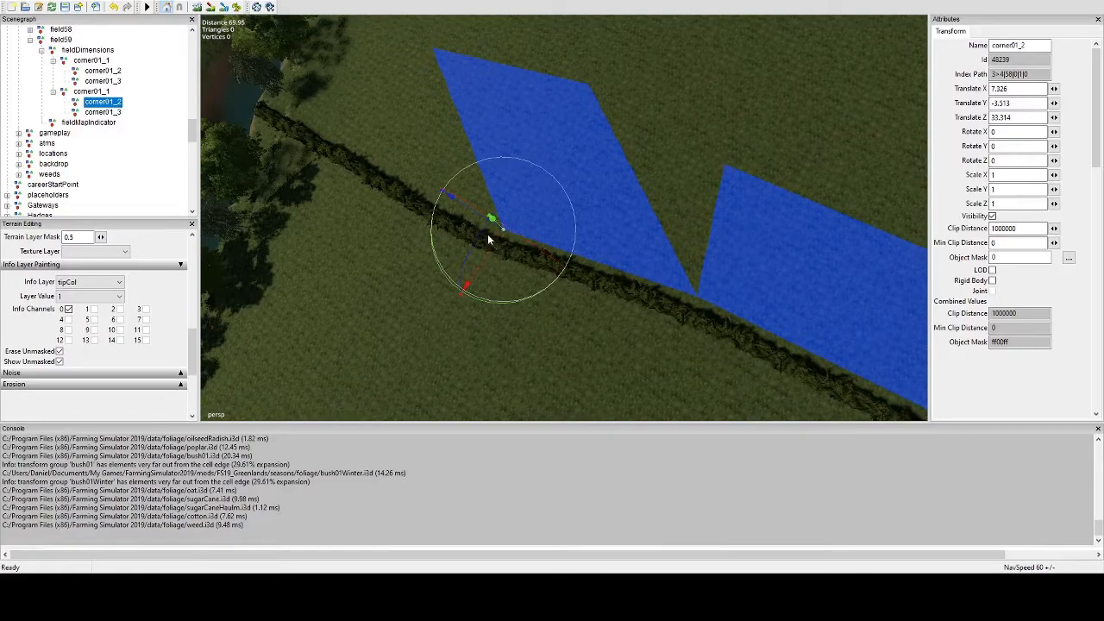
{"action": "left_click_drag", "start_coordinate": [476, 214], "coordinate": [472, 211]}
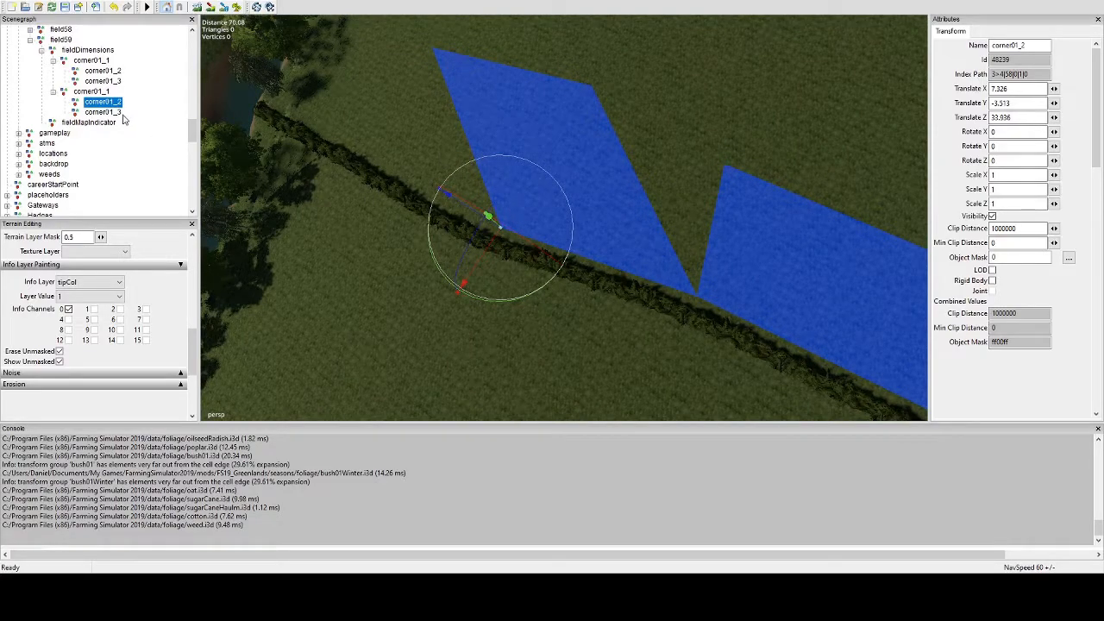
Step: Place the copied group's corner01_3 at about X -15.9 and Z 39.7 to square up the second block
{"action": "left_click", "coordinate": [101, 112]}
{"action": "scroll", "coordinate": [431, 155], "scroll_direction": "down", "scroll_amount": 2}
{"action": "key", "text": "ctrl+b"}
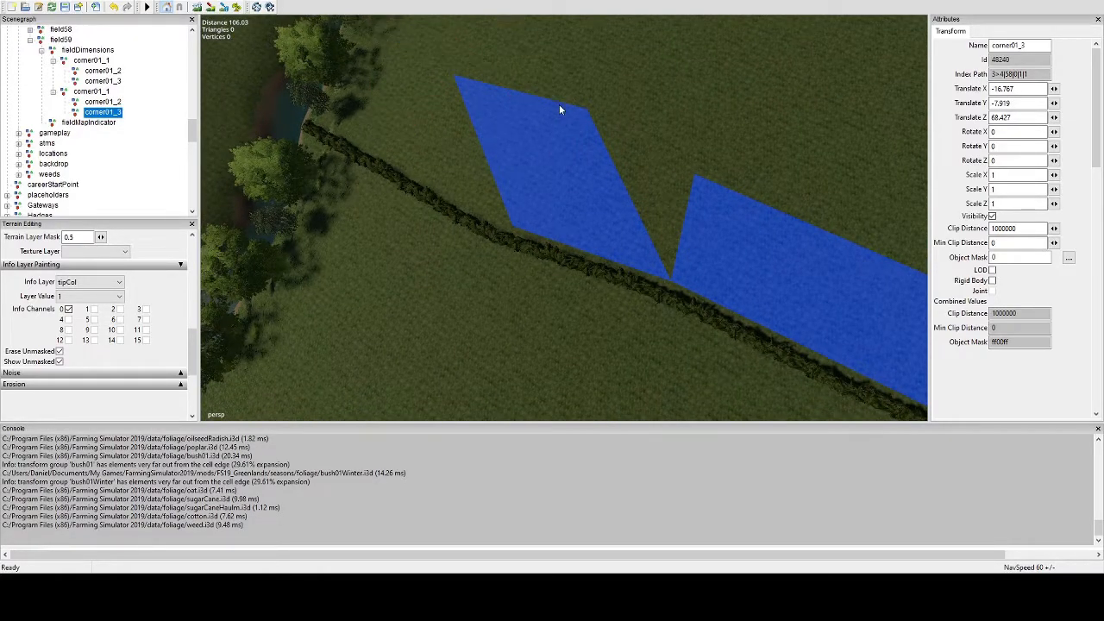
{"action": "left_click", "coordinate": [577, 130]}
{"action": "left_click_drag", "start_coordinate": [559, 115], "coordinate": [609, 158]}
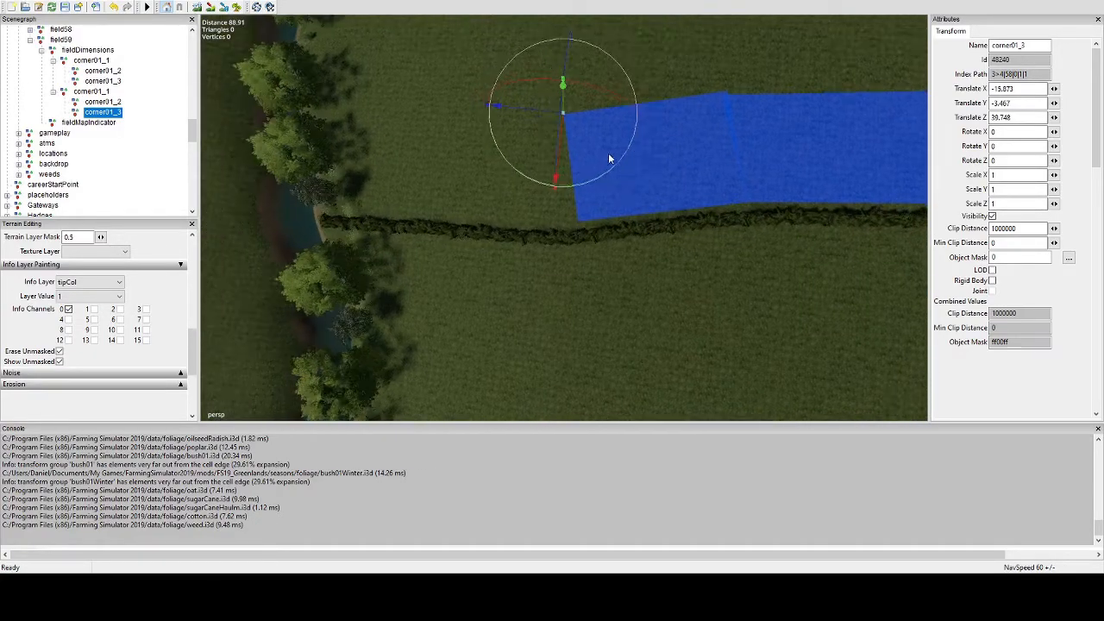
Step: Duplicate the second corner01_1 group and place the copy at the second block's hedge-side far corner, about X -818.0 and Z -232.8
{"action": "left_click", "coordinate": [95, 92]}
{"action": "key", "text": "ctrl+d"}
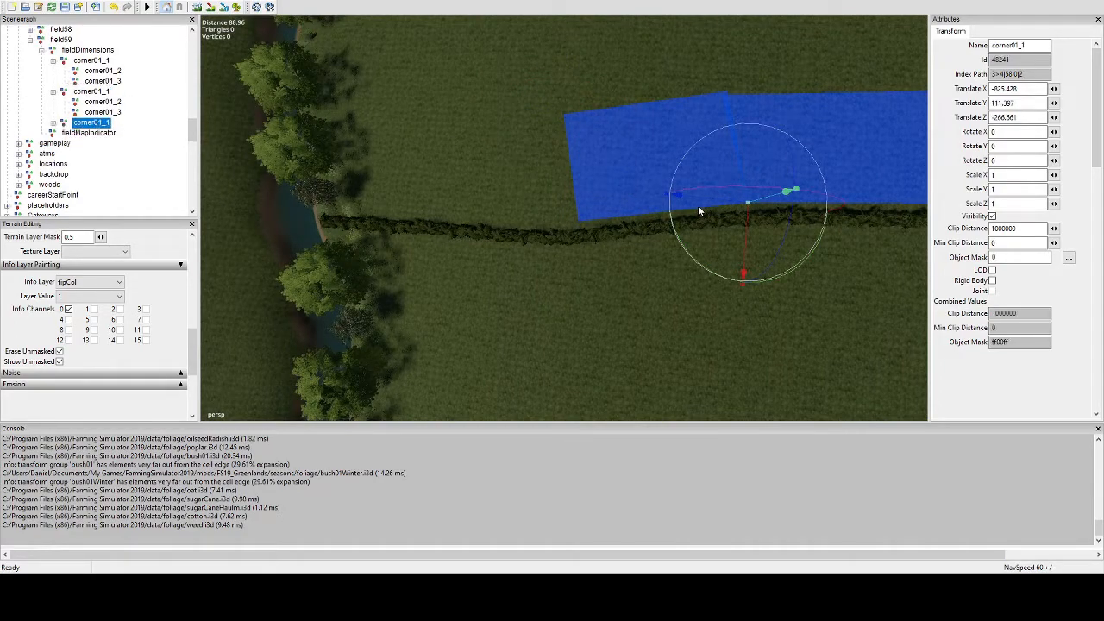
{"action": "left_click_drag", "start_coordinate": [702, 200], "coordinate": [426, 170]}
{"action": "right_click_drag", "start_coordinate": [425, 170], "coordinate": [513, 173], "text": "alt"}
{"action": "left_click_drag", "start_coordinate": [513, 173], "coordinate": [454, 198], "text": "alt"}
{"action": "right_click_drag", "start_coordinate": [454, 199], "coordinate": [615, 239], "text": "alt"}
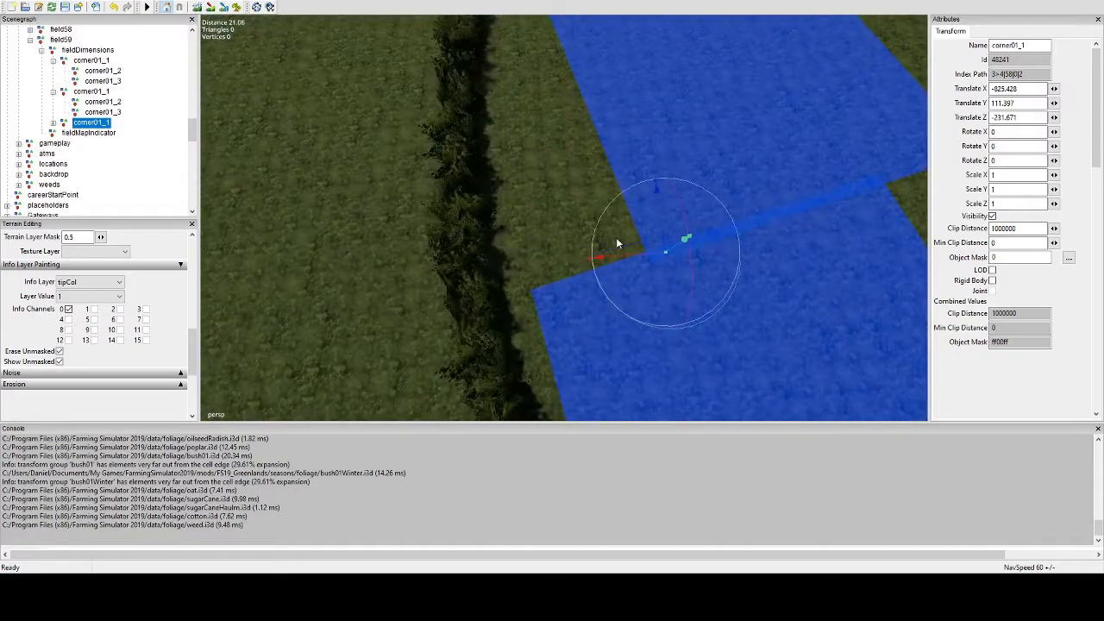
{"action": "left_click_drag", "start_coordinate": [597, 257], "coordinate": [483, 242]}
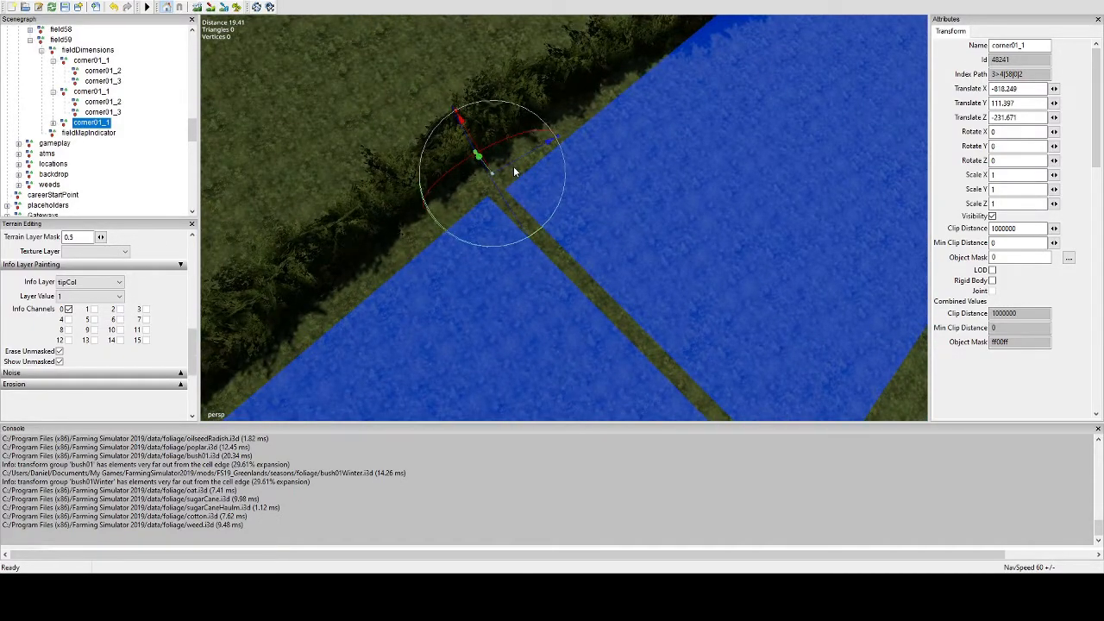
{"action": "left_click_drag", "start_coordinate": [514, 164], "coordinate": [483, 177]}
{"action": "left_click_drag", "start_coordinate": [483, 178], "coordinate": [590, 203], "text": "alt"}
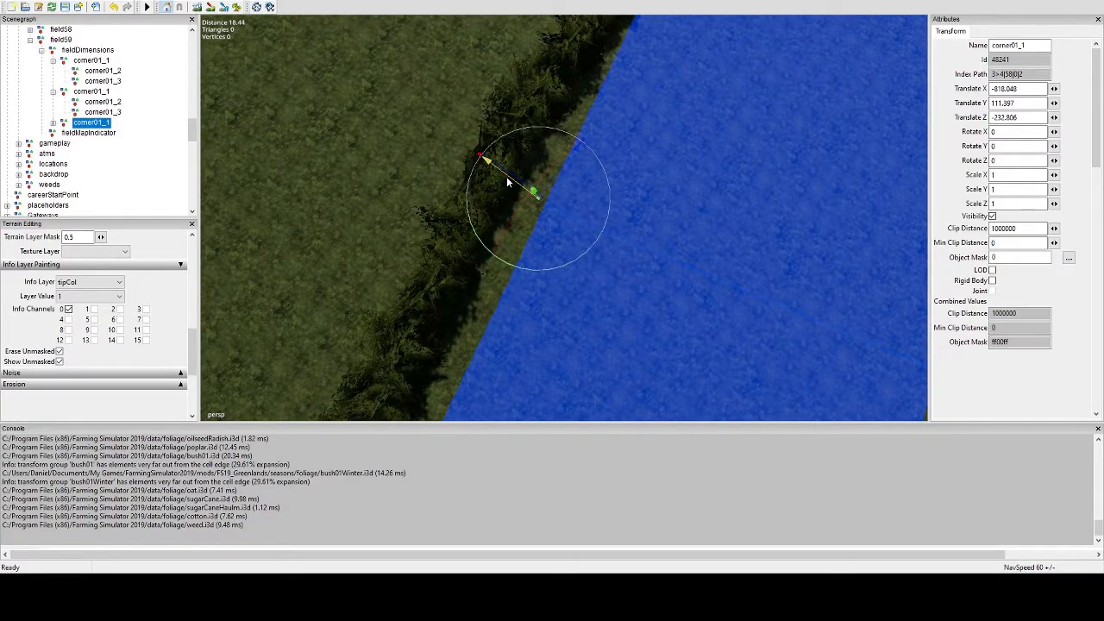
Step: Look over the unmarked part of the field between the two blocks, the river and the far hedge
{"action": "left_click_drag", "start_coordinate": [507, 181], "coordinate": [626, 175], "text": "alt"}
{"action": "scroll", "coordinate": [627, 175], "scroll_direction": "down", "scroll_amount": 6}
{"action": "left_click_drag", "start_coordinate": [488, 185], "coordinate": [621, 226], "text": "alt"}
{"action": "scroll", "coordinate": [502, 214], "scroll_direction": "down", "scroll_amount": 2}
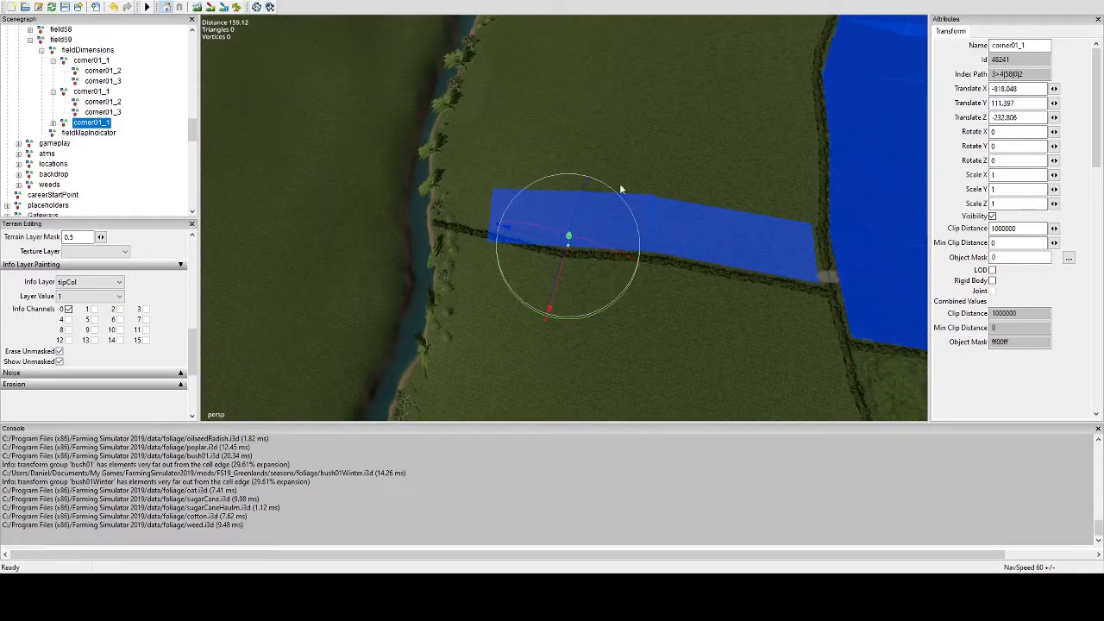
{"action": "scroll", "coordinate": [541, 273], "scroll_direction": "up", "scroll_amount": 3}
{"action": "middle_click_drag", "start_coordinate": [536, 112], "coordinate": [534, 195], "text": "alt"}
{"action": "scroll", "coordinate": [527, 224], "scroll_direction": "down", "scroll_amount": 3}
{"action": "left_click_drag", "start_coordinate": [470, 246], "coordinate": [454, 226], "text": "alt"}
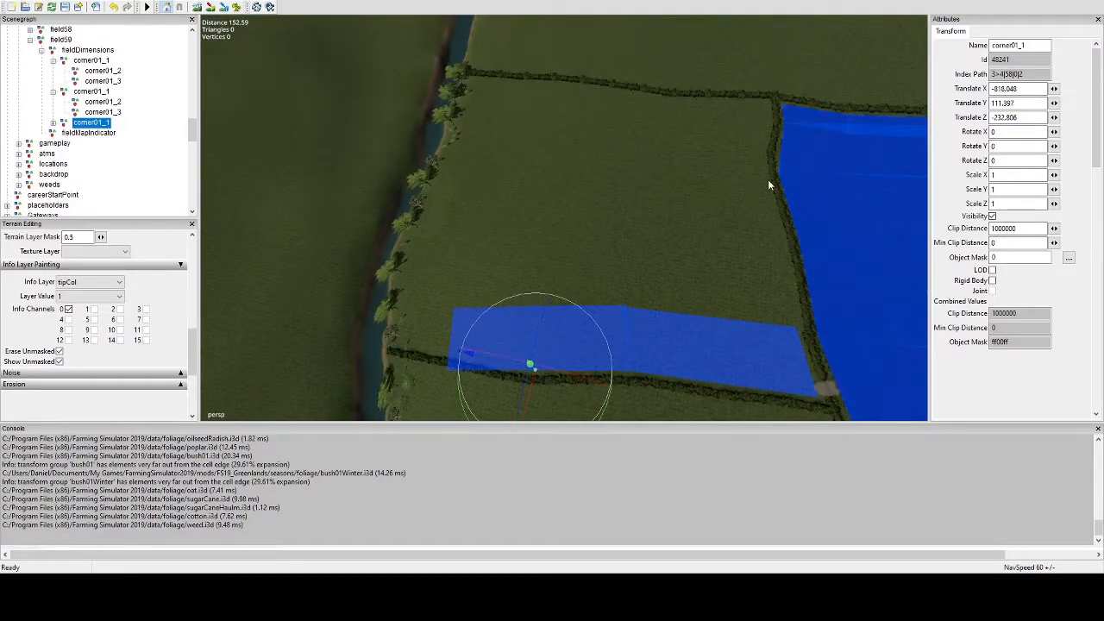
{"action": "left_click_drag", "start_coordinate": [649, 298], "coordinate": [616, 328], "text": "alt"}
{"action": "middle_click_drag", "start_coordinate": [616, 329], "coordinate": [660, 153], "text": "alt"}
{"action": "scroll", "coordinate": [660, 152], "scroll_direction": "up", "scroll_amount": 6}
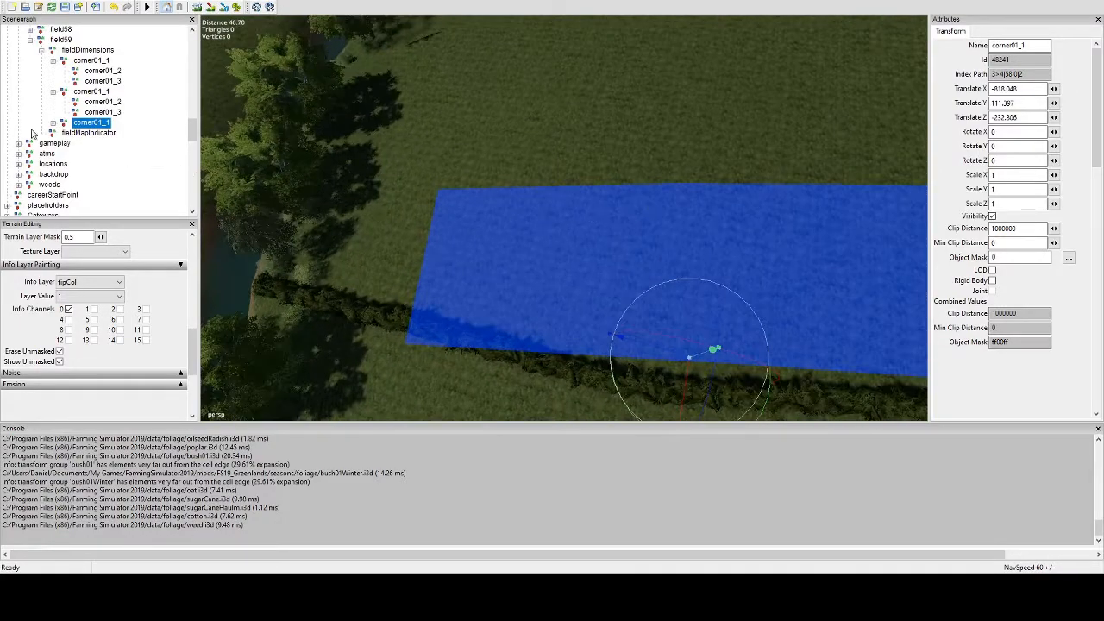
Step: Place the third group's corner01_2 at the river end of the hedge, at about X 2.1 and Z 50.0
{"action": "left_click", "coordinate": [53, 125]}
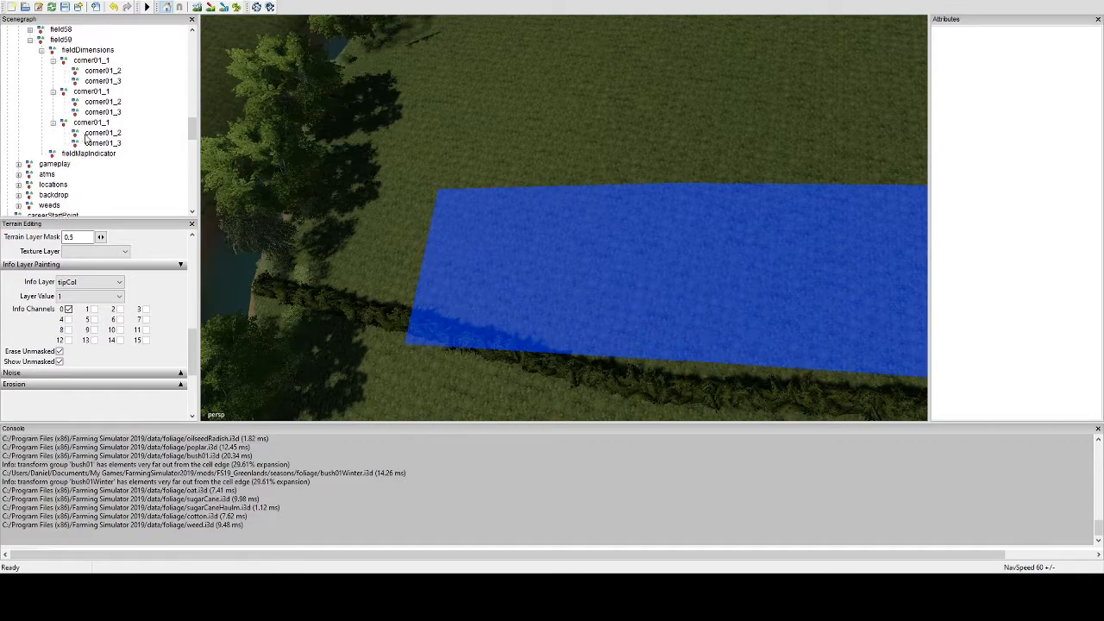
{"action": "left_click", "coordinate": [85, 134]}
{"action": "left_click_drag", "start_coordinate": [373, 373], "coordinate": [291, 226]}
{"action": "scroll", "coordinate": [403, 277], "scroll_direction": "up", "scroll_amount": 1}
{"action": "left_click_drag", "start_coordinate": [402, 276], "coordinate": [526, 306], "text": "alt"}
{"action": "scroll", "coordinate": [525, 305], "scroll_direction": "up", "scroll_amount": 3}
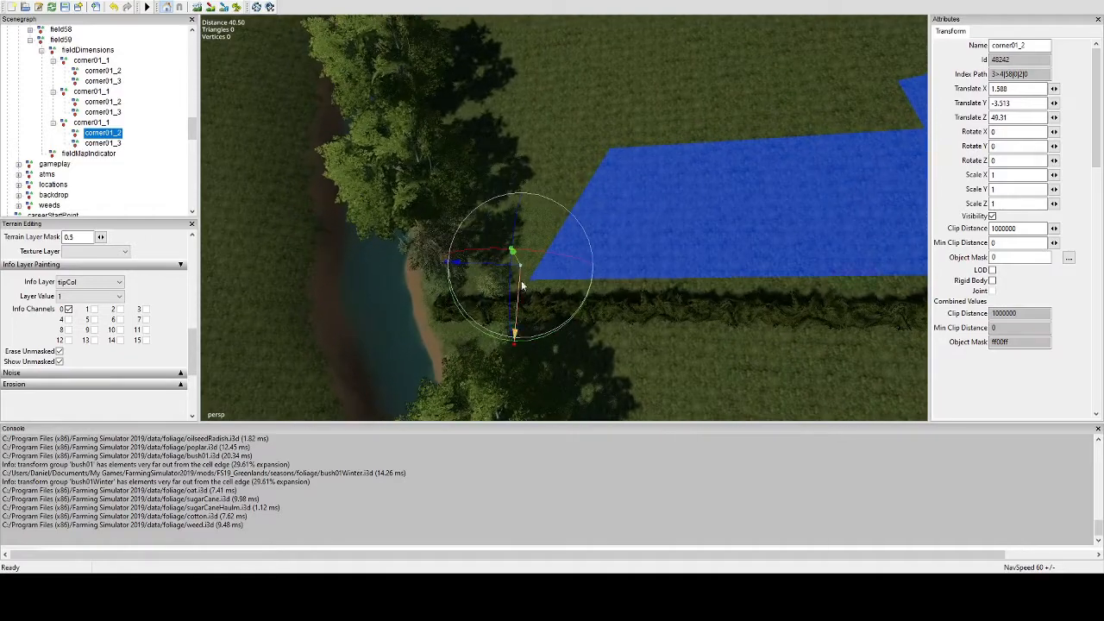
{"action": "left_click_drag", "start_coordinate": [508, 269], "coordinate": [572, 294]}
{"action": "scroll", "coordinate": [530, 304], "scroll_direction": "down", "scroll_amount": 5}
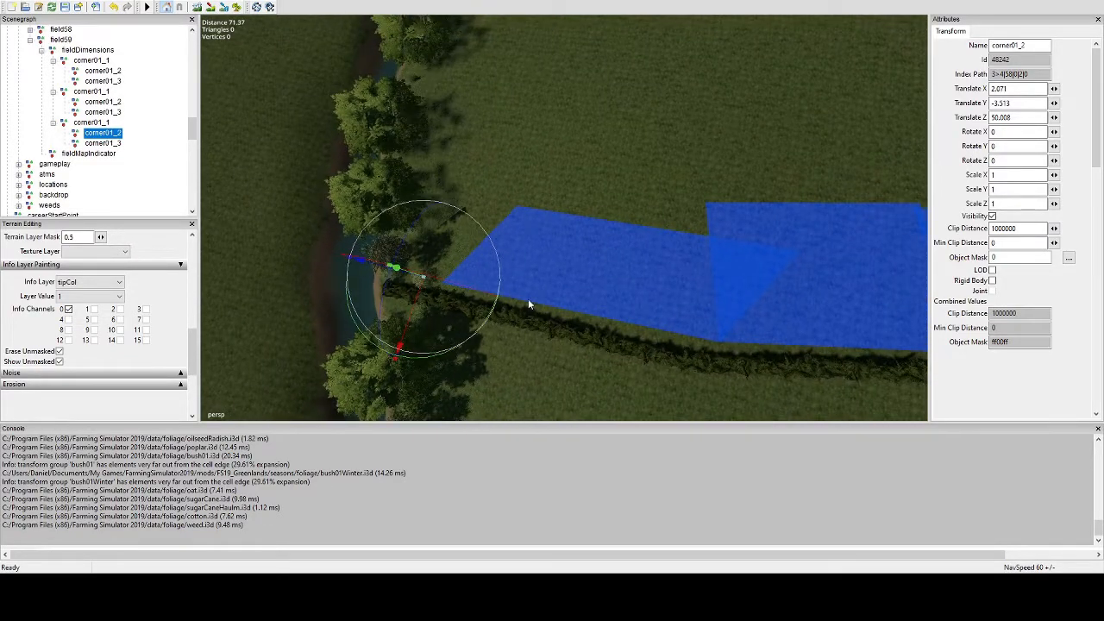
Step: Place the third group's corner01_3 near the riverbank at about X -21.2 and Z 55.5 to complete the third block
{"action": "left_click", "coordinate": [118, 144]}
{"action": "left_click_drag", "start_coordinate": [522, 205], "coordinate": [457, 162]}
{"action": "scroll", "coordinate": [544, 206], "scroll_direction": "down", "scroll_amount": 5}
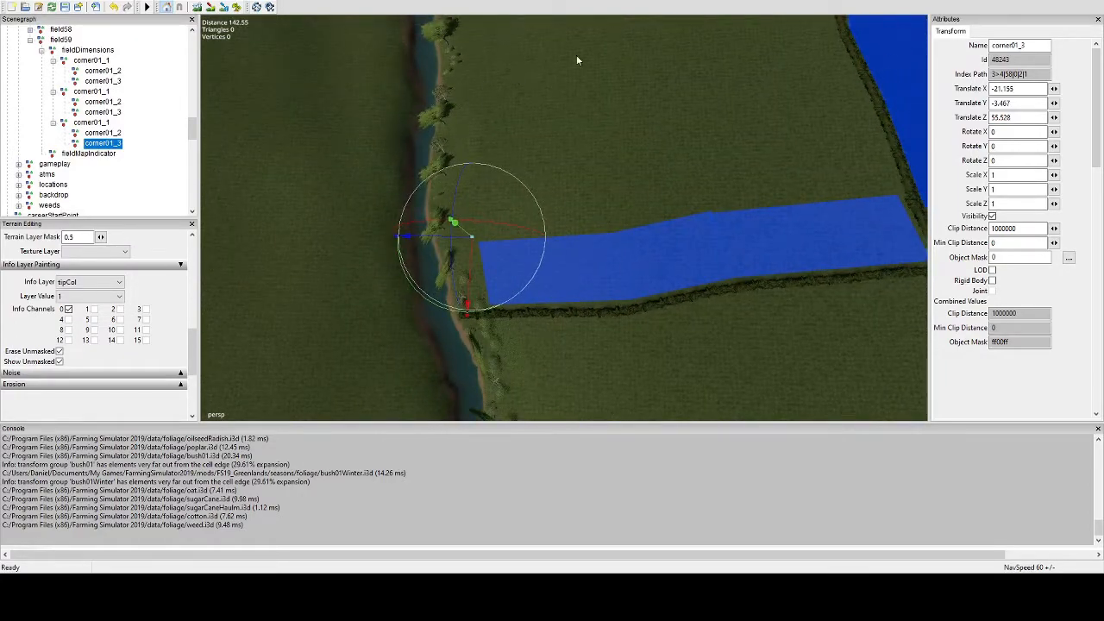
{"action": "left_click_drag", "start_coordinate": [543, 69], "coordinate": [606, 159], "text": "alt"}
{"action": "scroll", "coordinate": [565, 133], "scroll_direction": "down", "scroll_amount": 2}
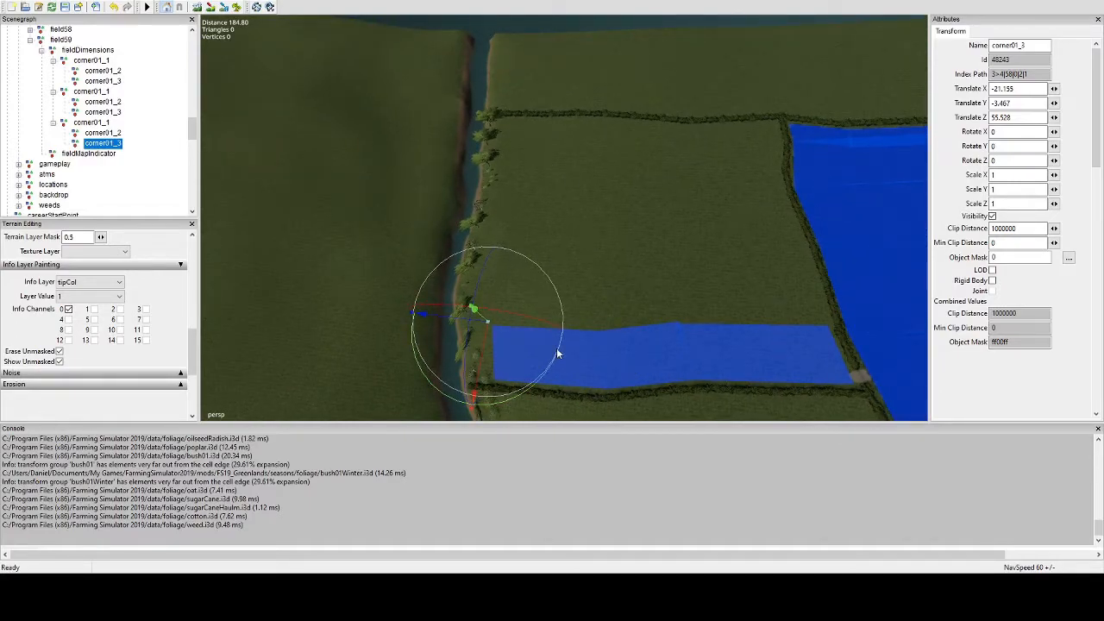
Step: Duplicate the third corner01_1 group and move the copy to the third block's river-side inner corner, about X -838.0 and Z -176.7
{"action": "left_click_drag", "start_coordinate": [768, 145], "coordinate": [517, 259], "text": "alt"}
{"action": "scroll", "coordinate": [623, 147], "scroll_direction": "up", "scroll_amount": 10}
{"action": "left_click_drag", "start_coordinate": [628, 141], "coordinate": [418, 195], "text": "alt"}
{"action": "scroll", "coordinate": [454, 223], "scroll_direction": "down", "scroll_amount": 7}
{"action": "left_click_drag", "start_coordinate": [420, 206], "coordinate": [154, 165], "text": "alt"}
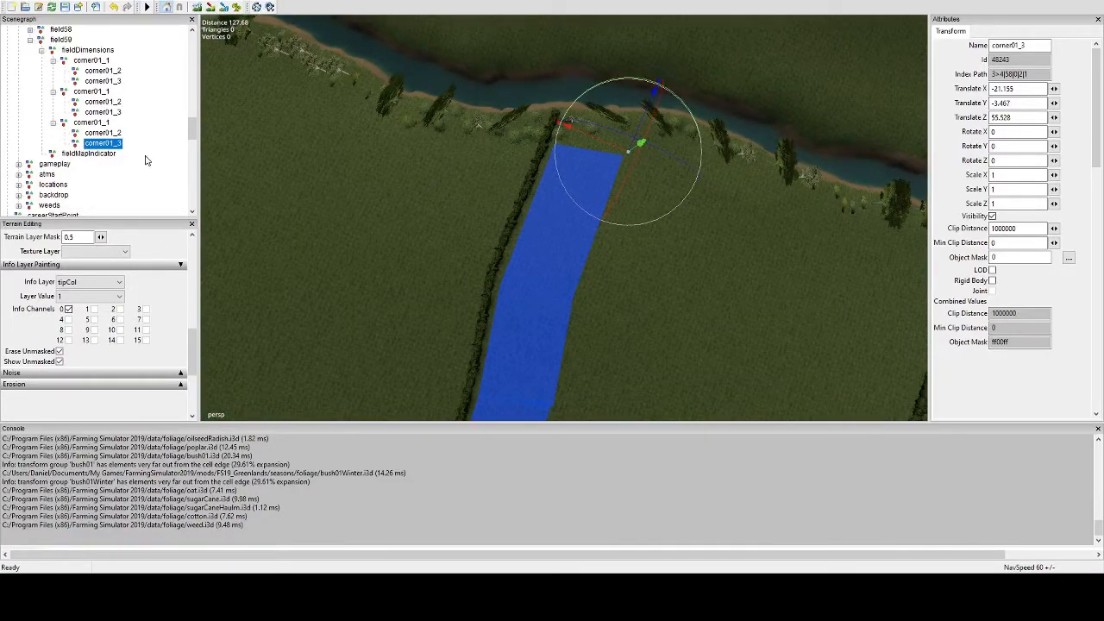
{"action": "left_click", "coordinate": [92, 123]}
{"action": "left_click", "coordinate": [324, 223]}
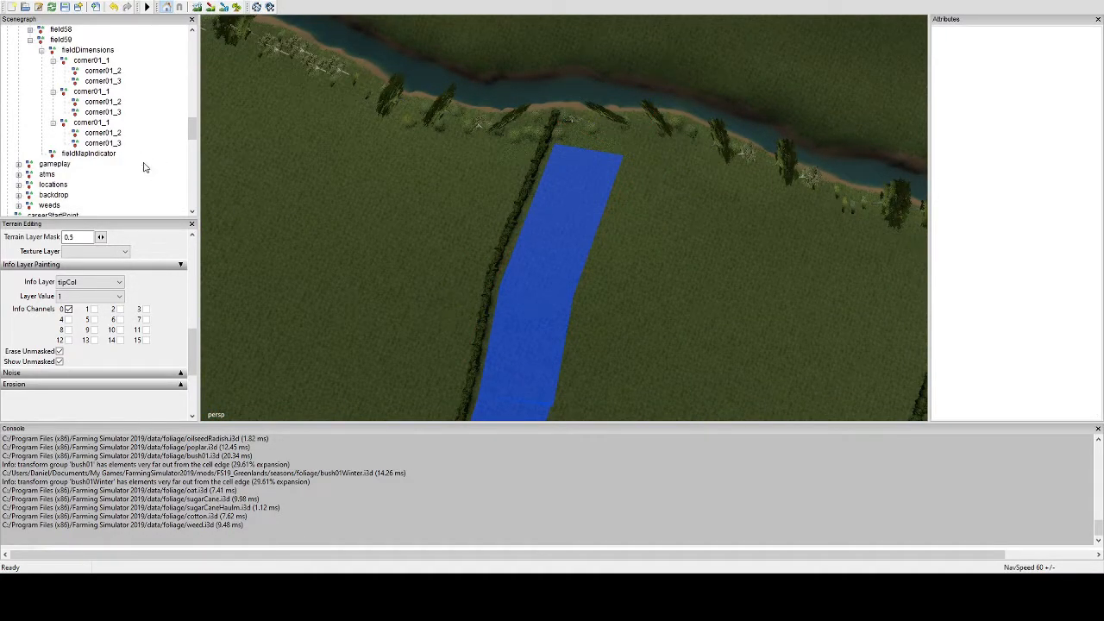
{"action": "left_click", "coordinate": [92, 122]}
{"action": "left_click_drag", "start_coordinate": [197, 171], "coordinate": [361, 155], "text": "alt"}
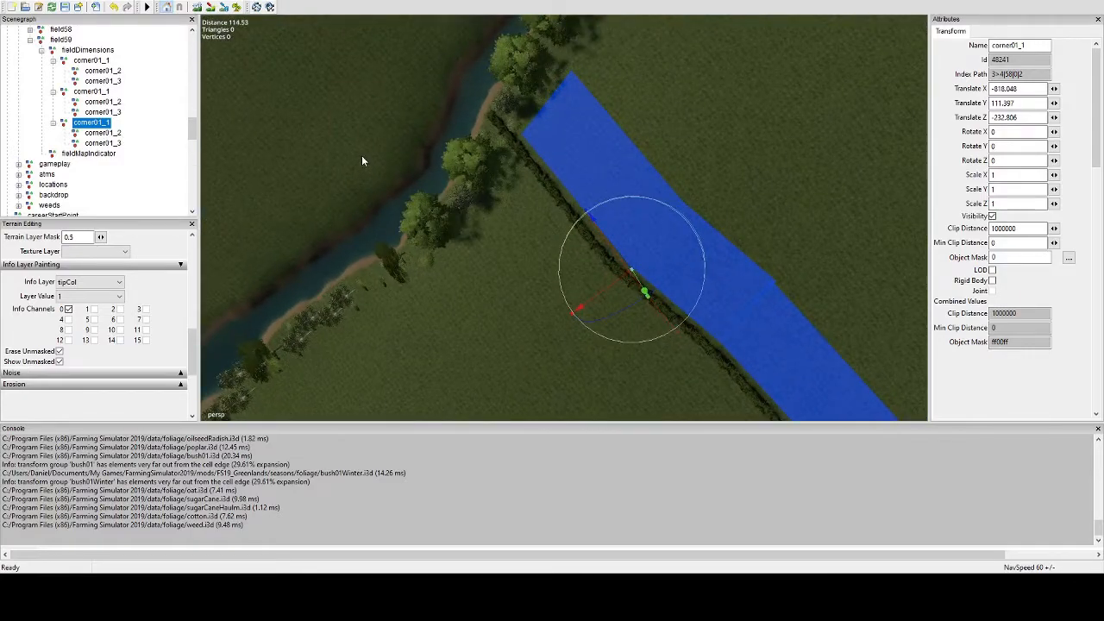
{"action": "key", "text": "ctrl+d"}
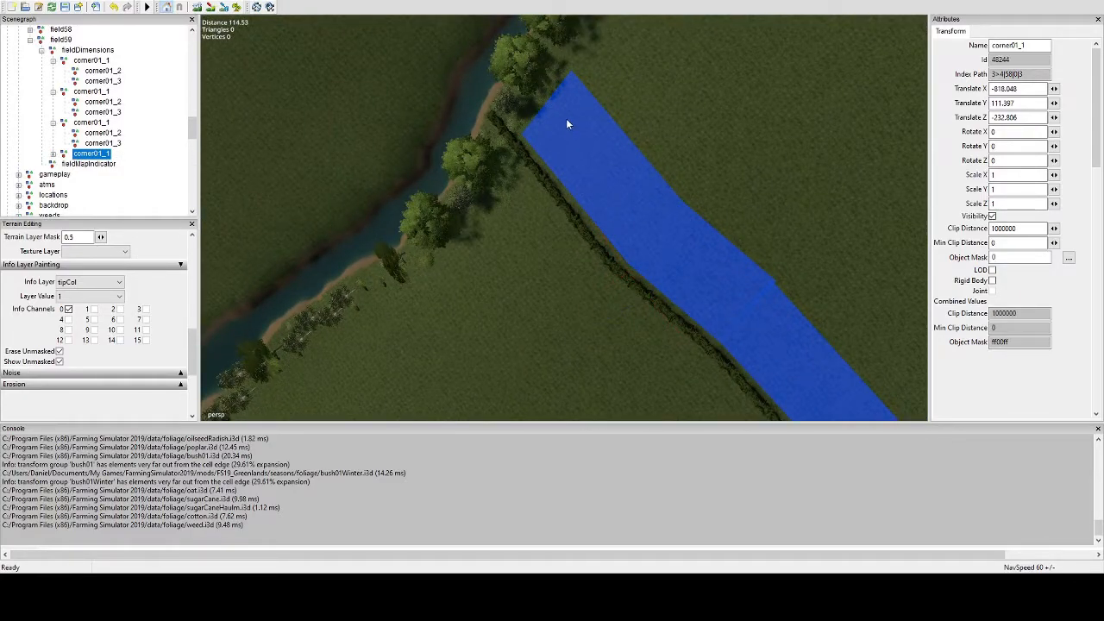
{"action": "key", "text": "ctrl+b"}
{"action": "middle_click_drag", "start_coordinate": [566, 71], "coordinate": [562, 122], "text": "alt"}
{"action": "left_click_drag", "start_coordinate": [562, 123], "coordinate": [603, 75], "text": "alt"}
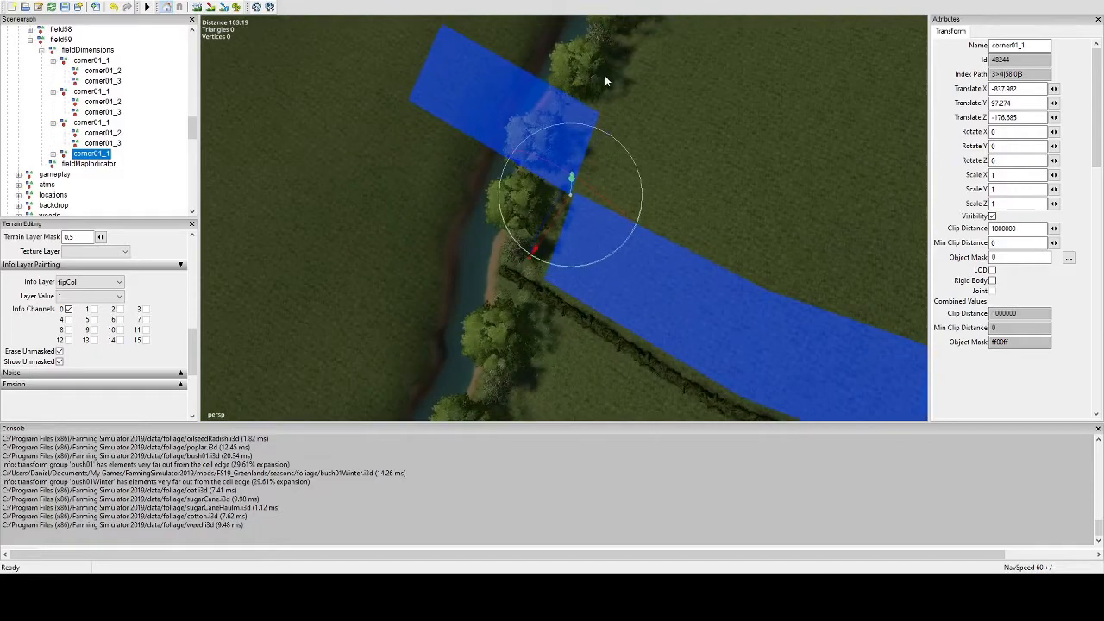
Step: Align the fourth corner01_1 with the third block's river-side corner at about X -839.1 and Z -177.3
{"action": "right_click_drag", "start_coordinate": [604, 74], "coordinate": [664, 159], "text": "alt"}
{"action": "left_click_drag", "start_coordinate": [664, 161], "coordinate": [526, 192], "text": "alt"}
{"action": "right_click_drag", "start_coordinate": [525, 192], "coordinate": [593, 201], "text": "alt"}
{"action": "left_click_drag", "start_coordinate": [593, 205], "coordinate": [613, 246], "text": "alt"}
{"action": "right_click_drag", "start_coordinate": [613, 246], "coordinate": [660, 256], "text": "alt"}
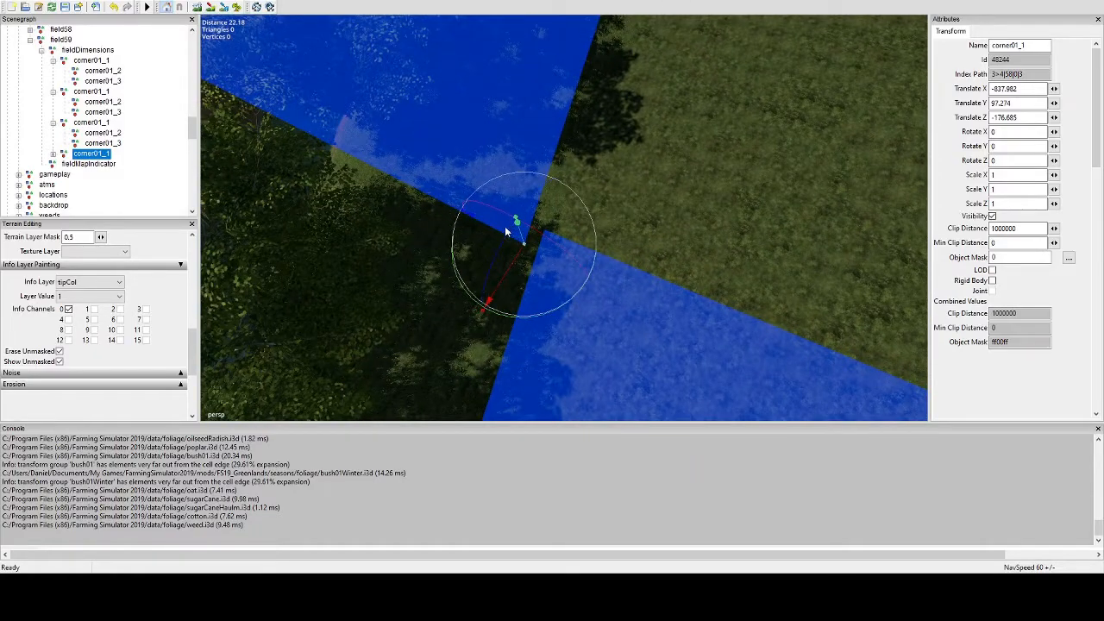
{"action": "left_click_drag", "start_coordinate": [500, 233], "coordinate": [538, 229]}
{"action": "right_click_drag", "start_coordinate": [611, 237], "coordinate": [528, 265], "text": "alt"}
{"action": "middle_click_drag", "start_coordinate": [529, 264], "coordinate": [595, 319], "text": "alt"}
{"action": "left_click_drag", "start_coordinate": [595, 319], "coordinate": [609, 321], "text": "alt"}
{"action": "left_click_drag", "start_coordinate": [515, 136], "coordinate": [587, 305], "text": "alt"}
{"action": "middle_click_drag", "start_coordinate": [580, 313], "coordinate": [531, 291], "text": "alt"}
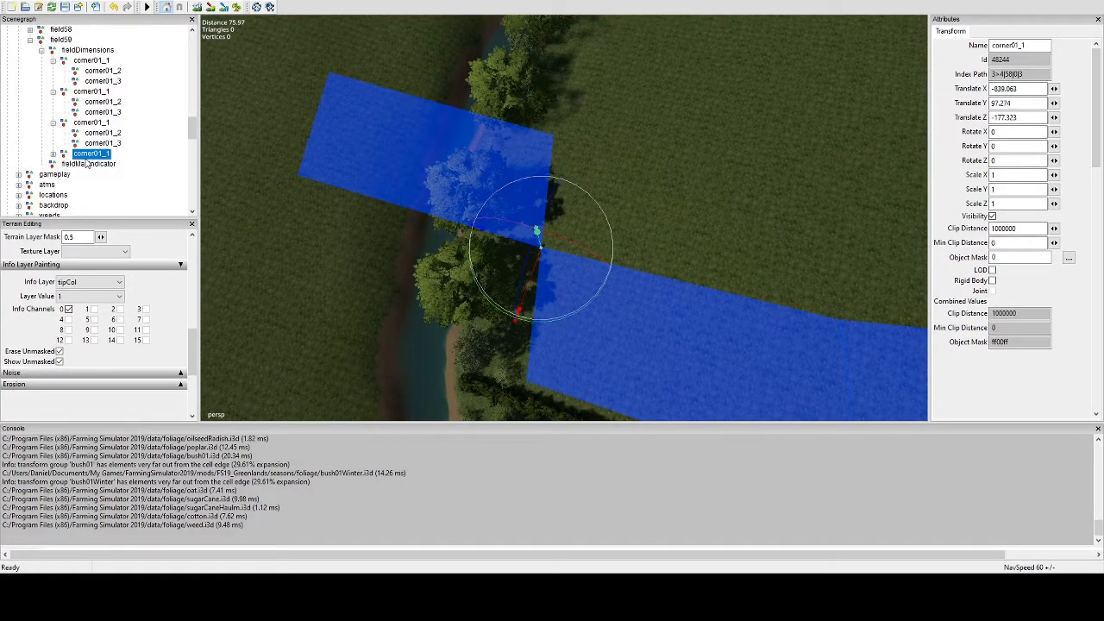
{"action": "right_click_drag", "start_coordinate": [521, 264], "coordinate": [554, 276], "text": "alt"}
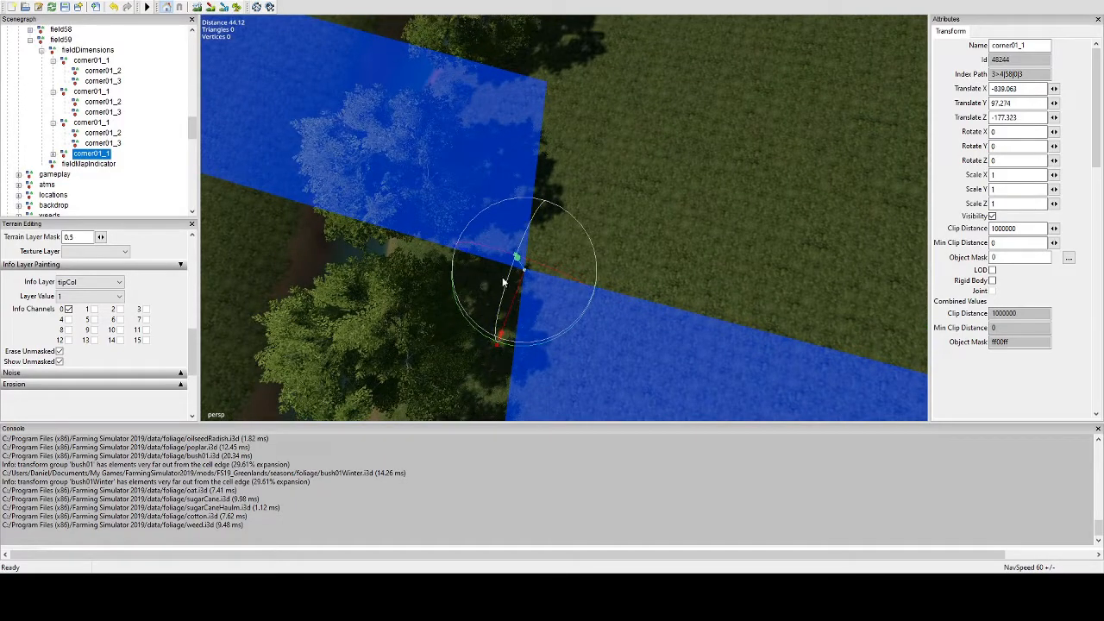
{"action": "left_click_drag", "start_coordinate": [510, 276], "coordinate": [469, 279], "text": "alt"}
Step: Place the fourth group's corner01_2 farther along the tree line beside the river, at about X -44.4 and Z 10.3
{"action": "left_click", "coordinate": [53, 154]}
{"action": "left_click", "coordinate": [102, 164]}
{"action": "scroll", "coordinate": [315, 176], "scroll_direction": "down", "scroll_amount": 5}
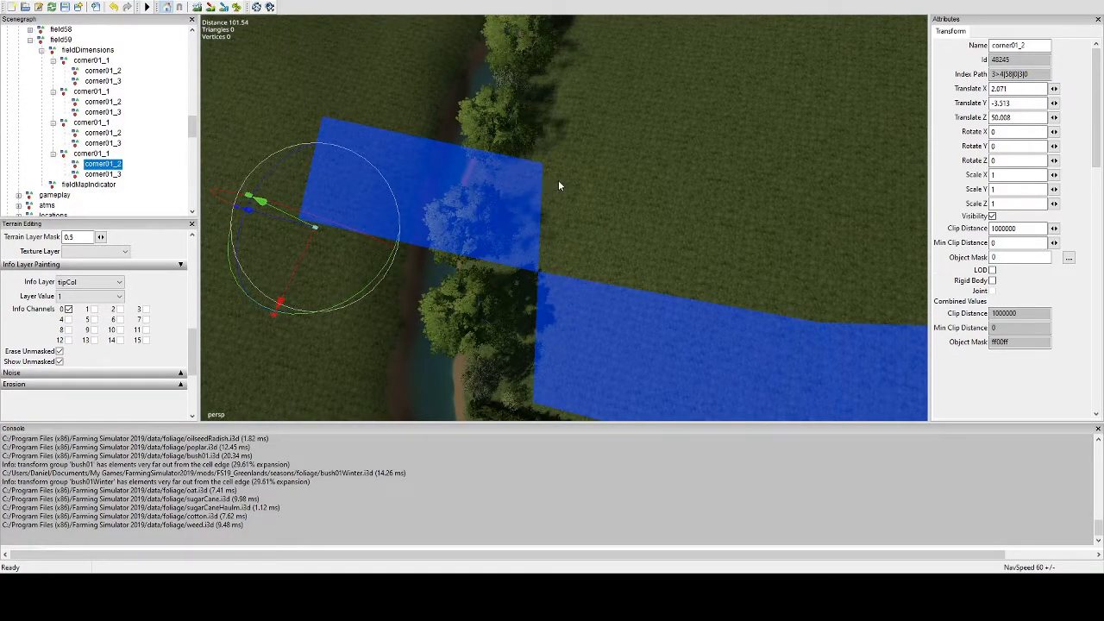
{"action": "key", "text": "ctrl+b"}
{"action": "left_click_drag", "start_coordinate": [628, 157], "coordinate": [423, 208], "text": "alt"}
{"action": "left_click_drag", "start_coordinate": [559, 200], "coordinate": [490, 179], "text": "alt"}
{"action": "middle_click_drag", "start_coordinate": [490, 180], "coordinate": [425, 181], "text": "alt"}
{"action": "left_click_drag", "start_coordinate": [534, 142], "coordinate": [637, 125]}
Step: Place the fourth group's corner01_3 on the field side at about X -45.9 and Z -18.6 to shape the fourth block
{"action": "left_click", "coordinate": [104, 174]}
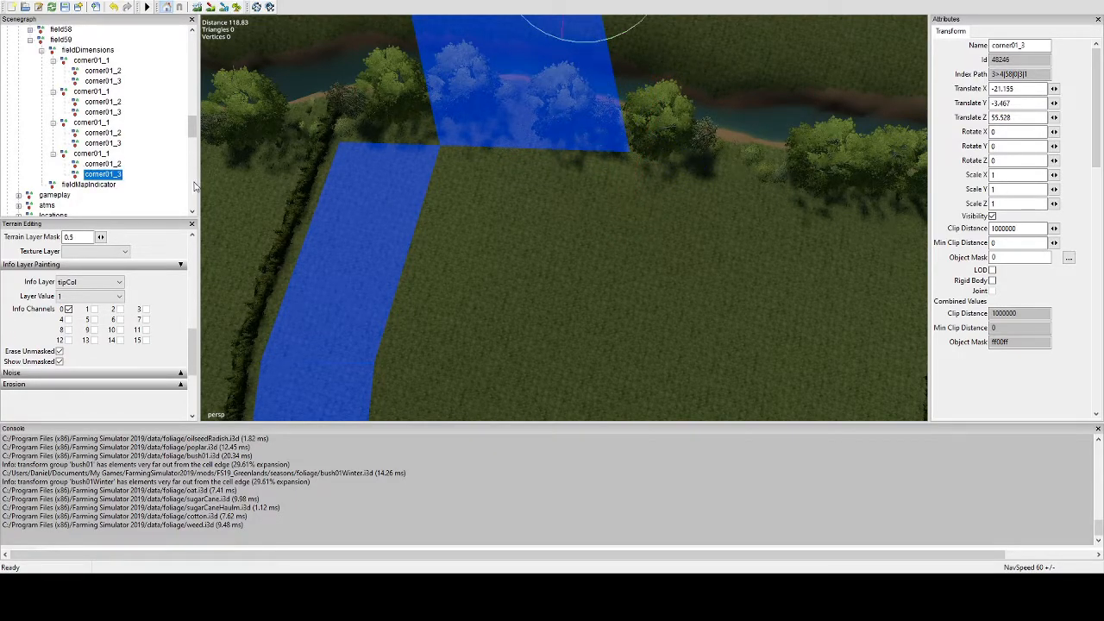
{"action": "key", "text": "ctrl+b"}
{"action": "left_click_drag", "start_coordinate": [605, 269], "coordinate": [474, 235], "text": "alt"}
{"action": "left_click_drag", "start_coordinate": [557, 254], "coordinate": [761, 181], "text": "alt"}
{"action": "scroll", "coordinate": [447, 238], "scroll_direction": "up", "scroll_amount": 3}
{"action": "scroll", "coordinate": [458, 246], "scroll_direction": "up", "scroll_amount": 2}
{"action": "left_click_drag", "start_coordinate": [901, 156], "coordinate": [590, 148], "text": "alt"}
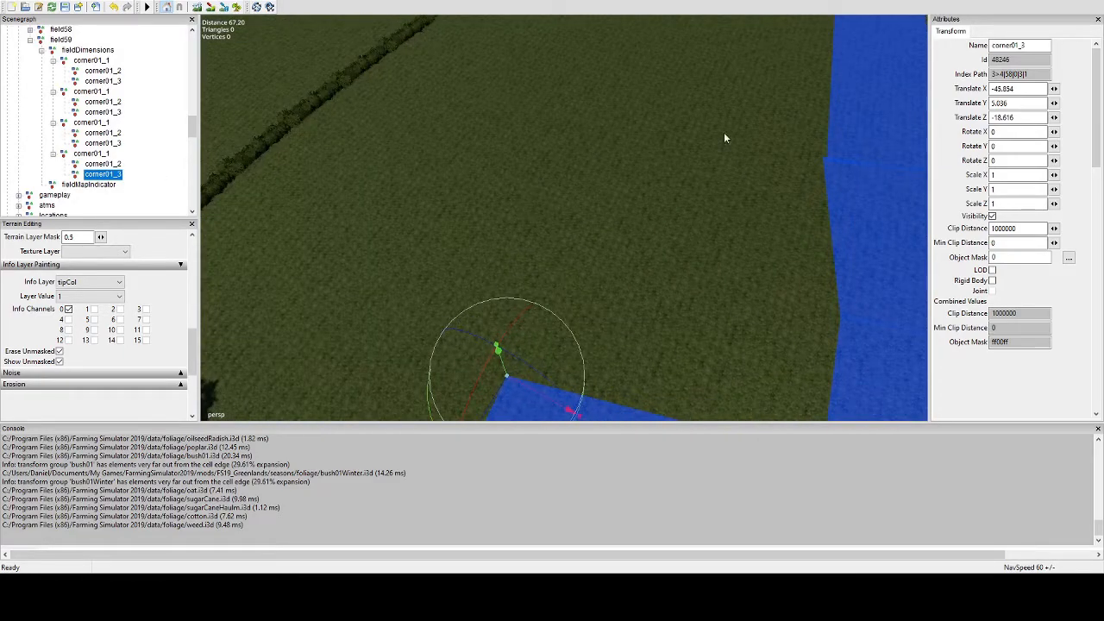
{"action": "left_click_drag", "start_coordinate": [662, 272], "coordinate": [282, 215], "text": "alt"}
Step: Duplicate the fourth corner01_1 group and place the copy at the fourth block's river-side far corner, about X -883.3 and Z -167.1
{"action": "left_click", "coordinate": [102, 155]}
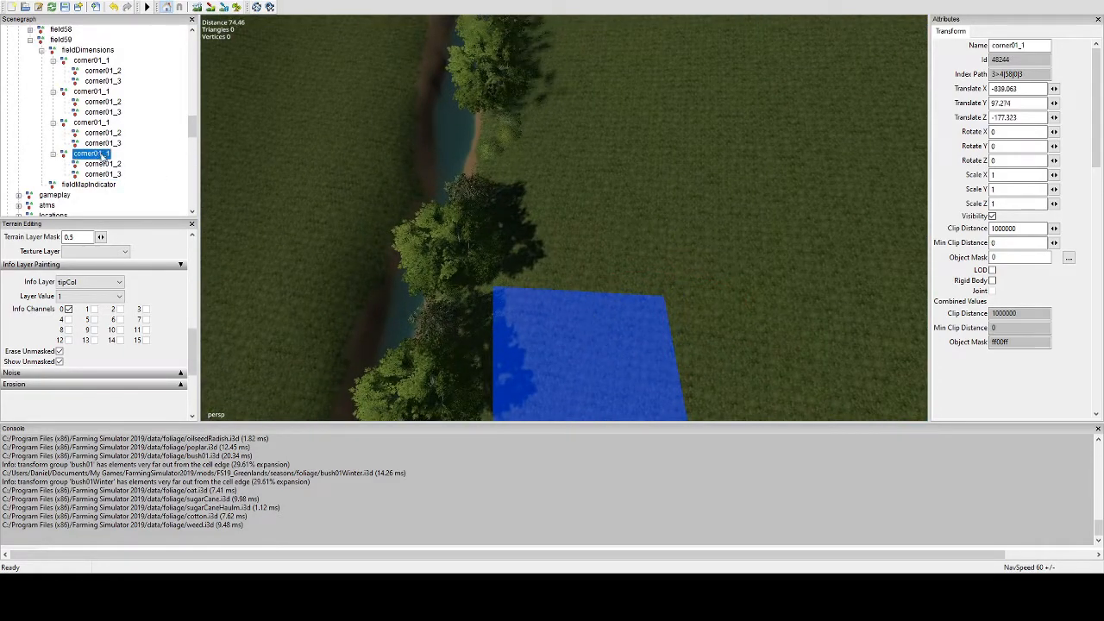
{"action": "key", "text": "ctrl+d"}
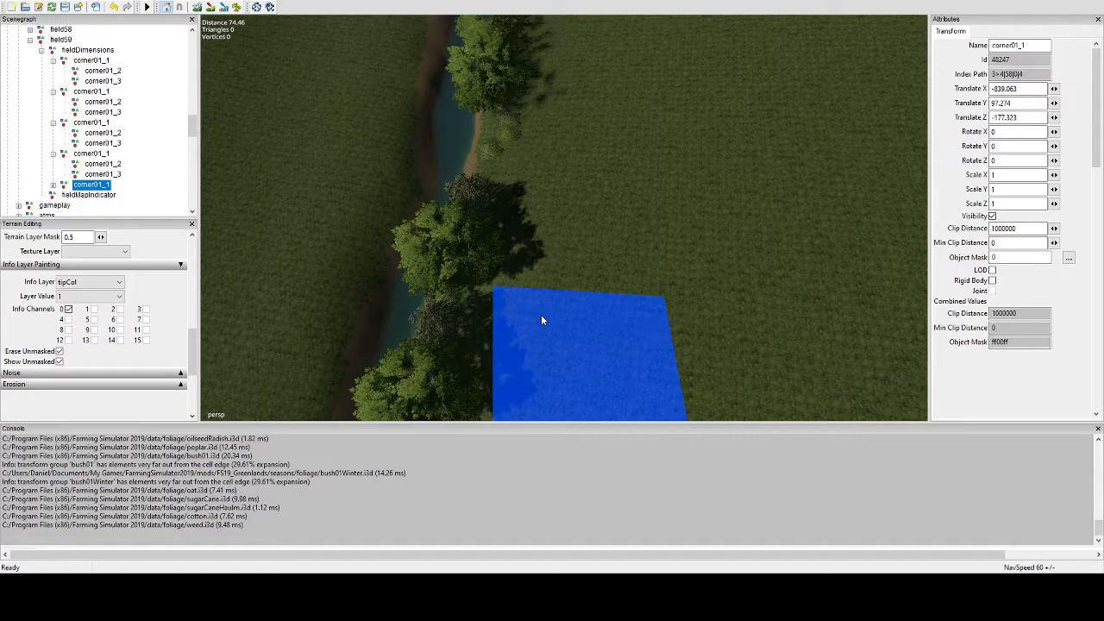
{"action": "key", "text": "ctrl+b"}
{"action": "left_click", "coordinate": [496, 286]}
{"action": "scroll", "coordinate": [552, 261], "scroll_direction": "up", "scroll_amount": 6}
{"action": "scroll", "coordinate": [594, 230], "scroll_direction": "up", "scroll_amount": 4}
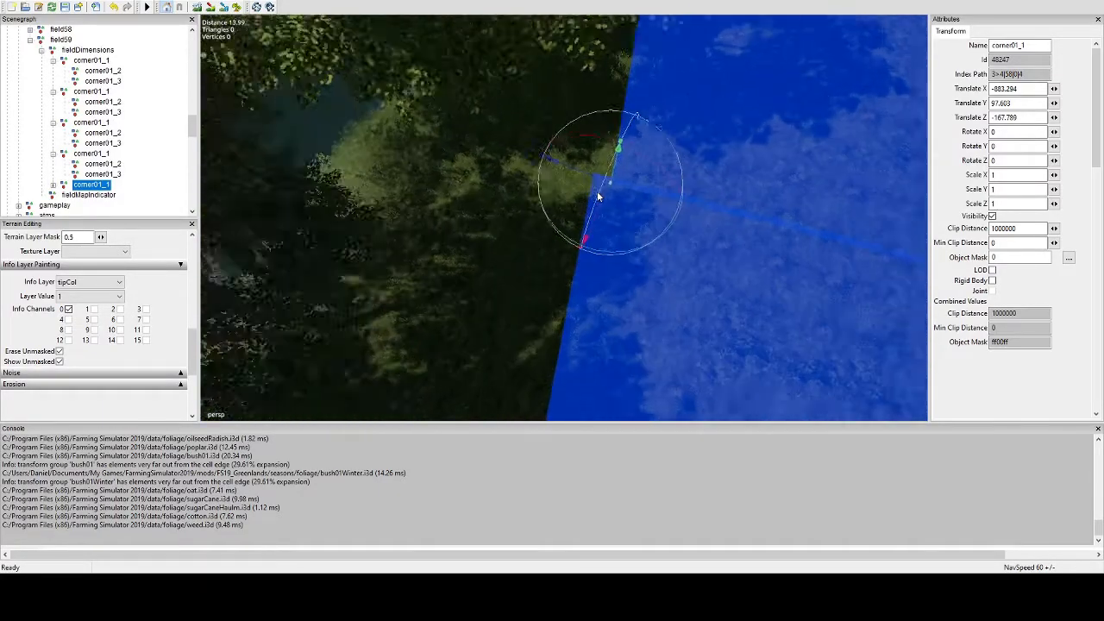
{"action": "left_click_drag", "start_coordinate": [576, 169], "coordinate": [561, 162]}
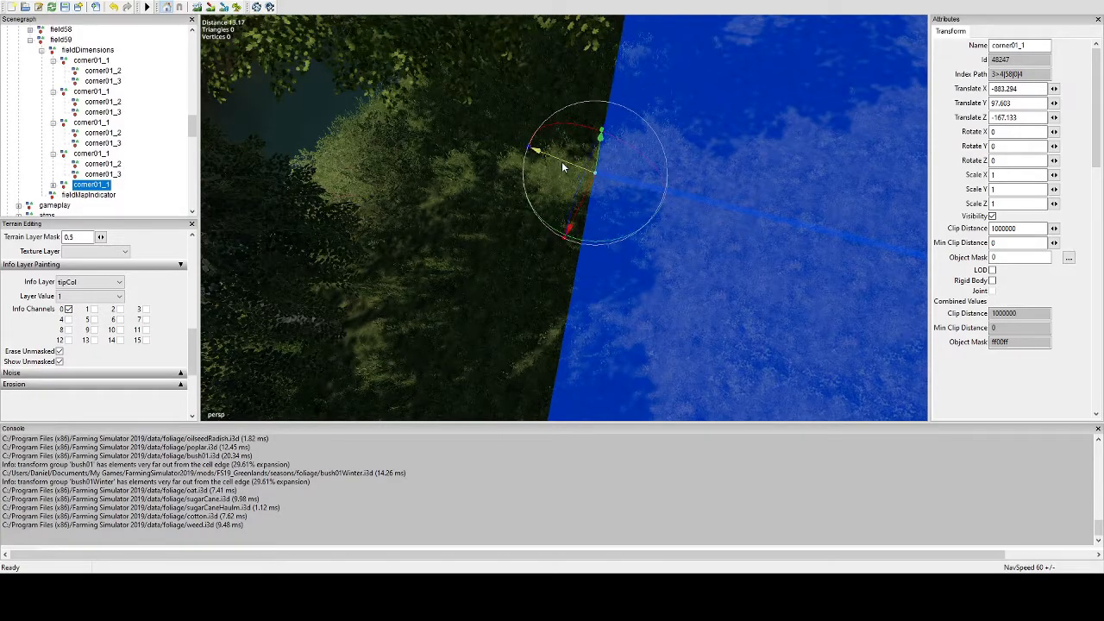
{"action": "scroll", "coordinate": [562, 161], "scroll_direction": "down", "scroll_amount": 7}
{"action": "scroll", "coordinate": [596, 199], "scroll_direction": "down", "scroll_amount": 4}
{"action": "left_click_drag", "start_coordinate": [596, 199], "coordinate": [517, 218], "text": "alt"}
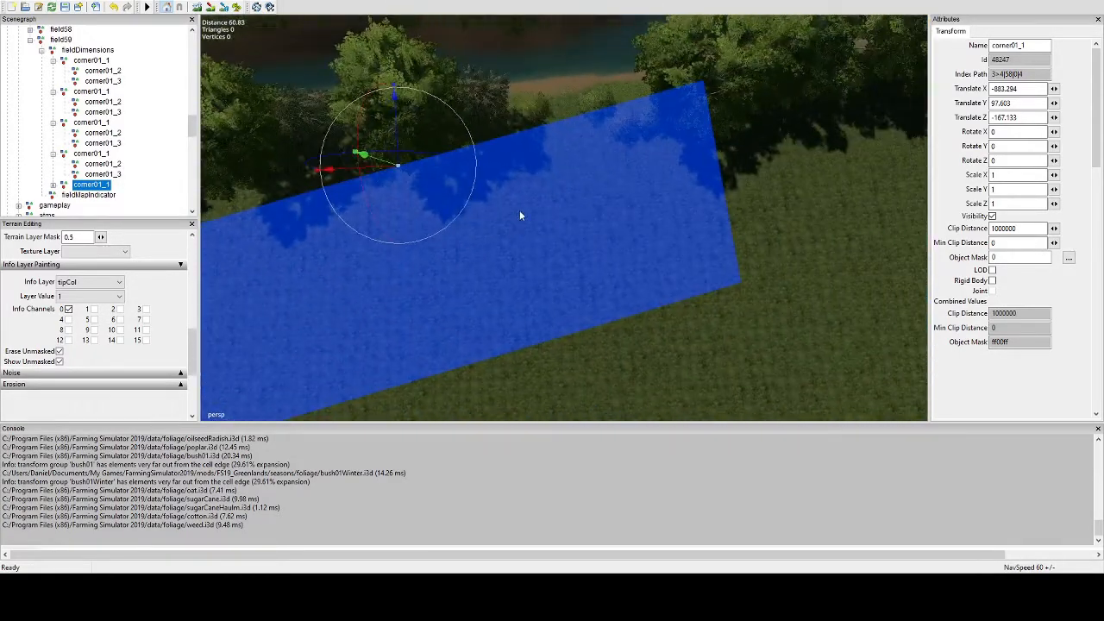
{"action": "scroll", "coordinate": [517, 217], "scroll_direction": "down", "scroll_amount": 2}
Step: Move the fifth group's corner01_2 inward from the river trees to a Z of about 0.7
{"action": "left_click", "coordinate": [53, 186]}
{"action": "left_click", "coordinate": [87, 197]}
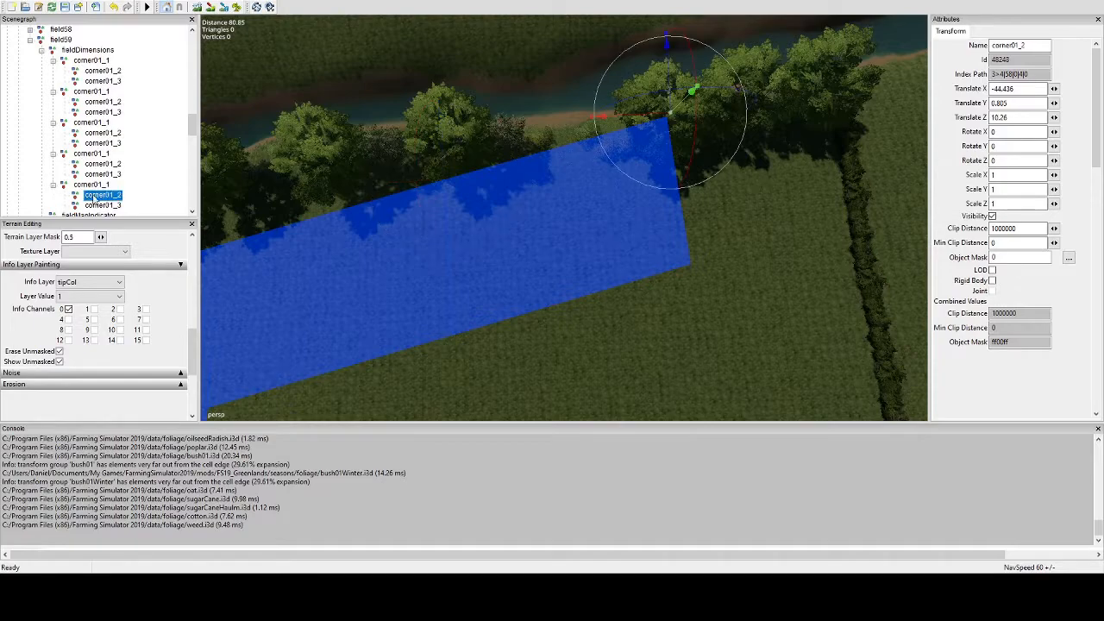
{"action": "left_click_drag", "start_coordinate": [671, 79], "coordinate": [675, 139]}
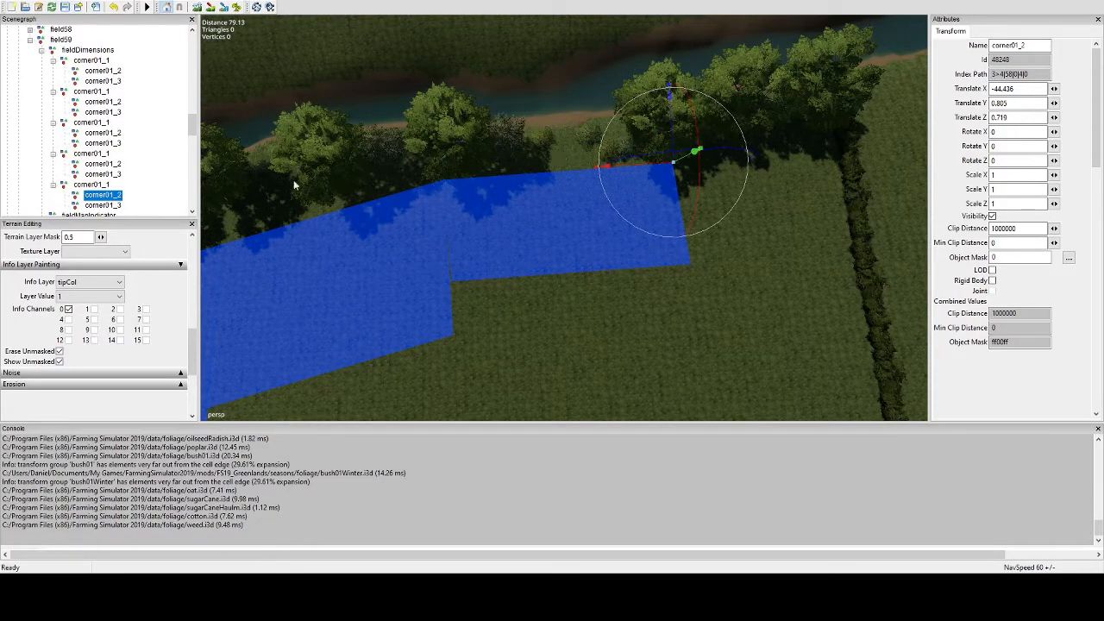
Step: Shift the fifth group's corner01_3 away from the river to a Z of about -28.2
{"action": "left_click", "coordinate": [107, 206]}
{"action": "left_click_drag", "start_coordinate": [696, 240], "coordinate": [703, 300]}
{"action": "middle_click_drag", "start_coordinate": [707, 302], "coordinate": [660, 283], "text": "alt"}
{"action": "scroll", "coordinate": [657, 250], "scroll_direction": "up", "scroll_amount": 4}
{"action": "left_click_drag", "start_coordinate": [654, 217], "coordinate": [683, 187], "text": "alt"}
{"action": "scroll", "coordinate": [683, 187], "scroll_direction": "down", "scroll_amount": 4}
{"action": "left_click_drag", "start_coordinate": [483, 243], "coordinate": [606, 217], "text": "alt"}
{"action": "scroll", "coordinate": [606, 217], "scroll_direction": "down", "scroll_amount": 3}
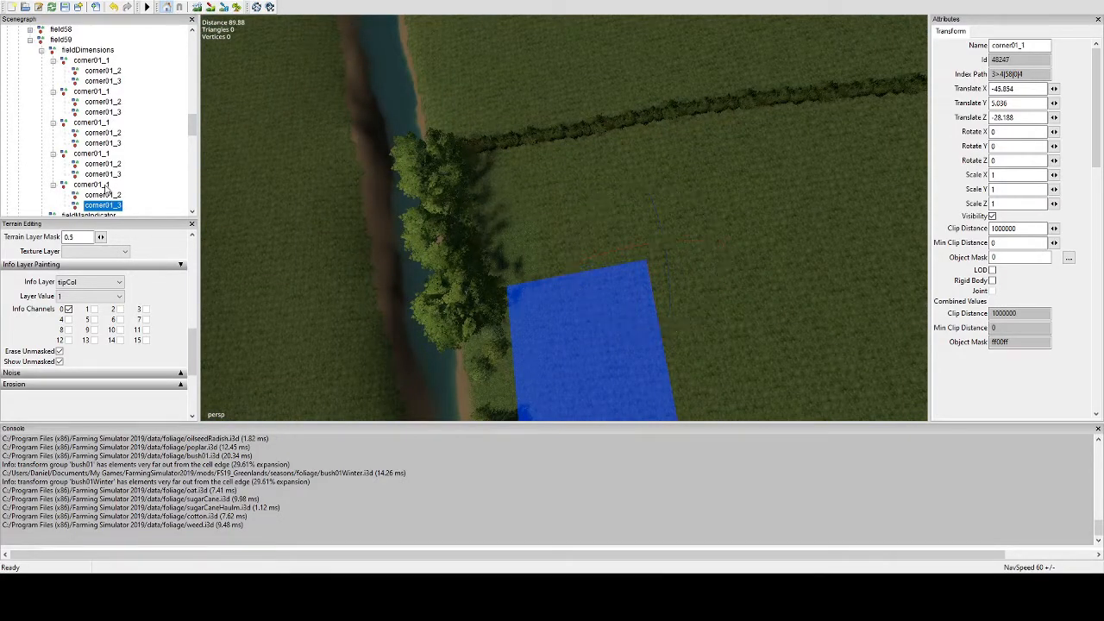
Step: Duplicate the fifth corner01_1 group and place the copy at the fifth block's river-side far corner, about X -927.2 and Z -166.5
{"action": "left_click", "coordinate": [109, 185]}
{"action": "scroll", "coordinate": [424, 239], "scroll_direction": "down", "scroll_amount": 2}
{"action": "key", "text": "ctrl+d"}
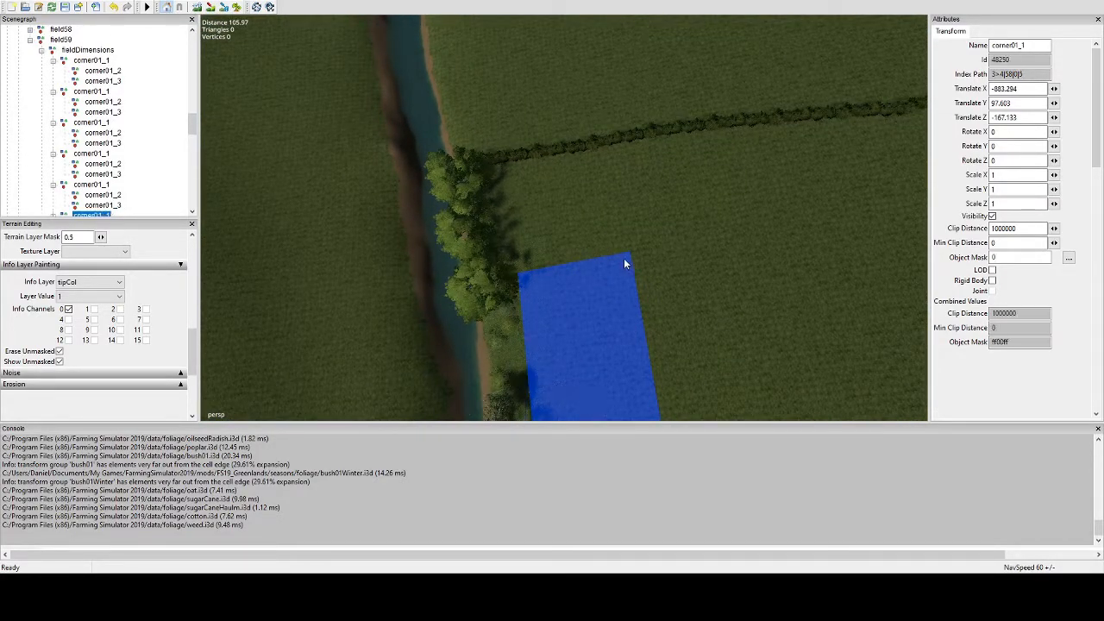
{"action": "key", "text": "ctrl+b"}
{"action": "left_click_drag", "start_coordinate": [521, 273], "coordinate": [511, 235], "text": "alt"}
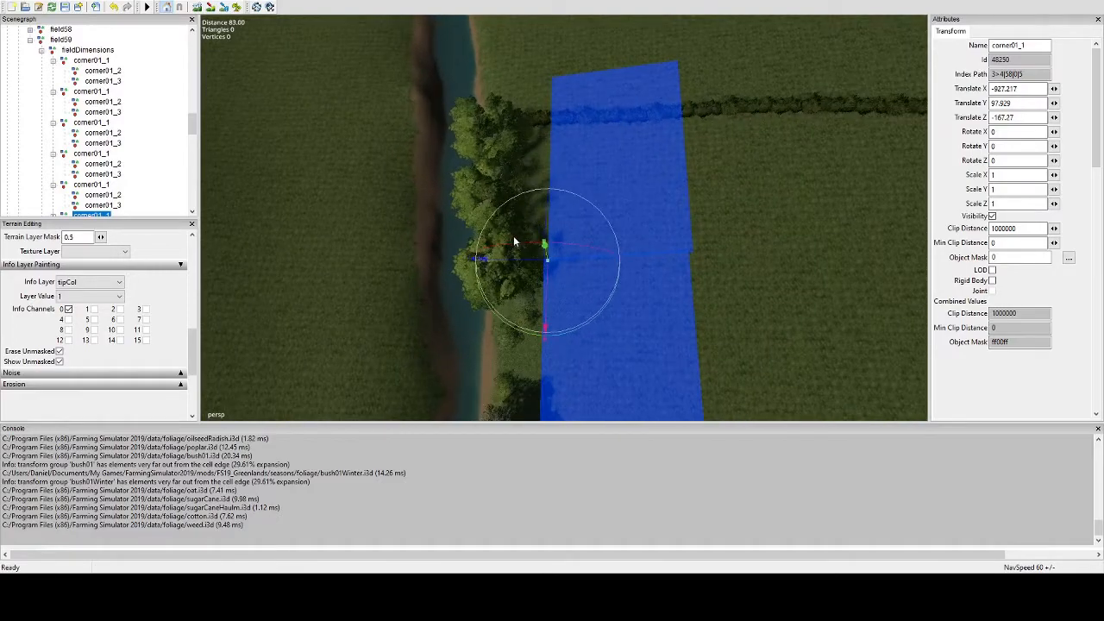
{"action": "scroll", "coordinate": [535, 203], "scroll_direction": "up", "scroll_amount": 6}
{"action": "left_click_drag", "start_coordinate": [592, 242], "coordinate": [534, 263]}
{"action": "scroll", "coordinate": [589, 261], "scroll_direction": "up", "scroll_amount": 1}
{"action": "scroll", "coordinate": [543, 282], "scroll_direction": "down", "scroll_amount": 5}
{"action": "scroll", "coordinate": [534, 263], "scroll_direction": "down", "scroll_amount": 5}
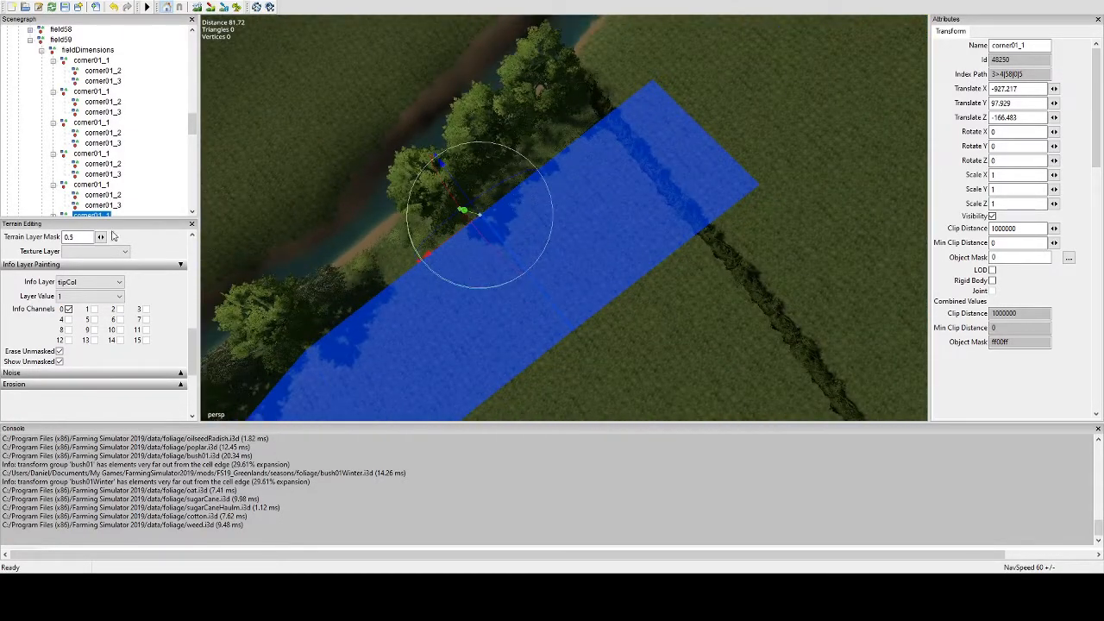
Step: Move the sixth group's corner01_2 along the river trees to the hedge, about X -29.4 and Z 3.1
{"action": "left_click", "coordinate": [87, 212]}
{"action": "left_click", "coordinate": [54, 207]}
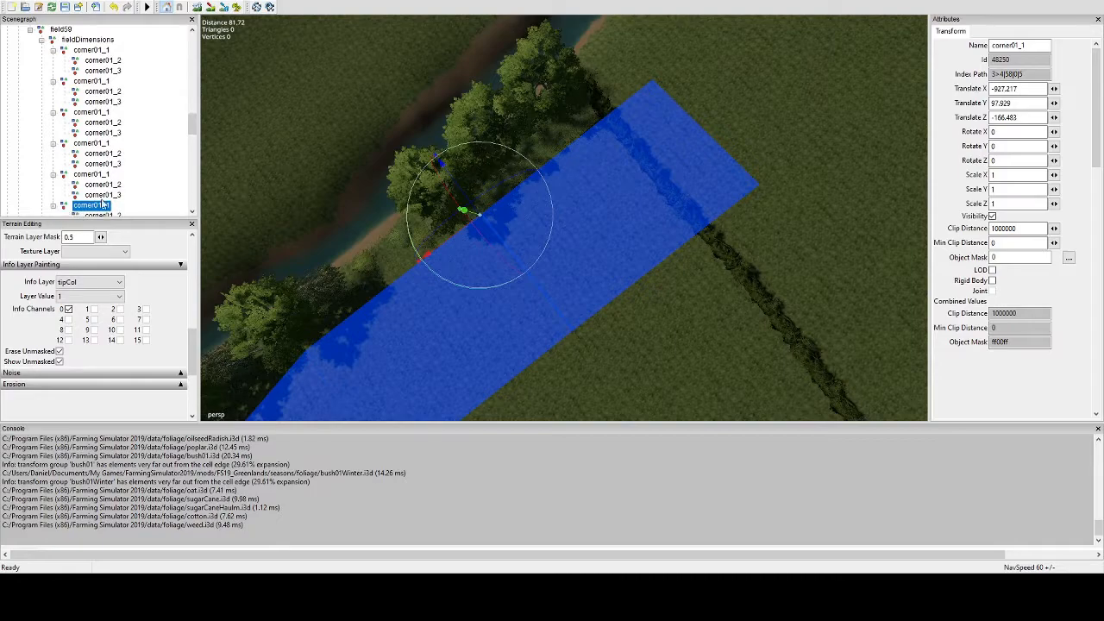
{"action": "scroll", "coordinate": [105, 193], "scroll_direction": "down", "scroll_amount": 1}
{"action": "left_click", "coordinate": [103, 206]}
{"action": "left_click_drag", "start_coordinate": [449, 152], "coordinate": [361, 161], "text": "alt"}
{"action": "left_click_drag", "start_coordinate": [656, 191], "coordinate": [650, 170]}
{"action": "left_click_drag", "start_coordinate": [589, 129], "coordinate": [581, 117]}
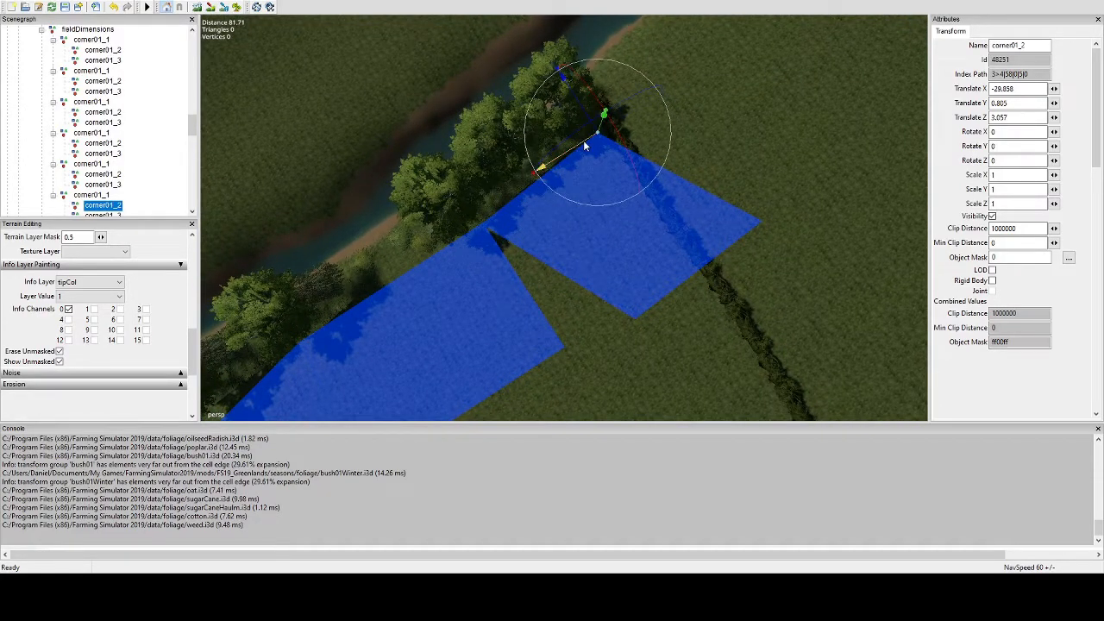
Step: Move the sixth group's corner01_3 along the hedge away from the river, to about X -29.6 and Z -47.5
{"action": "left_click", "coordinate": [114, 214]}
{"action": "left_click_drag", "start_coordinate": [362, 229], "coordinate": [500, 226], "text": "alt"}
{"action": "left_click_drag", "start_coordinate": [630, 155], "coordinate": [827, 127]}
{"action": "scroll", "coordinate": [595, 204], "scroll_direction": "up", "scroll_amount": 4}
{"action": "mouse_move", "coordinate": [820, 129]}
{"action": "left_mouse_down", "text": "alt"}
{"action": "mouse_move", "coordinate": [724, 143]}
{"action": "mouse_move", "coordinate": [702, 108]}
{"action": "mouse_move", "coordinate": [797, 172]}
{"action": "mouse_move", "coordinate": [762, 195]}
{"action": "mouse_move", "coordinate": [682, 173]}
{"action": "mouse_move", "coordinate": [606, 182]}
{"action": "left_mouse_up", "text": "alt"}
{"action": "mouse_move", "coordinate": [693, 173]}
{"action": "left_mouse_down", "text": "alt"}
{"action": "mouse_move", "coordinate": [633, 178]}
{"action": "mouse_move", "coordinate": [567, 209]}
{"action": "mouse_move", "coordinate": [703, 182]}
{"action": "left_mouse_up", "text": "alt"}
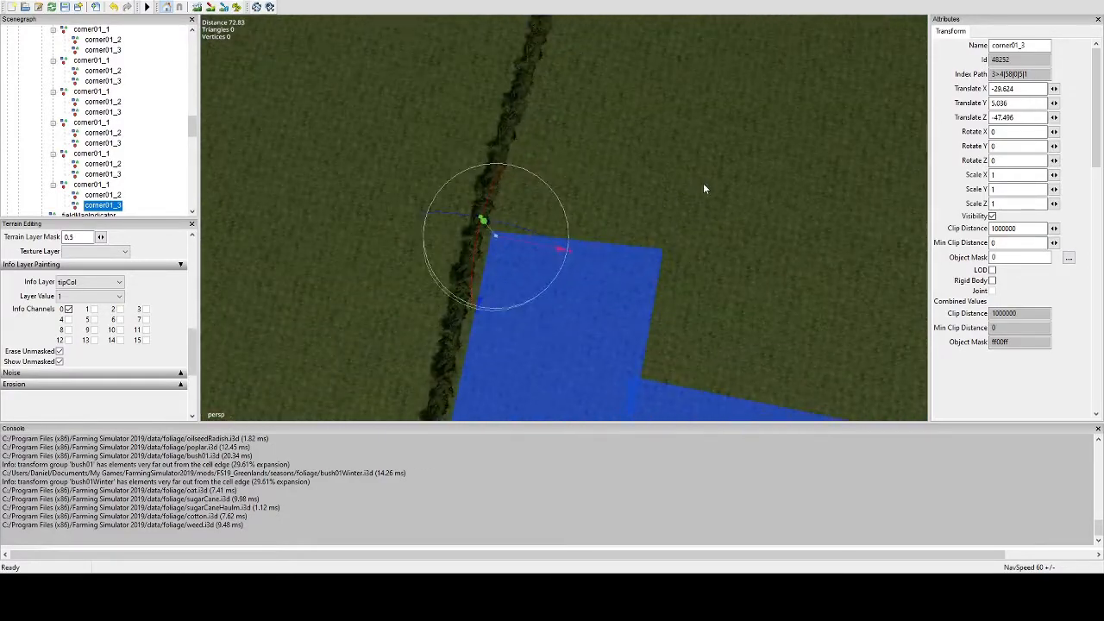
{"action": "right_click_drag", "start_coordinate": [703, 182], "coordinate": [228, 233], "text": "alt"}
Step: Duplicate the sixth corner01_1 group and place the copy at the sixth block's hedge-side far corner, about X -956.8 and Z -214.0
{"action": "left_click", "coordinate": [102, 185]}
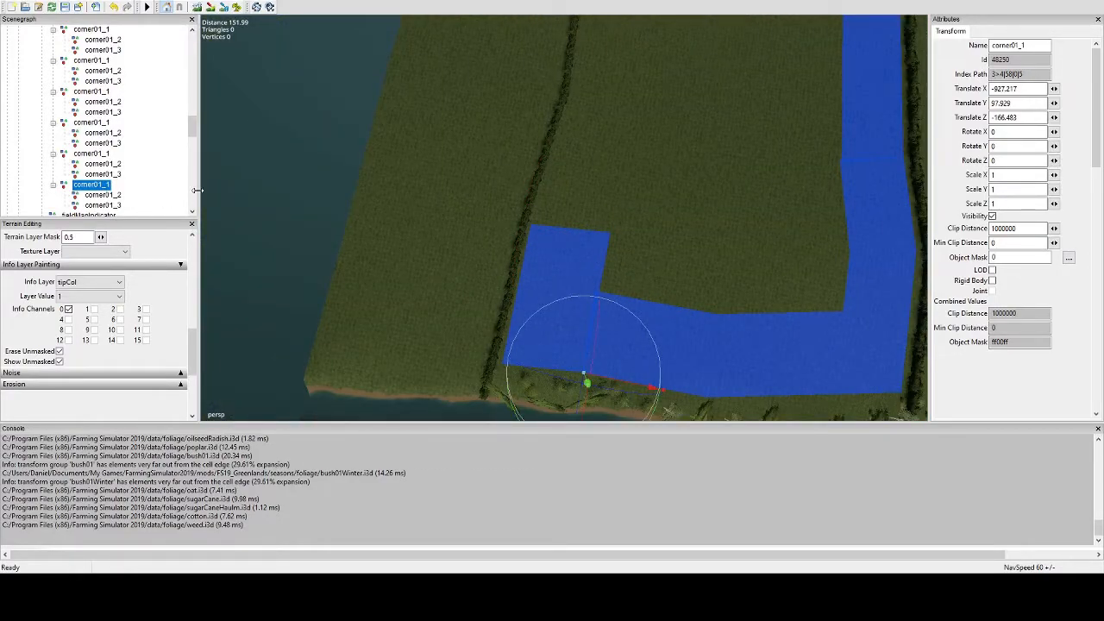
{"action": "key", "text": "ctrl+d"}
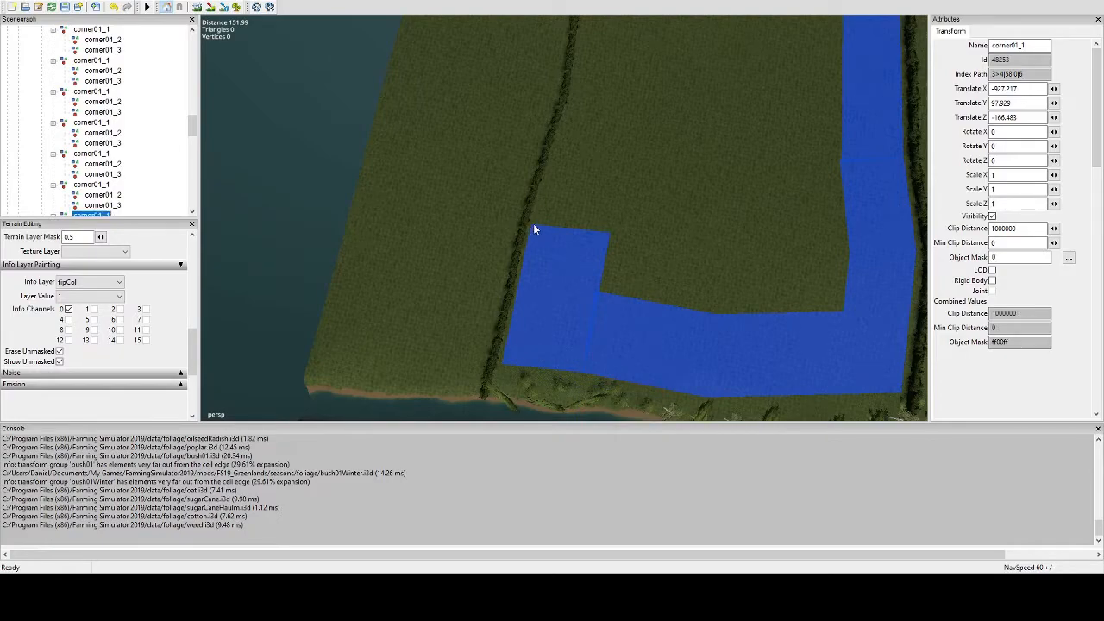
{"action": "key", "text": "ctrl+b"}
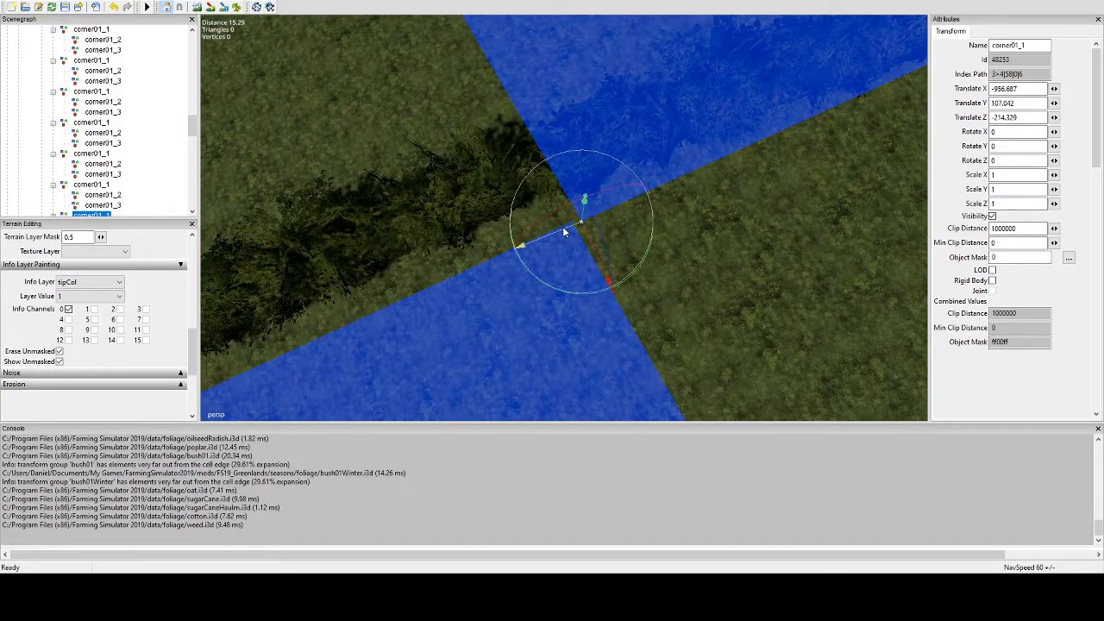
{"action": "left_click_drag", "start_coordinate": [563, 233], "coordinate": [552, 236]}
{"action": "left_click_drag", "start_coordinate": [523, 272], "coordinate": [683, 233], "text": "alt"}
{"action": "scroll", "coordinate": [603, 252], "scroll_direction": "up", "scroll_amount": 1}
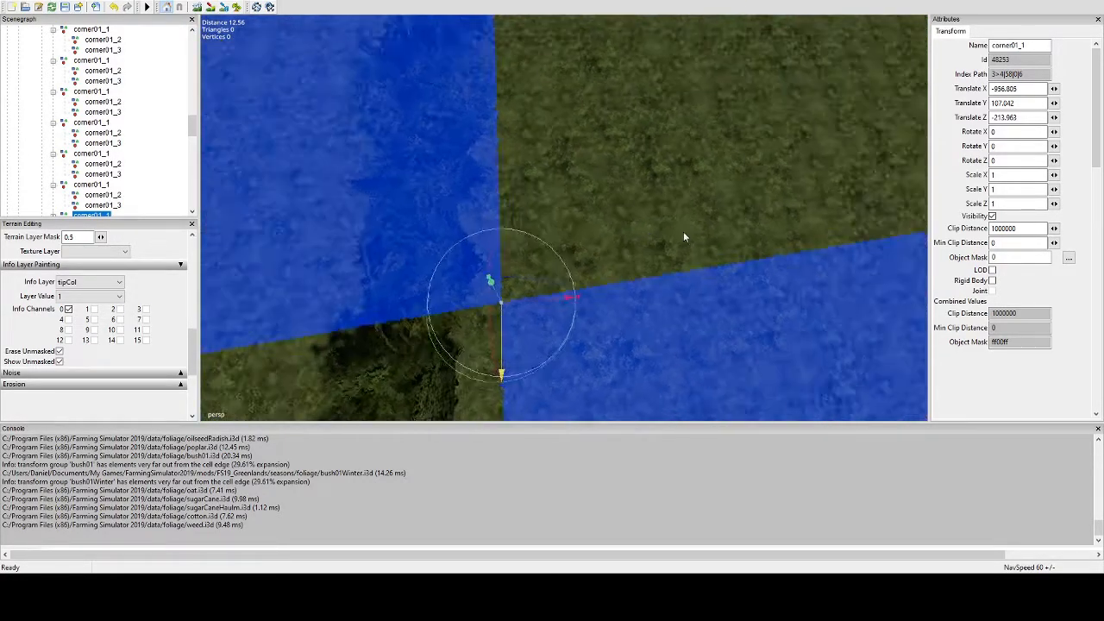
{"action": "scroll", "coordinate": [673, 248], "scroll_direction": "down", "scroll_amount": 8}
{"action": "scroll", "coordinate": [595, 261], "scroll_direction": "down", "scroll_amount": 3}
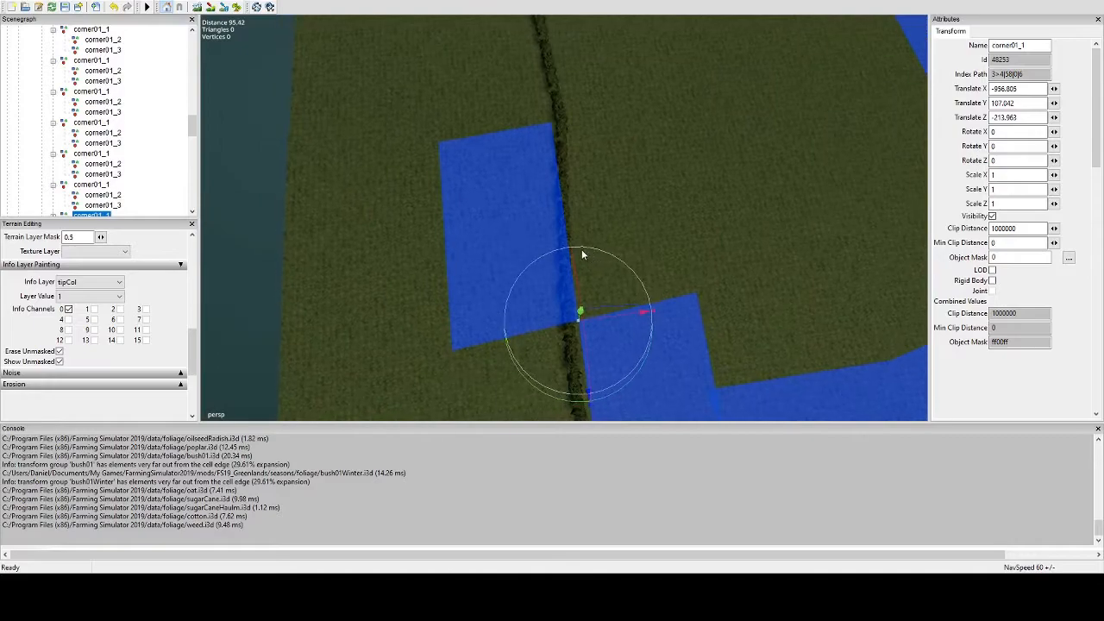
Step: Place the seventh group's corner01_2 further along the inner side of the hedge, at about X 5.1 and Z -51.2
{"action": "left_click", "coordinate": [99, 196]}
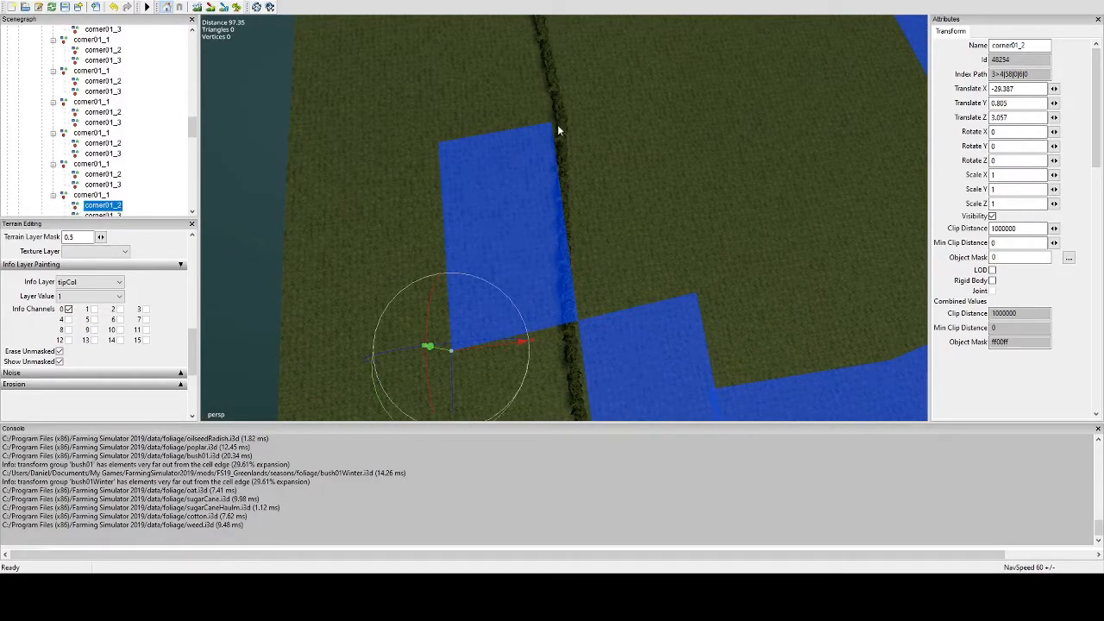
{"action": "key", "text": "ctrl+b"}
{"action": "left_click_drag", "start_coordinate": [621, 128], "coordinate": [438, 157], "text": "alt"}
{"action": "scroll", "coordinate": [618, 167], "scroll_direction": "up", "scroll_amount": 5}
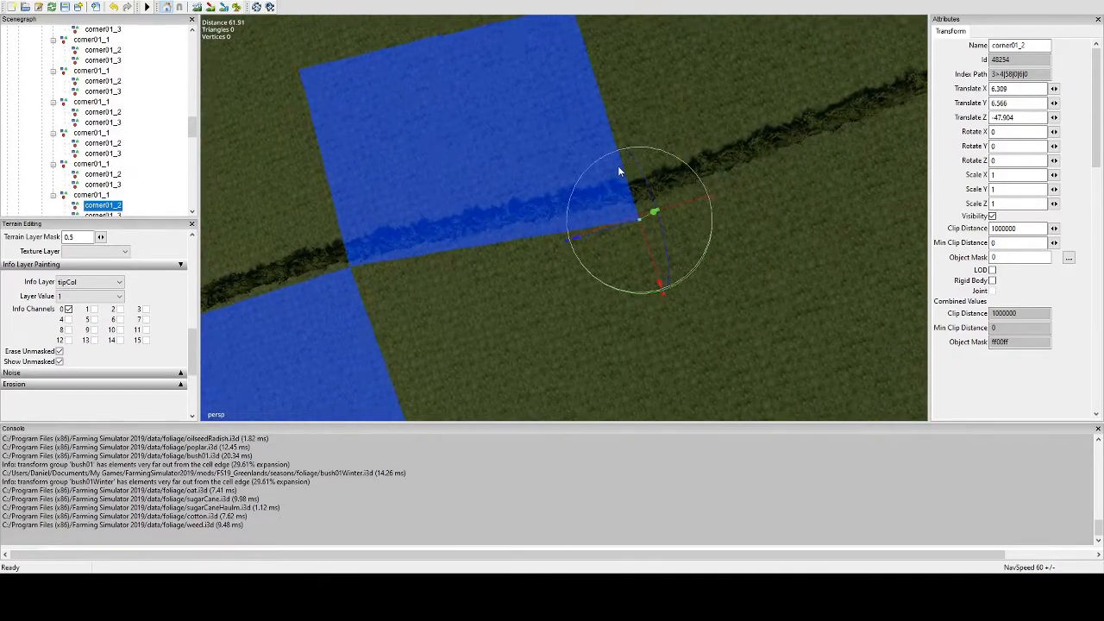
{"action": "left_click_drag", "start_coordinate": [618, 168], "coordinate": [572, 138], "text": "alt"}
{"action": "left_click_drag", "start_coordinate": [538, 207], "coordinate": [399, 115]}
{"action": "scroll", "coordinate": [459, 125], "scroll_direction": "up", "scroll_amount": 4}
{"action": "scroll", "coordinate": [563, 212], "scroll_direction": "down", "scroll_amount": 6}
{"action": "left_click_drag", "start_coordinate": [563, 212], "coordinate": [733, 183], "text": "alt"}
{"action": "scroll", "coordinate": [616, 224], "scroll_direction": "down", "scroll_amount": 4}
{"action": "left_click_drag", "start_coordinate": [578, 183], "coordinate": [699, 181], "text": "alt"}
{"action": "scroll", "coordinate": [604, 189], "scroll_direction": "down", "scroll_amount": 4}
{"action": "left_click_drag", "start_coordinate": [520, 205], "coordinate": [583, 196], "text": "alt"}
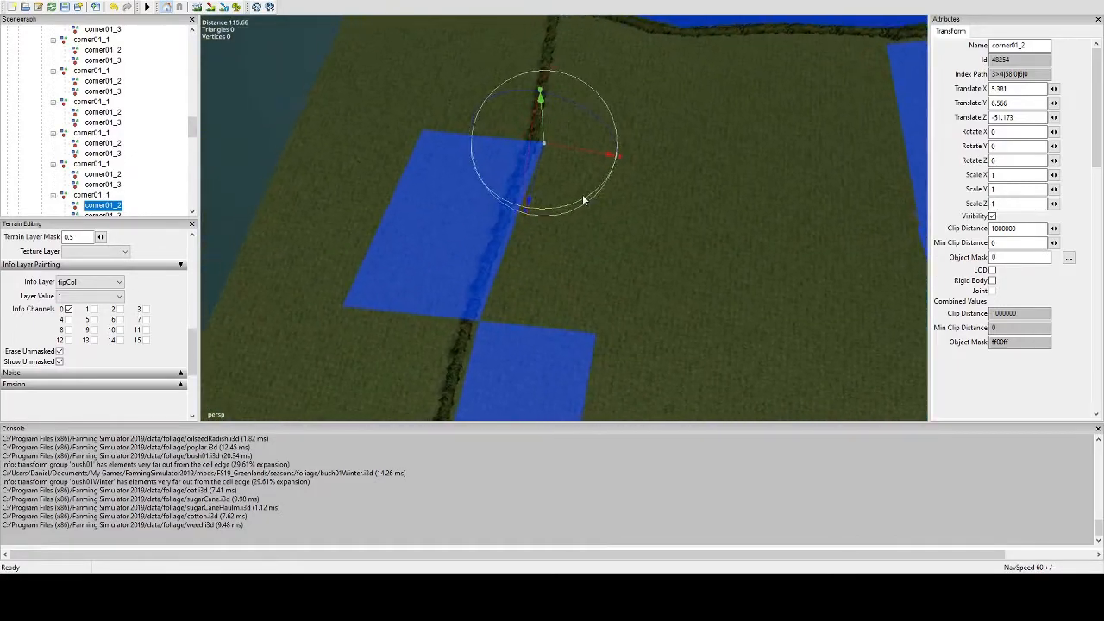
{"action": "left_click_drag", "start_coordinate": [580, 149], "coordinate": [322, 213]}
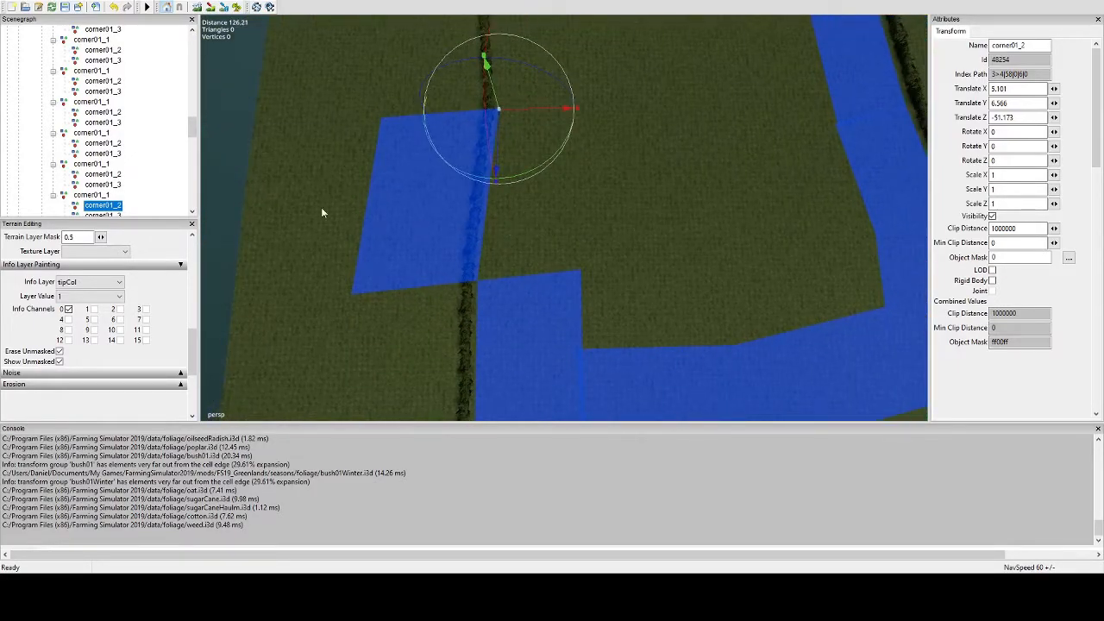
{"action": "scroll", "coordinate": [90, 198], "scroll_direction": "down", "scroll_amount": 1}
Step: Place the seventh group's corner01_3 inside the field opposite the hedge, at about X 34.9 and Z -53.5
{"action": "left_click", "coordinate": [108, 196]}
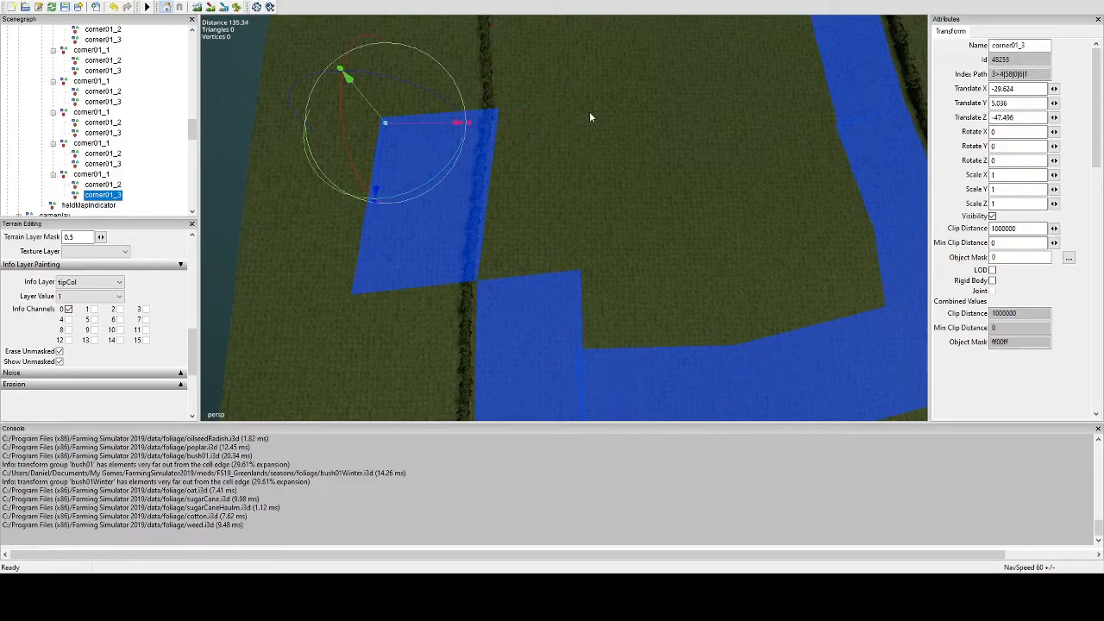
{"action": "key", "text": "ctrl+b"}
{"action": "left_click_drag", "start_coordinate": [626, 110], "coordinate": [632, 111]}
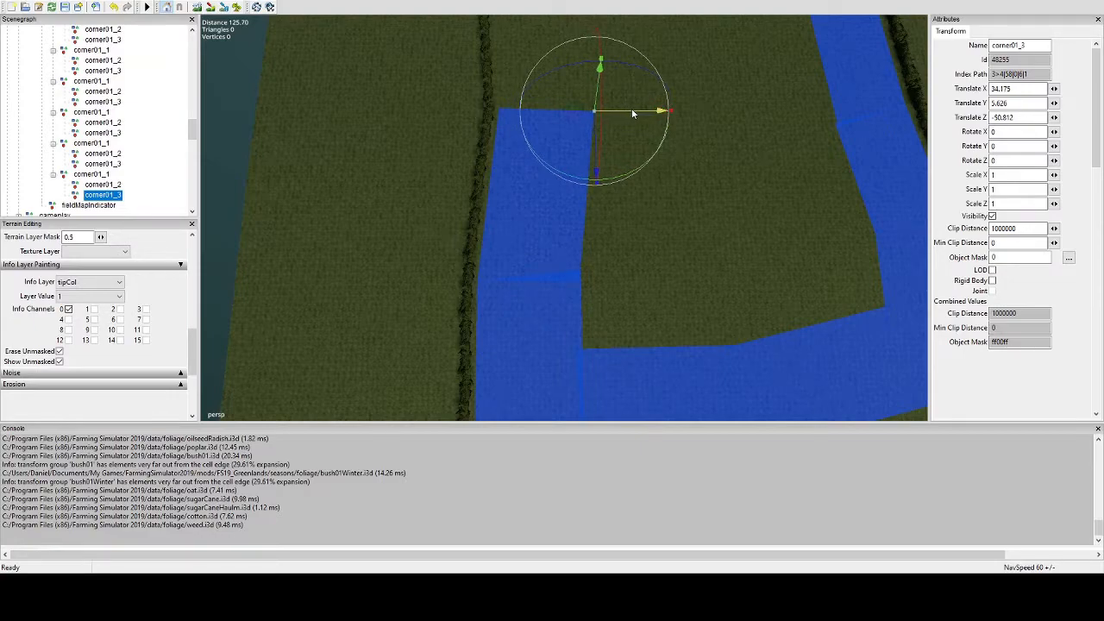
{"action": "mouse_move", "coordinate": [520, 145]}
{"action": "left_mouse_down", "text": "alt"}
{"action": "mouse_move", "coordinate": [665, 147]}
{"action": "mouse_move", "coordinate": [537, 153]}
{"action": "mouse_move", "coordinate": [528, 165]}
{"action": "left_mouse_up", "text": "alt"}
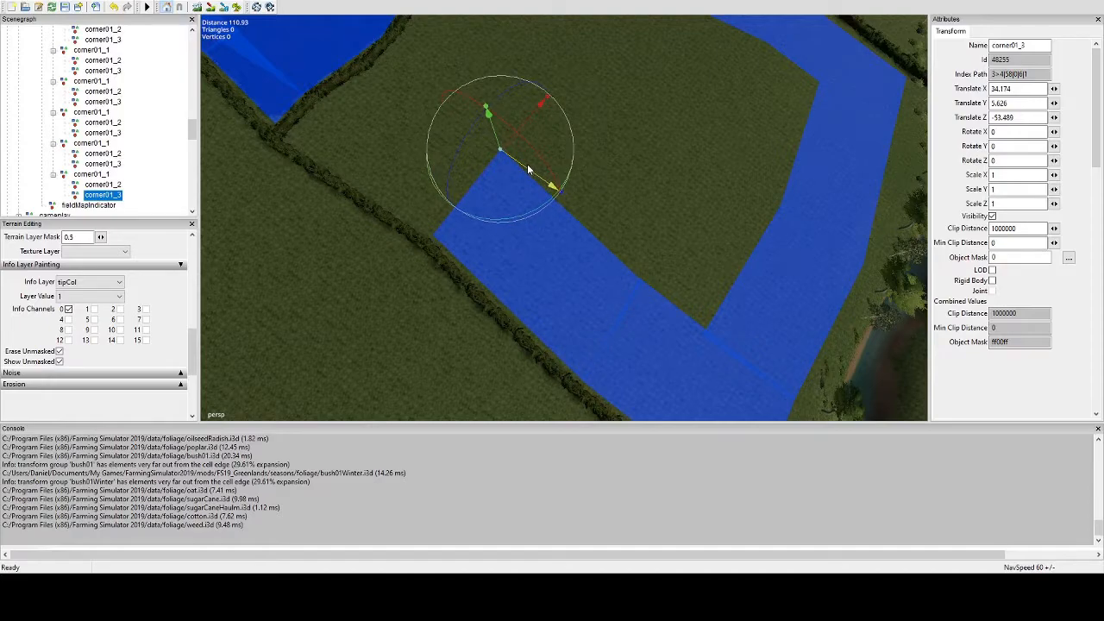
{"action": "left_click_drag", "start_coordinate": [524, 122], "coordinate": [657, 2]}
{"action": "left_click_drag", "start_coordinate": [538, 289], "coordinate": [491, 153], "text": "alt"}
{"action": "left_click_drag", "start_coordinate": [500, 297], "coordinate": [577, 157], "text": "alt"}
{"action": "scroll", "coordinate": [502, 189], "scroll_direction": "up", "scroll_amount": 3}
{"action": "left_click_drag", "start_coordinate": [503, 190], "coordinate": [520, 221], "text": "alt"}
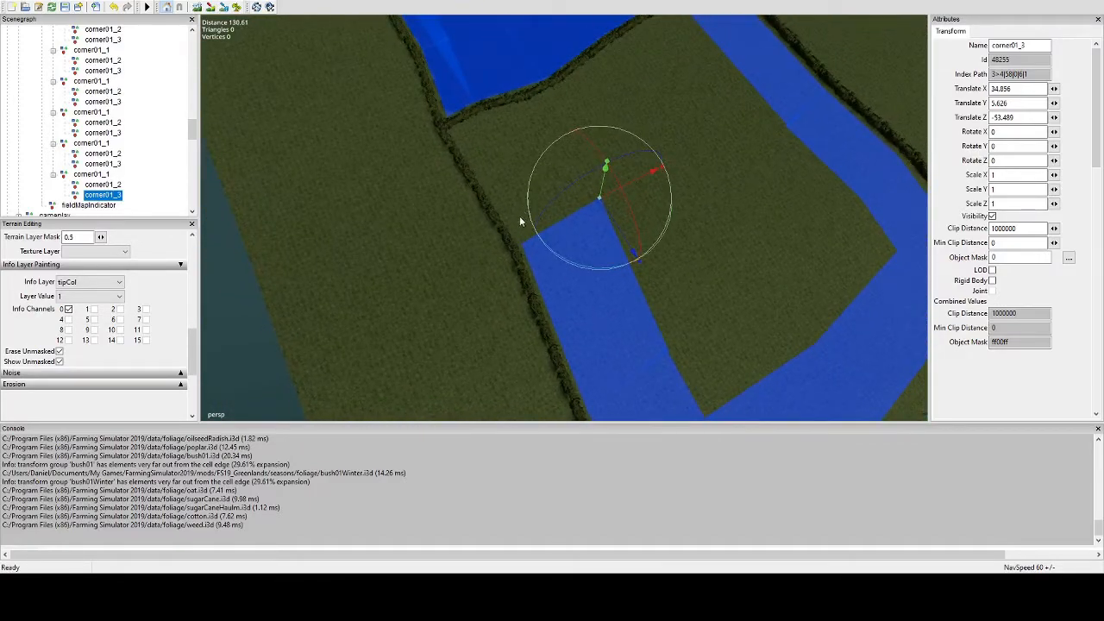
Step: Duplicate the seventh corner01_1 group and move the copy along the hedge to a Z of about -262.2
{"action": "scroll", "coordinate": [534, 173], "scroll_direction": "up", "scroll_amount": 5}
{"action": "left_click", "coordinate": [89, 175]}
{"action": "scroll", "coordinate": [578, 175], "scroll_direction": "down", "scroll_amount": 3}
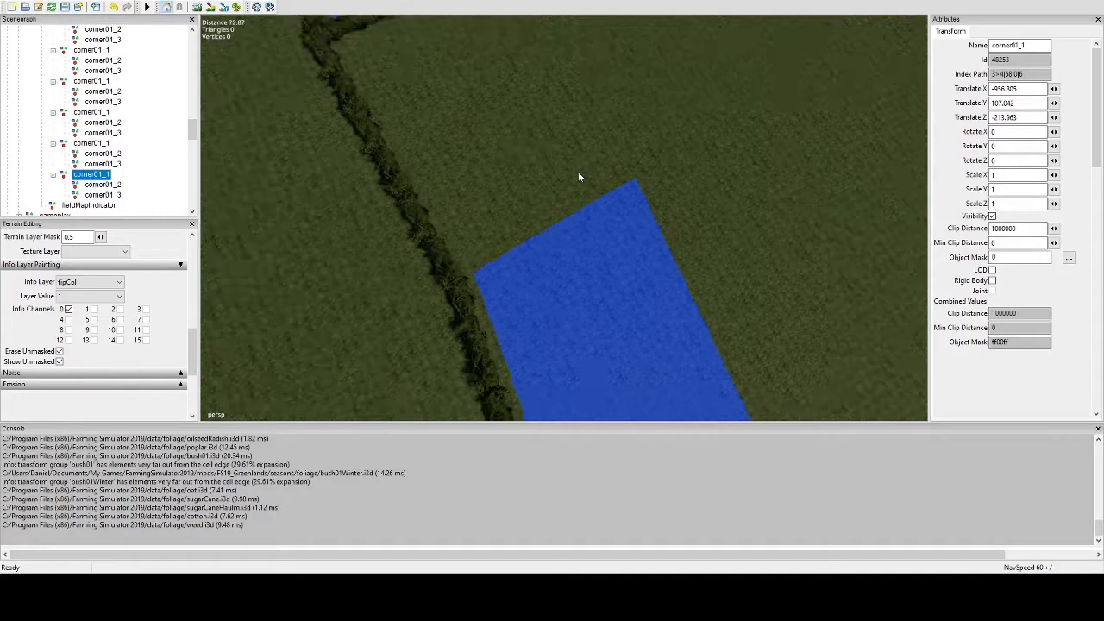
{"action": "left_click_drag", "start_coordinate": [324, 183], "coordinate": [504, 237], "text": "alt"}
{"action": "key", "text": "ctrl+d"}
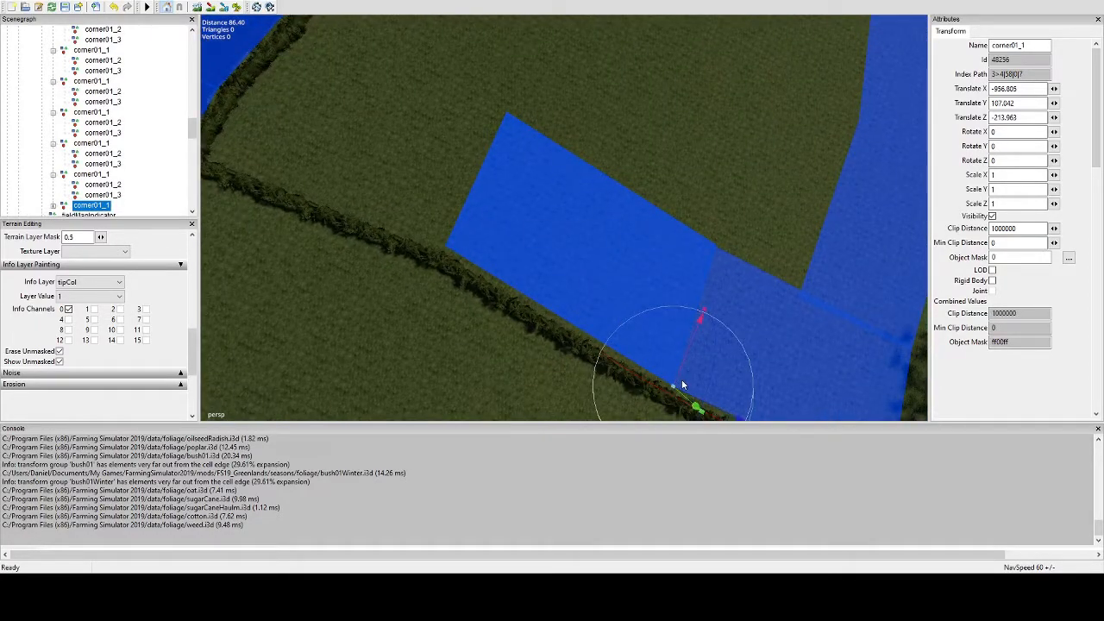
{"action": "left_click_drag", "start_coordinate": [683, 381], "coordinate": [619, 369], "text": "alt"}
{"action": "left_click_drag", "start_coordinate": [744, 323], "coordinate": [442, 307]}
{"action": "left_click_drag", "start_coordinate": [619, 292], "coordinate": [605, 290]}
{"action": "left_click_drag", "start_coordinate": [605, 290], "coordinate": [435, 239], "text": "alt"}
{"action": "left_click_drag", "start_coordinate": [501, 215], "coordinate": [446, 233], "text": "alt"}
{"action": "scroll", "coordinate": [495, 241], "scroll_direction": "up", "scroll_amount": 5}
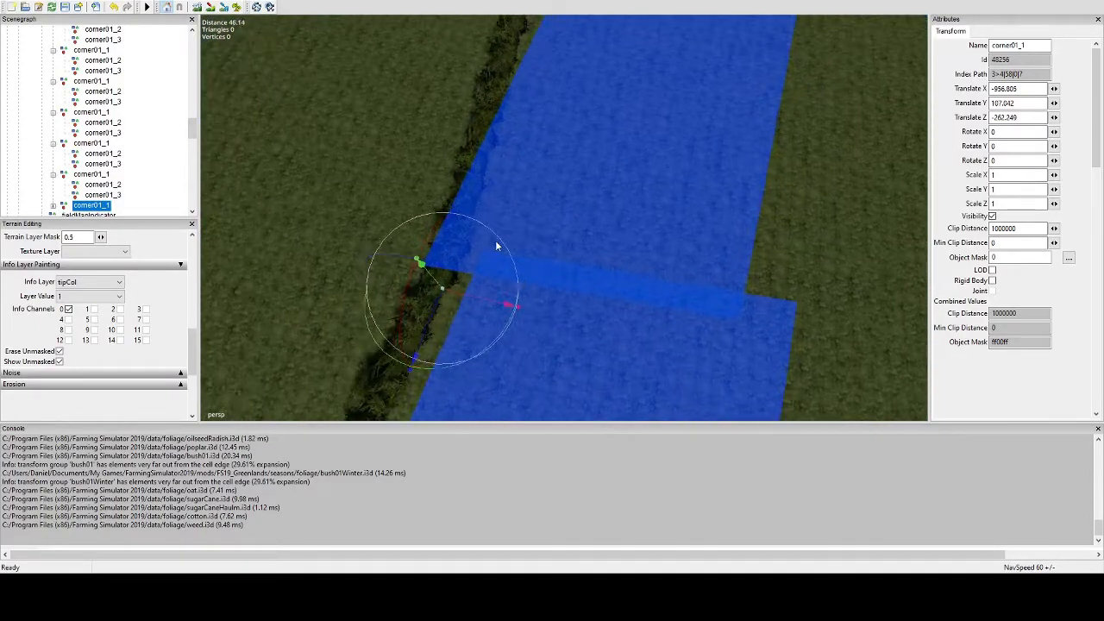
Step: Align the eighth corner01_1 group with the seventh block's hedge-side end, at about X -951.8 and Z -264.8
{"action": "left_click_drag", "start_coordinate": [445, 304], "coordinate": [559, 274]}
{"action": "scroll", "coordinate": [535, 278], "scroll_direction": "up", "scroll_amount": 4}
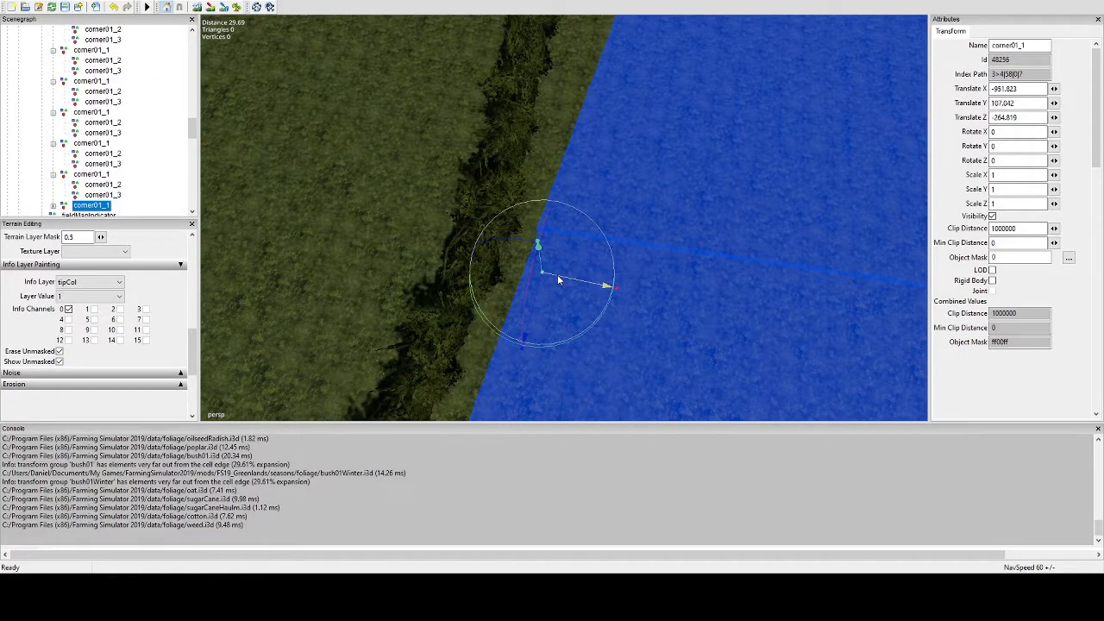
{"action": "left_click_drag", "start_coordinate": [558, 274], "coordinate": [595, 273]}
{"action": "scroll", "coordinate": [595, 273], "scroll_direction": "down", "scroll_amount": 3}
{"action": "middle_click_drag", "start_coordinate": [595, 273], "coordinate": [582, 338], "text": "alt"}
{"action": "scroll", "coordinate": [581, 338], "scroll_direction": "down", "scroll_amount": 2}
Step: Move the eighth group's corner01_2 into the corner where the two hedges meet, about X -3.5 and Z -43.2
{"action": "left_click_drag", "start_coordinate": [581, 338], "coordinate": [621, 291], "text": "alt"}
{"action": "middle_click_drag", "start_coordinate": [409, 266], "coordinate": [431, 242], "text": "alt"}
{"action": "scroll", "coordinate": [433, 246], "scroll_direction": "up", "scroll_amount": 1}
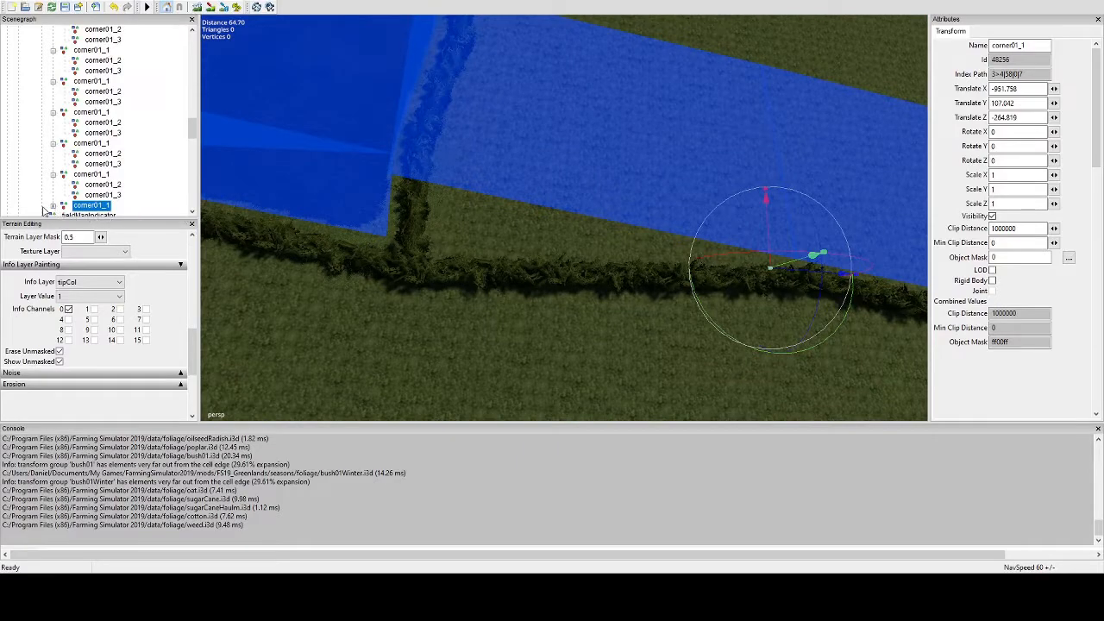
{"action": "left_click", "coordinate": [109, 207]}
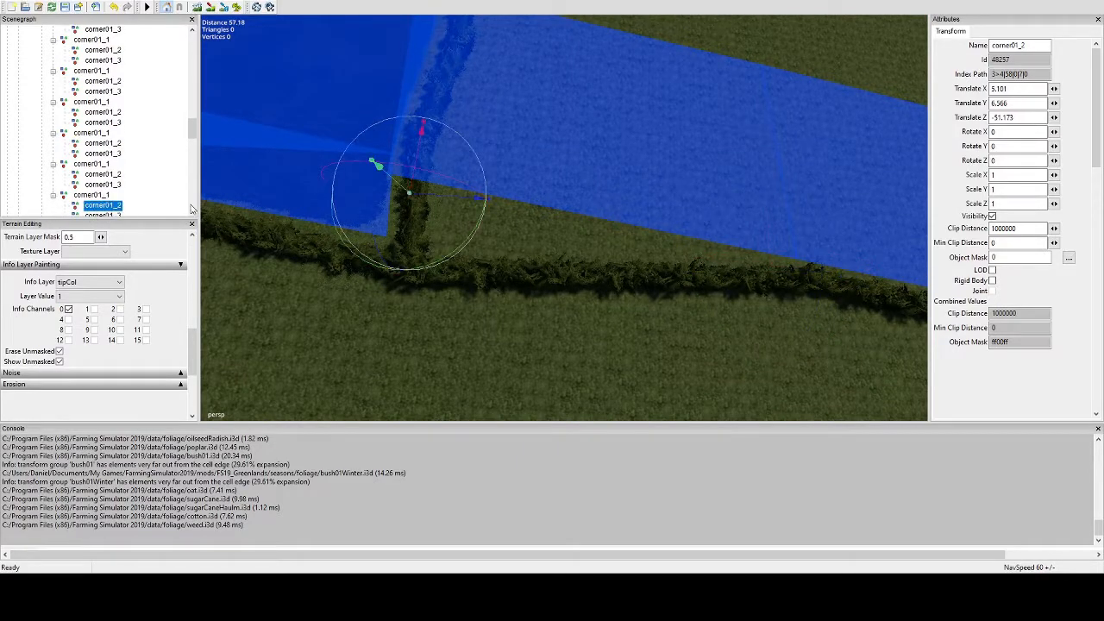
{"action": "left_click_drag", "start_coordinate": [432, 202], "coordinate": [332, 205], "text": "alt"}
{"action": "middle_click_drag", "start_coordinate": [526, 131], "coordinate": [461, 151], "text": "alt"}
{"action": "left_click_drag", "start_coordinate": [477, 163], "coordinate": [447, 191]}
{"action": "left_click_drag", "start_coordinate": [507, 224], "coordinate": [306, 243], "text": "alt"}
{"action": "scroll", "coordinate": [532, 200], "scroll_direction": "up", "scroll_amount": 2}
{"action": "scroll", "coordinate": [547, 238], "scroll_direction": "up", "scroll_amount": 2}
{"action": "scroll", "coordinate": [484, 230], "scroll_direction": "down", "scroll_amount": 2}
{"action": "left_click_drag", "start_coordinate": [503, 210], "coordinate": [545, 218]}
{"action": "scroll", "coordinate": [512, 202], "scroll_direction": "up", "scroll_amount": 1}
Step: Pull the eighth group's corner01_3 back towards the crossing hedge, to a Z of about -46.4
{"action": "left_click_drag", "start_coordinate": [579, 153], "coordinate": [781, 136], "text": "alt"}
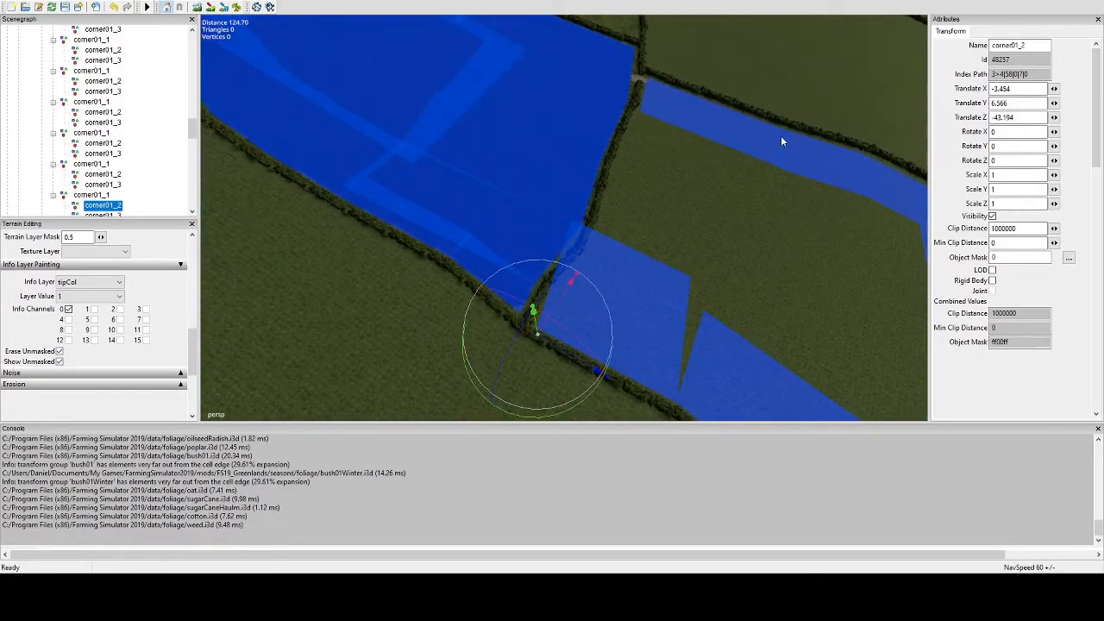
{"action": "left_click_drag", "start_coordinate": [605, 278], "coordinate": [600, 252], "text": "alt"}
{"action": "scroll", "coordinate": [600, 252], "scroll_direction": "up", "scroll_amount": 7}
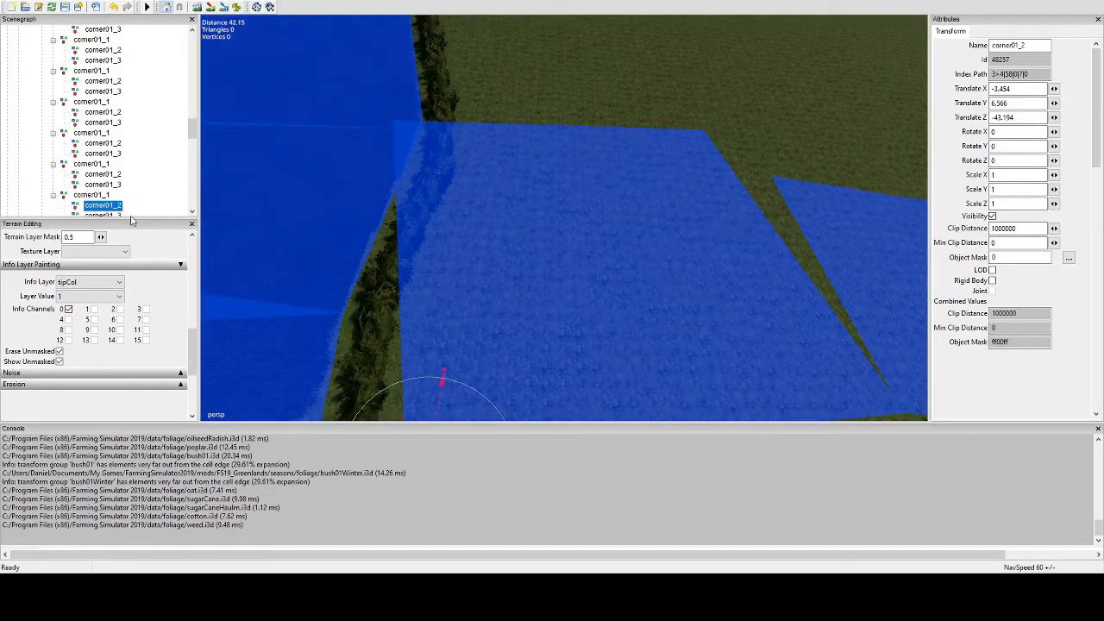
{"action": "left_click", "coordinate": [116, 214]}
{"action": "left_click", "coordinate": [114, 204]}
{"action": "left_click", "coordinate": [108, 207]}
{"action": "scroll", "coordinate": [427, 219], "scroll_direction": "down", "scroll_amount": 3}
{"action": "left_click_drag", "start_coordinate": [427, 220], "coordinate": [450, 292], "text": "alt"}
{"action": "left_click_drag", "start_coordinate": [527, 119], "coordinate": [529, 148]}
{"action": "left_click_drag", "start_coordinate": [572, 85], "coordinate": [423, 128]}
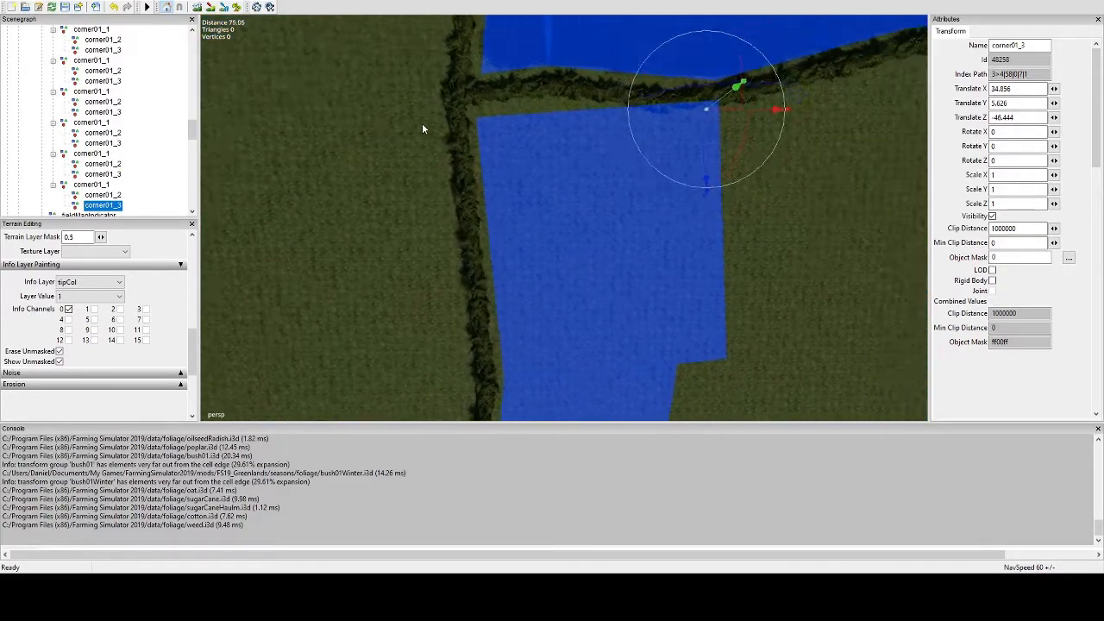
Step: Narrow the eighth block by moving its corner01_3 clear of the crossing hedge, to about X 9.5 and Z -44.1
{"action": "middle_click_drag", "start_coordinate": [423, 128], "coordinate": [354, 127], "text": "alt"}
{"action": "scroll", "coordinate": [354, 127], "scroll_direction": "up", "scroll_amount": 1}
{"action": "left_click_drag", "start_coordinate": [686, 98], "coordinate": [490, 112]}
{"action": "left_click_drag", "start_coordinate": [618, 117], "coordinate": [336, 101], "text": "alt"}
{"action": "scroll", "coordinate": [510, 143], "scroll_direction": "up", "scroll_amount": 1}
{"action": "middle_click_drag", "start_coordinate": [511, 143], "coordinate": [599, 160], "text": "alt"}
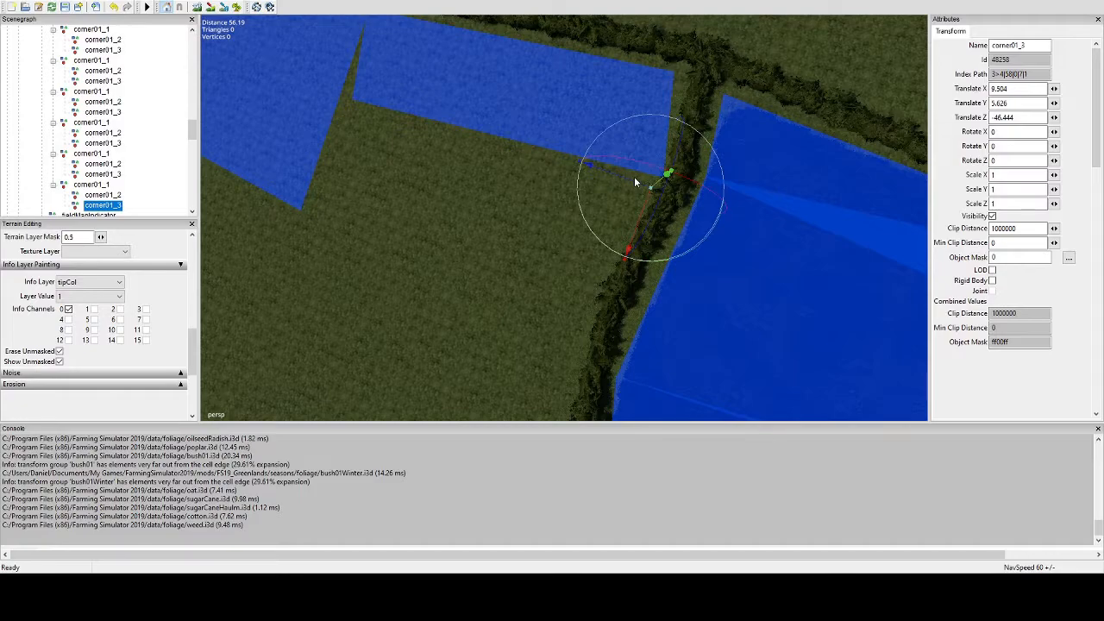
{"action": "left_click_drag", "start_coordinate": [634, 180], "coordinate": [776, 226]}
{"action": "left_click_drag", "start_coordinate": [626, 247], "coordinate": [659, 262], "text": "alt"}
{"action": "scroll", "coordinate": [629, 264], "scroll_direction": "down", "scroll_amount": 4}
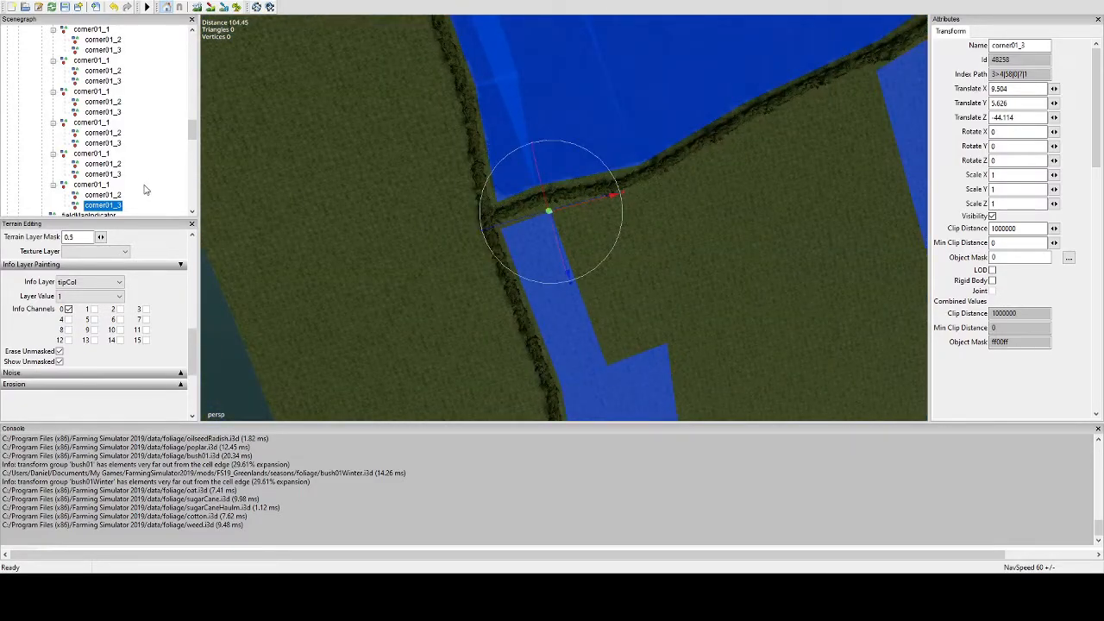
Step: Duplicate the eighth corner01_1 group and place the copy at the eighth block's inner corner by the crossing hedge, about X -942.6 and Z -308.9
{"action": "left_click", "coordinate": [96, 185]}
{"action": "left_click_drag", "start_coordinate": [350, 223], "coordinate": [576, 193], "text": "alt"}
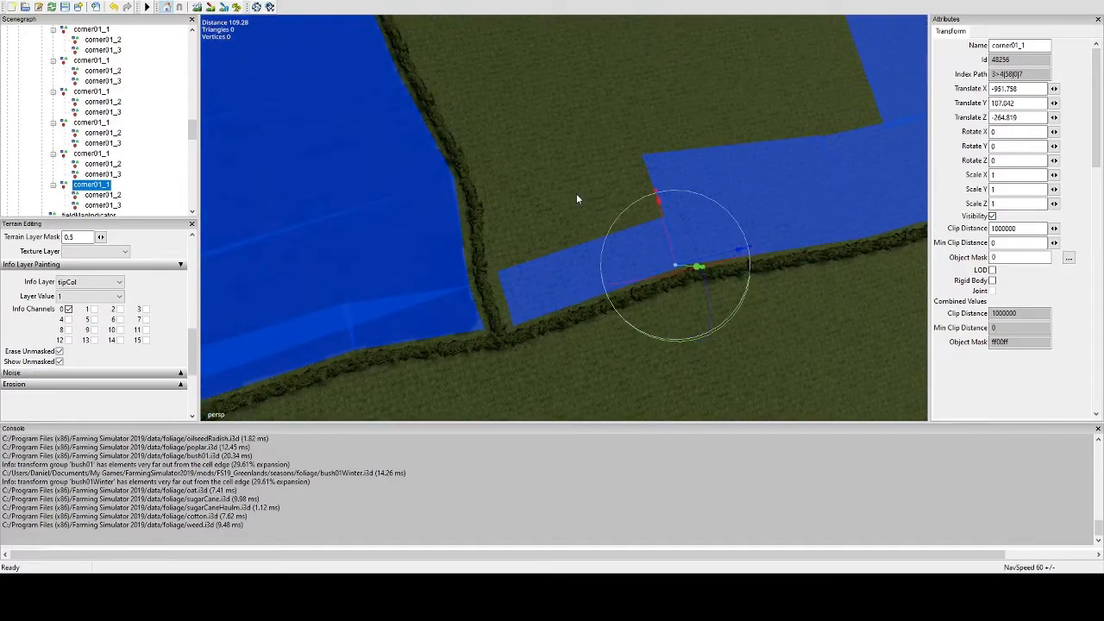
{"action": "key", "text": "ctrl+d"}
{"action": "left_click_drag", "start_coordinate": [661, 218], "coordinate": [489, 247]}
{"action": "left_click_drag", "start_coordinate": [638, 270], "coordinate": [429, 203], "text": "alt"}
{"action": "scroll", "coordinate": [545, 216], "scroll_direction": "up", "scroll_amount": 3}
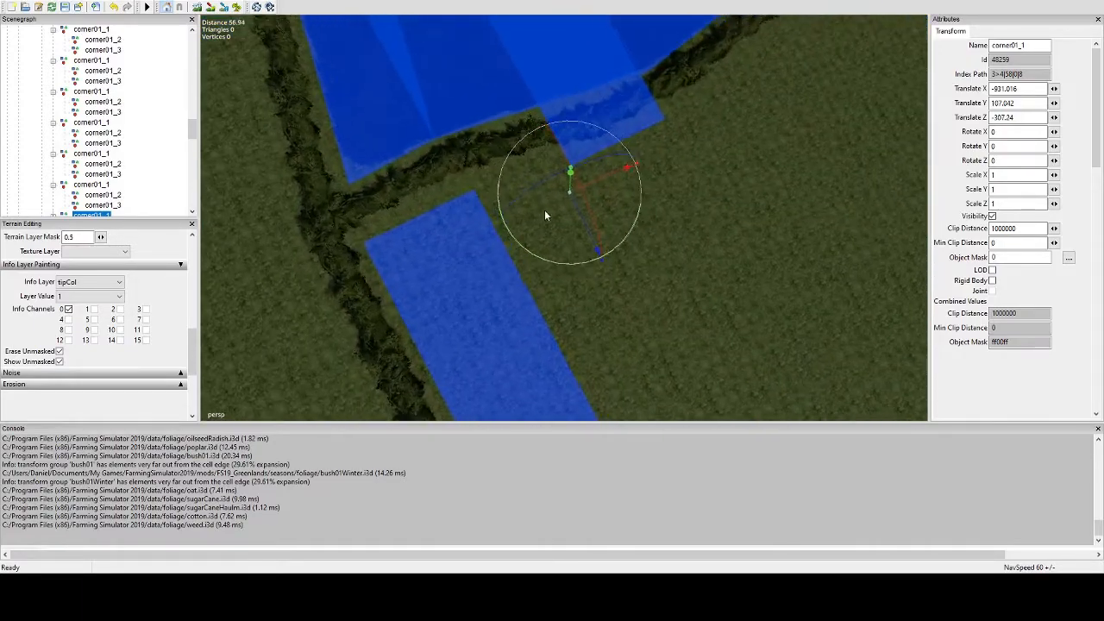
{"action": "left_click_drag", "start_coordinate": [614, 176], "coordinate": [674, 261]}
{"action": "scroll", "coordinate": [684, 259], "scroll_direction": "up", "scroll_amount": 3}
{"action": "scroll", "coordinate": [690, 285], "scroll_direction": "down", "scroll_amount": 5}
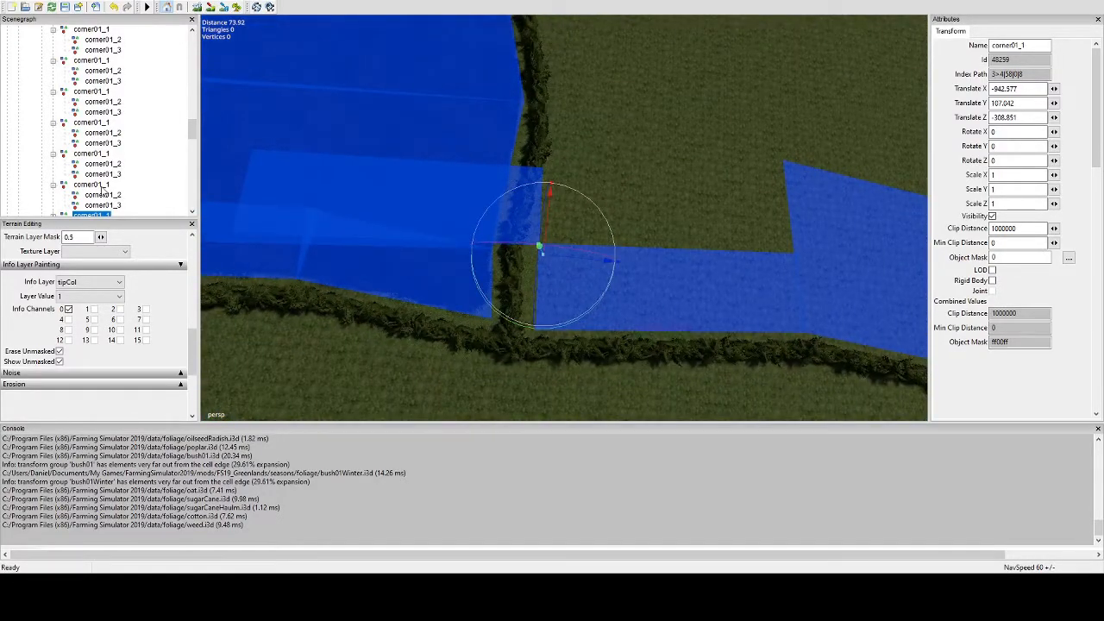
Step: Place the ninth group's corner01_2 along the field side of the crossing hedge, at about X 19.3 and Z 1.7
{"action": "scroll", "coordinate": [58, 209], "scroll_direction": "down", "scroll_amount": 1}
{"action": "left_click", "coordinate": [53, 196]}
{"action": "left_click", "coordinate": [96, 205]}
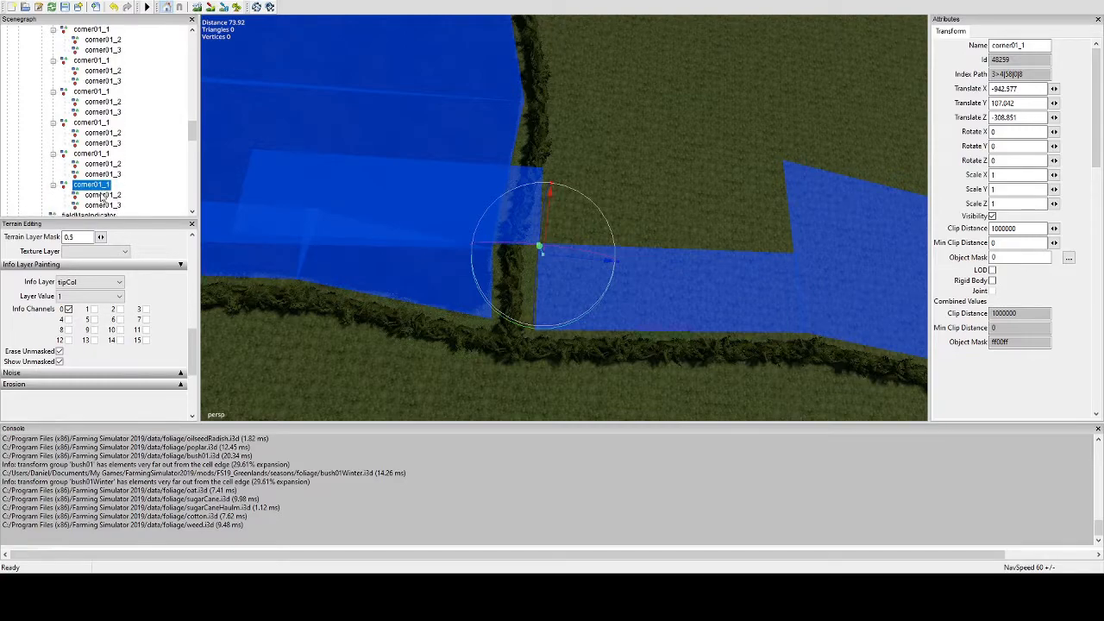
{"action": "left_click_drag", "start_coordinate": [301, 193], "coordinate": [449, 136]}
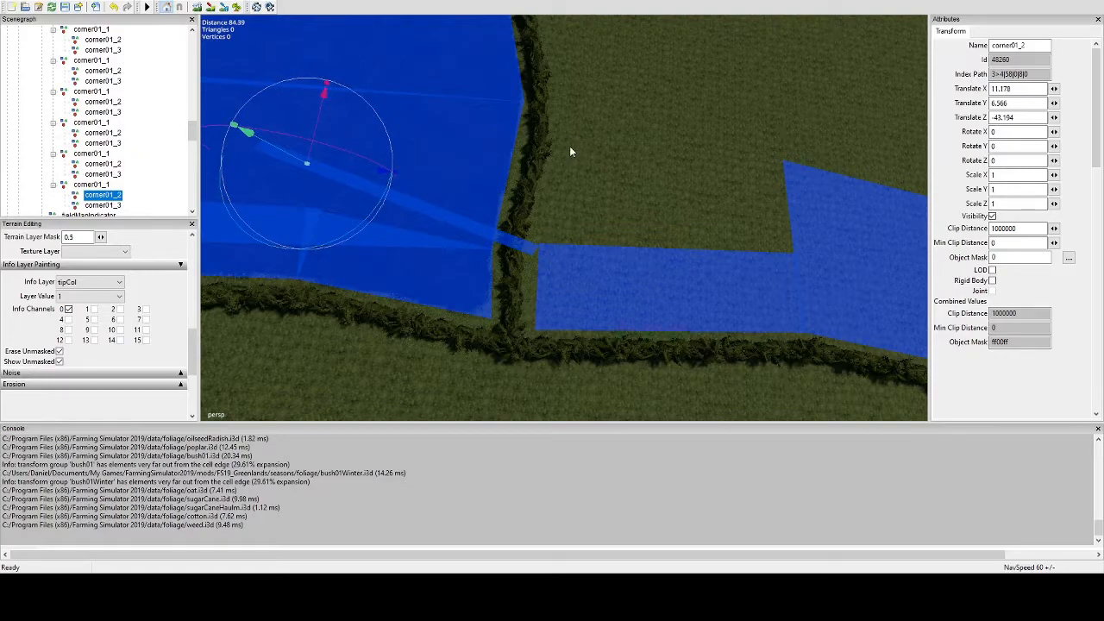
{"action": "key", "text": "ctrl+b"}
{"action": "left_click_drag", "start_coordinate": [605, 180], "coordinate": [522, 188], "text": "alt"}
{"action": "scroll", "coordinate": [577, 216], "scroll_direction": "up", "scroll_amount": 3}
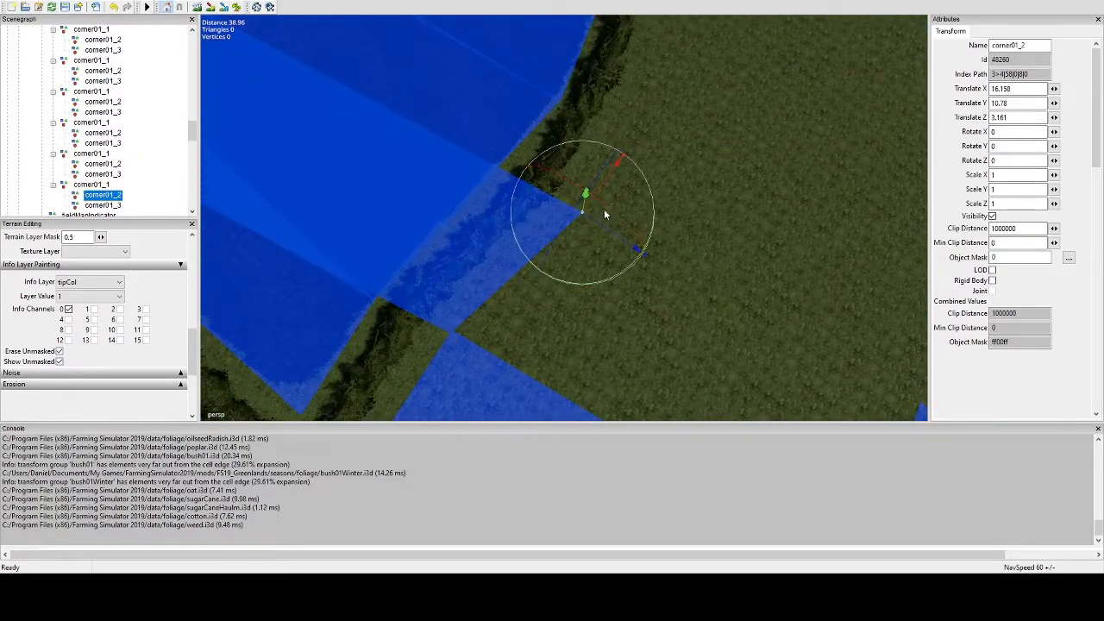
{"action": "mouse_move", "coordinate": [608, 225]}
{"action": "left_mouse_down"}
{"action": "mouse_move", "coordinate": [587, 209]}
{"action": "mouse_move", "coordinate": [663, 227]}
{"action": "mouse_move", "coordinate": [622, 209]}
{"action": "mouse_move", "coordinate": [609, 243]}
{"action": "left_mouse_up"}
{"action": "scroll", "coordinate": [608, 243], "scroll_direction": "down", "scroll_amount": 3}
{"action": "left_click_drag", "start_coordinate": [552, 149], "coordinate": [620, 161]}
{"action": "scroll", "coordinate": [553, 174], "scroll_direction": "down", "scroll_amount": 3}
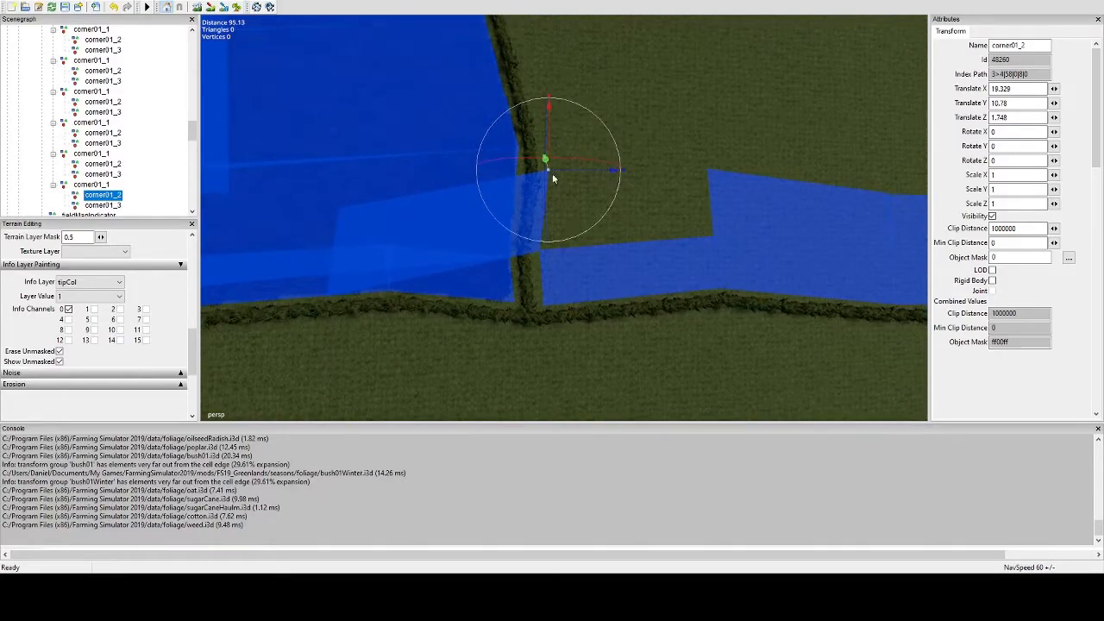
Step: Move the ninth group's corner01_3 across to the inner end of the neighbouring block, at about X 22.6 and Z 45.1
{"action": "left_click", "coordinate": [104, 205]}
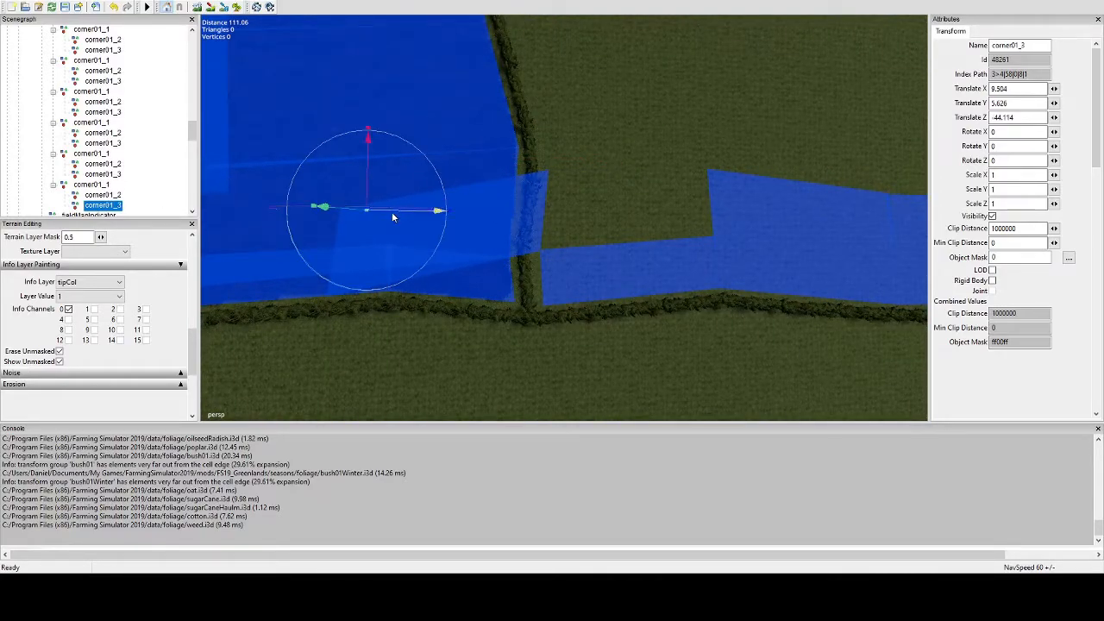
{"action": "left_click_drag", "start_coordinate": [392, 212], "coordinate": [815, 133]}
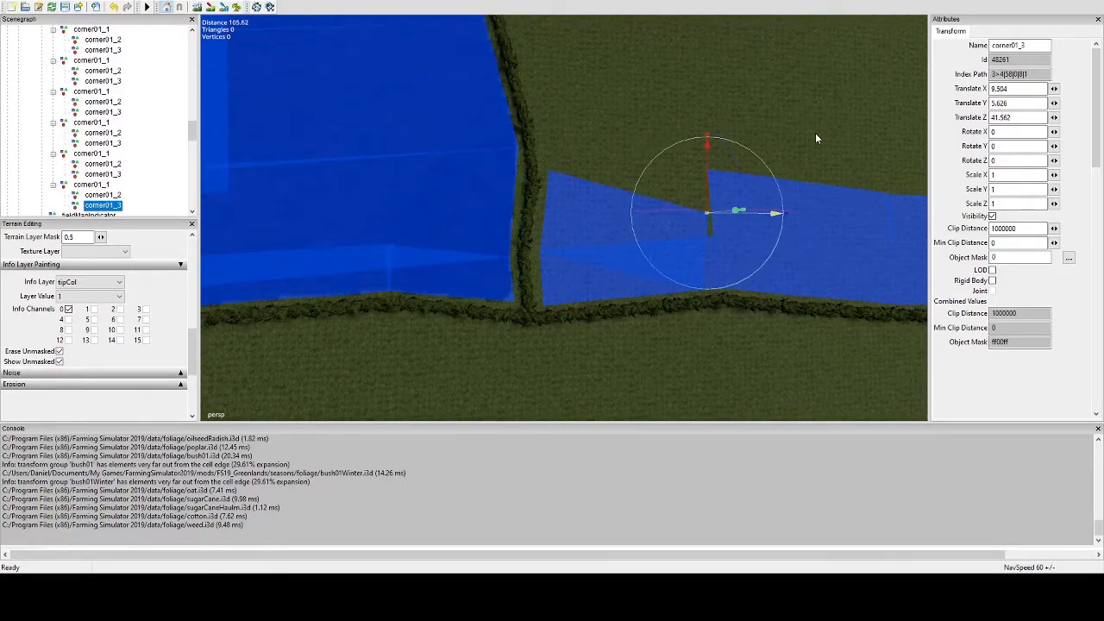
{"action": "left_click_drag", "start_coordinate": [710, 164], "coordinate": [730, 112]}
{"action": "left_click_drag", "start_coordinate": [747, 160], "coordinate": [696, 190]}
{"action": "scroll", "coordinate": [604, 191], "scroll_direction": "up", "scroll_amount": 3}
{"action": "left_click_drag", "start_coordinate": [576, 194], "coordinate": [541, 195], "text": "alt"}
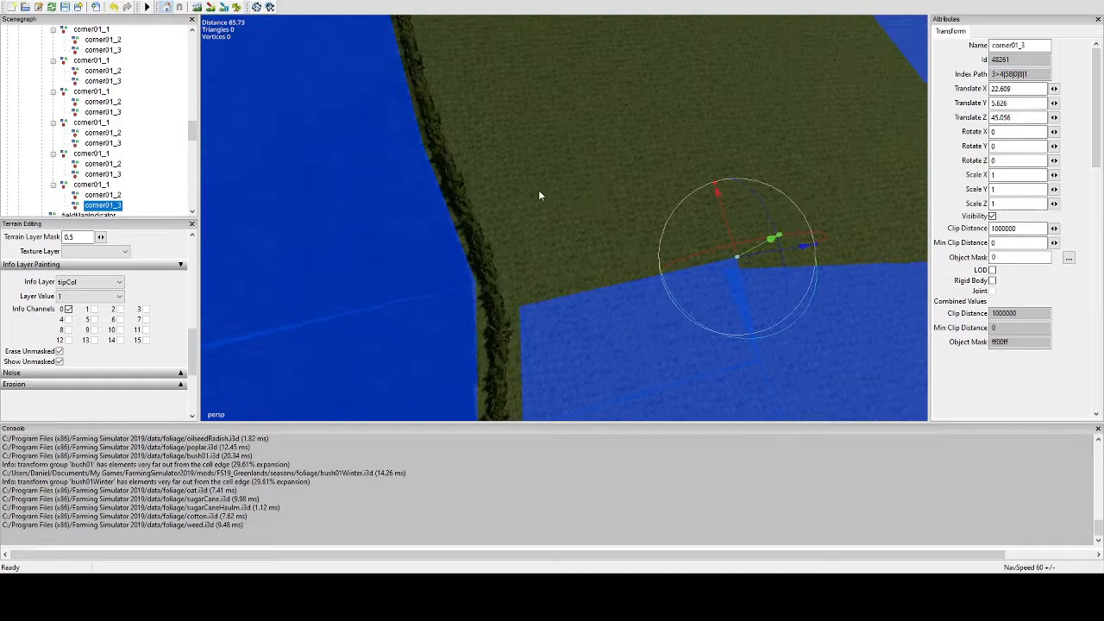
Step: Duplicate the ninth corner01_1 group and place the copy at the ninth block's far corner beside the crossing hedge, about X -923.5 and Z -307.1
{"action": "left_click", "coordinate": [93, 184]}
{"action": "left_click_drag", "start_coordinate": [475, 178], "coordinate": [587, 216], "text": "alt"}
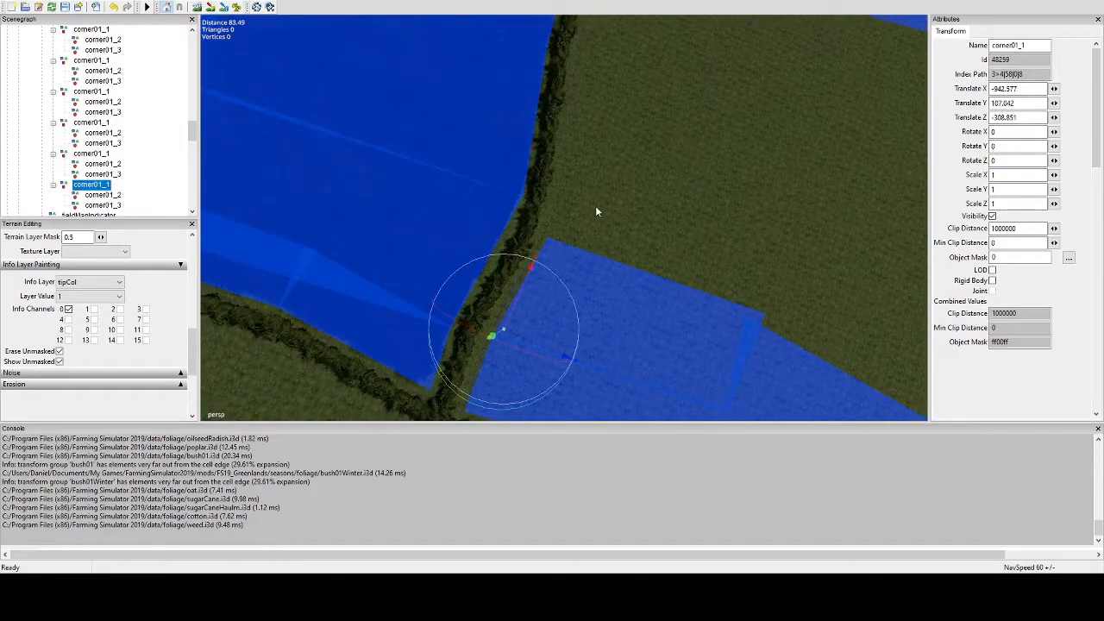
{"action": "key", "text": "ctrl+d"}
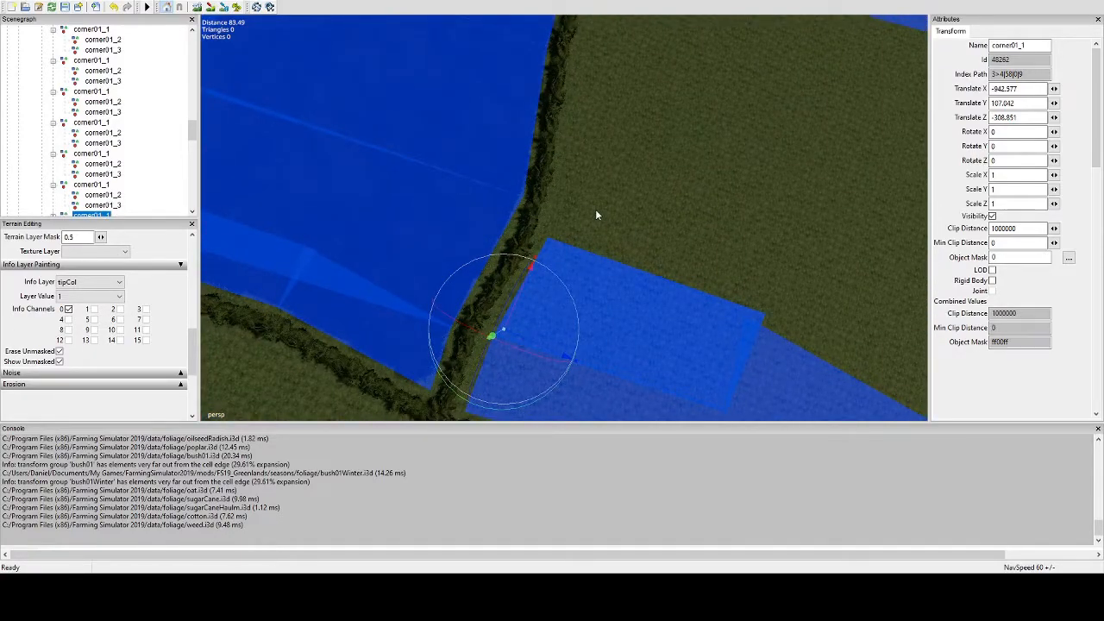
{"action": "key", "text": "ctrl+b"}
{"action": "left_click", "coordinate": [548, 240]}
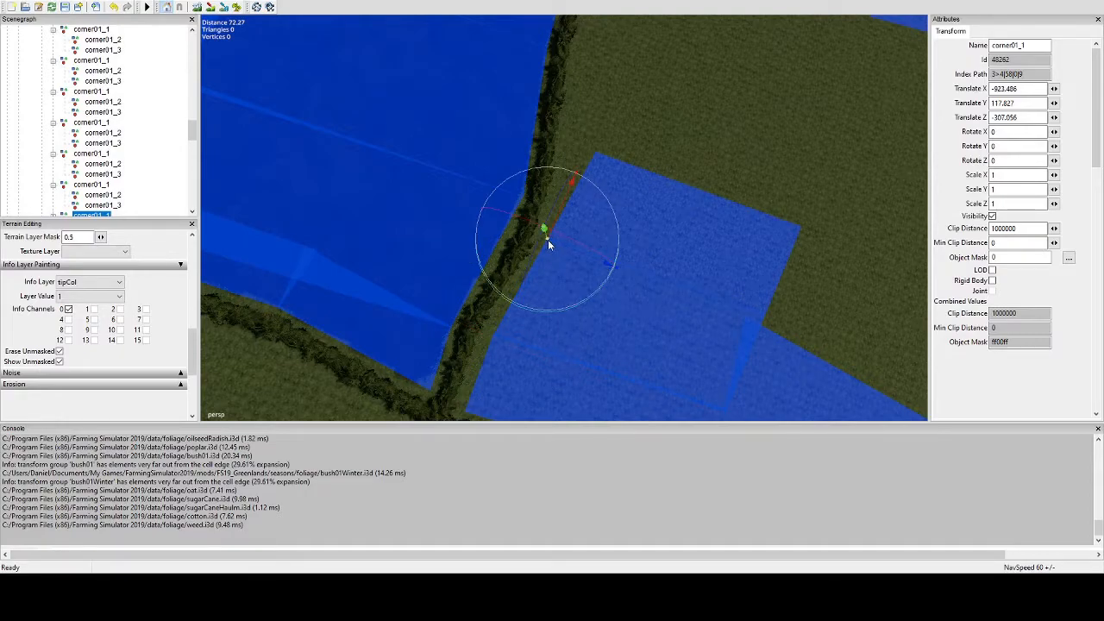
Step: Nudge the tenth corner01_1 group slightly towards the crossing hedge along its Z axis, to about Z -307.12
{"action": "left_click_drag", "start_coordinate": [548, 241], "coordinate": [564, 221], "text": "alt"}
{"action": "scroll", "coordinate": [564, 224], "scroll_direction": "up", "scroll_amount": 5}
{"action": "middle_click_drag", "start_coordinate": [564, 223], "coordinate": [584, 145], "text": "alt"}
{"action": "left_click_drag", "start_coordinate": [584, 144], "coordinate": [570, 175], "text": "alt"}
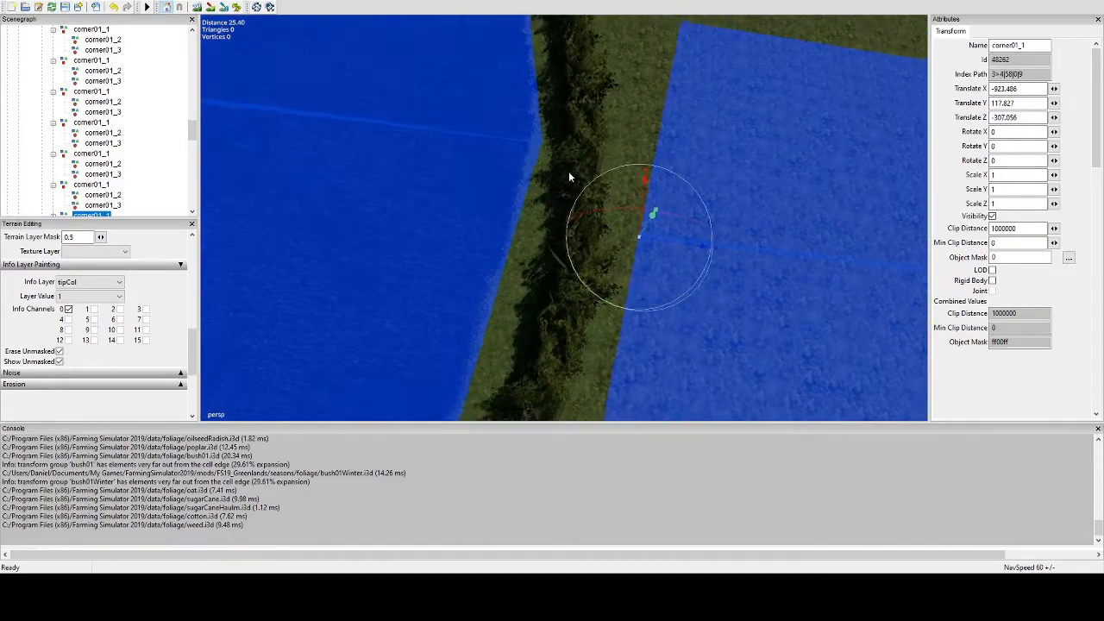
{"action": "middle_click_drag", "start_coordinate": [569, 175], "coordinate": [586, 188], "text": "alt"}
{"action": "scroll", "coordinate": [590, 233], "scroll_direction": "up", "scroll_amount": 3}
{"action": "left_click_drag", "start_coordinate": [591, 236], "coordinate": [582, 261]}
{"action": "scroll", "coordinate": [589, 233], "scroll_direction": "down", "scroll_amount": 6}
{"action": "middle_click_drag", "start_coordinate": [581, 261], "coordinate": [642, 276], "text": "alt"}
{"action": "scroll", "coordinate": [93, 205], "scroll_direction": "down", "scroll_amount": 1}
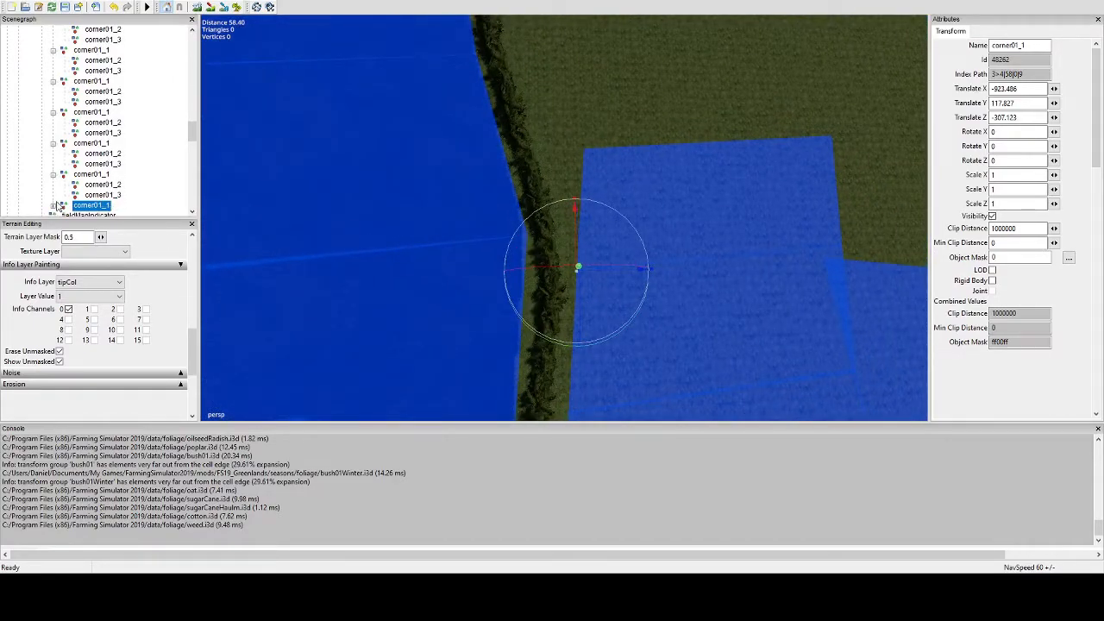
Step: Place the tenth group's corner01_2 further along the field side of the crossing hedge, at about X 43.3 and Z -10.3
{"action": "left_click", "coordinate": [101, 214]}
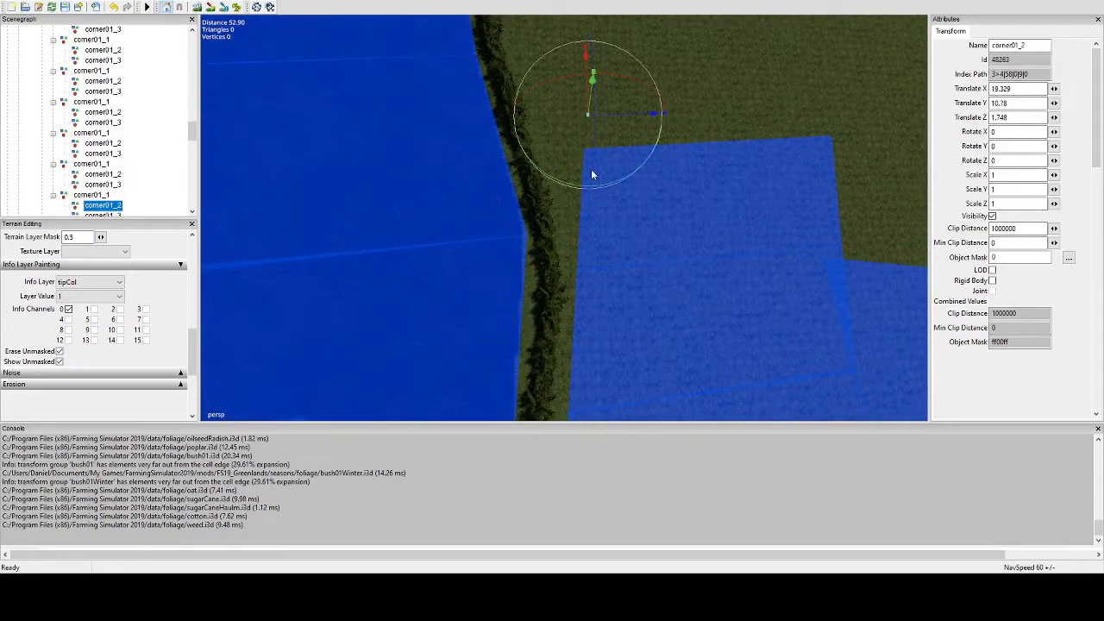
{"action": "left_click_drag", "start_coordinate": [644, 116], "coordinate": [425, 155]}
{"action": "middle_click_drag", "start_coordinate": [425, 156], "coordinate": [267, 160], "text": "alt"}
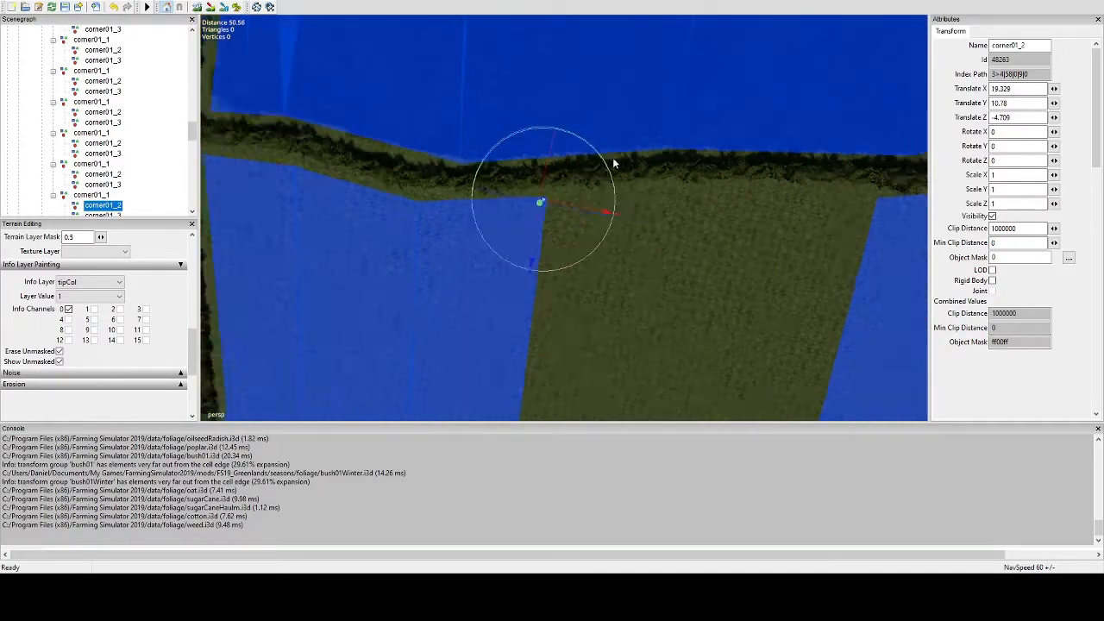
{"action": "scroll", "coordinate": [614, 162], "scroll_direction": "down", "scroll_amount": 3}
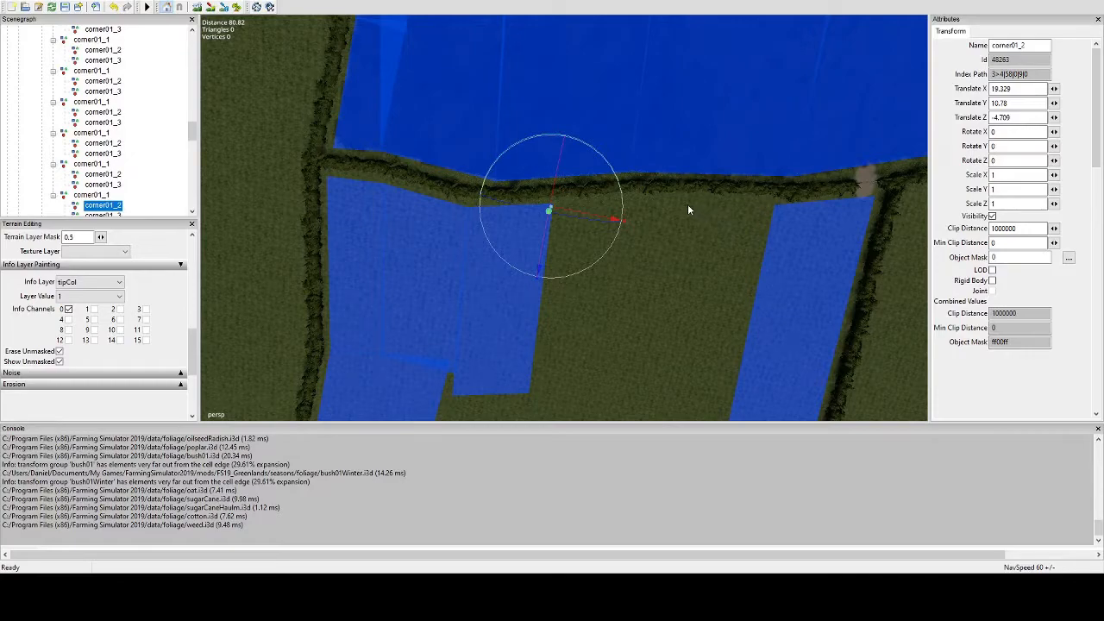
{"action": "key", "text": "ctrl+b"}
{"action": "left_click", "coordinate": [730, 209]}
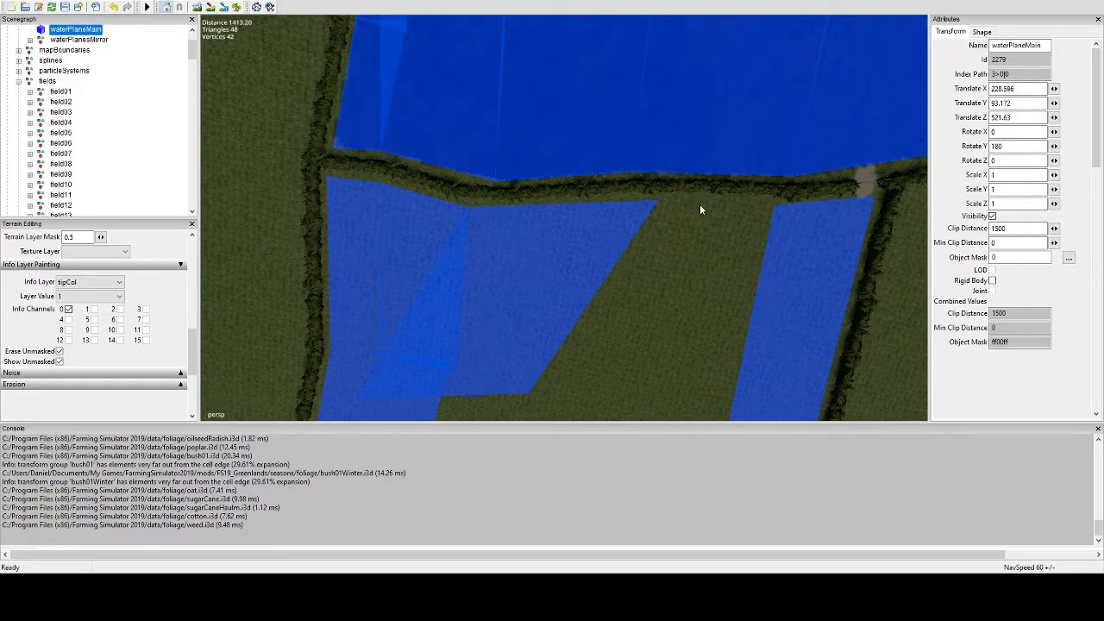
Step: Reselect the tenth group's corner01_2 and nudge it closer to the crossing hedge, to a Z of about -10.6
{"action": "left_click_drag", "start_coordinate": [192, 53], "coordinate": [197, 143]}
{"action": "left_click", "coordinate": [94, 92]}
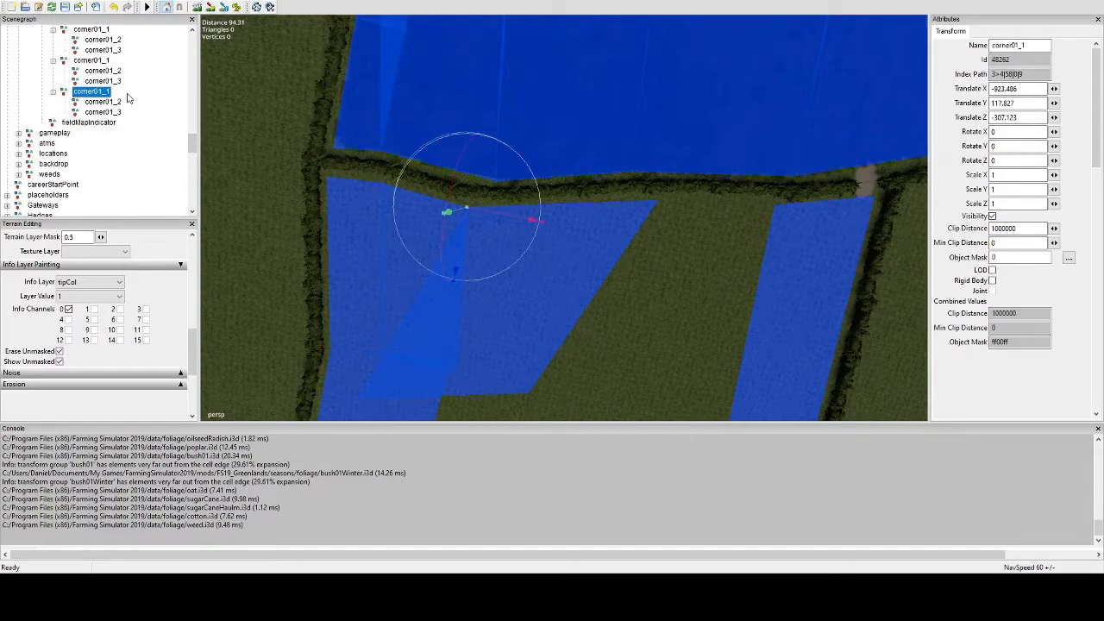
{"action": "left_click", "coordinate": [111, 103]}
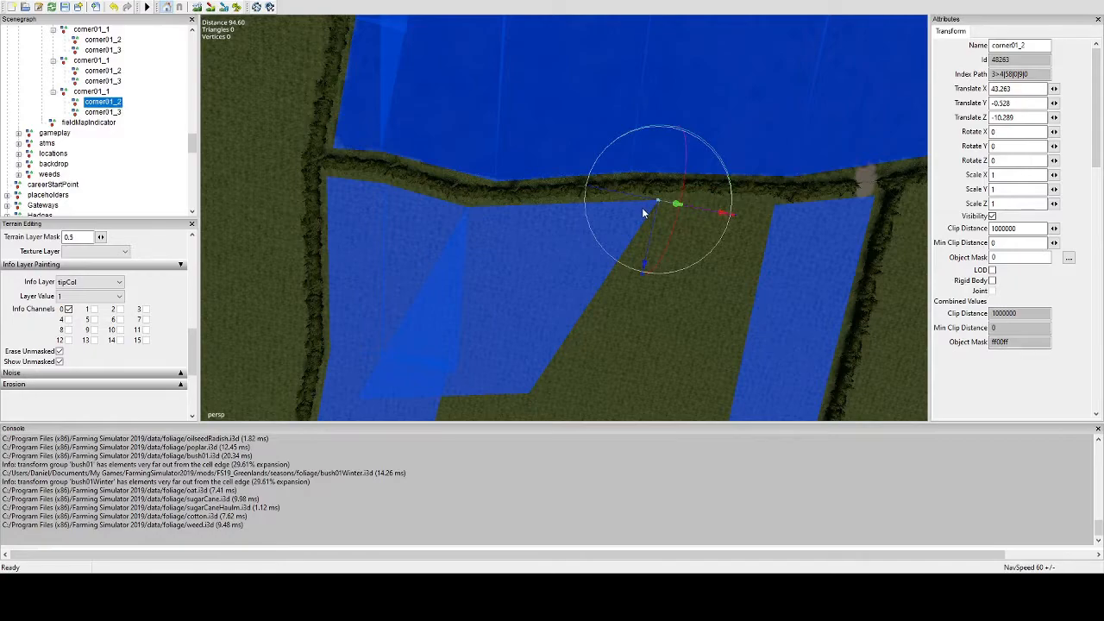
{"action": "left_click_drag", "start_coordinate": [643, 213], "coordinate": [632, 239], "text": "alt"}
{"action": "scroll", "coordinate": [632, 233], "scroll_direction": "up", "scroll_amount": 3}
{"action": "middle_click_drag", "start_coordinate": [632, 233], "coordinate": [604, 147], "text": "alt"}
{"action": "scroll", "coordinate": [566, 186], "scroll_direction": "up", "scroll_amount": 3}
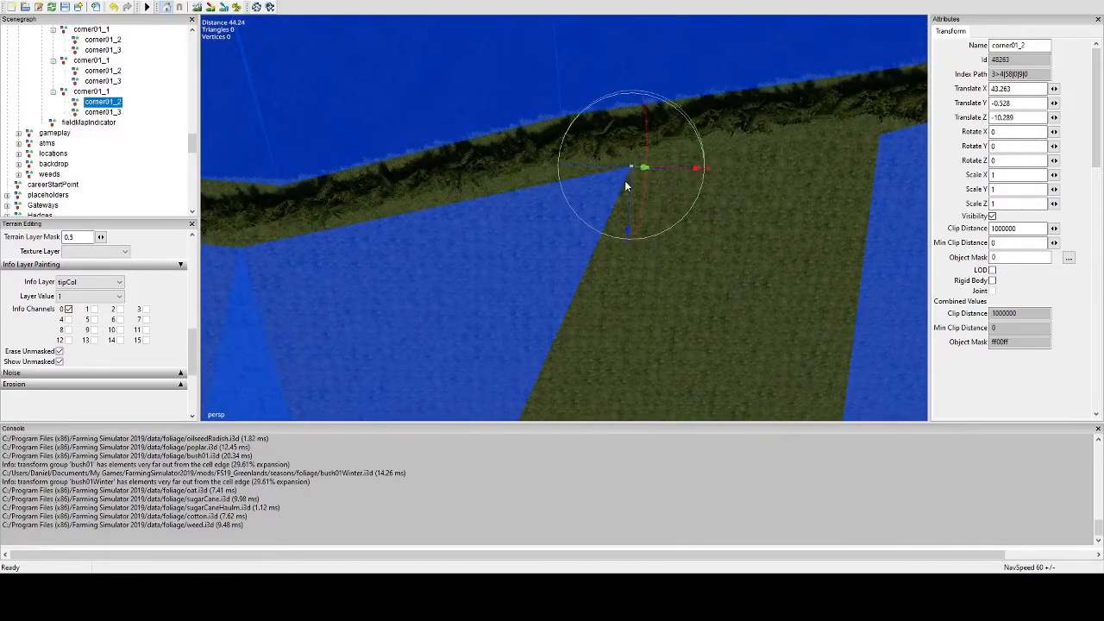
{"action": "left_click_drag", "start_coordinate": [630, 188], "coordinate": [764, 168]}
{"action": "scroll", "coordinate": [651, 176], "scroll_direction": "down", "scroll_amount": 5}
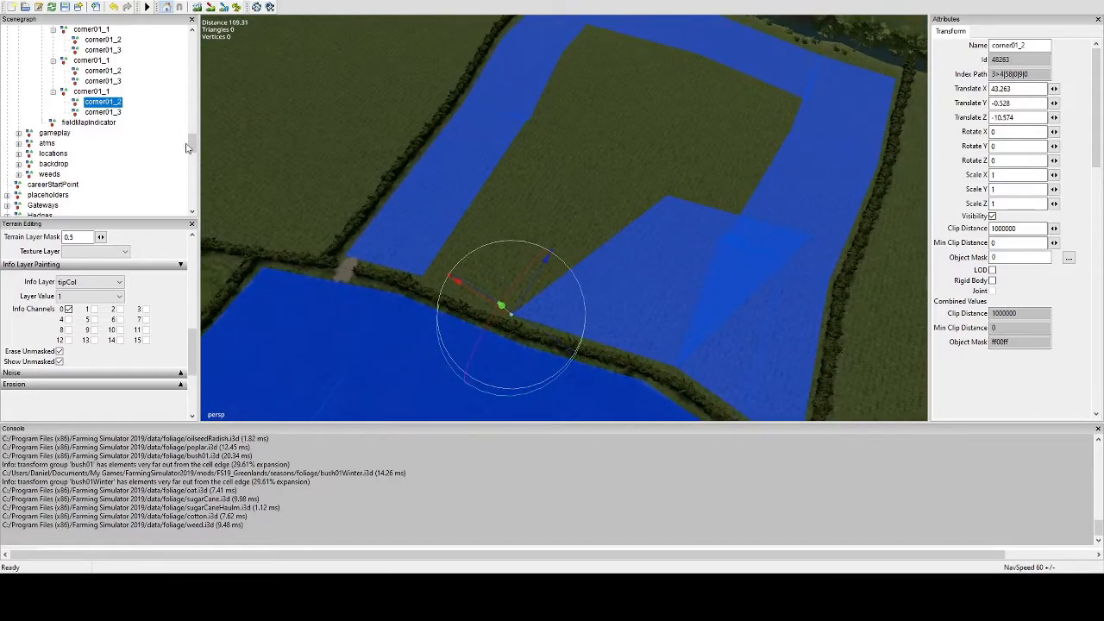
Step: Square off the tenth block by moving its corner01_3 to about X 43.5 and Z 34.4
{"action": "left_click", "coordinate": [120, 113]}
{"action": "left_click_drag", "start_coordinate": [648, 161], "coordinate": [670, 180]}
{"action": "left_click_drag", "start_coordinate": [587, 102], "coordinate": [525, 139]}
{"action": "left_click_drag", "start_coordinate": [512, 183], "coordinate": [566, 164], "text": "alt"}
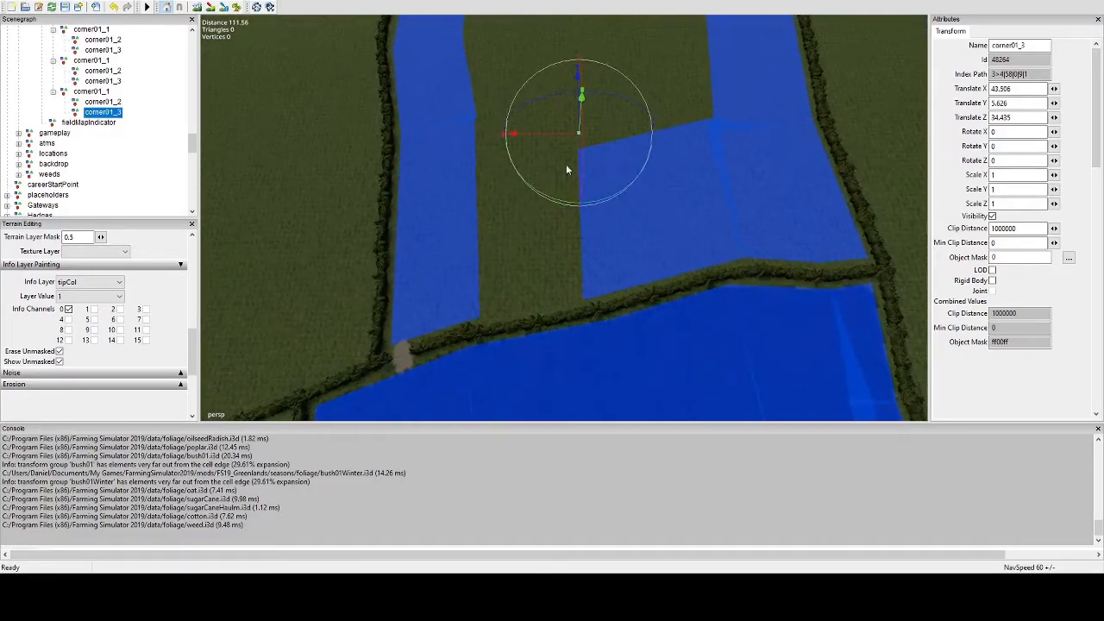
Step: Duplicate the tenth corner01_1 group and place the copy at the tenth block's hedge-side corner, about X -880.9 and Z -317.1
{"action": "left_click", "coordinate": [99, 92]}
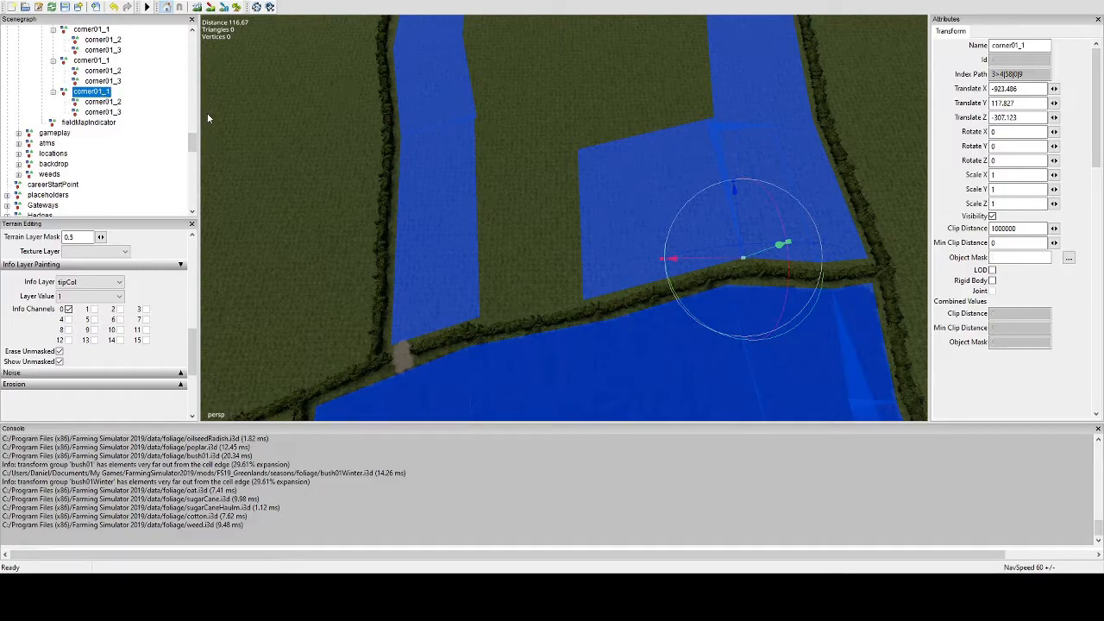
{"action": "key", "text": "ctrl+d"}
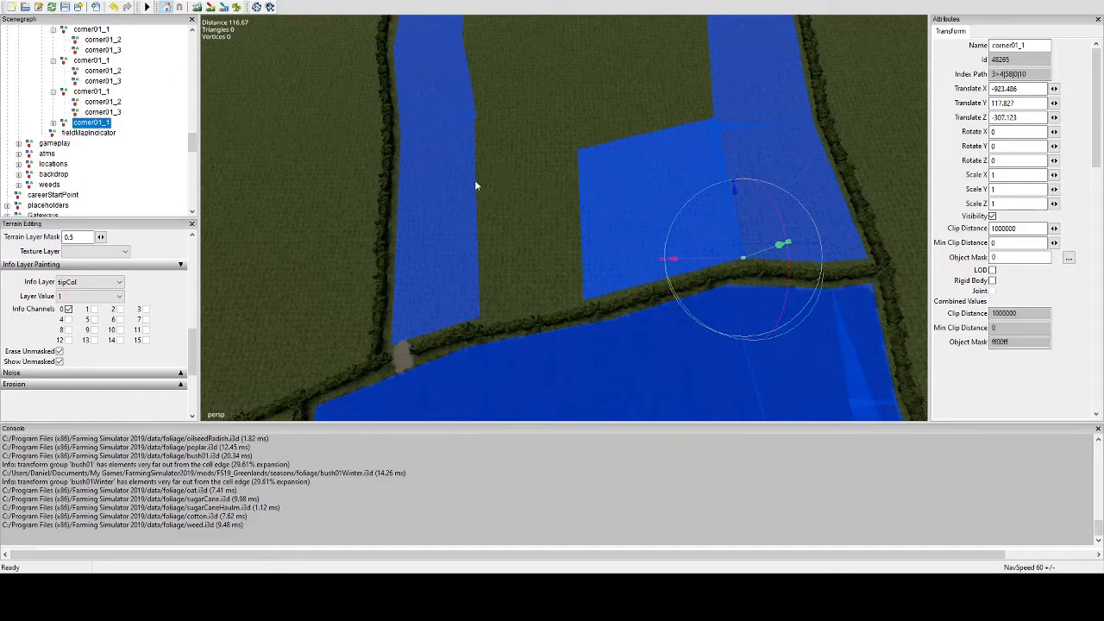
{"action": "key", "text": "ctrl+b"}
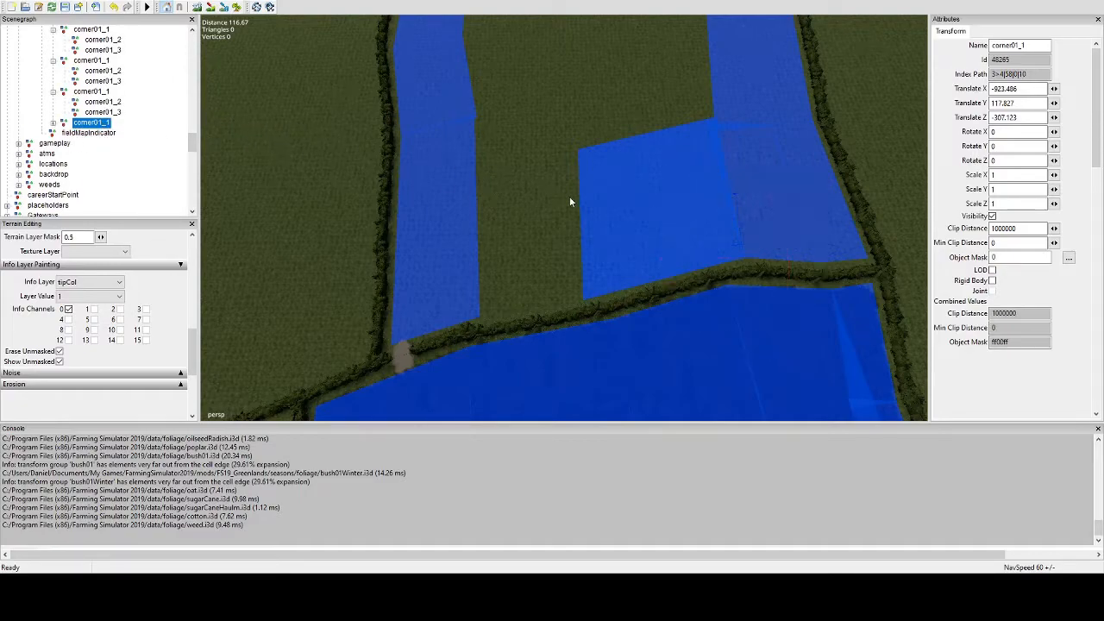
{"action": "left_click", "coordinate": [584, 298]}
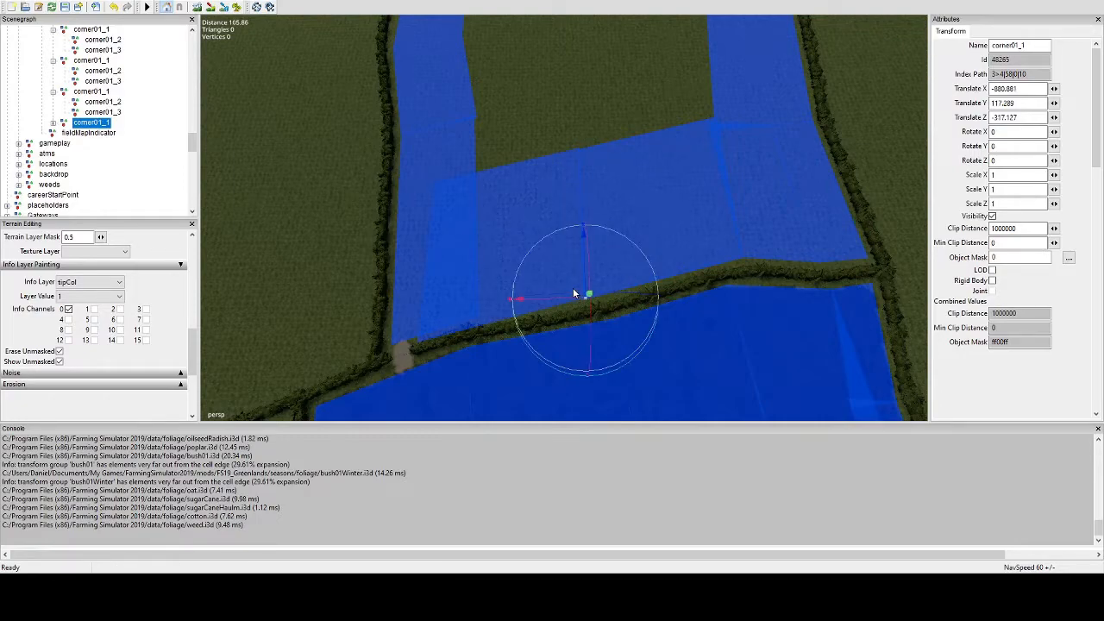
Step: Fine-tune the eleventh corner01_1 group's position along the crossing hedge, to about X -880.4 and Z -317.6
{"action": "left_click_drag", "start_coordinate": [573, 290], "coordinate": [449, 290], "text": "alt"}
{"action": "scroll", "coordinate": [432, 184], "scroll_direction": "up", "scroll_amount": 6}
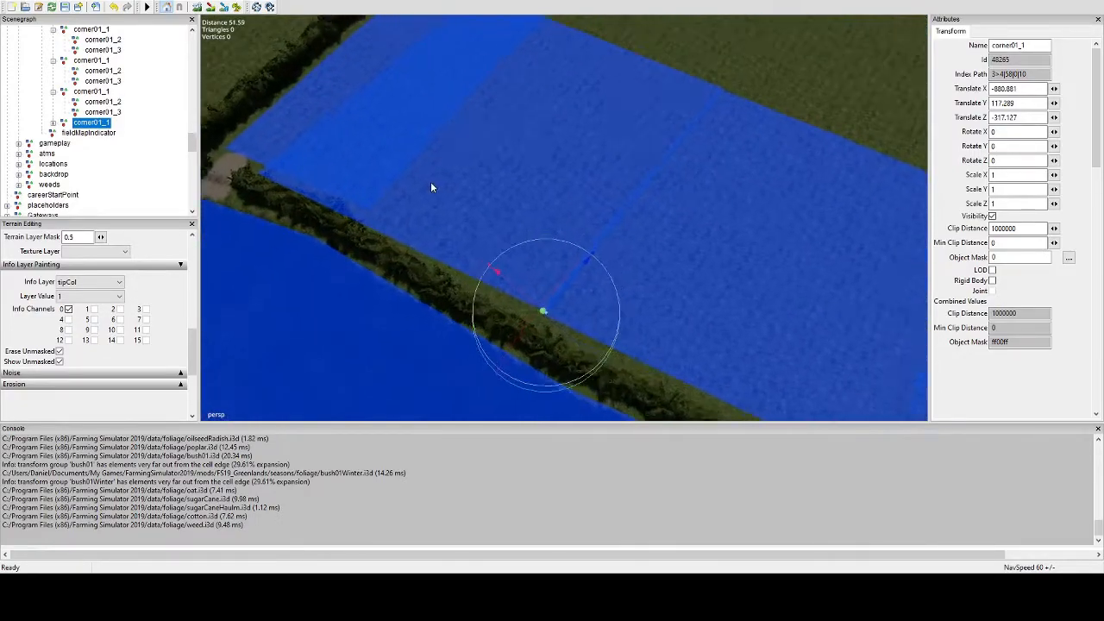
{"action": "scroll", "coordinate": [484, 244], "scroll_direction": "up", "scroll_amount": 5}
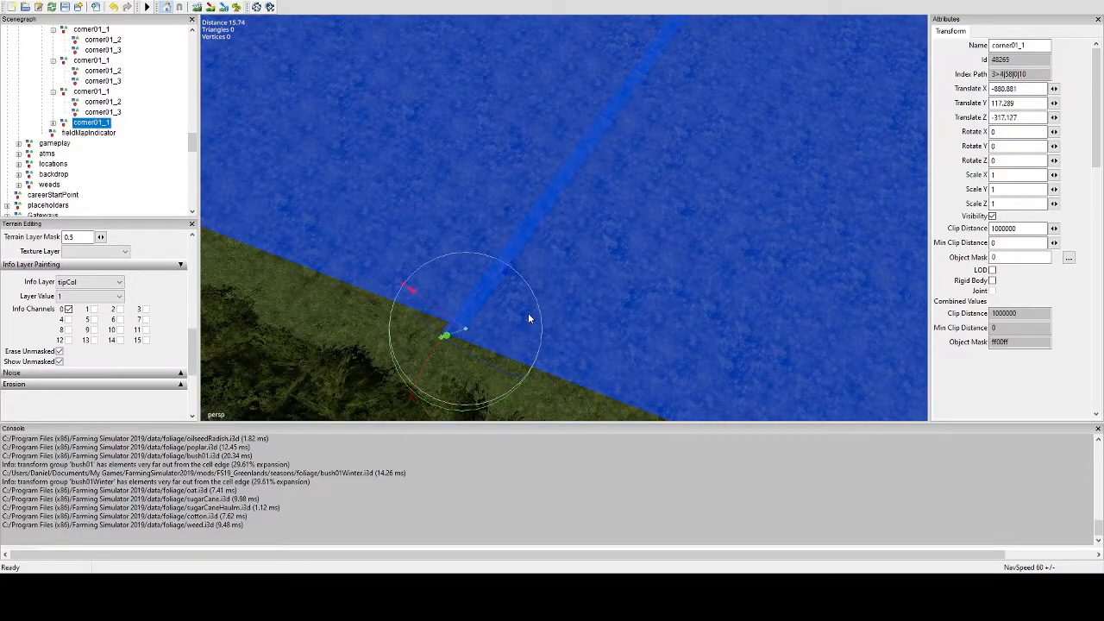
{"action": "left_click_drag", "start_coordinate": [492, 296], "coordinate": [481, 343]}
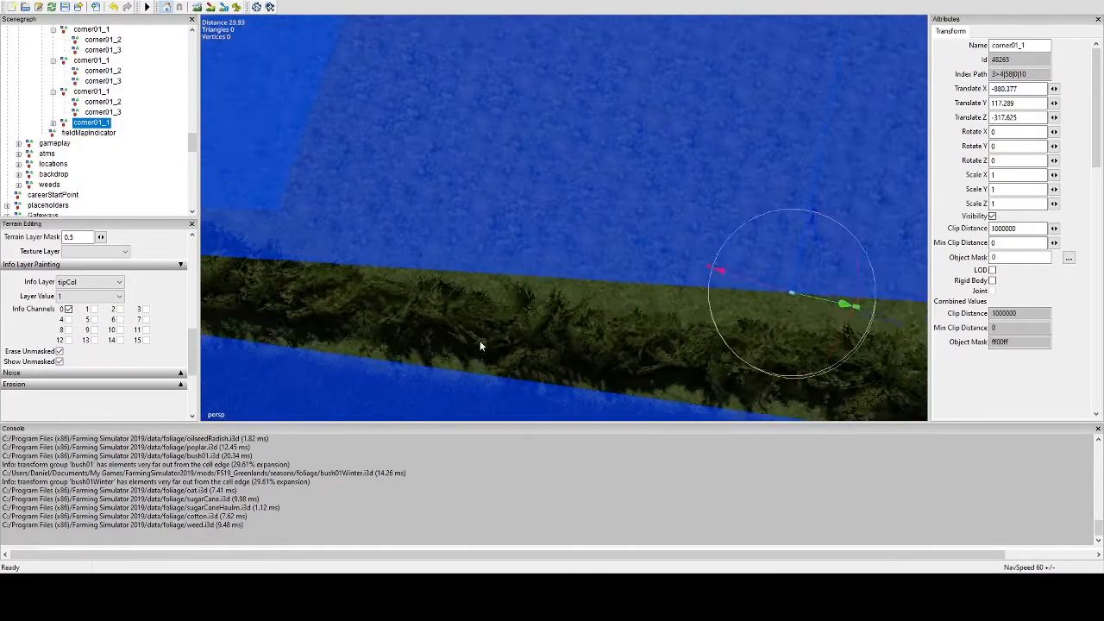
{"action": "scroll", "coordinate": [496, 345], "scroll_direction": "down", "scroll_amount": 4}
{"action": "scroll", "coordinate": [496, 343], "scroll_direction": "down", "scroll_amount": 2}
Step: Place the eleventh group's corner01_2 at the bend of the crossing hedge near the gateway, at about X 27.3 and Z -4.0
{"action": "left_click", "coordinate": [53, 124]}
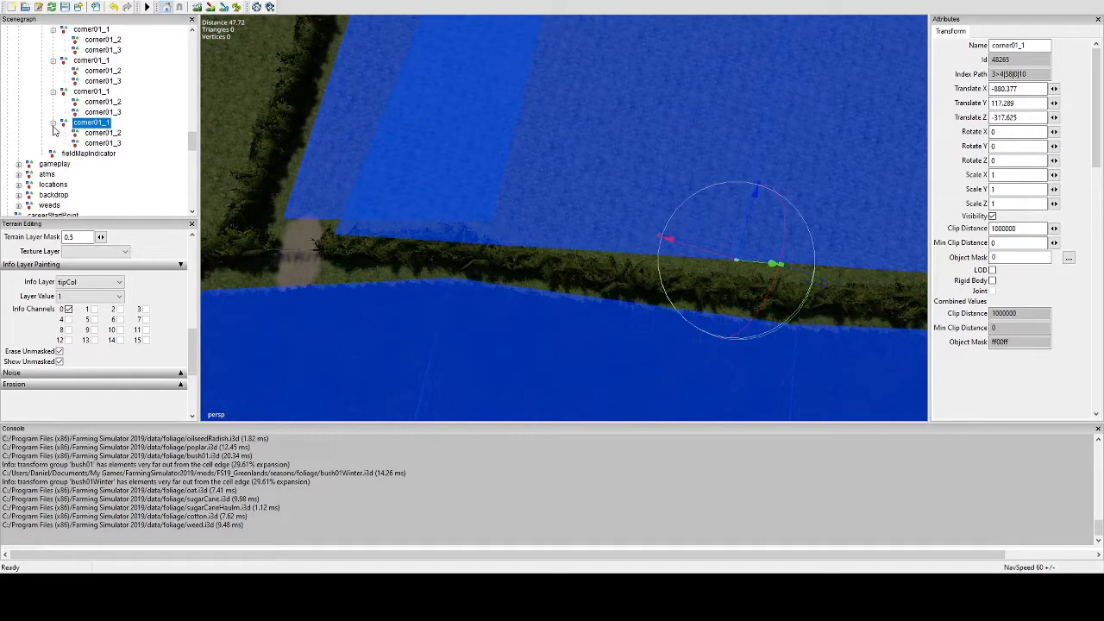
{"action": "left_click", "coordinate": [100, 133]}
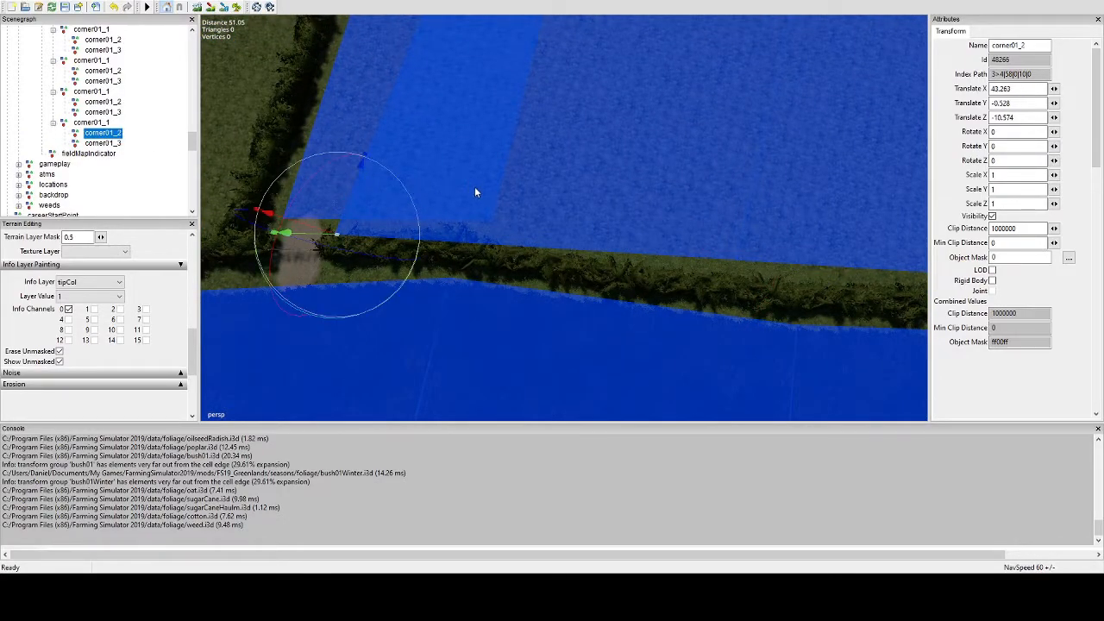
{"action": "key", "text": "ctrl+b"}
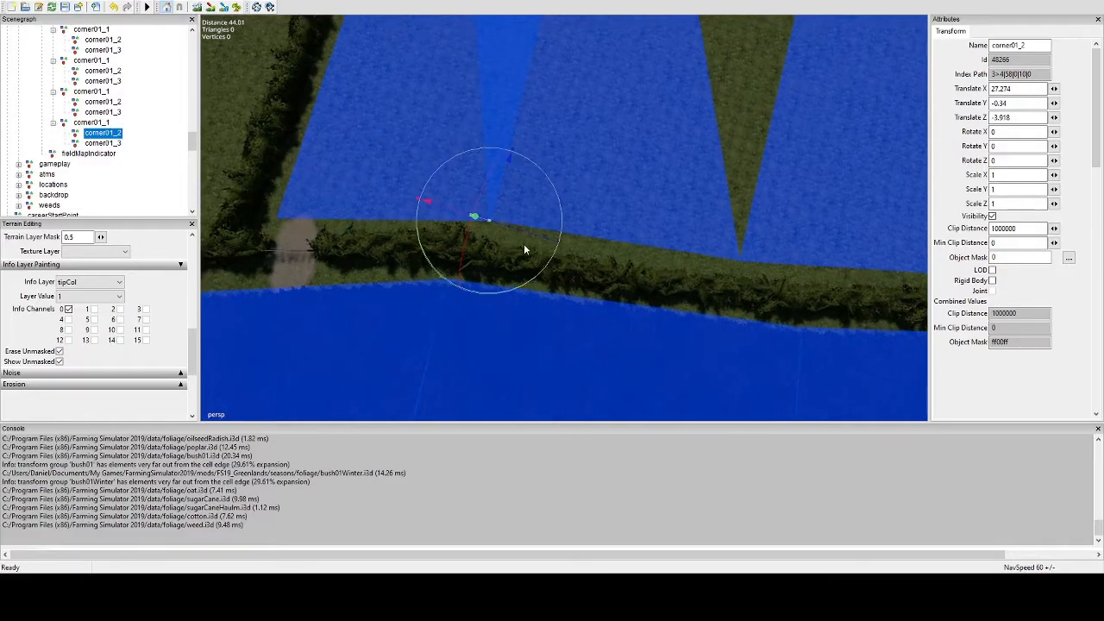
{"action": "key", "text": "f"}
{"action": "scroll", "coordinate": [551, 242], "scroll_direction": "up", "scroll_amount": 5}
{"action": "middle_click_drag", "start_coordinate": [576, 202], "coordinate": [521, 201], "text": "alt"}
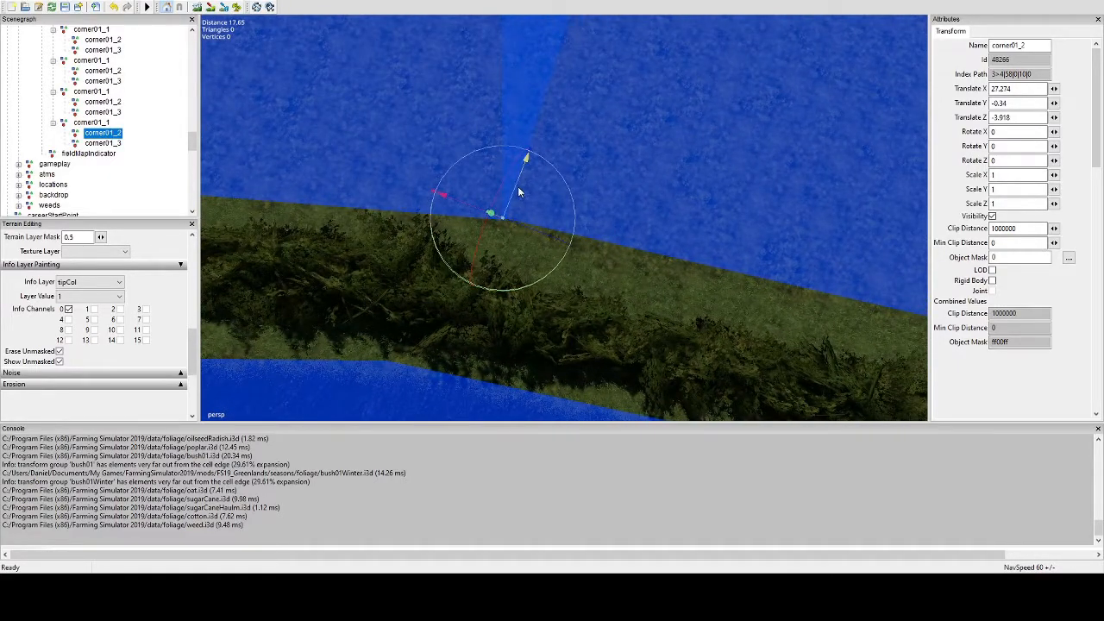
{"action": "left_click_drag", "start_coordinate": [519, 189], "coordinate": [546, 178]}
{"action": "scroll", "coordinate": [546, 178], "scroll_direction": "down", "scroll_amount": 7}
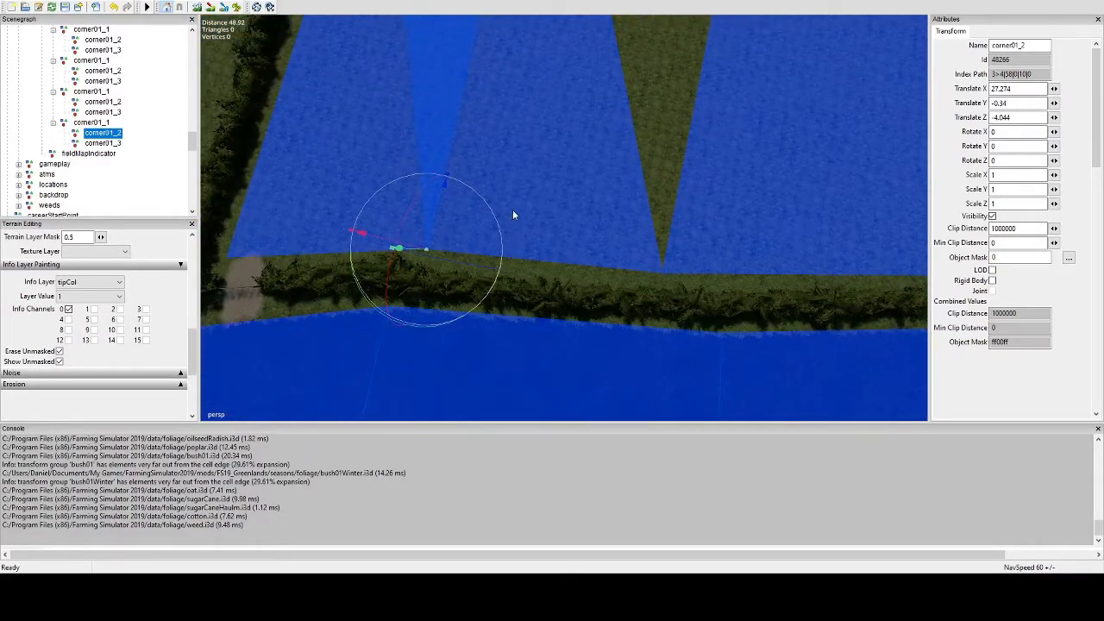
Step: Pull the eleventh group's corner01_3 back from the outer hedge along its X axis, to about X 27.5
{"action": "left_click_drag", "start_coordinate": [512, 211], "coordinate": [496, 246], "text": "alt"}
{"action": "left_click", "coordinate": [115, 144]}
{"action": "left_click_drag", "start_coordinate": [321, 105], "coordinate": [371, 138], "text": "alt"}
{"action": "scroll", "coordinate": [388, 129], "scroll_direction": "down", "scroll_amount": 4}
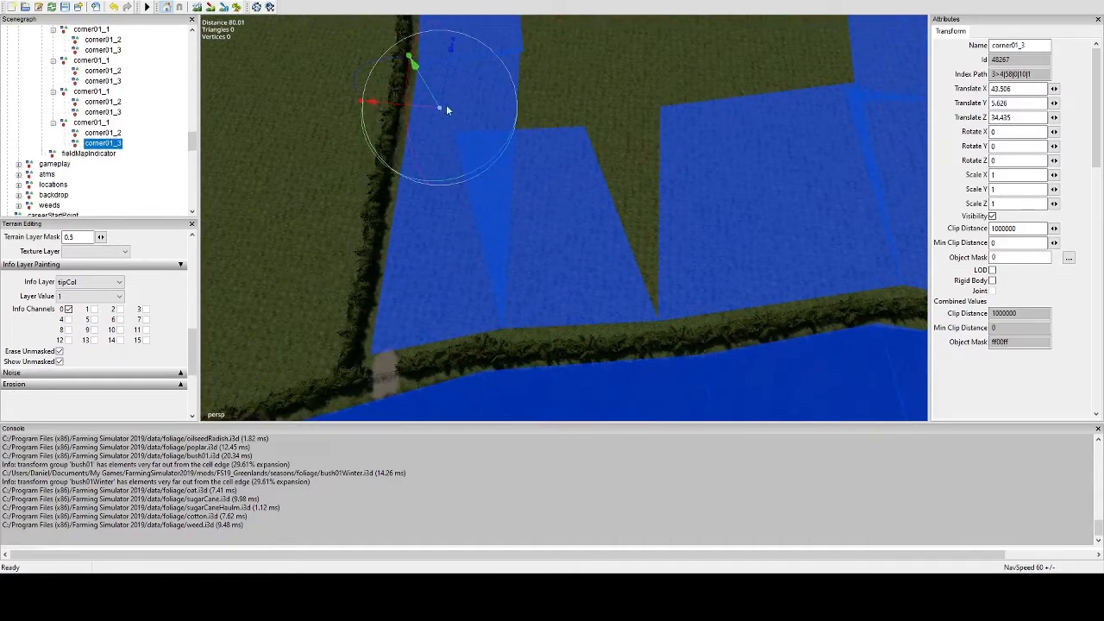
{"action": "left_click_drag", "start_coordinate": [429, 108], "coordinate": [281, 175]}
Step: Extend the eleventh block over the gap beside the gateway-side strip, moving corner01_2 towards the gateway and corner01_3 to about X 33.8
{"action": "left_click", "coordinate": [102, 133]}
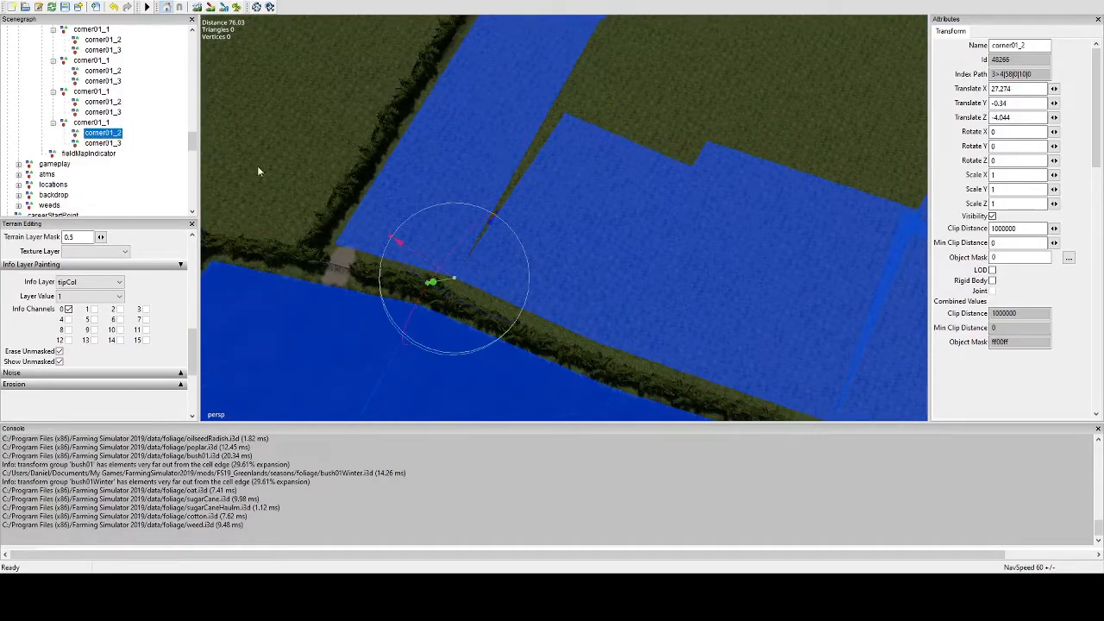
{"action": "left_click_drag", "start_coordinate": [400, 247], "coordinate": [357, 229]}
{"action": "left_click", "coordinate": [107, 143]}
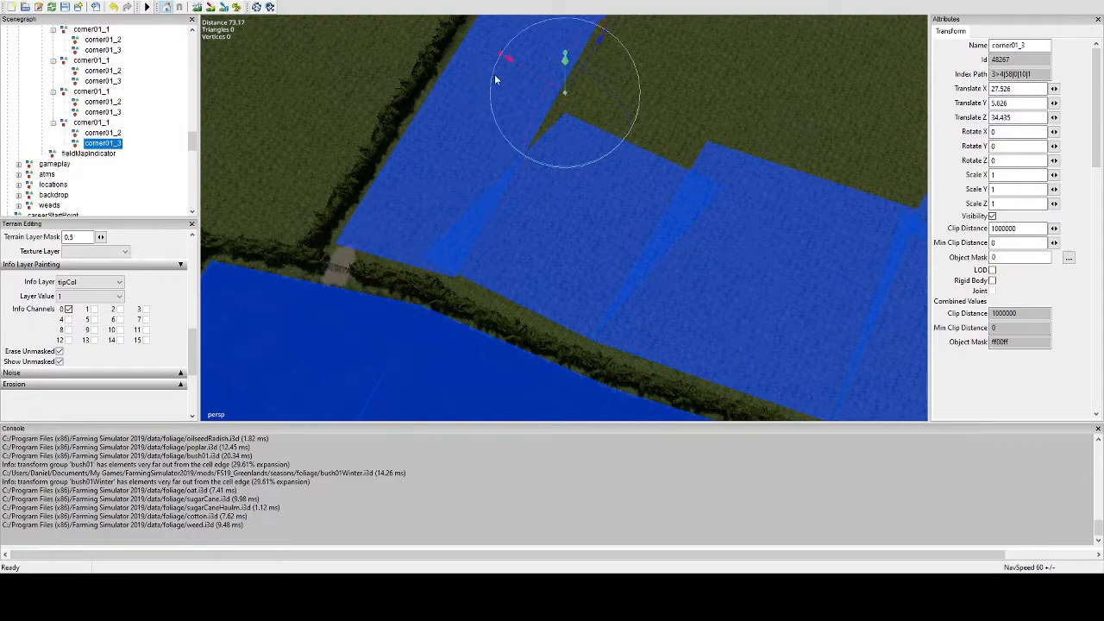
{"action": "left_click_drag", "start_coordinate": [496, 79], "coordinate": [496, 73]}
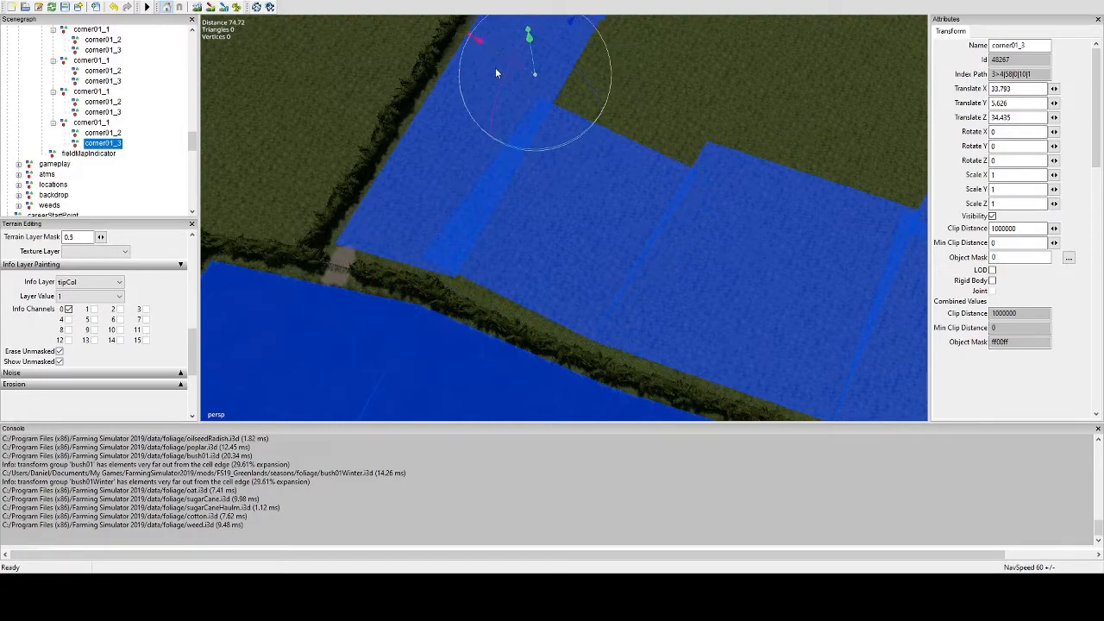
Step: Extend the eleventh group's corner01_3 further into the field, to a Z of about 40.0
{"action": "left_click", "coordinate": [111, 134]}
{"action": "left_click_drag", "start_coordinate": [441, 232], "coordinate": [690, 243]}
{"action": "left_click", "coordinate": [117, 144]}
{"action": "left_click_drag", "start_coordinate": [502, 176], "coordinate": [626, 149]}
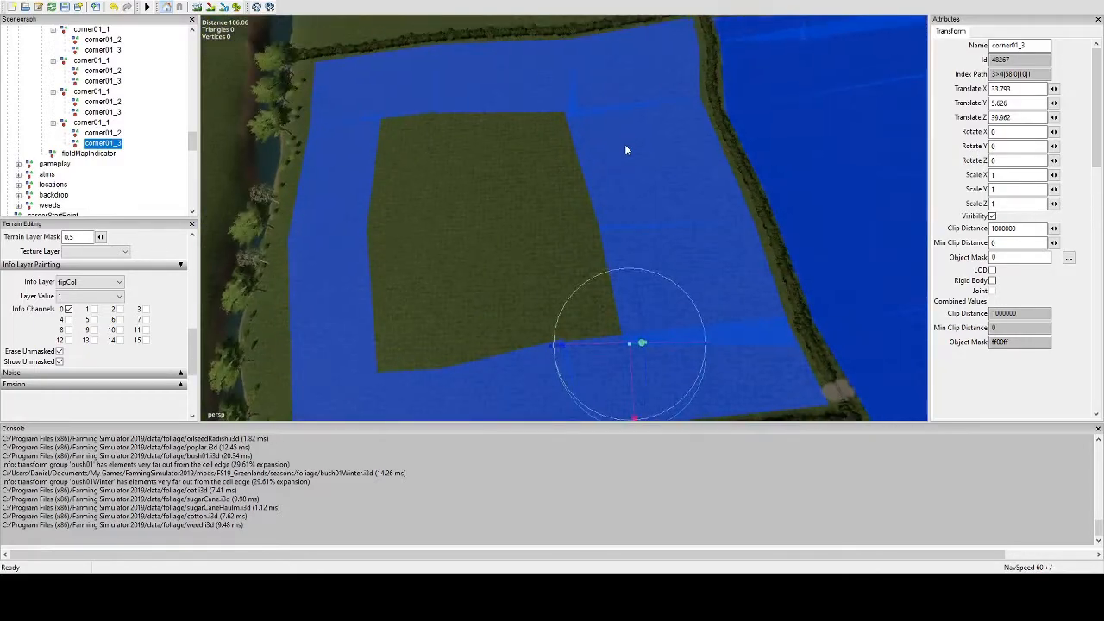
Step: Duplicate the eleventh corner01_1 group to add a twelfth block to field59
{"action": "scroll", "coordinate": [626, 150], "scroll_direction": "down", "scroll_amount": 2}
{"action": "left_click", "coordinate": [93, 124]}
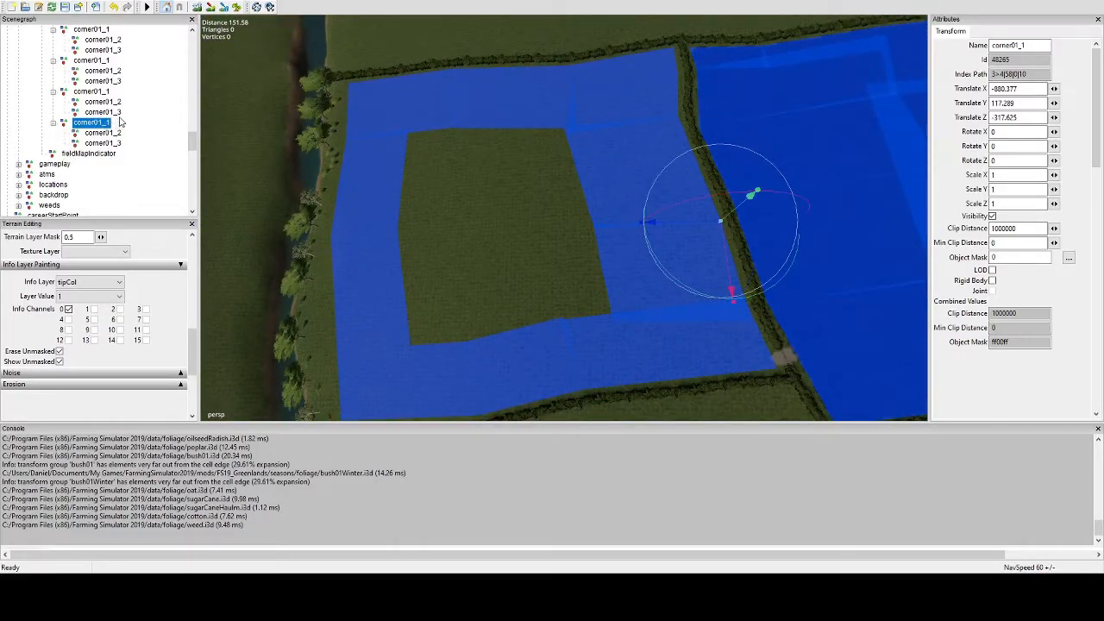
{"action": "key", "text": "ctrl+d"}
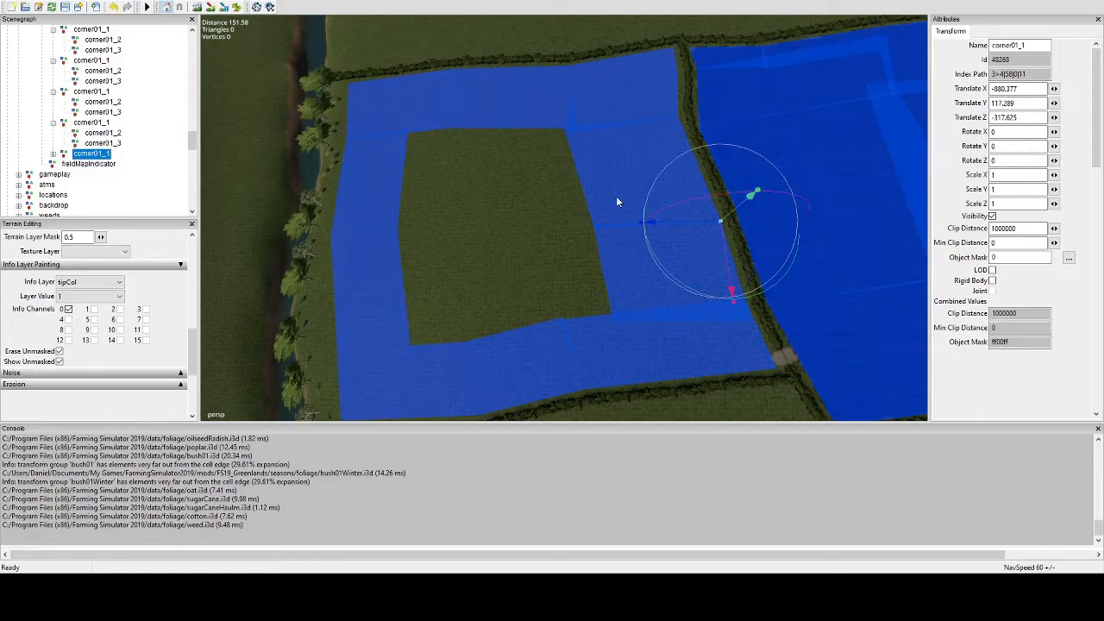
Step: Place the twelfth group's corner01_1 on the inner edge of the existing blocks, at about X -930.2 and Z -269.9
{"action": "left_click", "coordinate": [592, 106]}
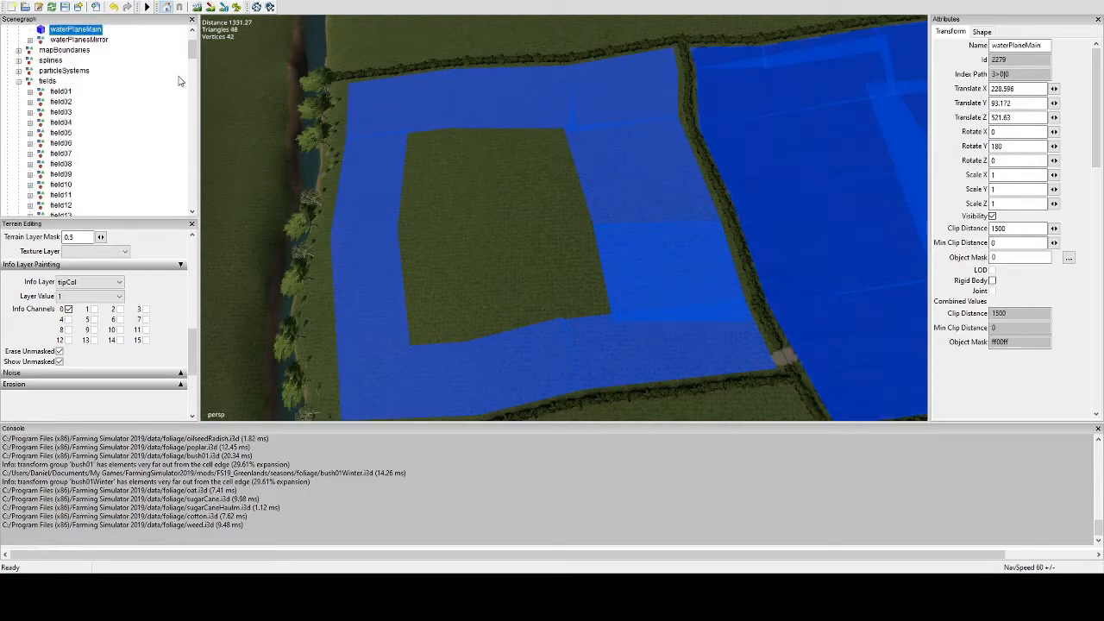
{"action": "left_click_drag", "start_coordinate": [195, 52], "coordinate": [196, 149]}
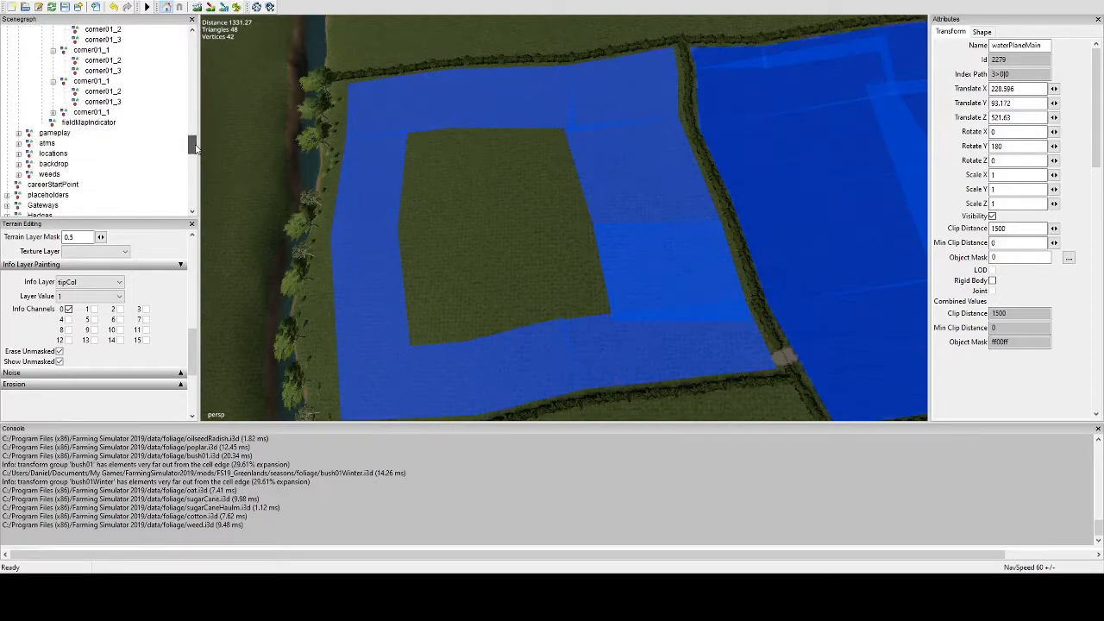
{"action": "left_click", "coordinate": [91, 113]}
{"action": "key", "text": "ctrl+b"}
{"action": "left_click", "coordinate": [570, 121]}
{"action": "left_click_drag", "start_coordinate": [624, 128], "coordinate": [259, 140], "text": "alt"}
{"action": "scroll", "coordinate": [617, 213], "scroll_direction": "down", "scroll_amount": 2}
{"action": "left_click_drag", "start_coordinate": [578, 221], "coordinate": [533, 219]}
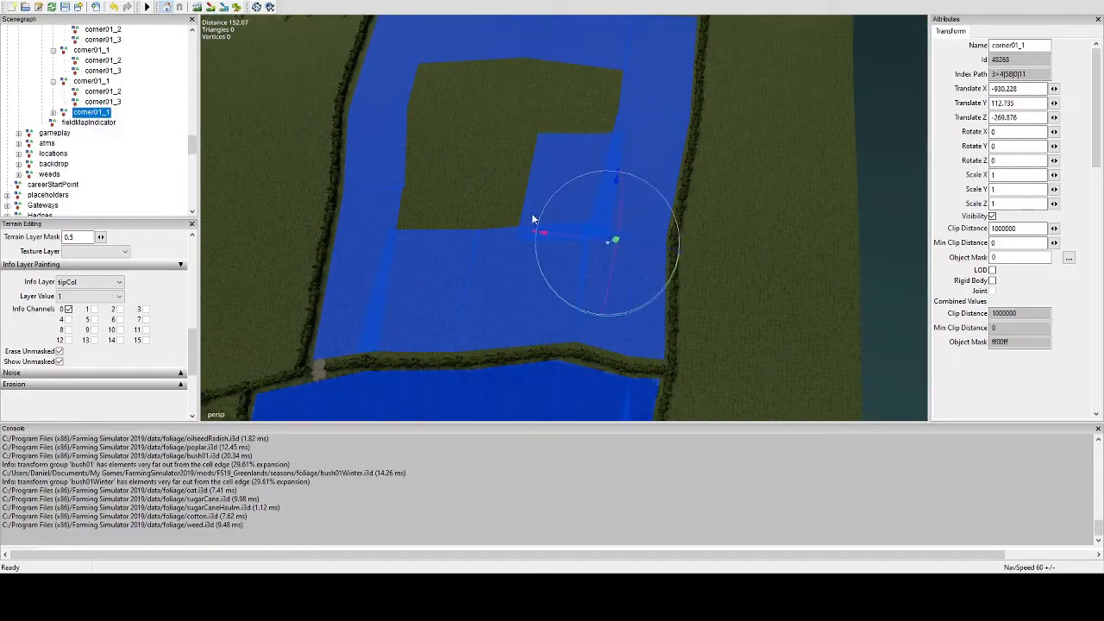
Step: Place the twelfth group's corner01_2 inside the gateway-side outer hedge, at about X 85.4 and Z -9.0
{"action": "left_click", "coordinate": [55, 113]}
{"action": "left_click", "coordinate": [93, 125]}
{"action": "left_click_drag", "start_coordinate": [337, 171], "coordinate": [317, 167], "text": "alt"}
{"action": "key", "text": "ctrl+b"}
{"action": "left_click", "coordinate": [468, 228]}
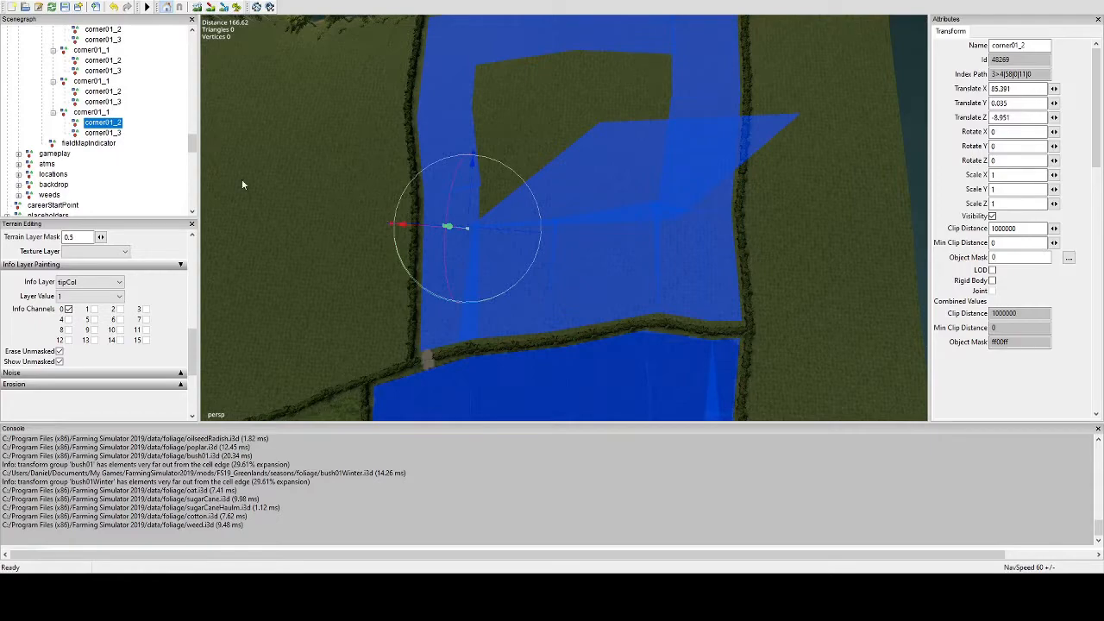
Step: Place the twelfth group's corner01_3 near the river end of the field, at about X 87.4 and Z 85.8
{"action": "left_click", "coordinate": [97, 134]}
{"action": "key", "text": "ctrl+b"}
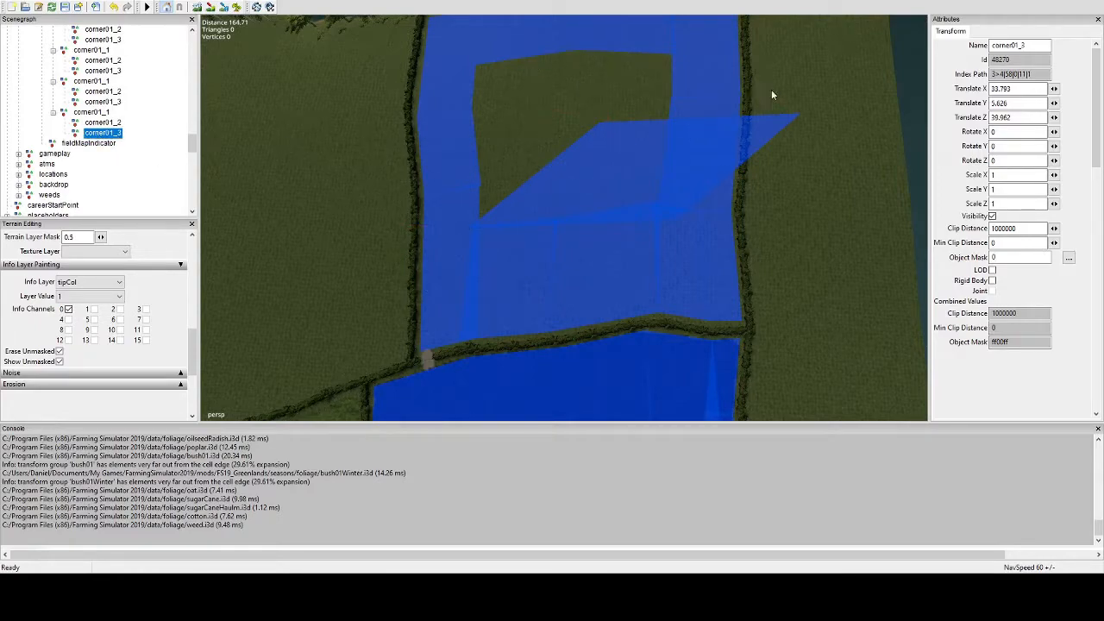
{"action": "left_click", "coordinate": [682, 33]}
{"action": "left_click_drag", "start_coordinate": [588, 119], "coordinate": [433, 129], "text": "alt"}
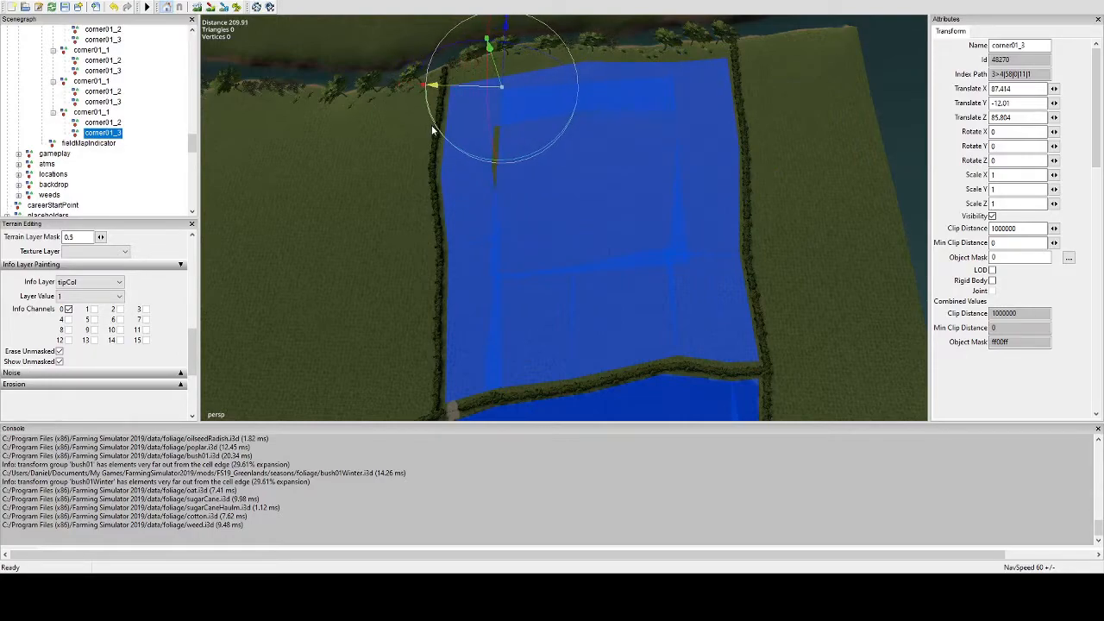
Step: Widen the twelfth block over the remaining sliver by the gateway-side hedge, shifting corner01_2 outward and corner01_3 to an X of about 91.4
{"action": "left_click", "coordinate": [112, 123]}
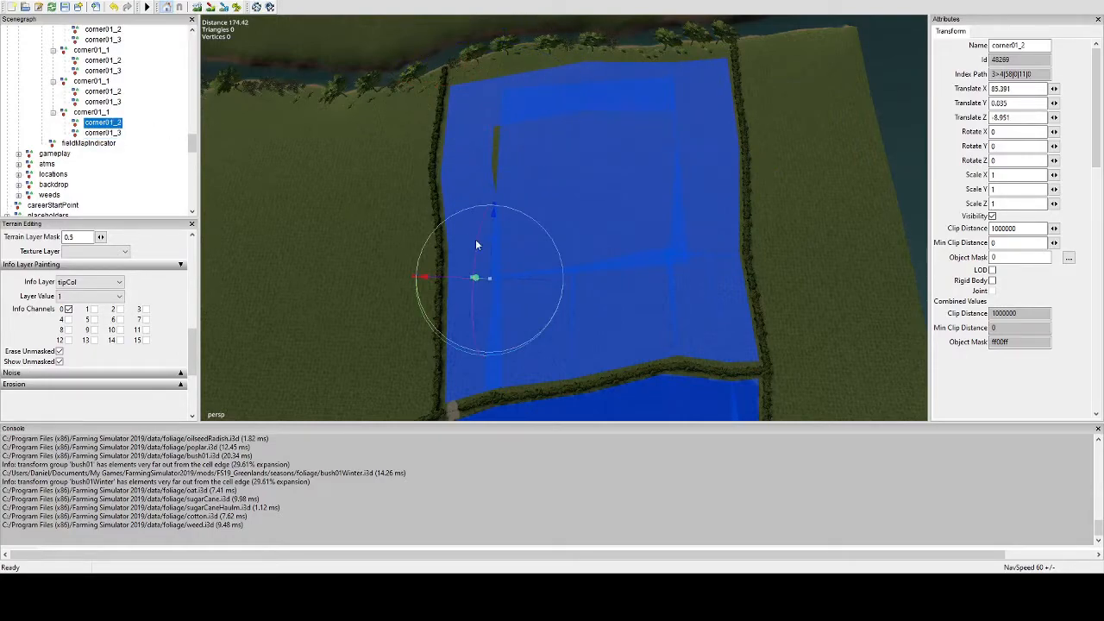
{"action": "left_click_drag", "start_coordinate": [455, 282], "coordinate": [428, 285]}
{"action": "left_click", "coordinate": [100, 133]}
{"action": "left_click_drag", "start_coordinate": [467, 88], "coordinate": [509, 153]}
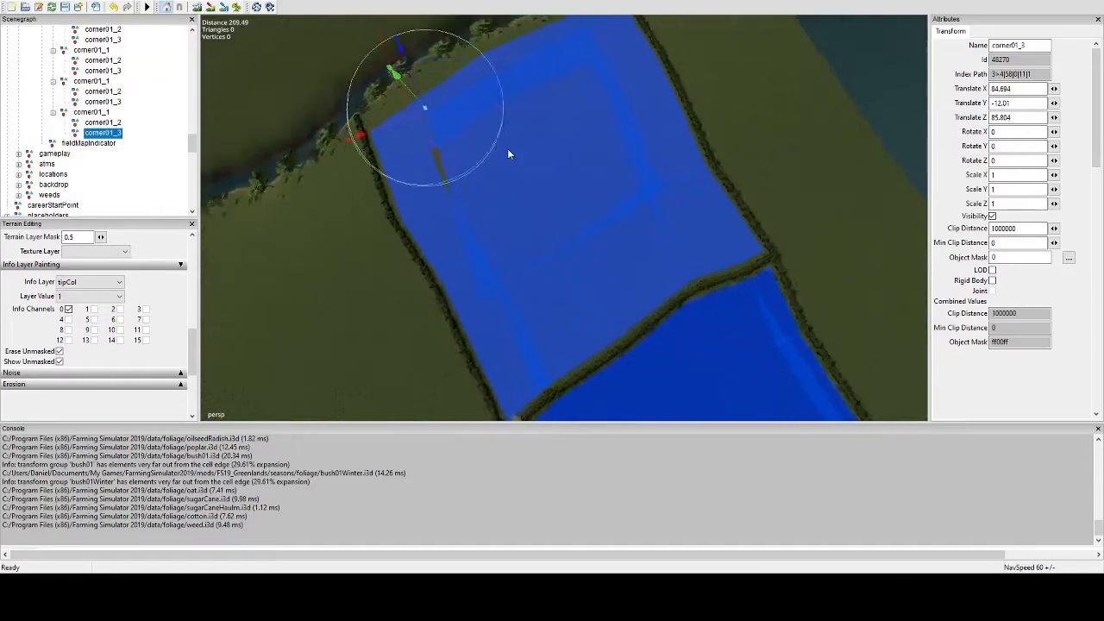
{"action": "middle_click_drag", "start_coordinate": [509, 152], "coordinate": [575, 183], "text": "alt"}
{"action": "scroll", "coordinate": [562, 154], "scroll_direction": "up", "scroll_amount": 5}
{"action": "middle_click_drag", "start_coordinate": [552, 129], "coordinate": [546, 124], "text": "alt"}
{"action": "left_click_drag", "start_coordinate": [546, 123], "coordinate": [727, 139], "text": "alt"}
{"action": "scroll", "coordinate": [727, 139], "scroll_direction": "down", "scroll_amount": 2}
{"action": "left_click_drag", "start_coordinate": [563, 223], "coordinate": [422, 193], "text": "alt"}
{"action": "left_click_drag", "start_coordinate": [607, 188], "coordinate": [379, 226], "text": "alt"}
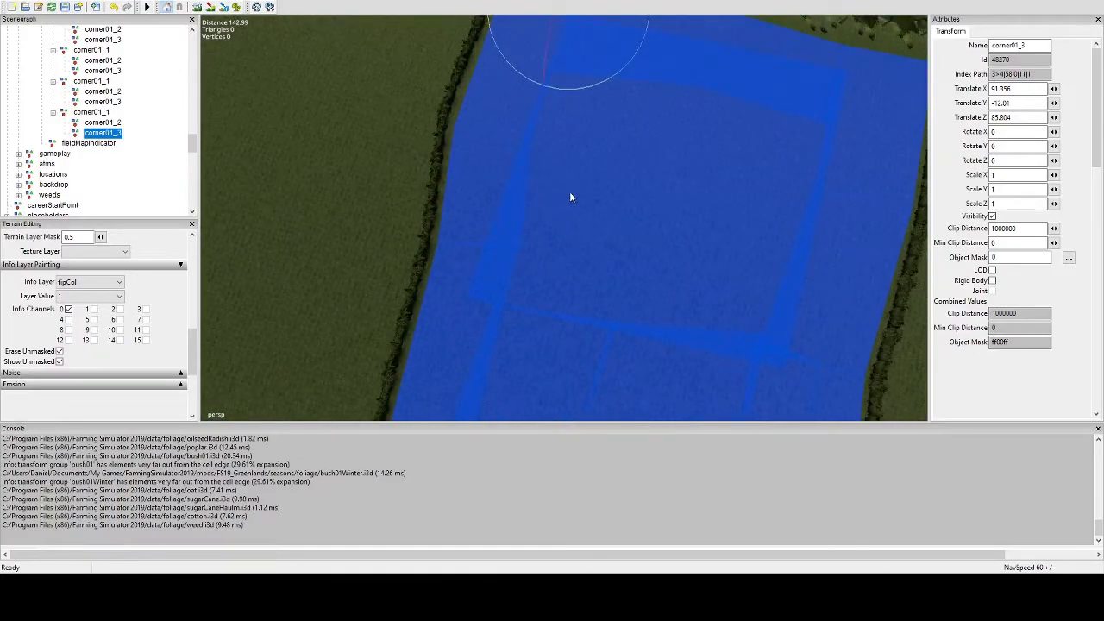
Step: Examine field59 from several angles for gaps between the corner blocks
{"action": "scroll", "coordinate": [598, 201], "scroll_direction": "down", "scroll_amount": 4}
{"action": "left_click_drag", "start_coordinate": [598, 199], "coordinate": [496, 144], "text": "alt"}
{"action": "scroll", "coordinate": [604, 142], "scroll_direction": "down", "scroll_amount": 2}
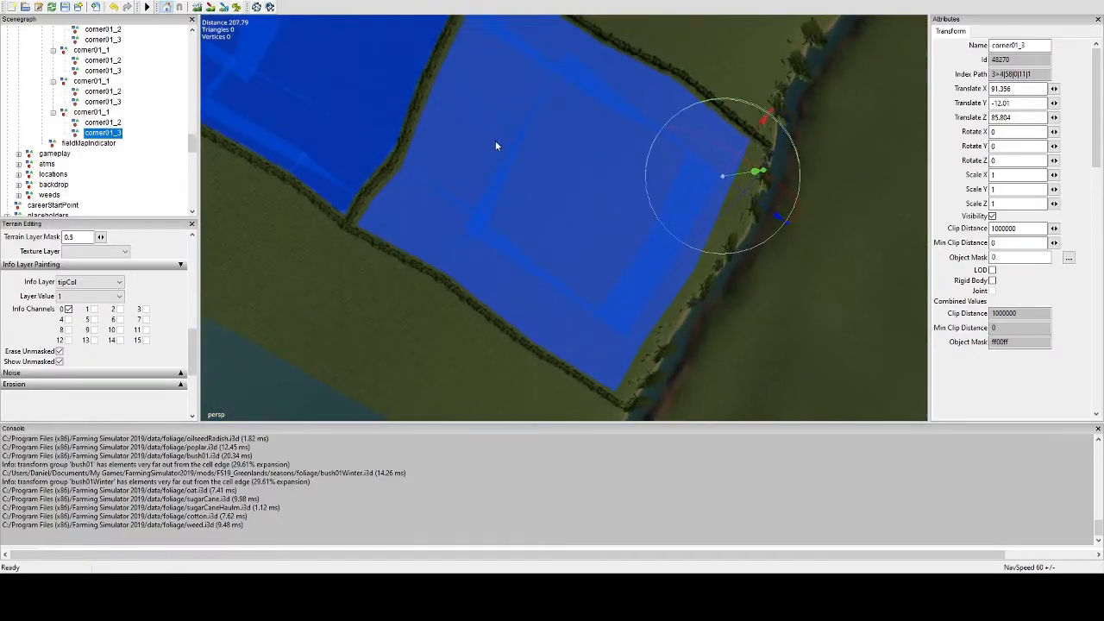
{"action": "middle_click_drag", "start_coordinate": [496, 143], "coordinate": [618, 106], "text": "alt"}
{"action": "left_click_drag", "start_coordinate": [618, 106], "coordinate": [545, 117], "text": "alt"}
{"action": "middle_click_drag", "start_coordinate": [545, 117], "coordinate": [643, 109], "text": "alt"}
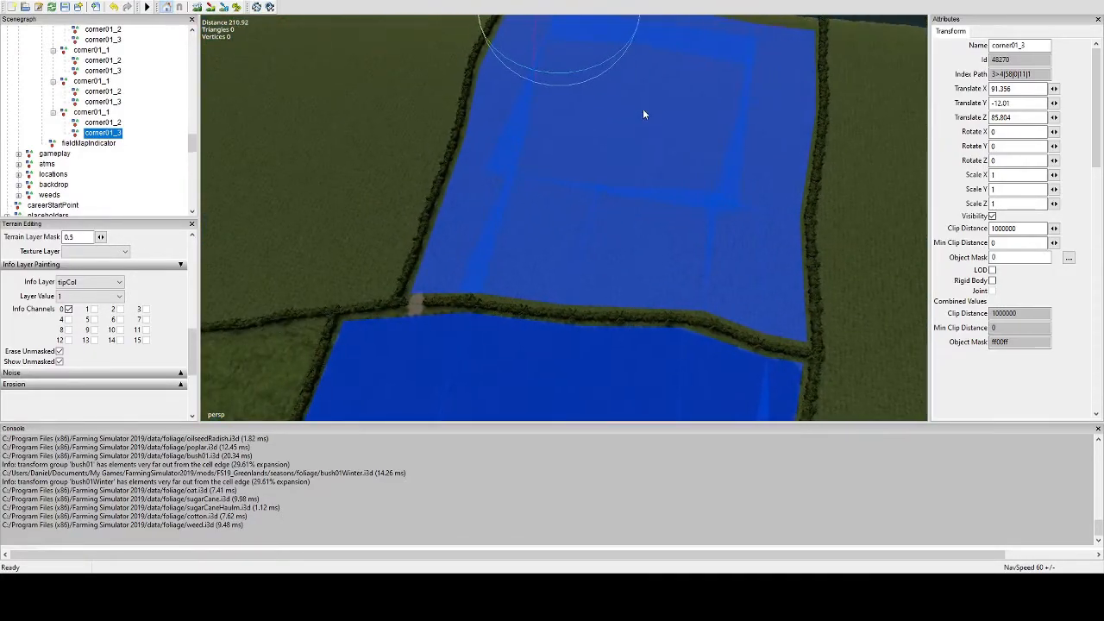
{"action": "scroll", "coordinate": [480, 160], "scroll_direction": "up", "scroll_amount": 3}
{"action": "left_click_drag", "start_coordinate": [481, 160], "coordinate": [254, 206], "text": "alt"}
{"action": "scroll", "coordinate": [481, 206], "scroll_direction": "down", "scroll_amount": 3}
{"action": "left_click_drag", "start_coordinate": [601, 233], "coordinate": [719, 251], "text": "alt"}
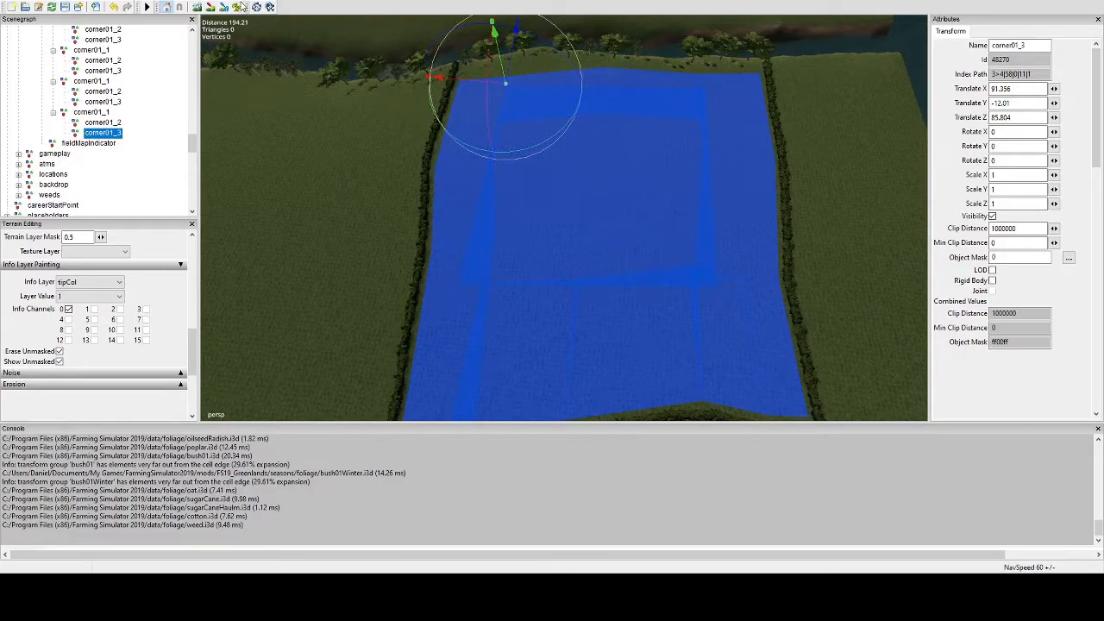
Step: Activate foliage painting with the terrainDetail foliage layer and channel 0
{"action": "left_click", "coordinate": [236, 7]}
{"action": "left_click_drag", "start_coordinate": [574, 144], "coordinate": [180, 230], "text": "alt"}
{"action": "left_click_drag", "start_coordinate": [193, 343], "coordinate": [193, 300]}
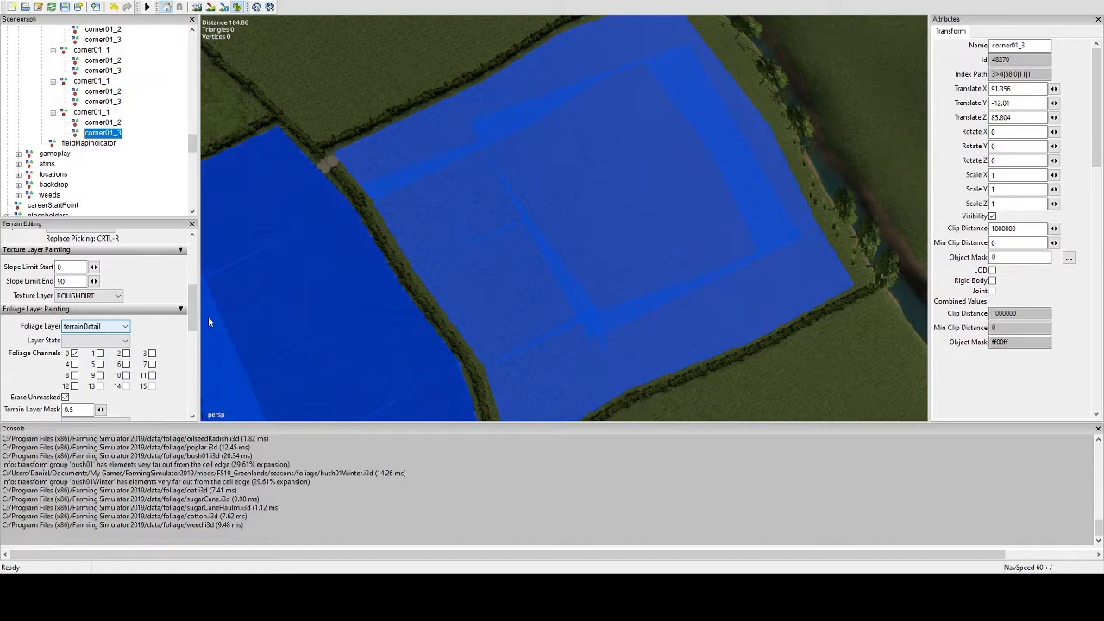
Step: Paint terrainDetail inside the field59 corner where the crossing hedge meets the outer hedge opposite the gateway
{"action": "left_click_drag", "start_coordinate": [518, 231], "coordinate": [268, 222], "text": "alt"}
{"action": "scroll", "coordinate": [470, 233], "scroll_direction": "down", "scroll_amount": 1}
{"action": "mouse_move", "coordinate": [490, 257]}
{"action": "left_mouse_down", "text": "alt"}
{"action": "mouse_move", "coordinate": [450, 258]}
{"action": "mouse_move", "coordinate": [366, 225]}
{"action": "left_mouse_up", "text": "alt"}
{"action": "scroll", "coordinate": [604, 192], "scroll_direction": "up", "scroll_amount": 4}
{"action": "mouse_move", "coordinate": [557, 202]}
{"action": "left_mouse_down", "text": "alt"}
{"action": "mouse_move", "coordinate": [569, 238]}
{"action": "mouse_move", "coordinate": [634, 236]}
{"action": "left_mouse_up", "text": "alt"}
{"action": "mouse_move", "coordinate": [653, 233]}
{"action": "left_mouse_down"}
{"action": "mouse_move", "coordinate": [610, 239]}
{"action": "mouse_move", "coordinate": [597, 199]}
{"action": "mouse_move", "coordinate": [756, 213]}
{"action": "mouse_move", "coordinate": [492, 197]}
{"action": "mouse_move", "coordinate": [702, 322]}
{"action": "mouse_move", "coordinate": [640, 226]}
{"action": "mouse_move", "coordinate": [541, 197]}
{"action": "mouse_move", "coordinate": [596, 202]}
{"action": "mouse_move", "coordinate": [469, 212]}
{"action": "mouse_move", "coordinate": [604, 224]}
{"action": "mouse_move", "coordinate": [630, 209]}
{"action": "mouse_move", "coordinate": [607, 228]}
{"action": "left_mouse_up"}
{"action": "mouse_move", "coordinate": [668, 210]}
{"action": "left_mouse_down"}
{"action": "mouse_move", "coordinate": [661, 194]}
{"action": "mouse_move", "coordinate": [712, 192]}
{"action": "mouse_move", "coordinate": [523, 204]}
{"action": "left_mouse_up"}
{"action": "scroll", "coordinate": [613, 207], "scroll_direction": "down", "scroll_amount": 3}
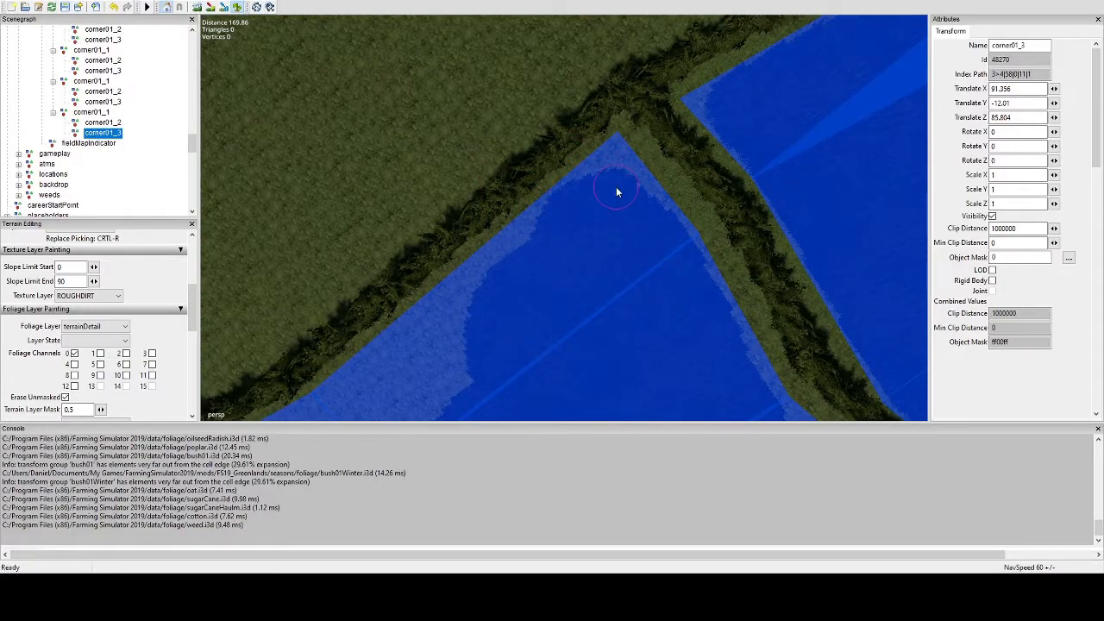
Step: Extend the terrainDetail painting into the tip of the corner between the two hedges
{"action": "left_click_drag", "start_coordinate": [617, 192], "coordinate": [641, 162]}
{"action": "scroll", "coordinate": [627, 212], "scroll_direction": "up", "scroll_amount": 4}
{"action": "mouse_move", "coordinate": [627, 212]}
{"action": "left_mouse_down", "text": "alt"}
{"action": "mouse_move", "coordinate": [655, 197]}
{"action": "mouse_move", "coordinate": [616, 189]}
{"action": "left_mouse_up", "text": "alt"}
{"action": "scroll", "coordinate": [616, 189], "scroll_direction": "down", "scroll_amount": 2}
{"action": "mouse_move", "coordinate": [634, 137]}
{"action": "left_mouse_down", "text": "alt"}
{"action": "mouse_move", "coordinate": [641, 147]}
{"action": "mouse_move", "coordinate": [619, 164]}
{"action": "left_mouse_up", "text": "alt"}
{"action": "scroll", "coordinate": [619, 164], "scroll_direction": "down", "scroll_amount": 3}
{"action": "scroll", "coordinate": [620, 224], "scroll_direction": "up", "scroll_amount": 1}
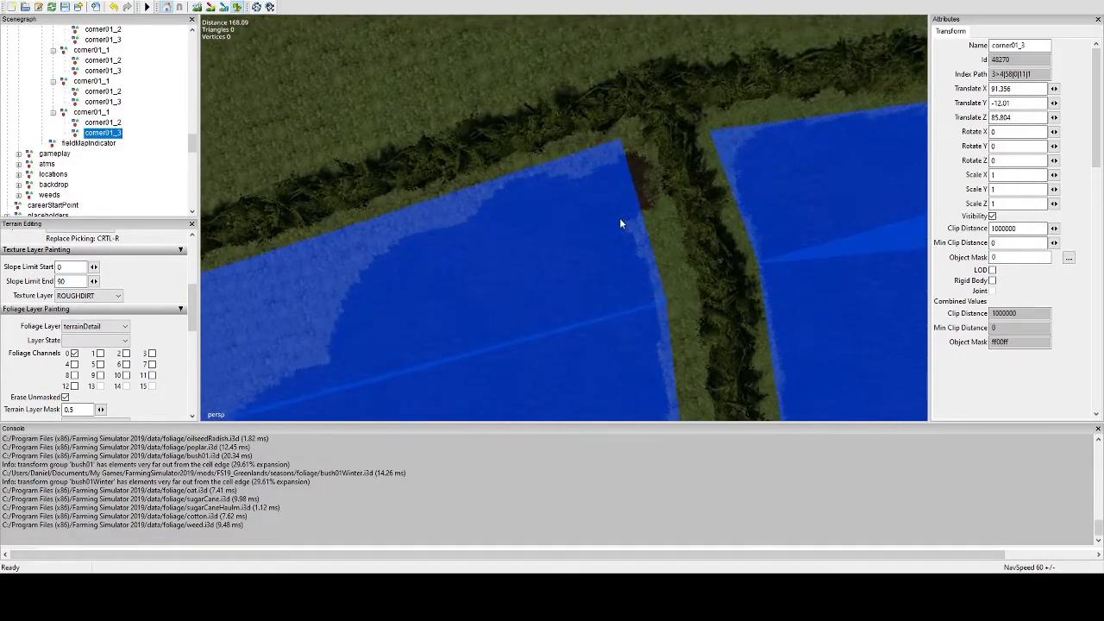
{"action": "scroll", "coordinate": [614, 217], "scroll_direction": "up", "scroll_amount": 1}
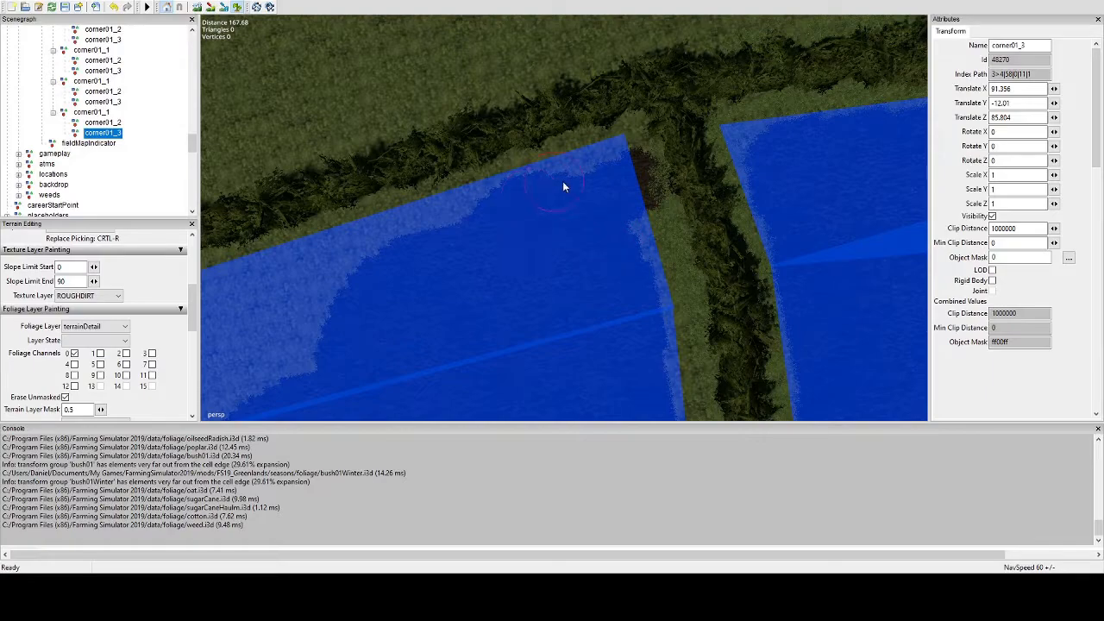
Step: Erase the terrainDetail that spills past the block edge onto the grass beside the crossing hedge
{"action": "mouse_move", "coordinate": [590, 195]}
{"action": "left_mouse_down", "text": "alt"}
{"action": "mouse_move", "coordinate": [553, 192]}
{"action": "mouse_move", "coordinate": [618, 191]}
{"action": "left_mouse_up", "text": "alt"}
{"action": "right_click_drag", "start_coordinate": [587, 182], "coordinate": [607, 173]}
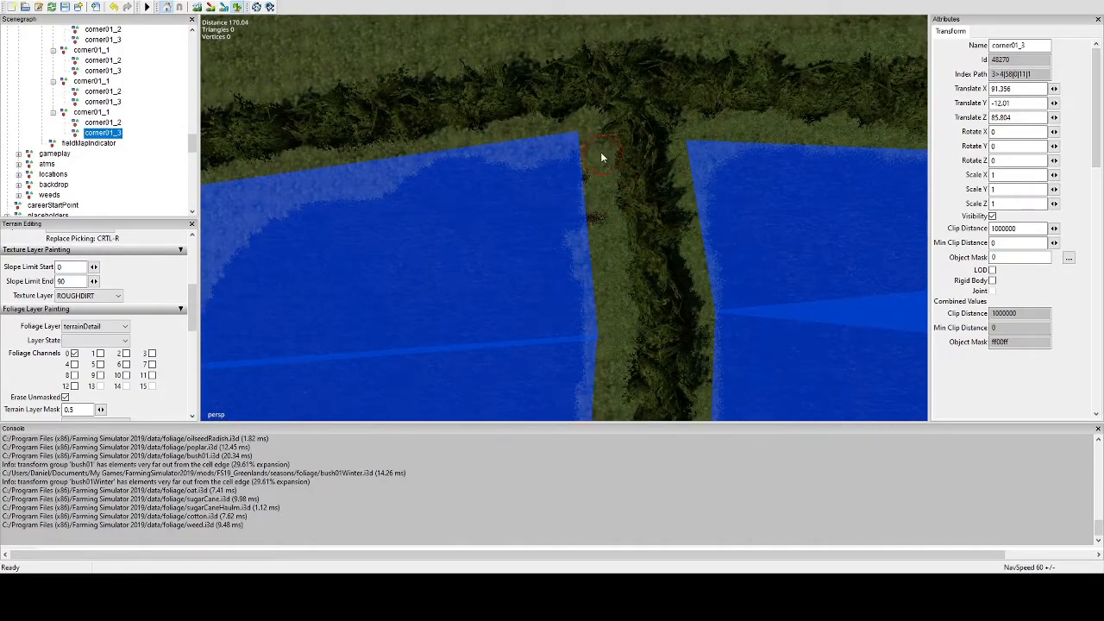
{"action": "left_click_drag", "start_coordinate": [598, 230], "coordinate": [581, 205], "text": "alt"}
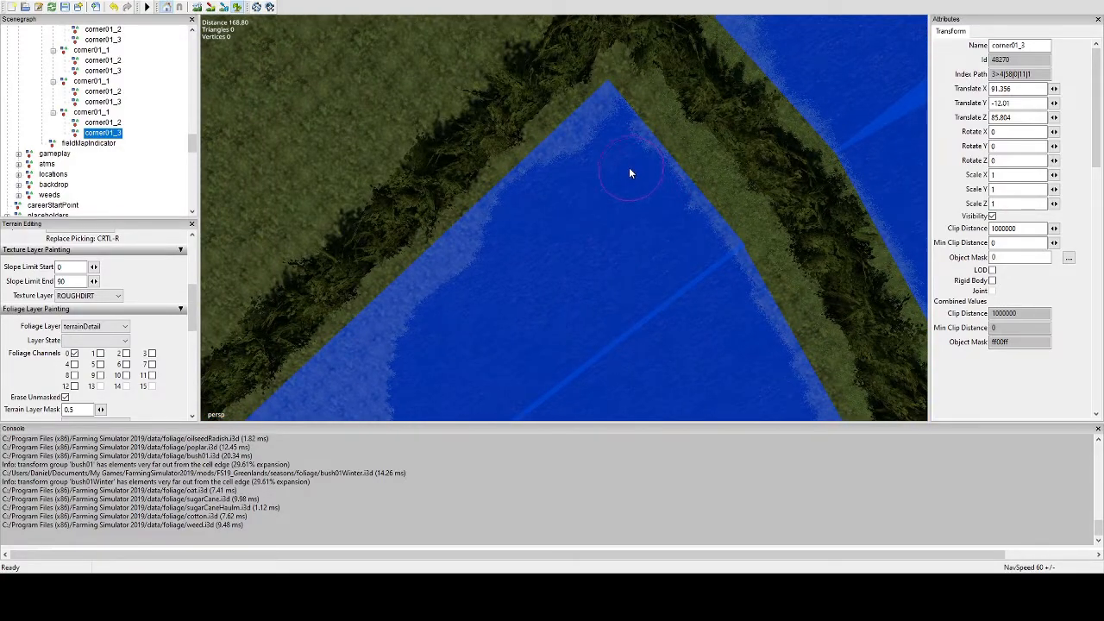
{"action": "right_click_drag", "start_coordinate": [630, 131], "coordinate": [622, 124]}
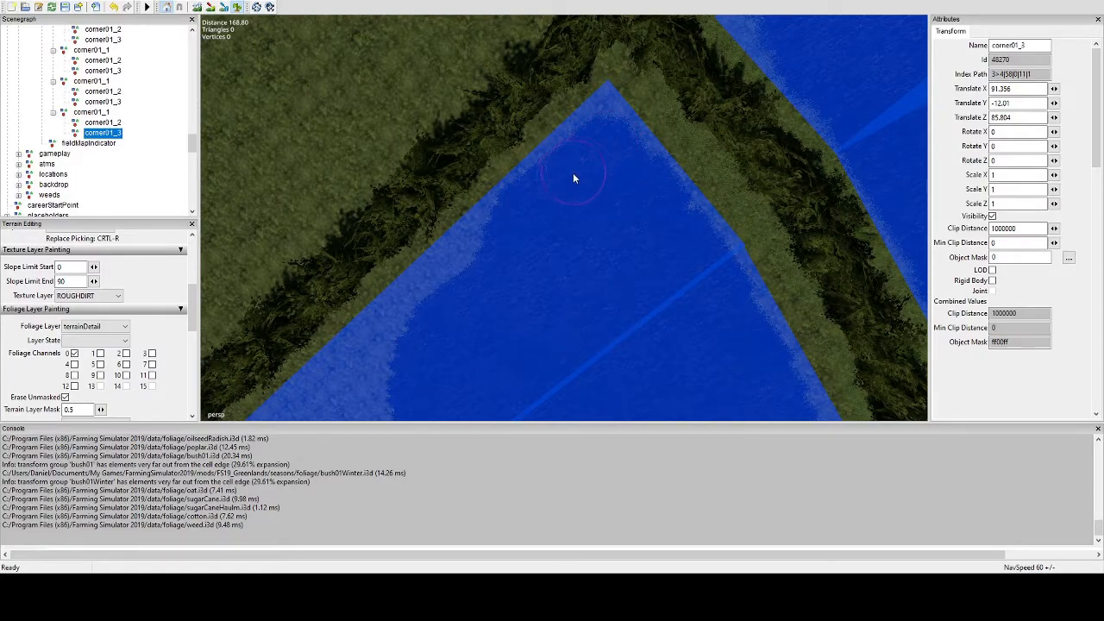
{"action": "mouse_move", "coordinate": [591, 184]}
{"action": "left_mouse_down", "text": "alt"}
{"action": "mouse_move", "coordinate": [518, 197]}
{"action": "mouse_move", "coordinate": [596, 188]}
{"action": "left_mouse_up", "text": "alt"}
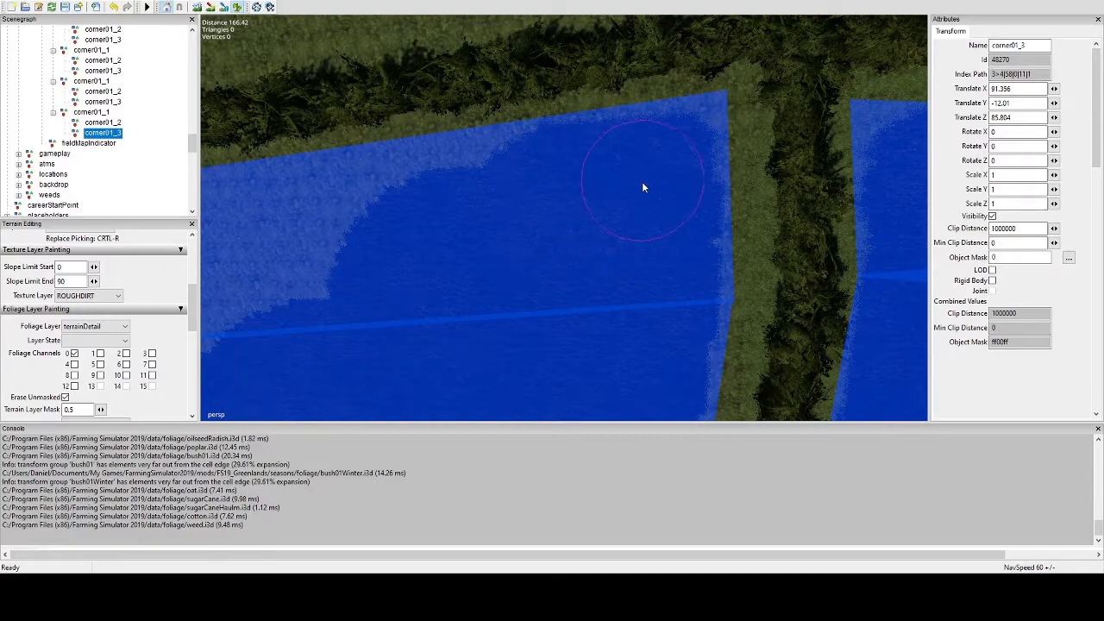
Step: Paint terrainDetail along the outer hedge opposite the gateway, up to and around the river corner of the field
{"action": "left_click_drag", "start_coordinate": [607, 181], "coordinate": [474, 237], "text": "alt"}
{"action": "middle_click_drag", "start_coordinate": [473, 237], "coordinate": [583, 202], "text": "alt"}
{"action": "mouse_move", "coordinate": [602, 199]}
{"action": "left_mouse_down"}
{"action": "mouse_move", "coordinate": [438, 159]}
{"action": "mouse_move", "coordinate": [467, 147]}
{"action": "mouse_move", "coordinate": [823, 183]}
{"action": "mouse_move", "coordinate": [571, 184]}
{"action": "mouse_move", "coordinate": [685, 209]}
{"action": "mouse_move", "coordinate": [690, 271]}
{"action": "mouse_move", "coordinate": [713, 199]}
{"action": "mouse_move", "coordinate": [803, 212]}
{"action": "mouse_move", "coordinate": [443, 145]}
{"action": "mouse_move", "coordinate": [595, 178]}
{"action": "mouse_move", "coordinate": [460, 160]}
{"action": "mouse_move", "coordinate": [644, 166]}
{"action": "left_mouse_up"}
{"action": "left_click_drag", "start_coordinate": [537, 164], "coordinate": [613, 173], "text": "alt"}
{"action": "mouse_move", "coordinate": [547, 206]}
{"action": "left_mouse_down", "text": "alt"}
{"action": "mouse_move", "coordinate": [674, 200]}
{"action": "mouse_move", "coordinate": [688, 156]}
{"action": "mouse_move", "coordinate": [712, 150]}
{"action": "left_mouse_up", "text": "alt"}
{"action": "mouse_move", "coordinate": [659, 173]}
{"action": "left_mouse_down", "text": "alt"}
{"action": "mouse_move", "coordinate": [673, 190]}
{"action": "mouse_move", "coordinate": [727, 200]}
{"action": "mouse_move", "coordinate": [740, 244]}
{"action": "mouse_move", "coordinate": [750, 214]}
{"action": "mouse_move", "coordinate": [616, 255]}
{"action": "left_mouse_up", "text": "alt"}
{"action": "middle_click_drag", "start_coordinate": [615, 254], "coordinate": [628, 248], "text": "alt"}
{"action": "mouse_move", "coordinate": [628, 247]}
{"action": "left_mouse_down"}
{"action": "mouse_move", "coordinate": [543, 240]}
{"action": "mouse_move", "coordinate": [539, 170]}
{"action": "mouse_move", "coordinate": [558, 164]}
{"action": "mouse_move", "coordinate": [707, 220]}
{"action": "mouse_move", "coordinate": [664, 217]}
{"action": "mouse_move", "coordinate": [659, 200]}
{"action": "mouse_move", "coordinate": [552, 218]}
{"action": "mouse_move", "coordinate": [574, 184]}
{"action": "mouse_move", "coordinate": [732, 184]}
{"action": "mouse_move", "coordinate": [625, 191]}
{"action": "mouse_move", "coordinate": [636, 206]}
{"action": "mouse_move", "coordinate": [648, 188]}
{"action": "mouse_move", "coordinate": [637, 184]}
{"action": "mouse_move", "coordinate": [647, 137]}
{"action": "mouse_move", "coordinate": [715, 134]}
{"action": "mouse_move", "coordinate": [606, 191]}
{"action": "left_mouse_up"}
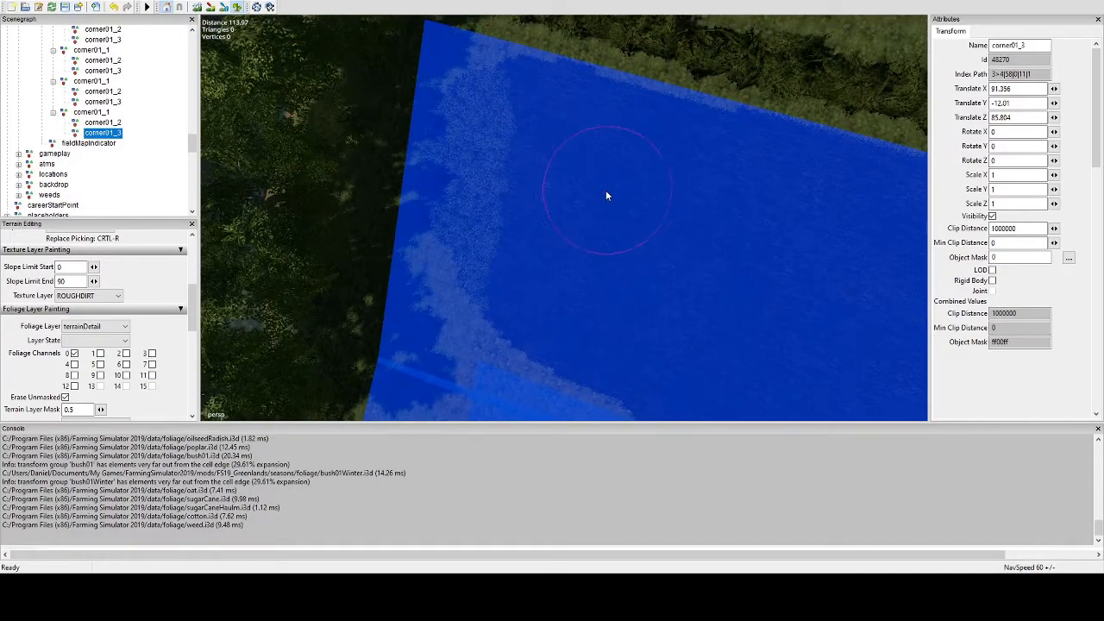
{"action": "mouse_move", "coordinate": [593, 126]}
{"action": "left_mouse_down"}
{"action": "mouse_move", "coordinate": [709, 165]}
{"action": "mouse_move", "coordinate": [669, 149]}
{"action": "mouse_move", "coordinate": [589, 178]}
{"action": "mouse_move", "coordinate": [641, 167]}
{"action": "mouse_move", "coordinate": [497, 143]}
{"action": "mouse_move", "coordinate": [581, 229]}
{"action": "mouse_move", "coordinate": [641, 203]}
{"action": "mouse_move", "coordinate": [656, 167]}
{"action": "mouse_move", "coordinate": [675, 181]}
{"action": "mouse_move", "coordinate": [634, 144]}
{"action": "mouse_move", "coordinate": [597, 205]}
{"action": "left_mouse_up"}
{"action": "left_click_drag", "start_coordinate": [549, 270], "coordinate": [531, 282]}
Step: Paint terrainDetail along the river edge of field59 beneath the trees, towards the gateway-side outer hedge
{"action": "left_click_drag", "start_coordinate": [621, 262], "coordinate": [462, 285], "text": "alt"}
{"action": "scroll", "coordinate": [531, 224], "scroll_direction": "up", "scroll_amount": 3}
{"action": "mouse_move", "coordinate": [532, 229]}
{"action": "left_mouse_down"}
{"action": "mouse_move", "coordinate": [520, 189]}
{"action": "mouse_move", "coordinate": [609, 139]}
{"action": "mouse_move", "coordinate": [687, 165]}
{"action": "mouse_move", "coordinate": [592, 178]}
{"action": "mouse_move", "coordinate": [776, 139]}
{"action": "left_mouse_up"}
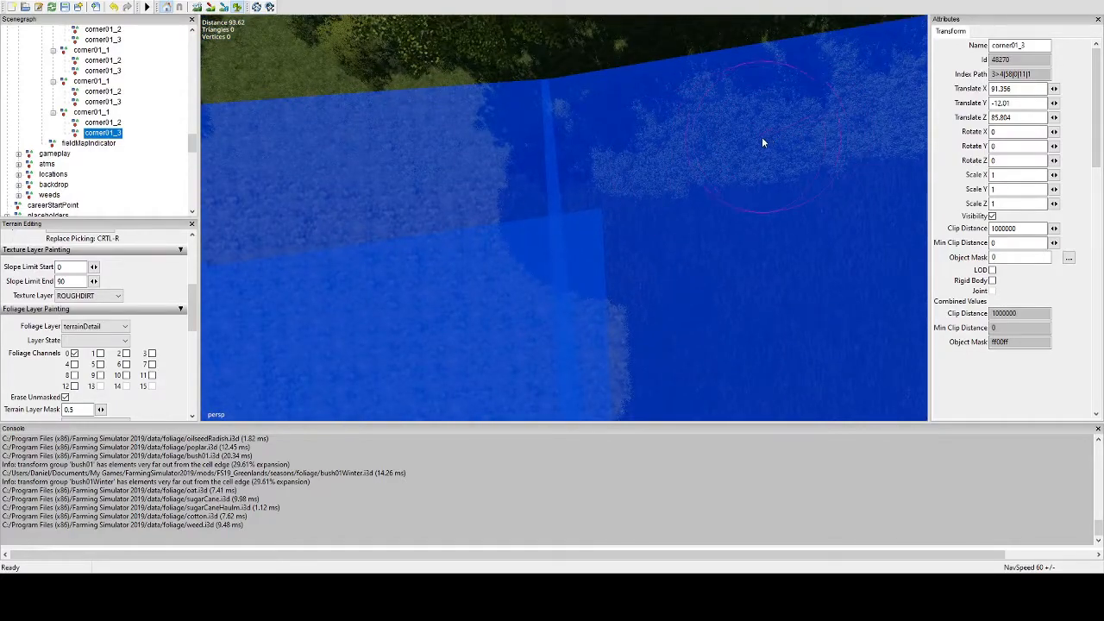
{"action": "left_click_drag", "start_coordinate": [573, 167], "coordinate": [357, 185]}
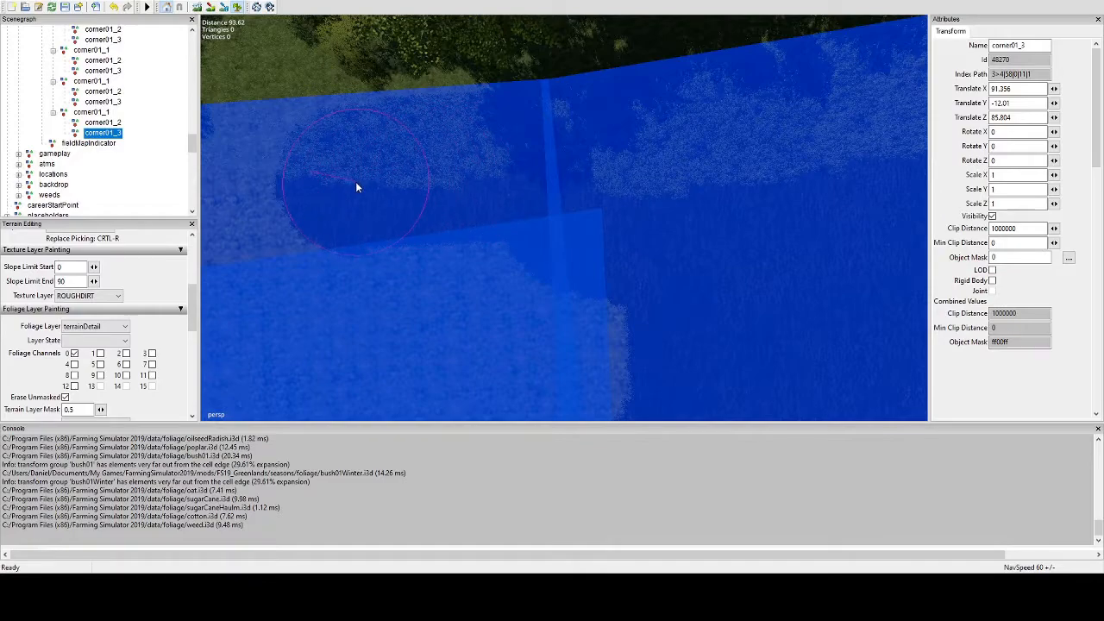
{"action": "middle_click_drag", "start_coordinate": [355, 185], "coordinate": [393, 191], "text": "alt"}
{"action": "left_click_drag", "start_coordinate": [650, 190], "coordinate": [451, 198]}
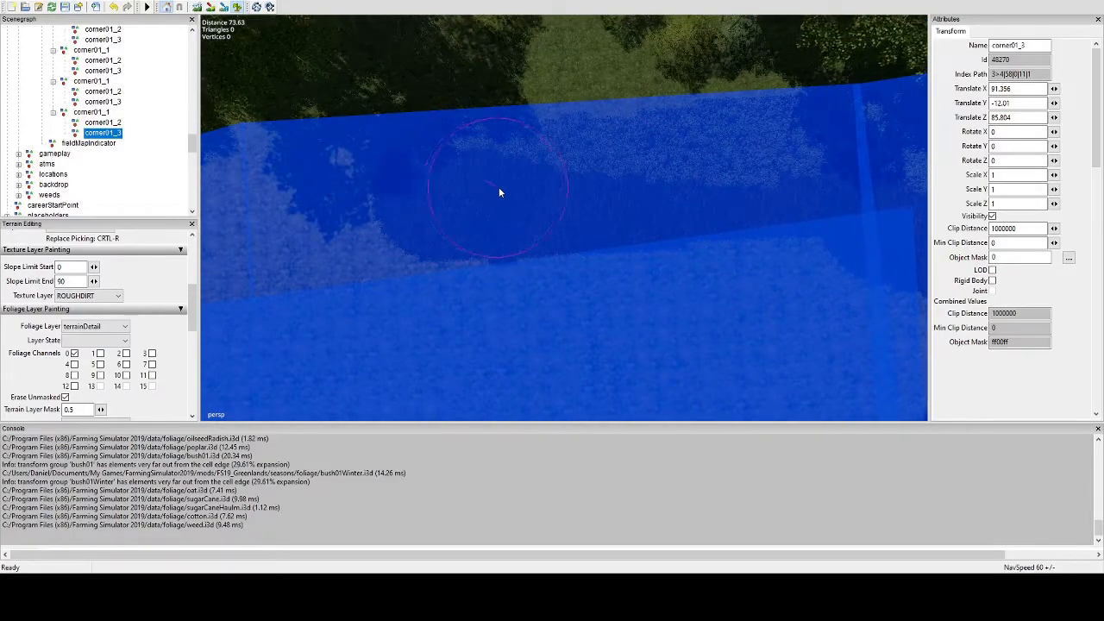
{"action": "mouse_move", "coordinate": [569, 193]}
{"action": "left_mouse_down"}
{"action": "mouse_move", "coordinate": [682, 175]}
{"action": "mouse_move", "coordinate": [344, 200]}
{"action": "mouse_move", "coordinate": [382, 205]}
{"action": "left_mouse_up"}
{"action": "mouse_move", "coordinate": [492, 216]}
{"action": "left_mouse_down"}
{"action": "mouse_move", "coordinate": [489, 200]}
{"action": "mouse_move", "coordinate": [550, 201]}
{"action": "mouse_move", "coordinate": [438, 220]}
{"action": "left_mouse_up"}
{"action": "left_click_drag", "start_coordinate": [411, 228], "coordinate": [437, 237], "text": "alt"}
{"action": "mouse_move", "coordinate": [642, 198]}
{"action": "left_mouse_down"}
{"action": "mouse_move", "coordinate": [719, 168]}
{"action": "mouse_move", "coordinate": [487, 193]}
{"action": "mouse_move", "coordinate": [578, 185]}
{"action": "mouse_move", "coordinate": [543, 189]}
{"action": "mouse_move", "coordinate": [561, 190]}
{"action": "left_mouse_up"}
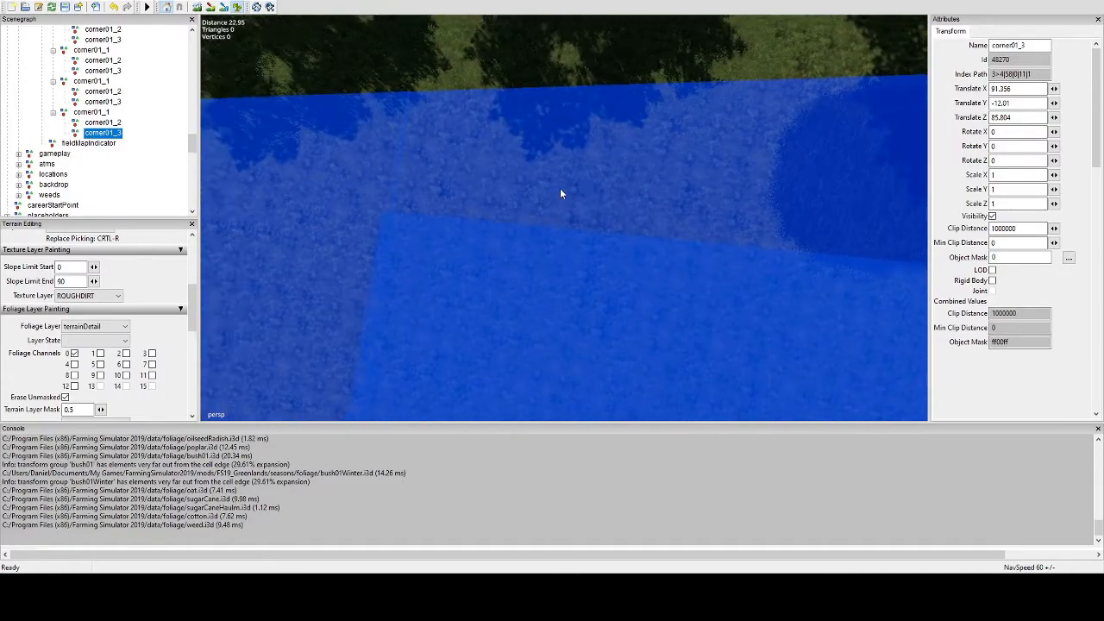
{"action": "mouse_move", "coordinate": [744, 192]}
{"action": "left_mouse_down"}
{"action": "mouse_move", "coordinate": [800, 181]}
{"action": "mouse_move", "coordinate": [457, 200]}
{"action": "mouse_move", "coordinate": [690, 198]}
{"action": "left_mouse_up"}
Step: Paint terrainDetail in the corner where the river edge meets the gateway-side outer hedge
{"action": "mouse_move", "coordinate": [636, 207]}
{"action": "left_mouse_down", "text": "alt"}
{"action": "mouse_move", "coordinate": [674, 208]}
{"action": "mouse_move", "coordinate": [609, 198]}
{"action": "mouse_move", "coordinate": [656, 180]}
{"action": "mouse_move", "coordinate": [384, 186]}
{"action": "mouse_move", "coordinate": [407, 188]}
{"action": "left_mouse_up", "text": "alt"}
{"action": "scroll", "coordinate": [407, 188], "scroll_direction": "down", "scroll_amount": 3}
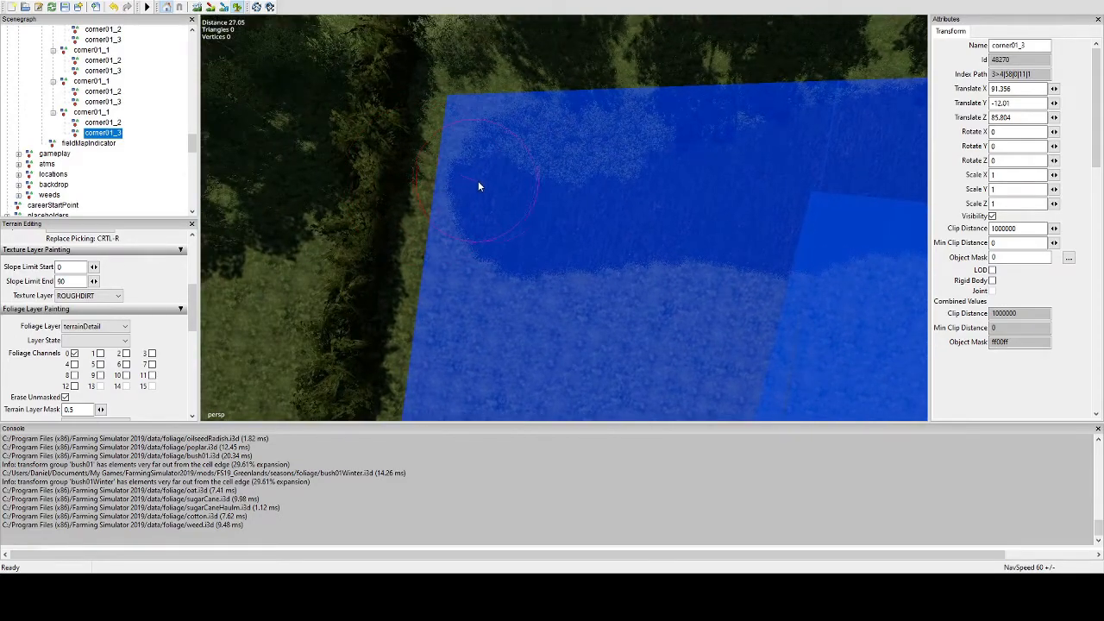
{"action": "mouse_move", "coordinate": [498, 170]}
{"action": "left_mouse_down"}
{"action": "mouse_move", "coordinate": [496, 147]}
{"action": "mouse_move", "coordinate": [530, 150]}
{"action": "left_mouse_up"}
{"action": "mouse_move", "coordinate": [628, 152]}
{"action": "left_mouse_down"}
{"action": "mouse_move", "coordinate": [490, 176]}
{"action": "mouse_move", "coordinate": [483, 231]}
{"action": "mouse_move", "coordinate": [500, 257]}
{"action": "left_mouse_up"}
Step: Paint terrainDetail down the gateway-side outer hedge from the river to the corner beside the gateway
{"action": "mouse_move", "coordinate": [599, 252]}
{"action": "left_mouse_down", "text": "alt"}
{"action": "mouse_move", "coordinate": [379, 257]}
{"action": "mouse_move", "coordinate": [438, 187]}
{"action": "left_mouse_up", "text": "alt"}
{"action": "scroll", "coordinate": [438, 187], "scroll_direction": "down", "scroll_amount": 5}
{"action": "left_click_drag", "start_coordinate": [595, 231], "coordinate": [653, 217]}
{"action": "left_click_drag", "start_coordinate": [610, 214], "coordinate": [423, 204]}
{"action": "mouse_move", "coordinate": [424, 204]}
{"action": "left_mouse_down", "text": "alt"}
{"action": "mouse_move", "coordinate": [639, 251]}
{"action": "mouse_move", "coordinate": [624, 233]}
{"action": "mouse_move", "coordinate": [653, 233]}
{"action": "mouse_move", "coordinate": [368, 295]}
{"action": "mouse_move", "coordinate": [352, 320]}
{"action": "left_mouse_up", "text": "alt"}
{"action": "middle_click_drag", "start_coordinate": [352, 320], "coordinate": [711, 213], "text": "alt"}
{"action": "mouse_move", "coordinate": [711, 214]}
{"action": "left_mouse_down"}
{"action": "mouse_move", "coordinate": [788, 170]}
{"action": "mouse_move", "coordinate": [801, 175]}
{"action": "mouse_move", "coordinate": [759, 176]}
{"action": "mouse_move", "coordinate": [856, 174]}
{"action": "mouse_move", "coordinate": [682, 185]}
{"action": "mouse_move", "coordinate": [449, 233]}
{"action": "mouse_move", "coordinate": [414, 262]}
{"action": "mouse_move", "coordinate": [458, 228]}
{"action": "mouse_move", "coordinate": [509, 223]}
{"action": "left_mouse_up"}
{"action": "mouse_move", "coordinate": [586, 219]}
{"action": "left_mouse_down"}
{"action": "mouse_move", "coordinate": [489, 246]}
{"action": "mouse_move", "coordinate": [487, 209]}
{"action": "mouse_move", "coordinate": [535, 203]}
{"action": "mouse_move", "coordinate": [685, 202]}
{"action": "mouse_move", "coordinate": [662, 220]}
{"action": "mouse_move", "coordinate": [762, 215]}
{"action": "mouse_move", "coordinate": [543, 242]}
{"action": "left_mouse_up"}
{"action": "mouse_move", "coordinate": [440, 262]}
{"action": "left_mouse_down", "text": "alt"}
{"action": "mouse_move", "coordinate": [599, 270]}
{"action": "mouse_move", "coordinate": [677, 246]}
{"action": "mouse_move", "coordinate": [383, 279]}
{"action": "left_mouse_up", "text": "alt"}
{"action": "mouse_move", "coordinate": [343, 284]}
{"action": "left_mouse_down", "text": "alt"}
{"action": "mouse_move", "coordinate": [527, 255]}
{"action": "mouse_move", "coordinate": [512, 201]}
{"action": "mouse_move", "coordinate": [662, 223]}
{"action": "mouse_move", "coordinate": [638, 203]}
{"action": "left_mouse_up", "text": "alt"}
{"action": "scroll", "coordinate": [639, 203], "scroll_direction": "down", "scroll_amount": 2}
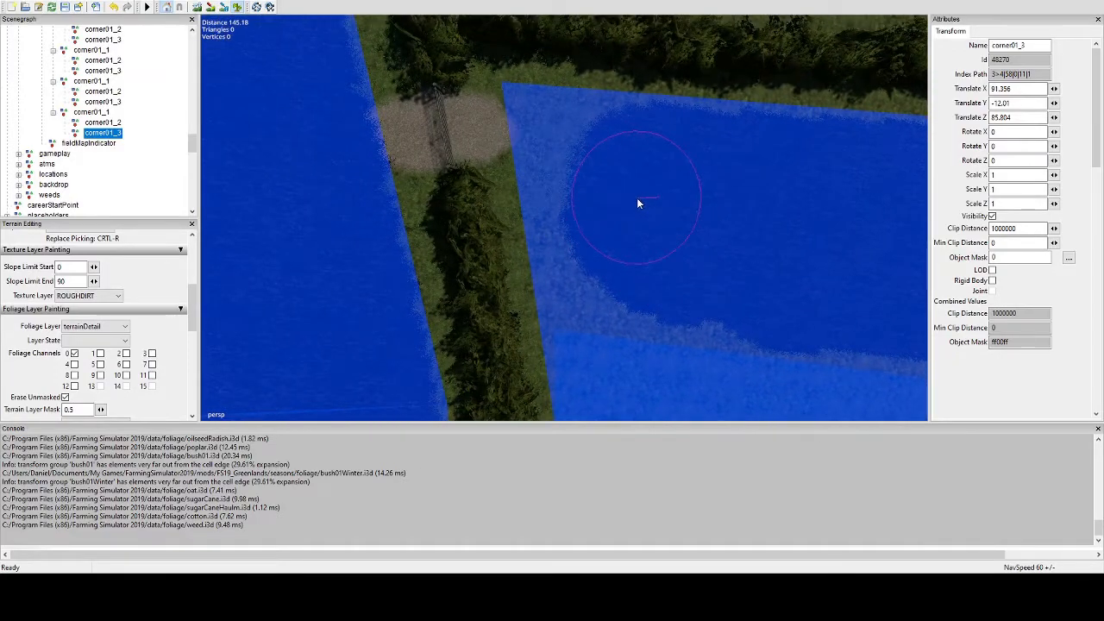
{"action": "mouse_move", "coordinate": [558, 147]}
{"action": "left_mouse_down"}
{"action": "mouse_move", "coordinate": [552, 130]}
{"action": "mouse_move", "coordinate": [633, 140]}
{"action": "mouse_move", "coordinate": [614, 126]}
{"action": "mouse_move", "coordinate": [498, 136]}
{"action": "mouse_move", "coordinate": [552, 182]}
{"action": "left_mouse_up"}
Step: Paint terrainDetail along the crossing hedge from the gateway to the already painted far corner
{"action": "scroll", "coordinate": [634, 219], "scroll_direction": "up", "scroll_amount": 2}
{"action": "left_click_drag", "start_coordinate": [655, 207], "coordinate": [347, 271]}
{"action": "mouse_move", "coordinate": [464, 287]}
{"action": "left_mouse_down"}
{"action": "mouse_move", "coordinate": [372, 296]}
{"action": "mouse_move", "coordinate": [370, 284]}
{"action": "left_mouse_up"}
{"action": "mouse_move", "coordinate": [571, 259]}
{"action": "left_mouse_down"}
{"action": "mouse_move", "coordinate": [606, 240]}
{"action": "mouse_move", "coordinate": [687, 264]}
{"action": "mouse_move", "coordinate": [360, 183]}
{"action": "left_mouse_up"}
{"action": "middle_click_drag", "start_coordinate": [360, 183], "coordinate": [587, 197], "text": "alt"}
{"action": "mouse_move", "coordinate": [586, 196]}
{"action": "left_mouse_down"}
{"action": "mouse_move", "coordinate": [679, 182]}
{"action": "mouse_move", "coordinate": [755, 198]}
{"action": "mouse_move", "coordinate": [577, 170]}
{"action": "mouse_move", "coordinate": [409, 165]}
{"action": "left_mouse_up"}
{"action": "middle_click_drag", "start_coordinate": [409, 165], "coordinate": [539, 170], "text": "alt"}
{"action": "mouse_move", "coordinate": [539, 170]}
{"action": "left_mouse_down"}
{"action": "mouse_move", "coordinate": [571, 164]}
{"action": "mouse_move", "coordinate": [431, 163]}
{"action": "left_mouse_up"}
{"action": "middle_click_drag", "start_coordinate": [431, 163], "coordinate": [549, 163], "text": "alt"}
{"action": "mouse_move", "coordinate": [550, 163]}
{"action": "left_mouse_down"}
{"action": "mouse_move", "coordinate": [613, 161]}
{"action": "mouse_move", "coordinate": [389, 160]}
{"action": "left_mouse_up"}
{"action": "middle_click_drag", "start_coordinate": [389, 161], "coordinate": [461, 163], "text": "alt"}
{"action": "left_click_drag", "start_coordinate": [554, 171], "coordinate": [409, 146]}
{"action": "middle_click_drag", "start_coordinate": [409, 145], "coordinate": [508, 156], "text": "alt"}
{"action": "mouse_move", "coordinate": [508, 155]}
{"action": "left_mouse_down"}
{"action": "mouse_move", "coordinate": [377, 136]}
{"action": "mouse_move", "coordinate": [338, 145]}
{"action": "mouse_move", "coordinate": [598, 156]}
{"action": "mouse_move", "coordinate": [584, 164]}
{"action": "left_mouse_up"}
Step: Fill the unpainted tongue of the field interior near the gateway with terrainDetail
{"action": "scroll", "coordinate": [595, 207], "scroll_direction": "down", "scroll_amount": 5}
{"action": "scroll", "coordinate": [595, 248], "scroll_direction": "down", "scroll_amount": 1}
{"action": "mouse_move", "coordinate": [429, 222]}
{"action": "left_mouse_down", "text": "alt"}
{"action": "mouse_move", "coordinate": [481, 242]}
{"action": "mouse_move", "coordinate": [570, 248]}
{"action": "left_mouse_up", "text": "alt"}
{"action": "scroll", "coordinate": [575, 249], "scroll_direction": "up", "scroll_amount": 3}
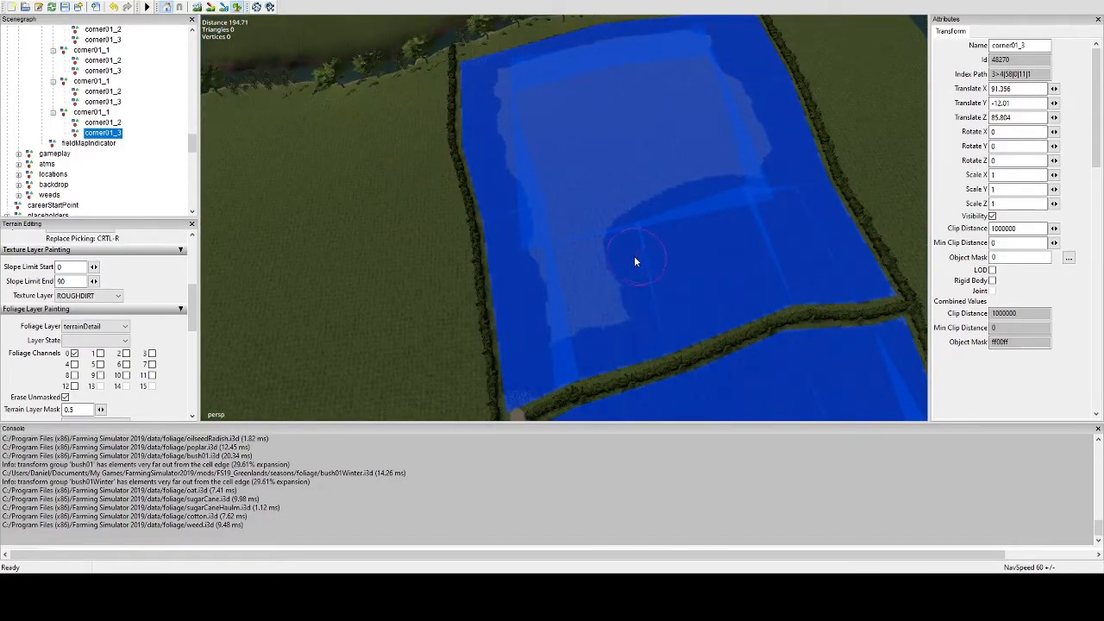
{"action": "left_click_drag", "start_coordinate": [594, 310], "coordinate": [572, 329]}
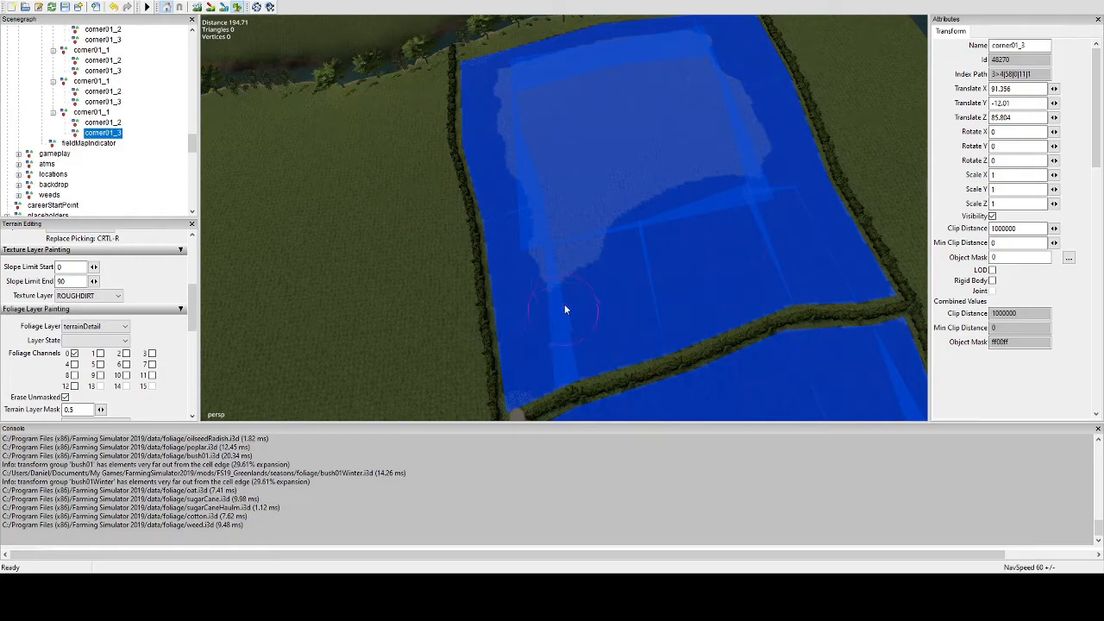
Step: Widen the terrainDetail border inward along the gateway-side hedge, the river side and the opposite hedge
{"action": "left_click_drag", "start_coordinate": [548, 240], "coordinate": [529, 153]}
{"action": "mouse_move", "coordinate": [516, 109]}
{"action": "left_mouse_down"}
{"action": "mouse_move", "coordinate": [512, 83]}
{"action": "mouse_move", "coordinate": [612, 52]}
{"action": "left_mouse_up"}
{"action": "left_click_drag", "start_coordinate": [679, 41], "coordinate": [711, 58]}
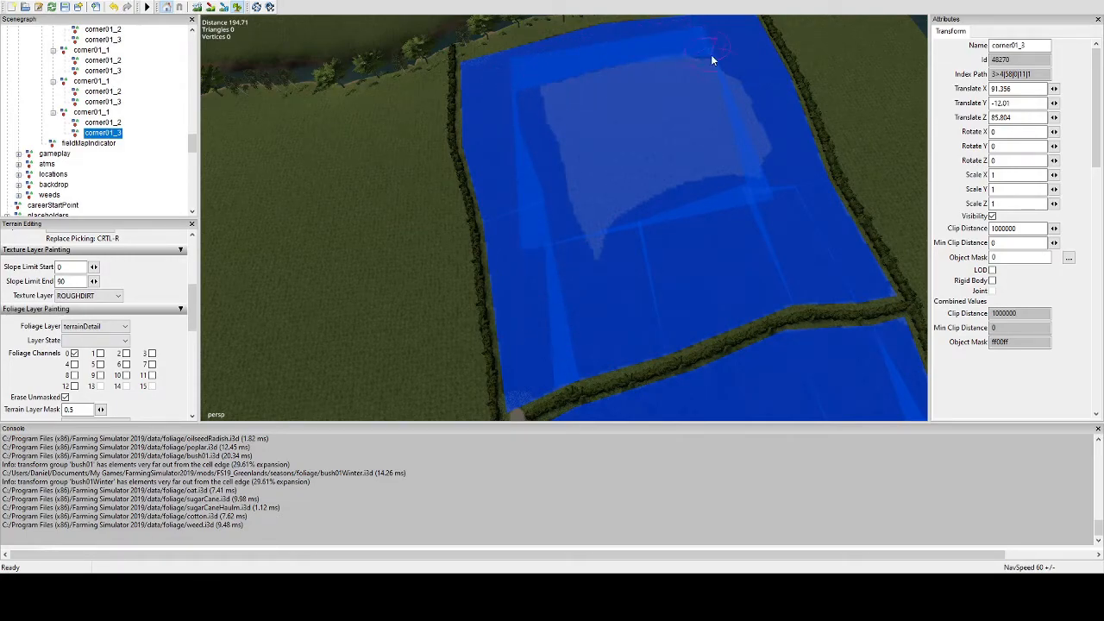
{"action": "left_click_drag", "start_coordinate": [741, 122], "coordinate": [753, 178]}
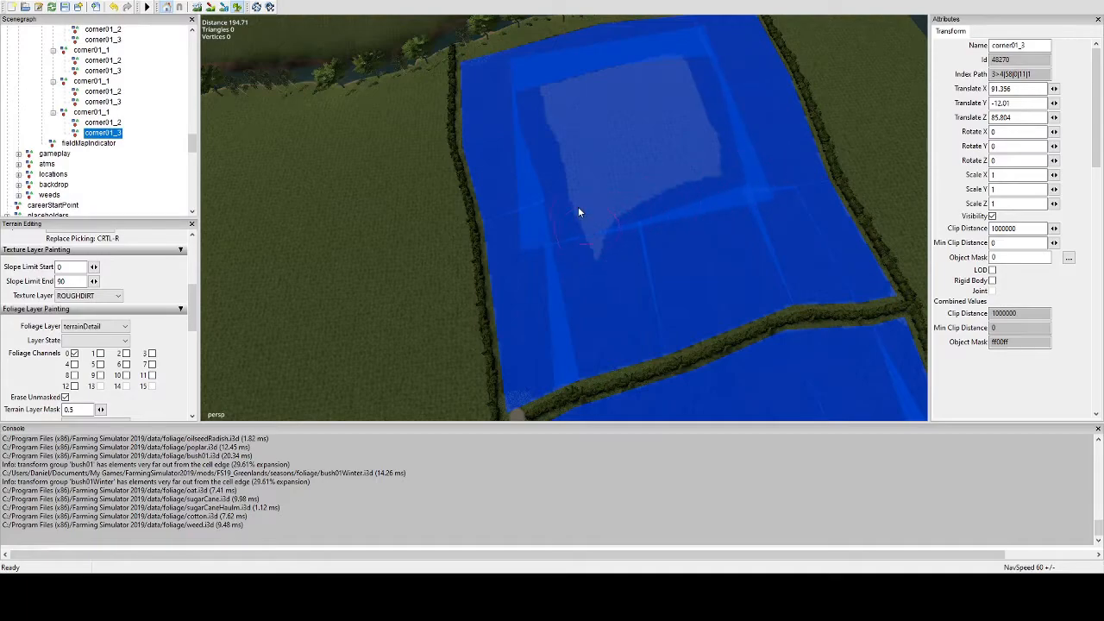
Step: Paint terrainDetail over the remaining patch in the middle of field59
{"action": "left_click_drag", "start_coordinate": [584, 226], "coordinate": [557, 103]}
{"action": "left_click_drag", "start_coordinate": [659, 74], "coordinate": [695, 126]}
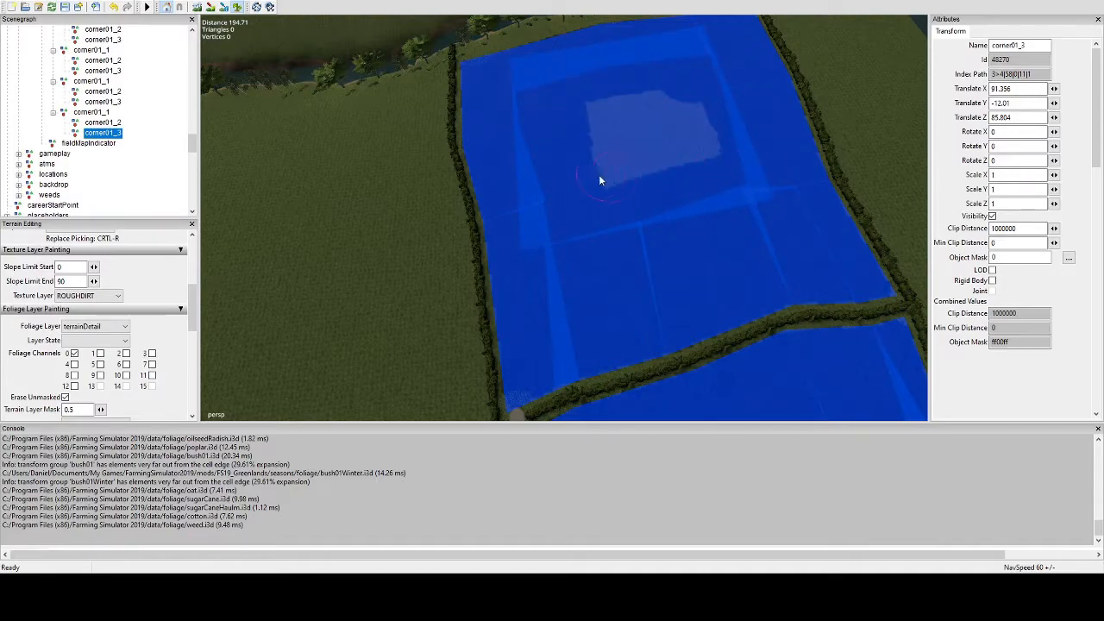
{"action": "left_click_drag", "start_coordinate": [607, 179], "coordinate": [629, 114]}
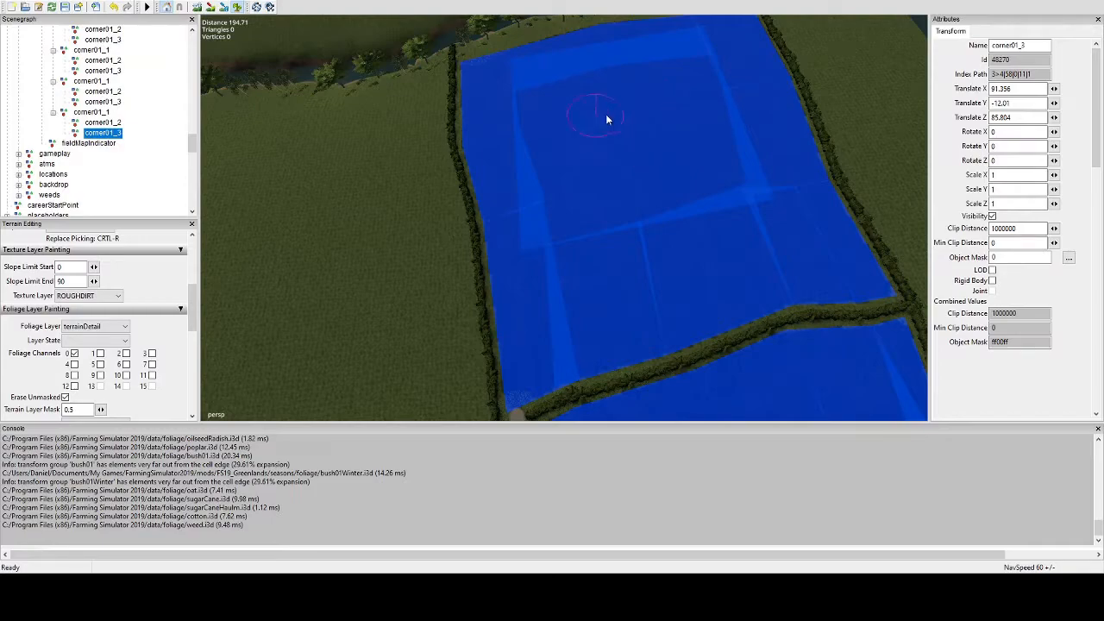
Step: Calculate the areas of all fields from the fields transform group and review the listed hectare values in the console
{"action": "left_click", "coordinate": [237, 8]}
{"action": "mouse_move", "coordinate": [620, 183]}
{"action": "left_mouse_down", "text": "alt"}
{"action": "mouse_move", "coordinate": [630, 217]}
{"action": "mouse_move", "coordinate": [494, 227]}
{"action": "mouse_move", "coordinate": [409, 279]}
{"action": "mouse_move", "coordinate": [492, 271]}
{"action": "mouse_move", "coordinate": [452, 330]}
{"action": "mouse_move", "coordinate": [464, 274]}
{"action": "left_mouse_up", "text": "alt"}
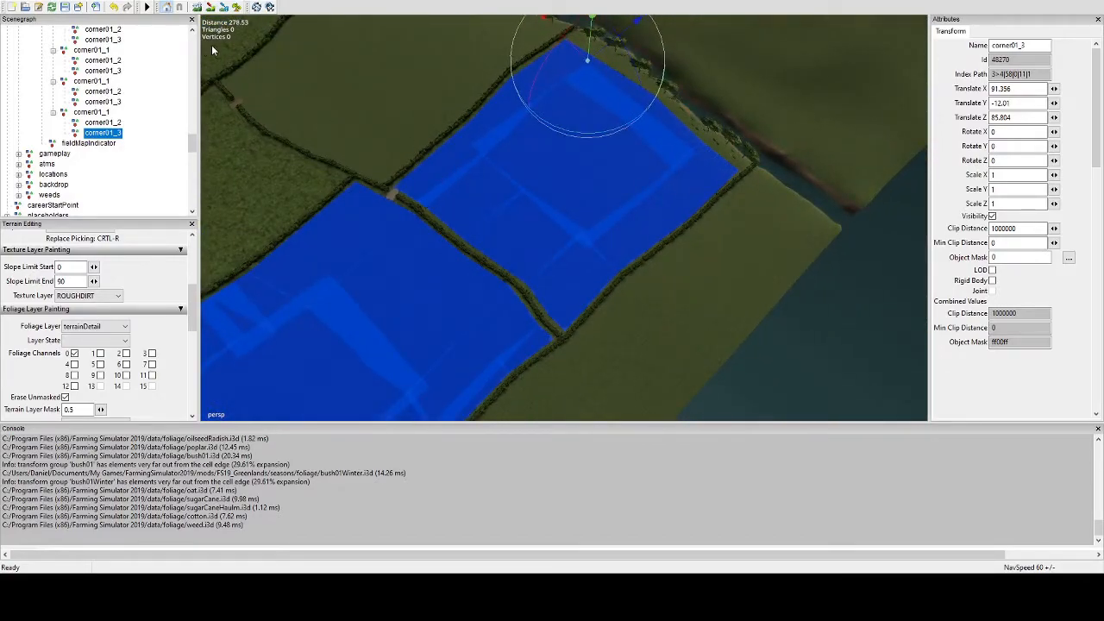
{"action": "left_click_drag", "start_coordinate": [481, 176], "coordinate": [487, 220], "text": "alt"}
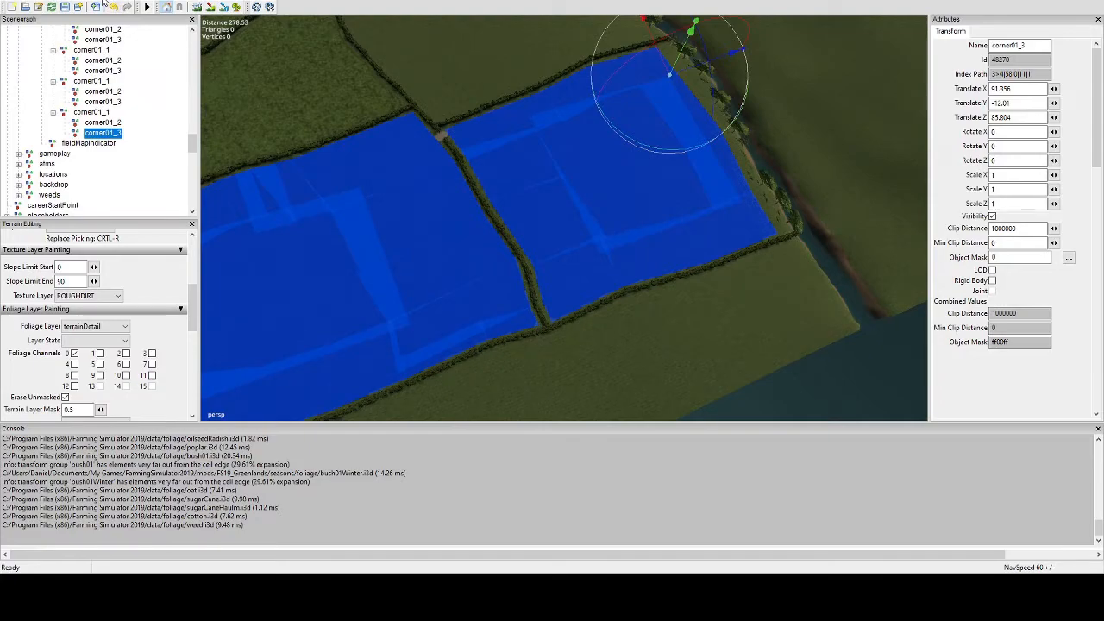
{"action": "left_click_drag", "start_coordinate": [193, 143], "coordinate": [183, 54]}
{"action": "left_click", "coordinate": [47, 102]}
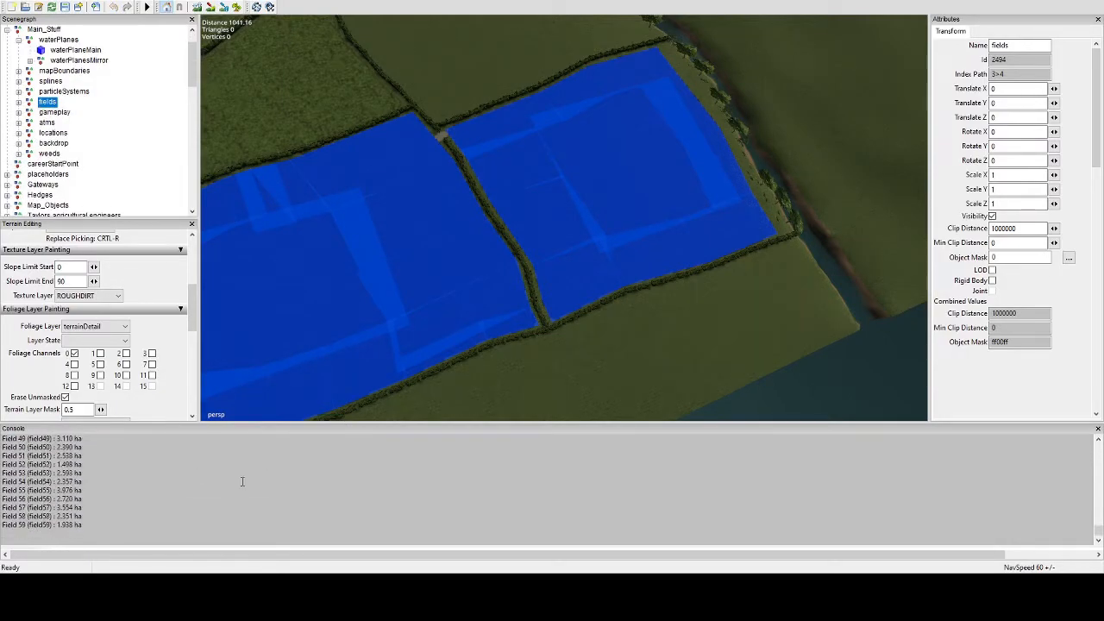
{"action": "scroll", "coordinate": [241, 482], "scroll_direction": "up", "scroll_amount": 18}
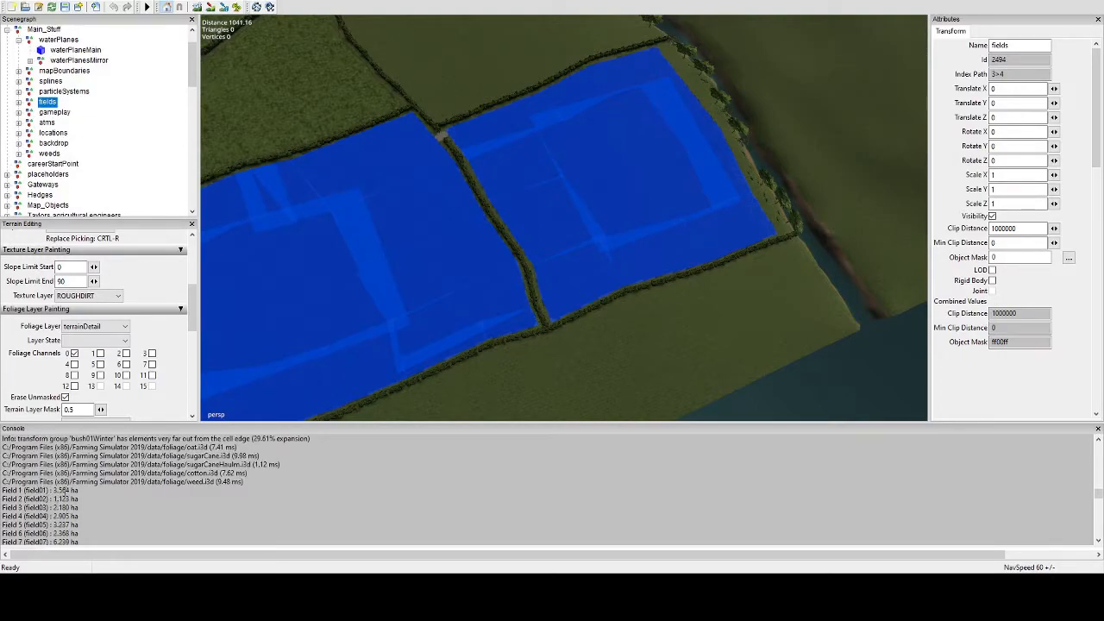
{"action": "scroll", "coordinate": [65, 516], "scroll_direction": "down", "scroll_amount": 10}
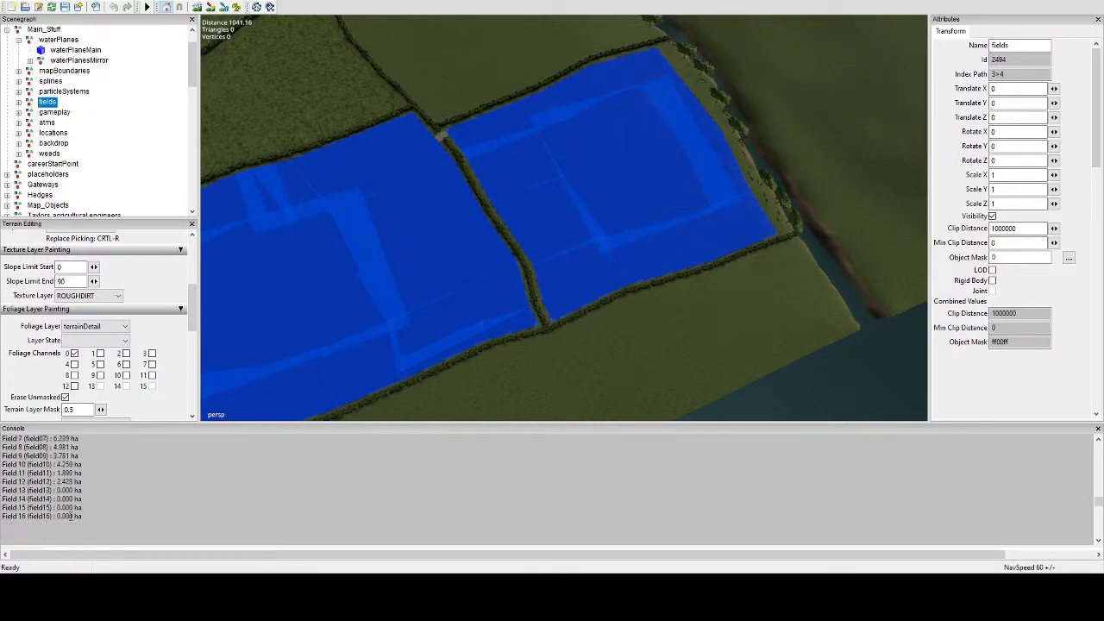
{"action": "scroll", "coordinate": [49, 509], "scroll_direction": "down", "scroll_amount": 4}
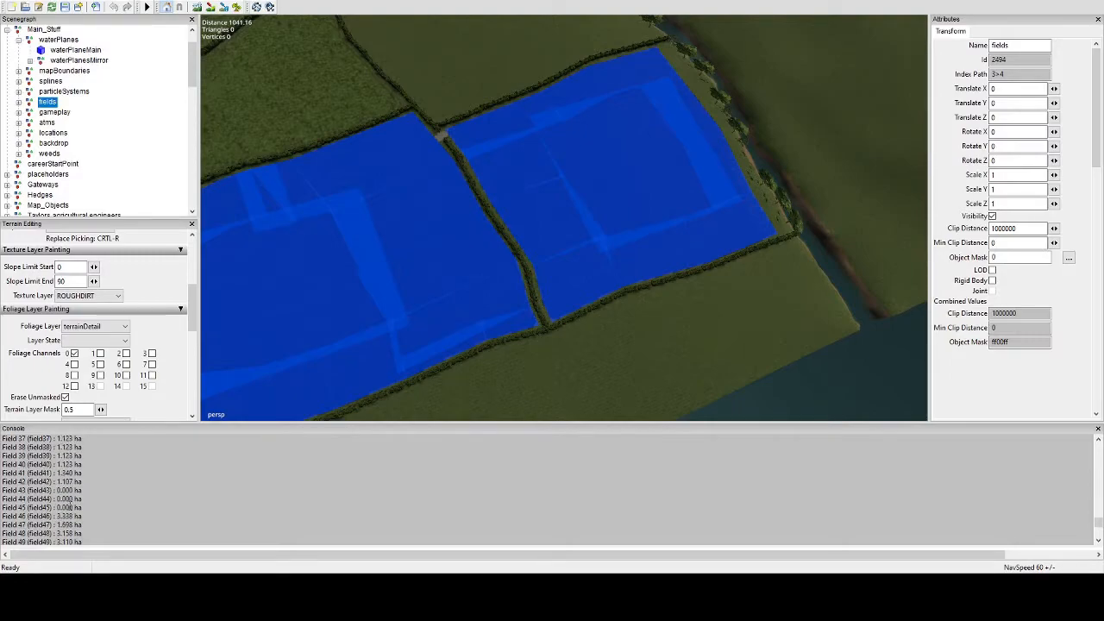
{"action": "scroll", "coordinate": [68, 508], "scroll_direction": "down", "scroll_amount": 4}
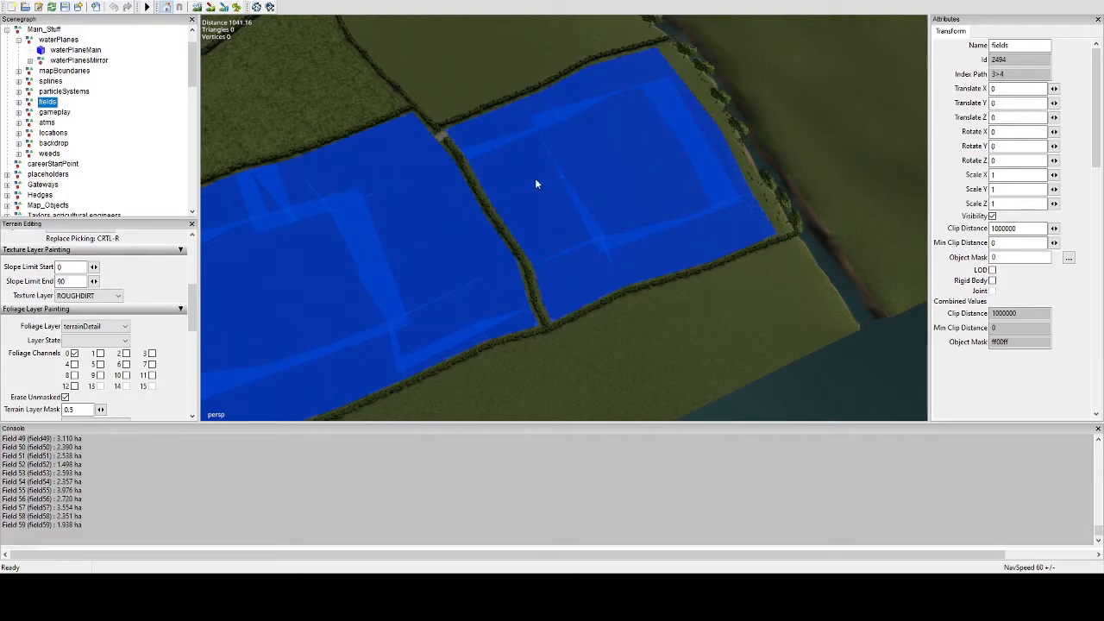
Step: Examine the terrainDetail coverage of field59 and its neighbouring field up to the hedges and their shared corner
{"action": "left_click_drag", "start_coordinate": [597, 184], "coordinate": [627, 175], "text": "alt"}
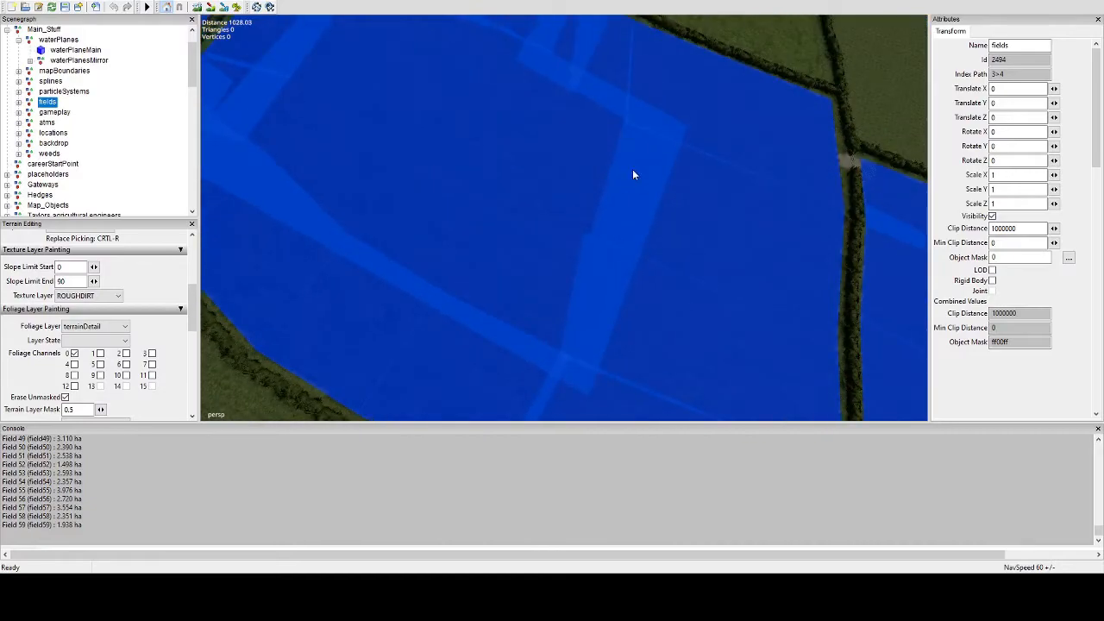
{"action": "scroll", "coordinate": [680, 161], "scroll_direction": "down", "scroll_amount": 3}
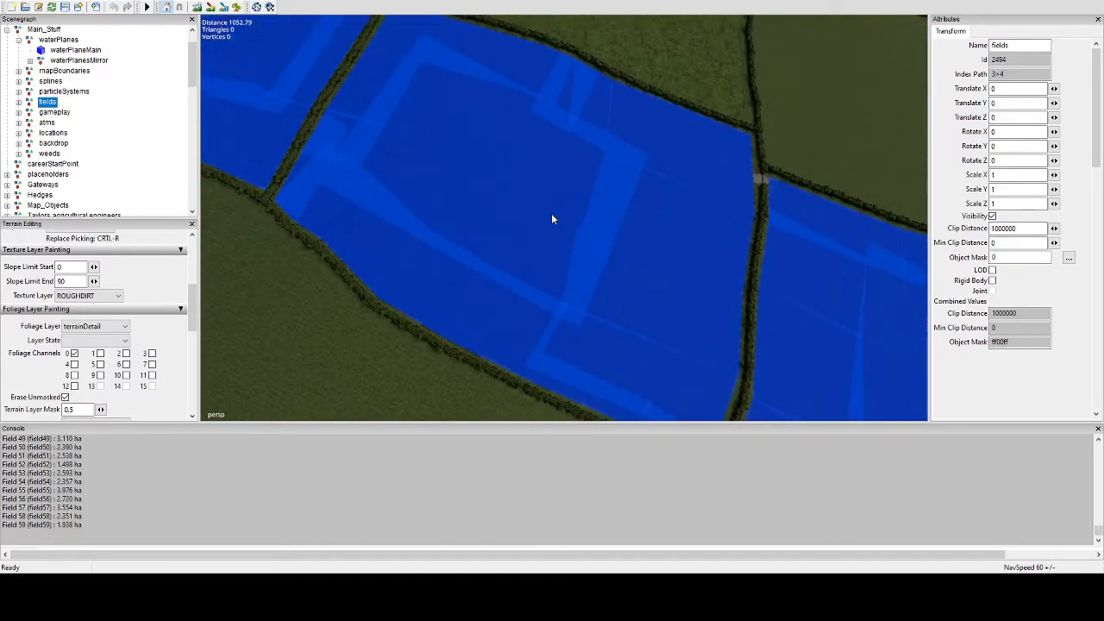
{"action": "left_click_drag", "start_coordinate": [475, 222], "coordinate": [597, 191], "text": "alt"}
{"action": "left_click_drag", "start_coordinate": [577, 156], "coordinate": [531, 165], "text": "alt"}
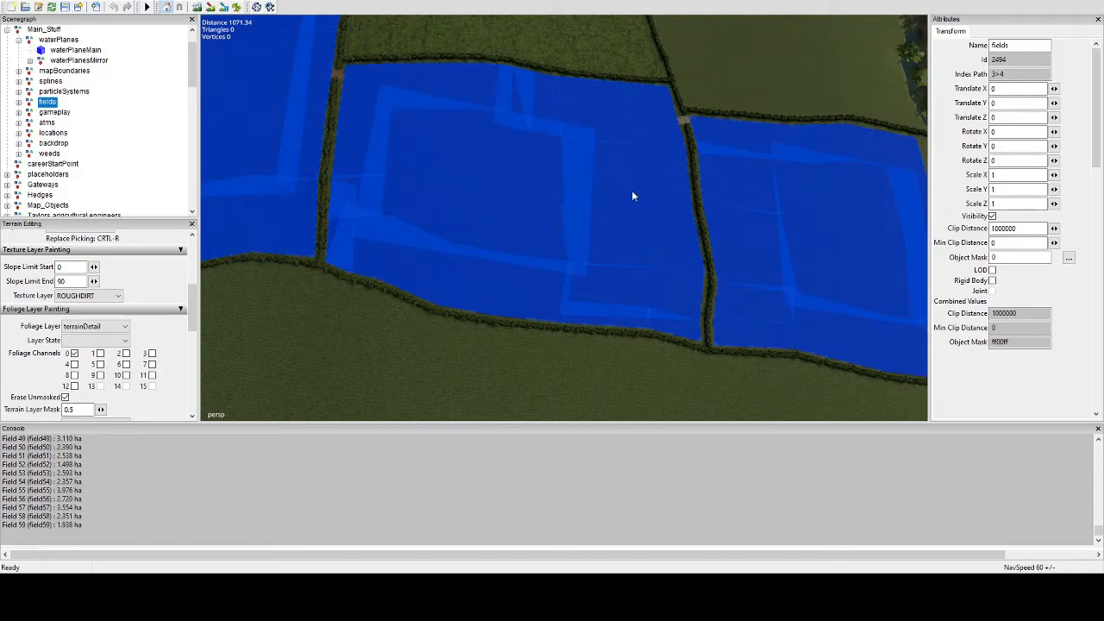
{"action": "left_click_drag", "start_coordinate": [372, 226], "coordinate": [320, 204], "text": "alt"}
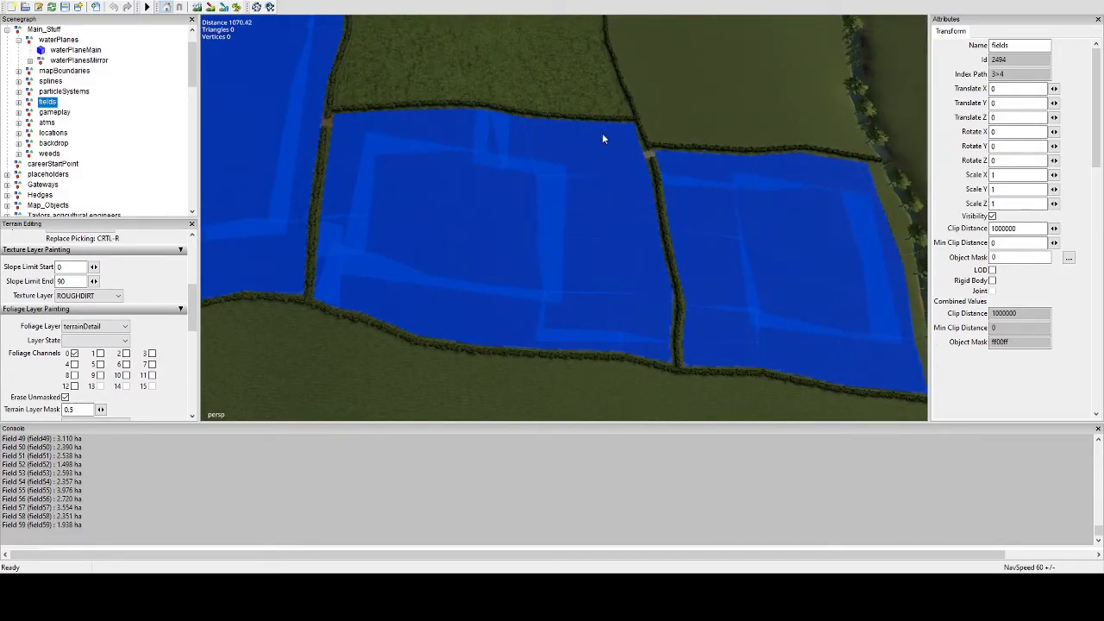
{"action": "middle_click_drag", "start_coordinate": [653, 214], "coordinate": [395, 164], "text": "alt"}
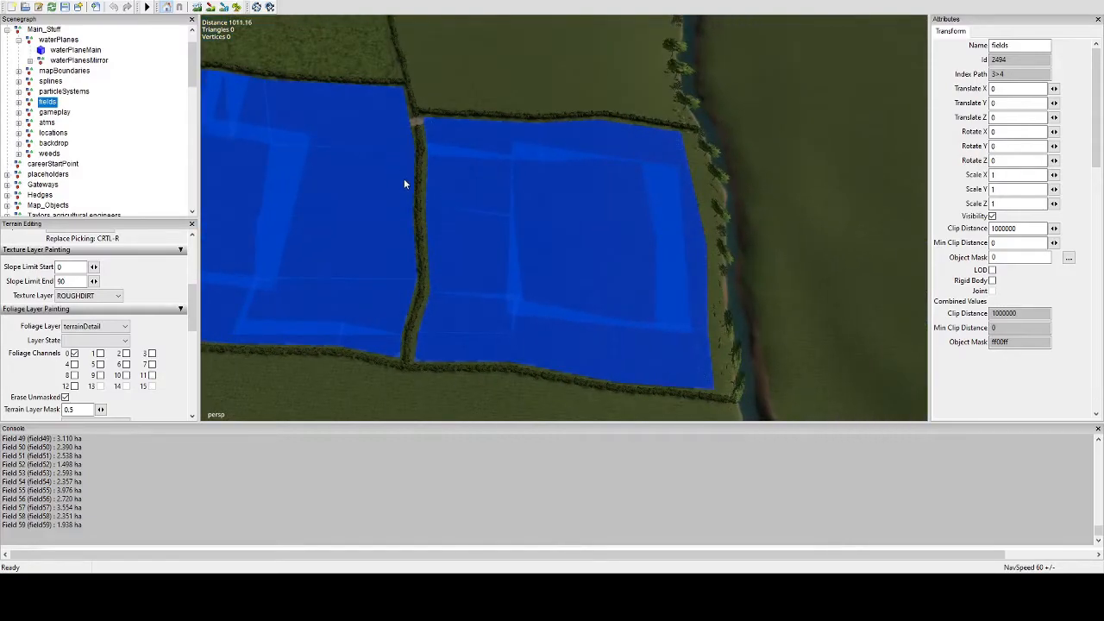
{"action": "scroll", "coordinate": [405, 166], "scroll_direction": "up", "scroll_amount": 3}
{"action": "left_click_drag", "start_coordinate": [483, 178], "coordinate": [444, 135], "text": "alt"}
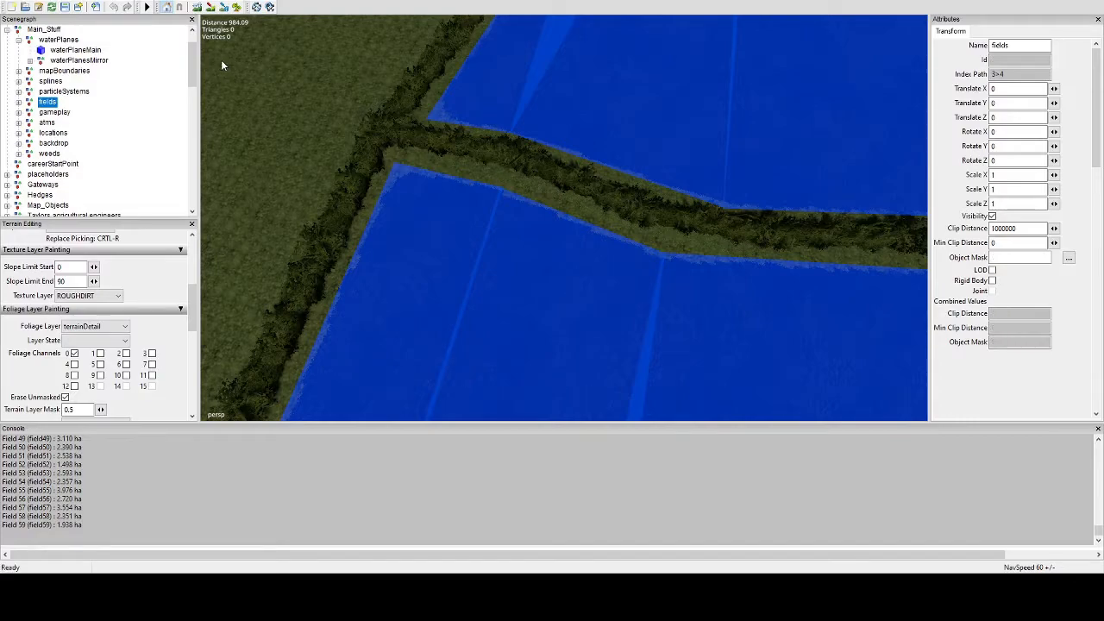
Step: Set foliage painting to the grass layer with the green middle layer state
{"action": "left_click_drag", "start_coordinate": [309, 213], "coordinate": [288, 239], "text": "alt"}
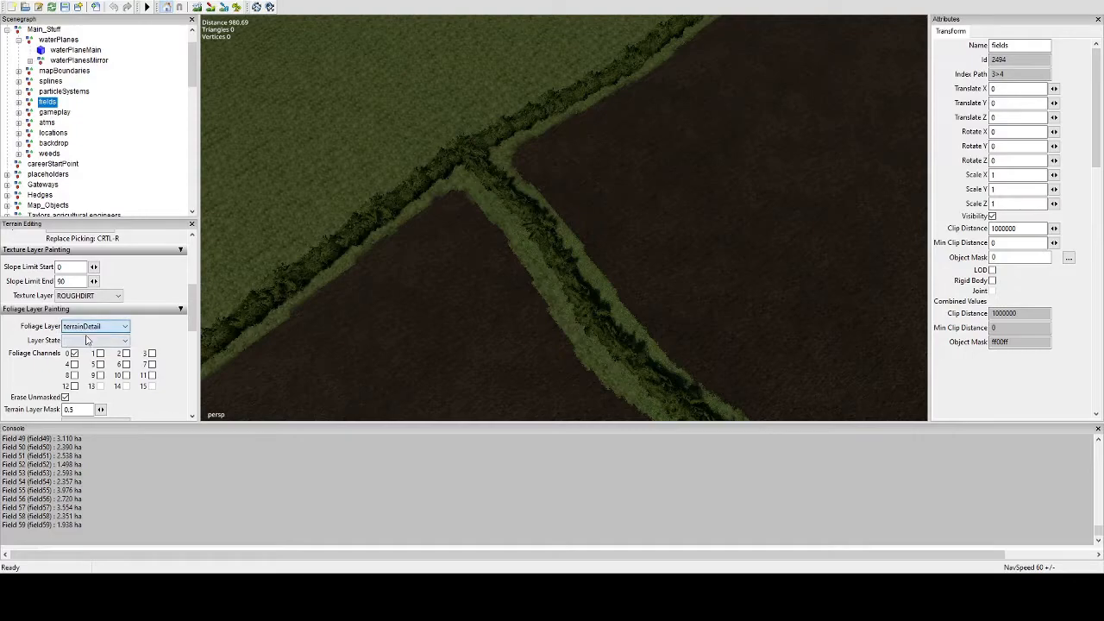
{"action": "key", "text": "Down"}
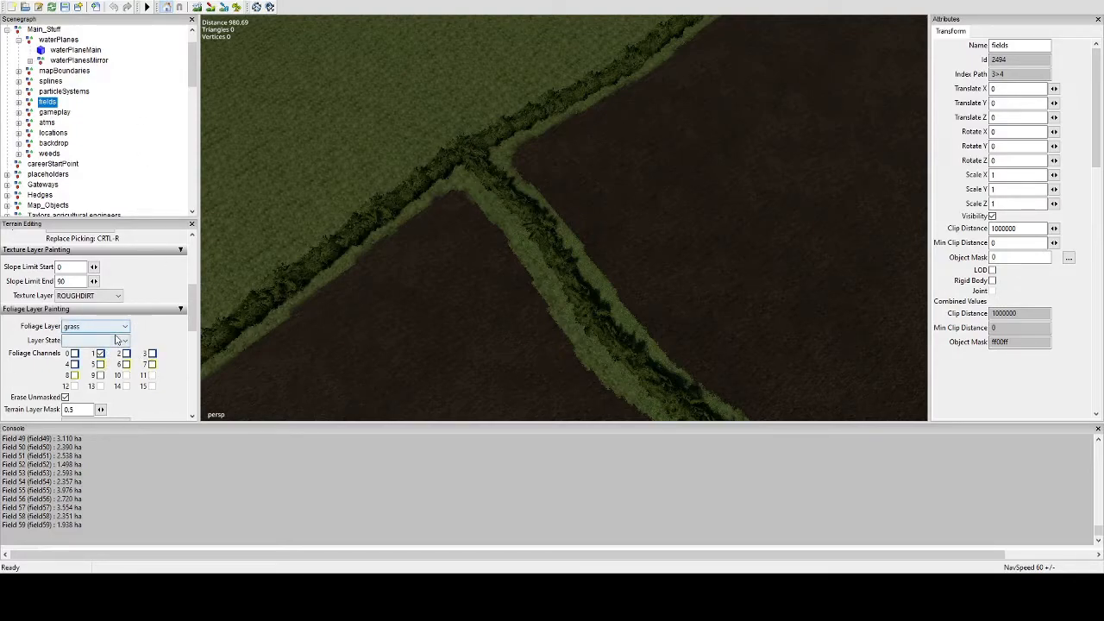
{"action": "left_click", "coordinate": [112, 344]}
{"action": "left_click", "coordinate": [99, 375]}
{"action": "left_click", "coordinate": [238, 6]}
Step: Paint green middle grass along field59's outer hedge margin, starting at the junction with the hedge dividing the two fields
{"action": "mouse_move", "coordinate": [371, 173]}
{"action": "left_mouse_down", "text": "alt"}
{"action": "mouse_move", "coordinate": [462, 191]}
{"action": "mouse_move", "coordinate": [511, 174]}
{"action": "mouse_move", "coordinate": [571, 254]}
{"action": "mouse_move", "coordinate": [593, 254]}
{"action": "left_mouse_up", "text": "alt"}
{"action": "scroll", "coordinate": [616, 221], "scroll_direction": "up", "scroll_amount": 4}
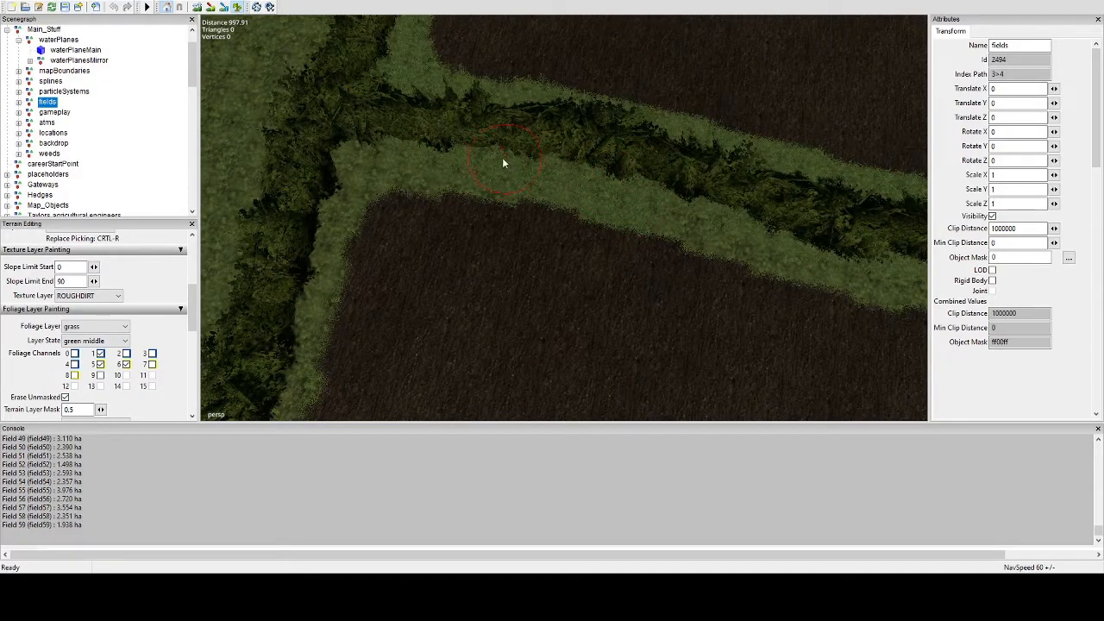
{"action": "mouse_move", "coordinate": [350, 149]}
{"action": "left_mouse_down", "text": "alt"}
{"action": "mouse_move", "coordinate": [333, 188]}
{"action": "mouse_move", "coordinate": [301, 214]}
{"action": "mouse_move", "coordinate": [483, 203]}
{"action": "mouse_move", "coordinate": [654, 145]}
{"action": "mouse_move", "coordinate": [571, 159]}
{"action": "mouse_move", "coordinate": [526, 187]}
{"action": "mouse_move", "coordinate": [660, 135]}
{"action": "left_mouse_up", "text": "alt"}
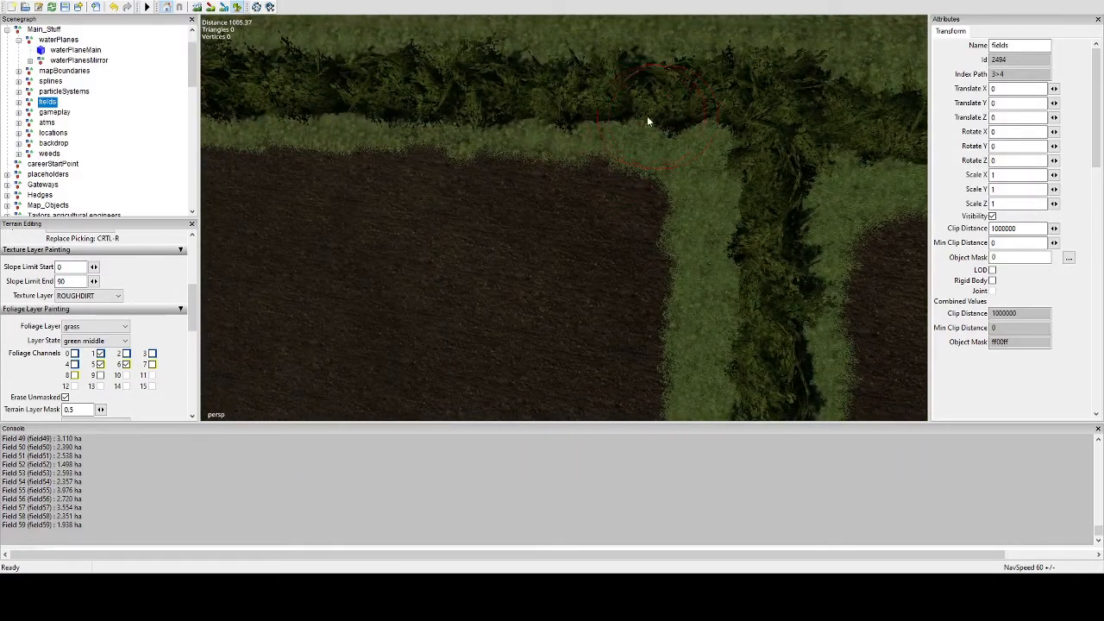
{"action": "middle_click_drag", "start_coordinate": [351, 106], "coordinate": [468, 116]}
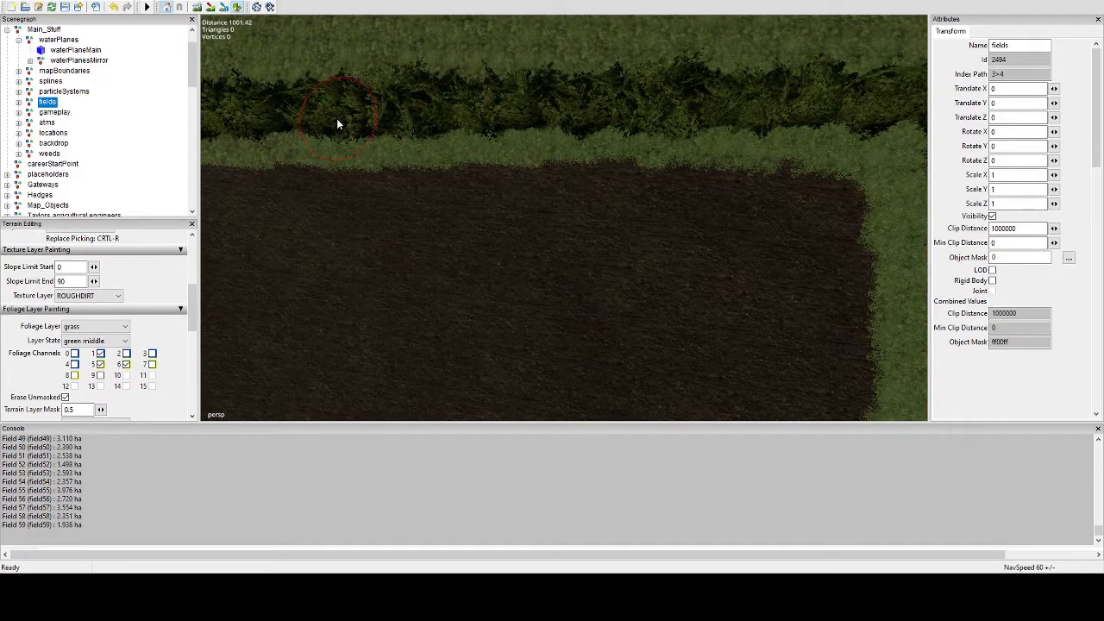
{"action": "middle_click_drag", "start_coordinate": [337, 121], "coordinate": [378, 126]}
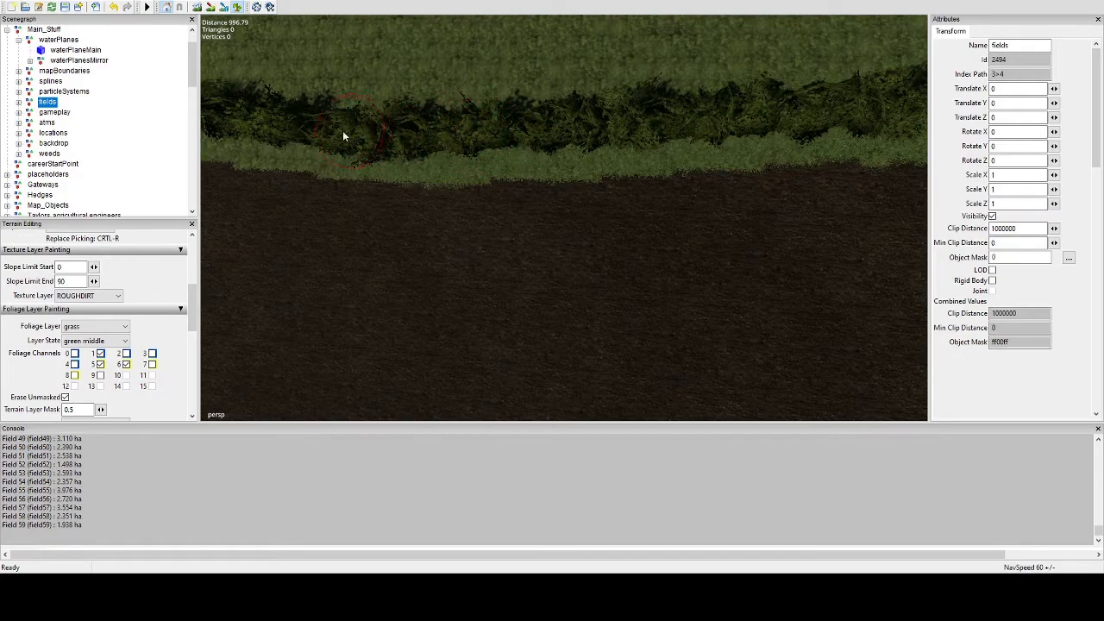
{"action": "middle_click_drag", "start_coordinate": [310, 137], "coordinate": [493, 162]}
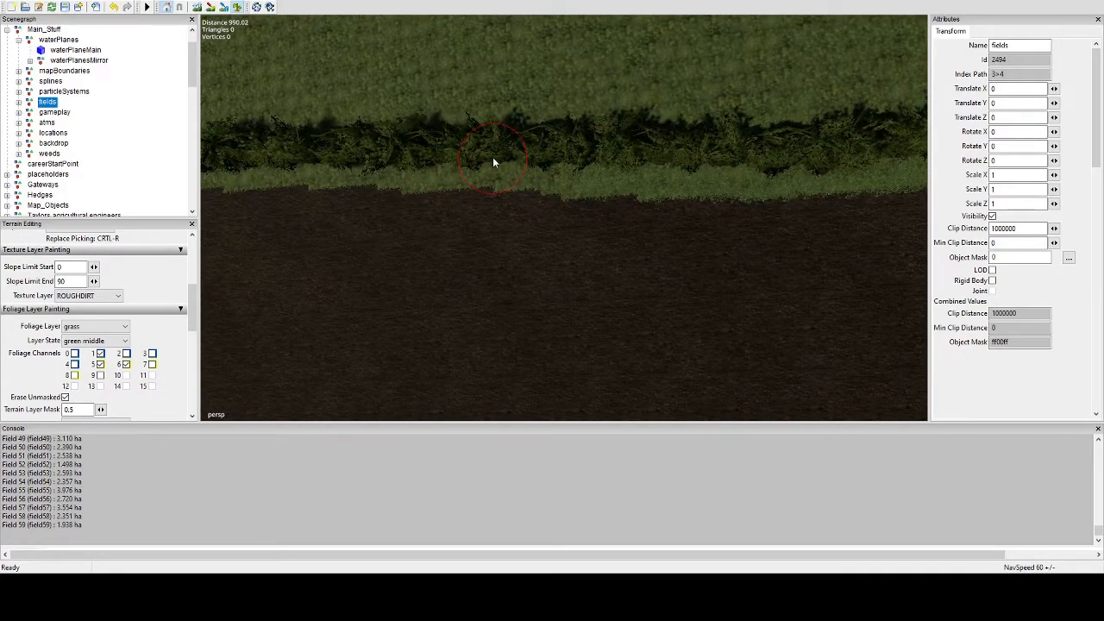
{"action": "middle_click_drag", "start_coordinate": [357, 155], "coordinate": [424, 151]}
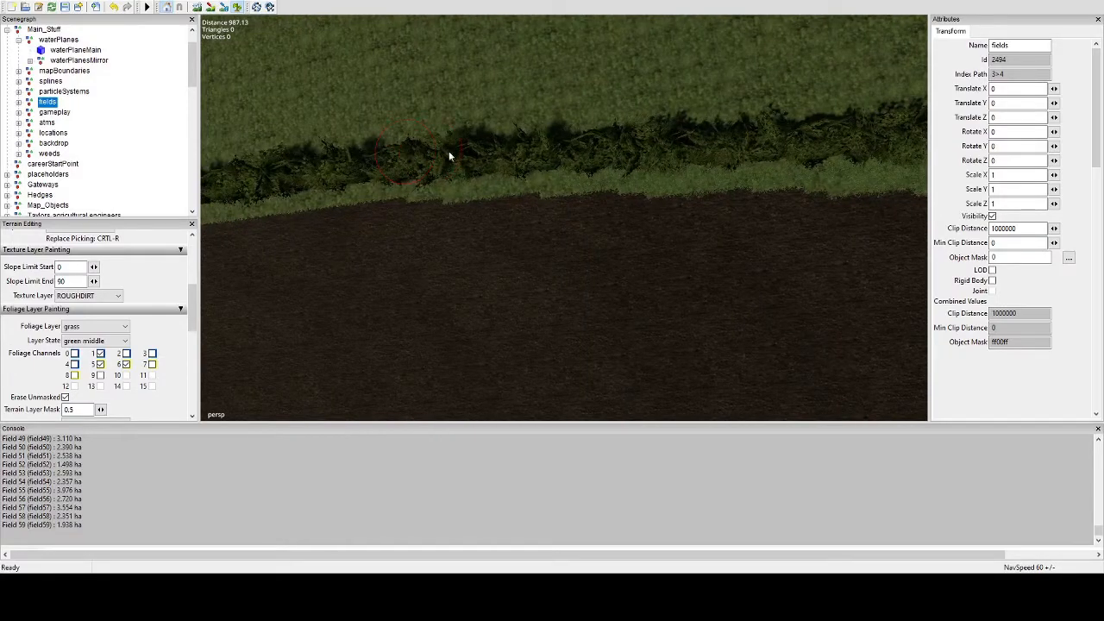
{"action": "middle_click_drag", "start_coordinate": [345, 176], "coordinate": [570, 156]}
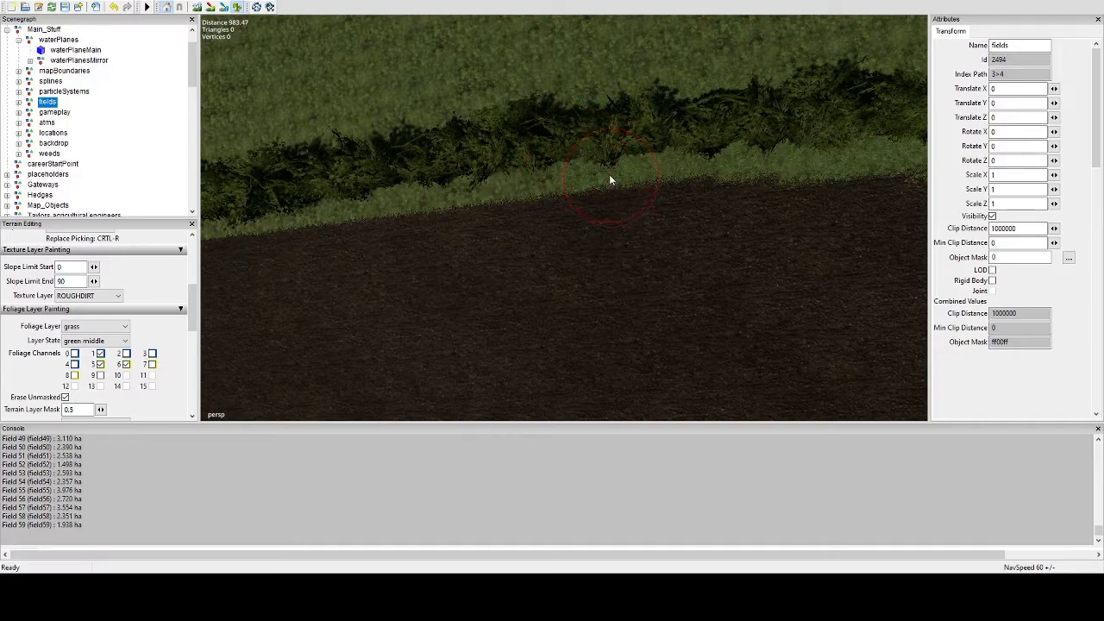
Step: Try painting a grass patch from the outer hedge margin onto the bare soil of field59, and remove it again
{"action": "left_click_drag", "start_coordinate": [611, 176], "coordinate": [593, 190]}
{"action": "mouse_move", "coordinate": [586, 244]}
{"action": "middle_mouse_down"}
{"action": "mouse_move", "coordinate": [595, 276]}
{"action": "mouse_move", "coordinate": [709, 225]}
{"action": "mouse_move", "coordinate": [700, 256]}
{"action": "middle_mouse_up"}
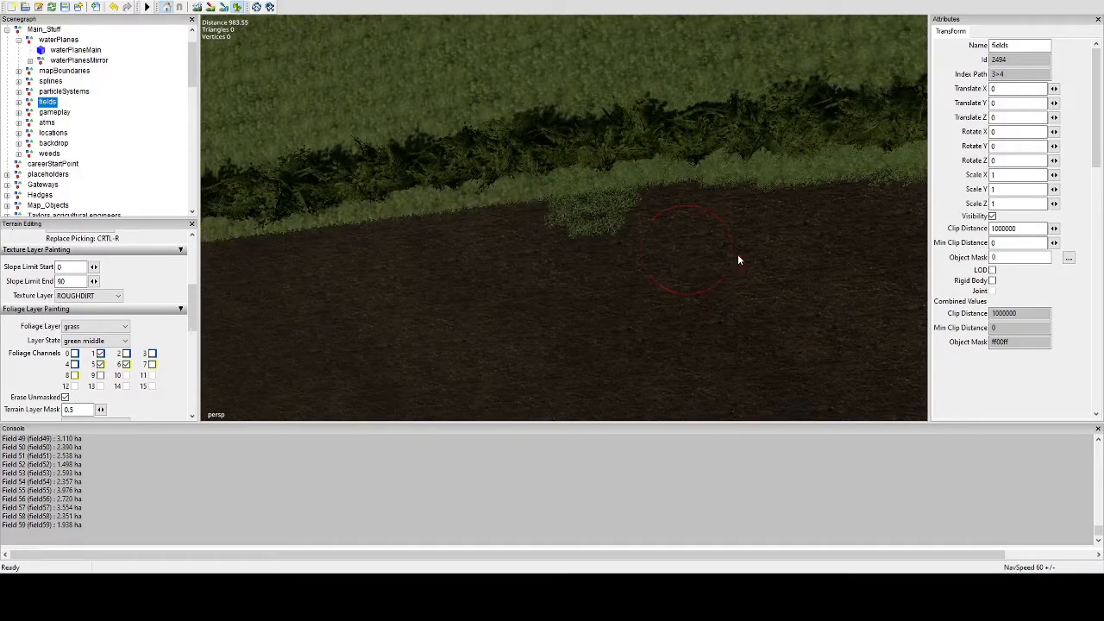
{"action": "middle_click_drag", "start_coordinate": [566, 280], "coordinate": [757, 192]}
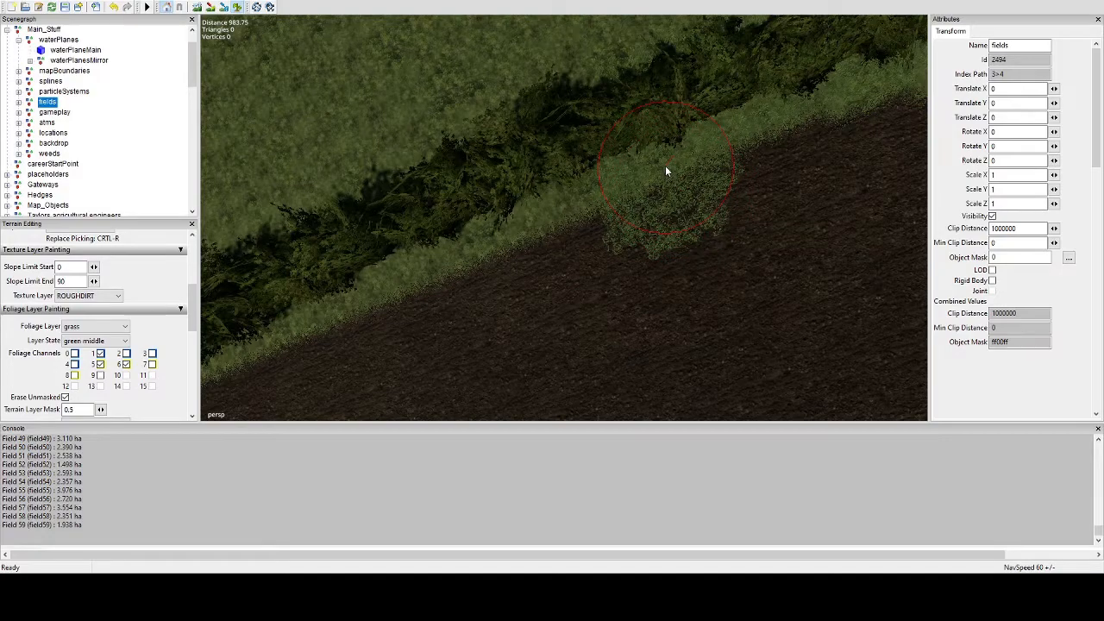
{"action": "mouse_move", "coordinate": [634, 243]}
{"action": "left_mouse_down"}
{"action": "mouse_move", "coordinate": [629, 283]}
{"action": "mouse_move", "coordinate": [748, 226]}
{"action": "mouse_move", "coordinate": [707, 220]}
{"action": "left_mouse_up"}
{"action": "left_click_drag", "start_coordinate": [733, 220], "coordinate": [663, 220], "text": "alt"}
{"action": "middle_click_drag", "start_coordinate": [661, 220], "coordinate": [732, 197]}
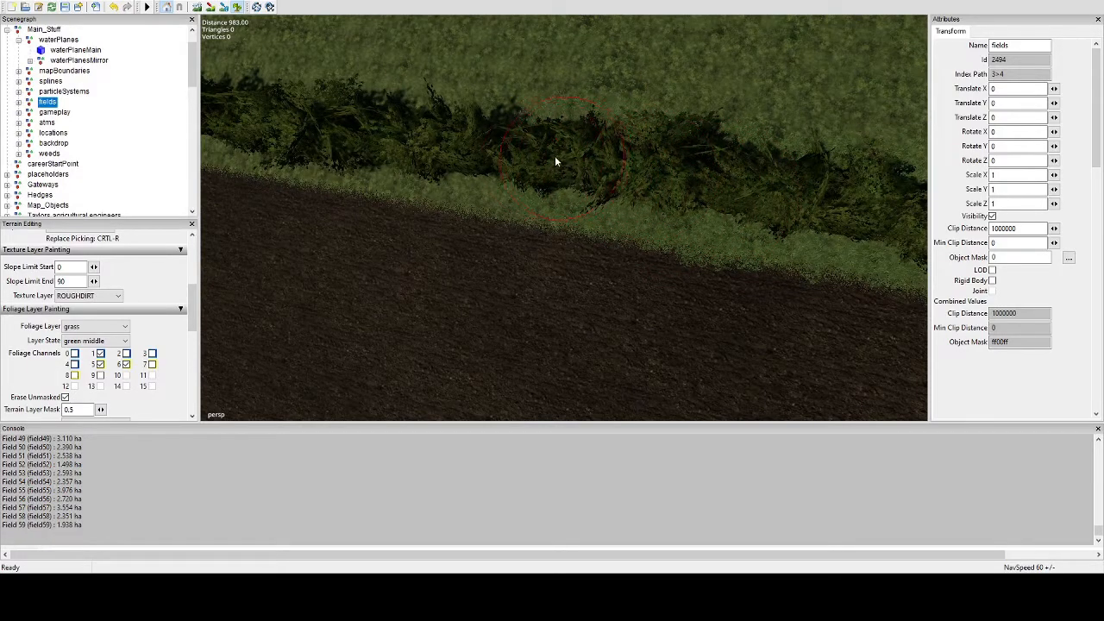
Step: Continue the green middle grass along the rest of the outer hedge margin to the tree-lined river corner
{"action": "mouse_move", "coordinate": [368, 135]}
{"action": "middle_mouse_down"}
{"action": "mouse_move", "coordinate": [353, 141]}
{"action": "mouse_move", "coordinate": [557, 135]}
{"action": "mouse_move", "coordinate": [613, 146]}
{"action": "middle_mouse_up"}
{"action": "left_click_drag", "start_coordinate": [526, 127], "coordinate": [370, 115]}
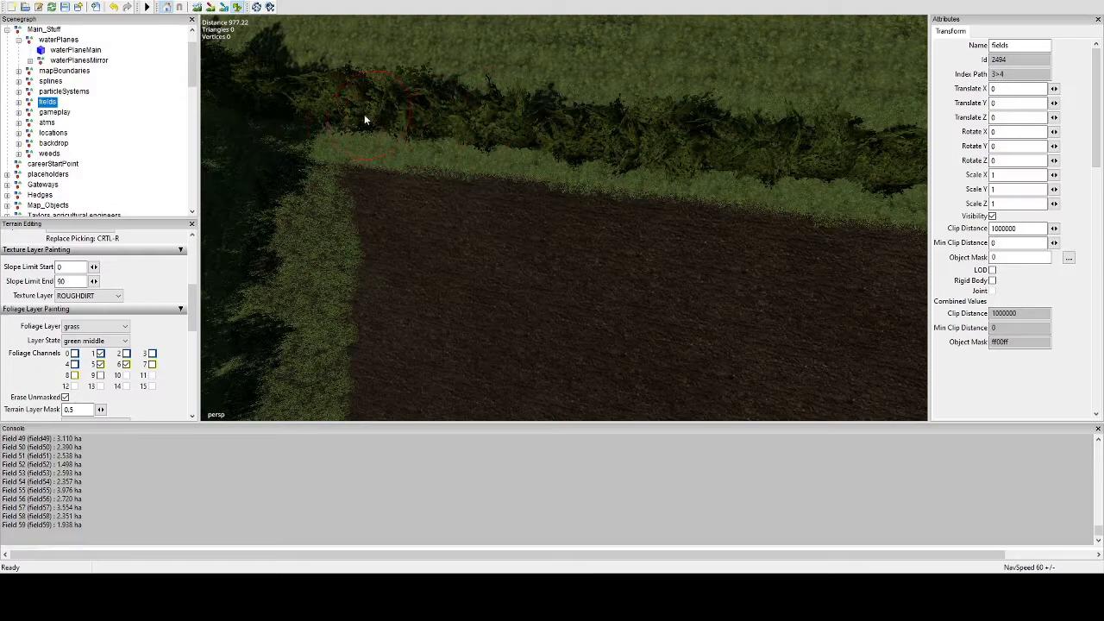
{"action": "mouse_move", "coordinate": [360, 132]}
{"action": "middle_mouse_down"}
{"action": "mouse_move", "coordinate": [505, 193]}
{"action": "mouse_move", "coordinate": [523, 232]}
{"action": "middle_mouse_up"}
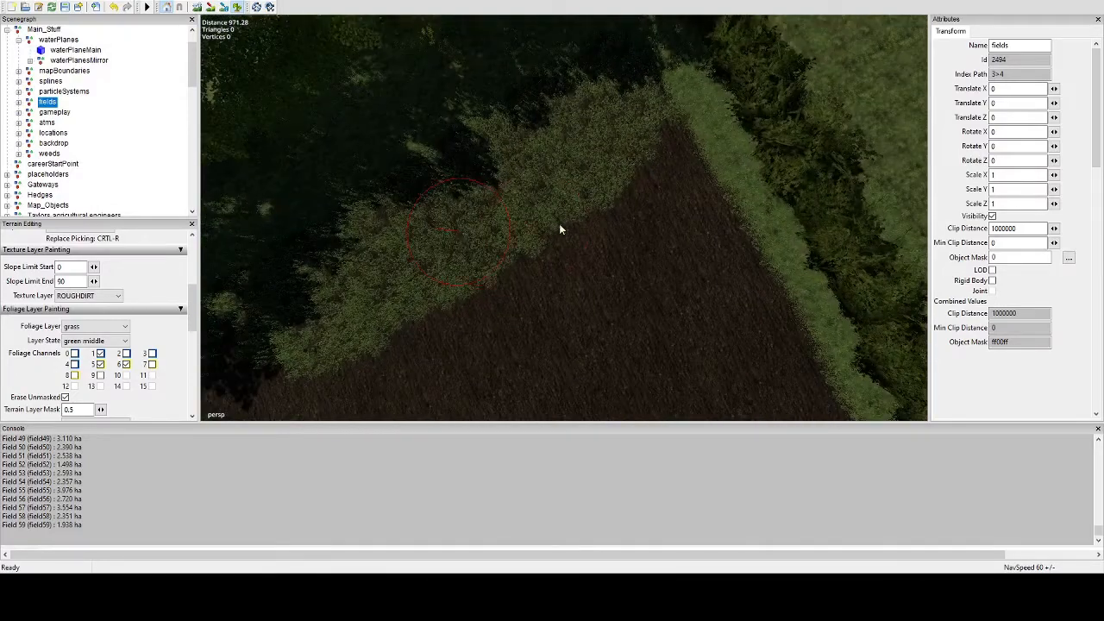
Step: Paint green middle grass under the trees along the river side of field59 to its far corner
{"action": "mouse_move", "coordinate": [584, 176]}
{"action": "left_mouse_down"}
{"action": "mouse_move", "coordinate": [626, 132]}
{"action": "mouse_move", "coordinate": [451, 211]}
{"action": "mouse_move", "coordinate": [405, 274]}
{"action": "mouse_move", "coordinate": [405, 262]}
{"action": "left_mouse_up"}
{"action": "mouse_move", "coordinate": [405, 262]}
{"action": "middle_mouse_down"}
{"action": "mouse_move", "coordinate": [360, 266]}
{"action": "mouse_move", "coordinate": [412, 264]}
{"action": "middle_mouse_up"}
{"action": "mouse_move", "coordinate": [457, 259]}
{"action": "left_mouse_down"}
{"action": "mouse_move", "coordinate": [496, 241]}
{"action": "mouse_move", "coordinate": [520, 182]}
{"action": "mouse_move", "coordinate": [546, 271]}
{"action": "mouse_move", "coordinate": [373, 213]}
{"action": "mouse_move", "coordinate": [423, 205]}
{"action": "mouse_move", "coordinate": [340, 219]}
{"action": "left_mouse_up"}
{"action": "mouse_move", "coordinate": [339, 219]}
{"action": "middle_mouse_down"}
{"action": "mouse_move", "coordinate": [308, 227]}
{"action": "mouse_move", "coordinate": [373, 181]}
{"action": "middle_mouse_up"}
{"action": "mouse_move", "coordinate": [541, 226]}
{"action": "left_mouse_down"}
{"action": "mouse_move", "coordinate": [559, 229]}
{"action": "mouse_move", "coordinate": [594, 196]}
{"action": "mouse_move", "coordinate": [330, 198]}
{"action": "left_mouse_up"}
{"action": "middle_click_drag", "start_coordinate": [330, 198], "coordinate": [506, 218]}
{"action": "mouse_move", "coordinate": [505, 213]}
{"action": "left_mouse_down"}
{"action": "mouse_move", "coordinate": [556, 200]}
{"action": "mouse_move", "coordinate": [380, 212]}
{"action": "left_mouse_up"}
{"action": "mouse_move", "coordinate": [379, 213]}
{"action": "middle_mouse_down"}
{"action": "mouse_move", "coordinate": [350, 216]}
{"action": "mouse_move", "coordinate": [574, 210]}
{"action": "middle_mouse_up"}
{"action": "mouse_move", "coordinate": [575, 211]}
{"action": "left_mouse_down"}
{"action": "mouse_move", "coordinate": [628, 199]}
{"action": "mouse_move", "coordinate": [489, 184]}
{"action": "mouse_move", "coordinate": [387, 202]}
{"action": "left_mouse_up"}
{"action": "middle_click_drag", "start_coordinate": [387, 202], "coordinate": [630, 215]}
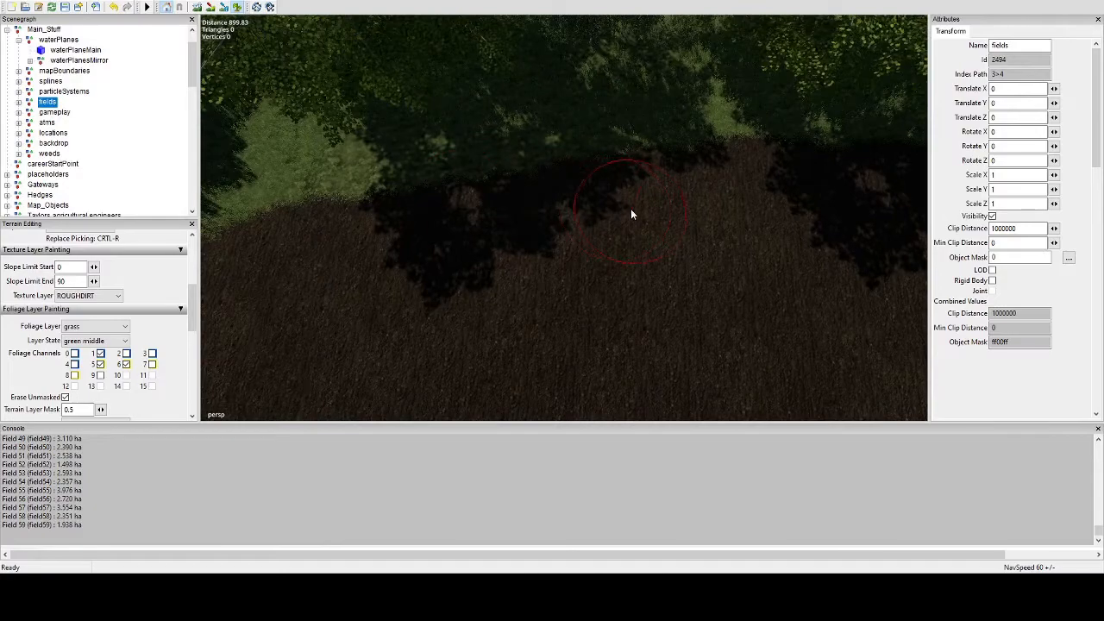
{"action": "middle_click_drag", "start_coordinate": [468, 231], "coordinate": [482, 205]}
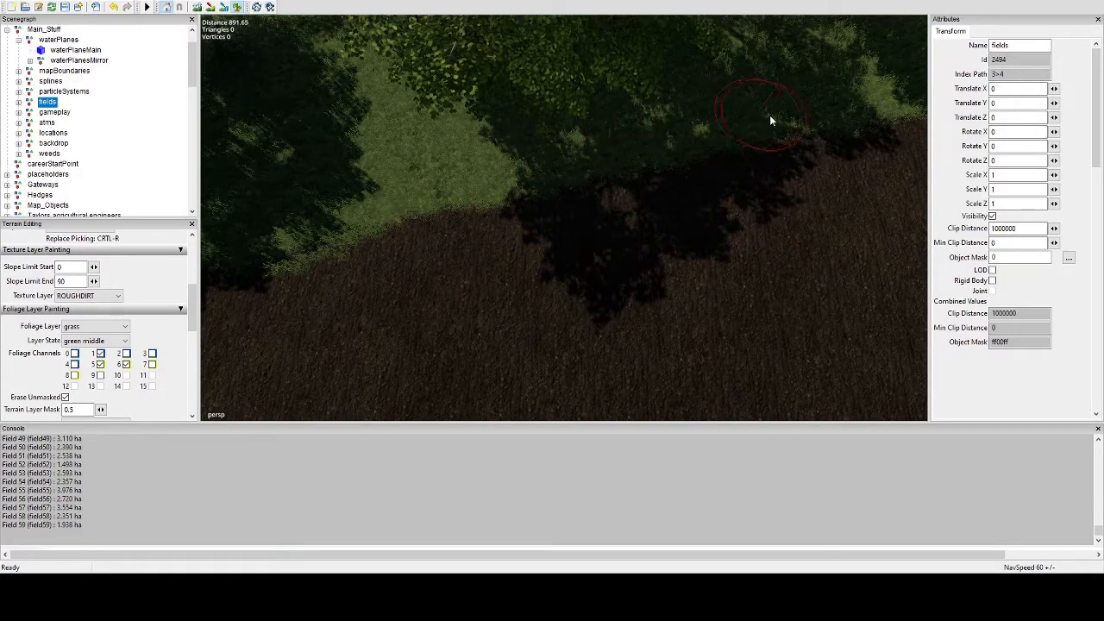
{"action": "mouse_move", "coordinate": [423, 245]}
{"action": "middle_mouse_down"}
{"action": "mouse_move", "coordinate": [446, 239]}
{"action": "mouse_move", "coordinate": [414, 271]}
{"action": "middle_mouse_up"}
{"action": "mouse_move", "coordinate": [414, 271]}
{"action": "left_mouse_down"}
{"action": "mouse_move", "coordinate": [534, 219]}
{"action": "mouse_move", "coordinate": [575, 225]}
{"action": "left_mouse_up"}
{"action": "mouse_move", "coordinate": [526, 226]}
{"action": "middle_mouse_down", "text": "alt"}
{"action": "mouse_move", "coordinate": [609, 231]}
{"action": "mouse_move", "coordinate": [589, 218]}
{"action": "middle_mouse_up", "text": "alt"}
{"action": "mouse_move", "coordinate": [589, 218]}
{"action": "left_mouse_down"}
{"action": "mouse_move", "coordinate": [502, 170]}
{"action": "mouse_move", "coordinate": [547, 164]}
{"action": "mouse_move", "coordinate": [759, 187]}
{"action": "mouse_move", "coordinate": [470, 163]}
{"action": "mouse_move", "coordinate": [446, 151]}
{"action": "mouse_move", "coordinate": [374, 158]}
{"action": "left_mouse_up"}
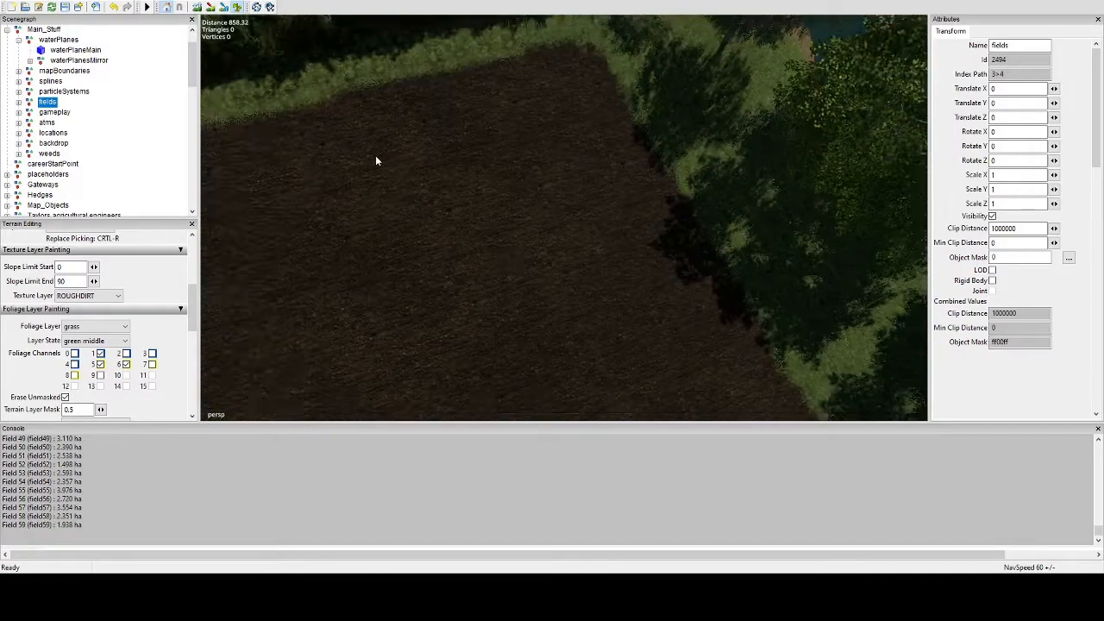
Step: Paint green middle grass along field59's hedge margin facing the neighbouring grass field, from the river corner to the gateway
{"action": "middle_click_drag", "start_coordinate": [374, 158], "coordinate": [456, 199], "text": "alt"}
{"action": "left_click_drag", "start_coordinate": [455, 199], "coordinate": [471, 199], "text": "alt"}
{"action": "mouse_move", "coordinate": [470, 197]}
{"action": "middle_mouse_down", "text": "alt"}
{"action": "mouse_move", "coordinate": [461, 174]}
{"action": "mouse_move", "coordinate": [605, 200]}
{"action": "middle_mouse_up", "text": "alt"}
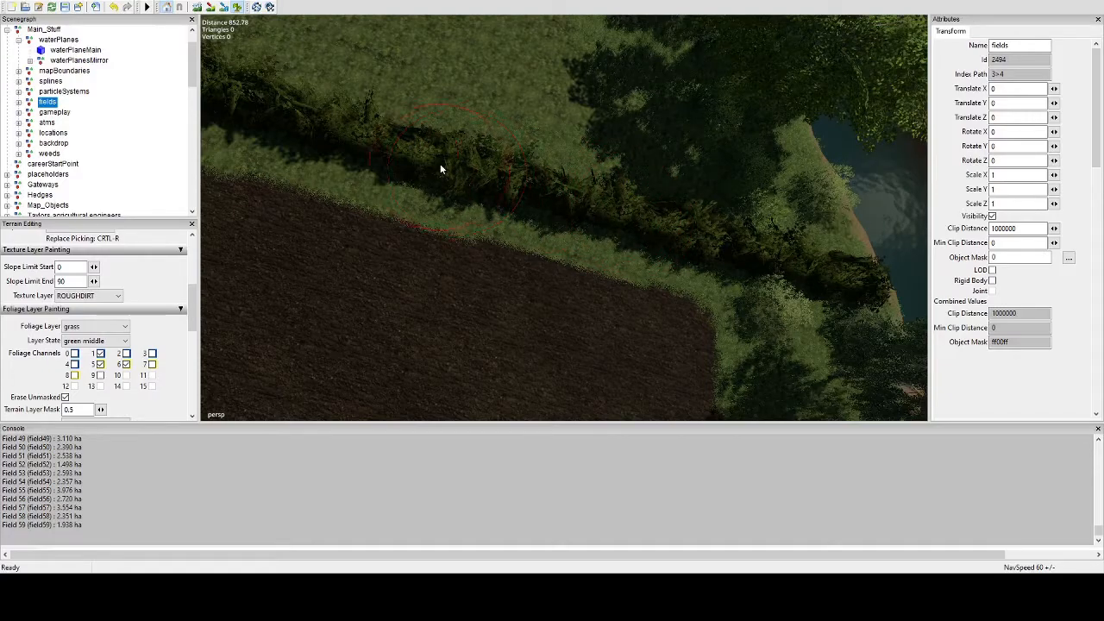
{"action": "mouse_move", "coordinate": [362, 133]}
{"action": "middle_mouse_down", "text": "alt"}
{"action": "mouse_move", "coordinate": [412, 158]}
{"action": "mouse_move", "coordinate": [570, 158]}
{"action": "middle_mouse_up", "text": "alt"}
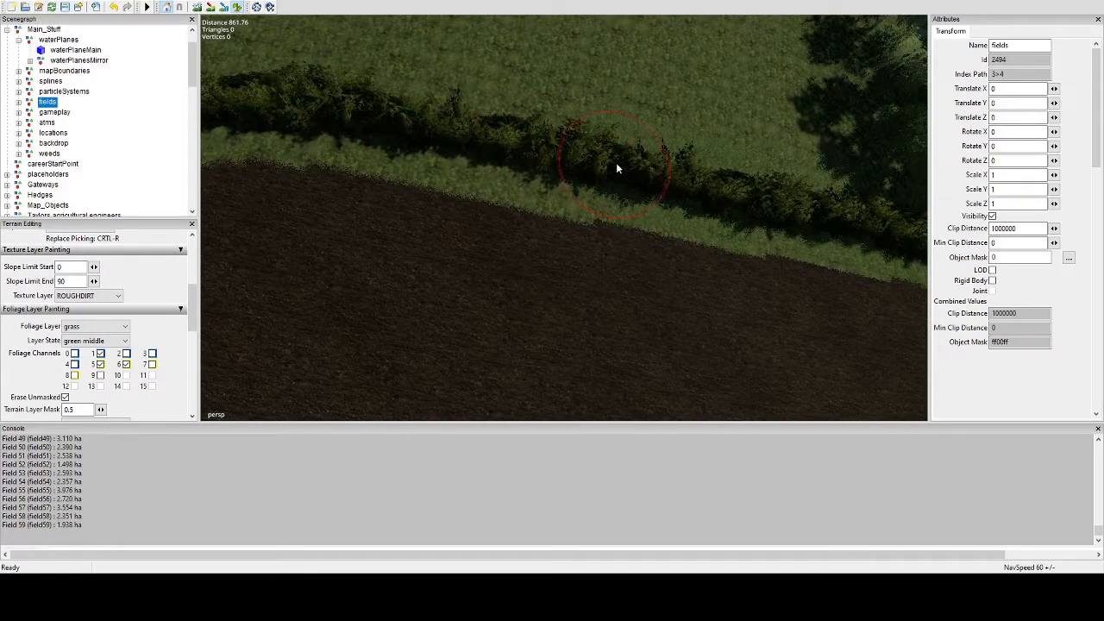
{"action": "middle_click_drag", "start_coordinate": [319, 100], "coordinate": [622, 143], "text": "alt"}
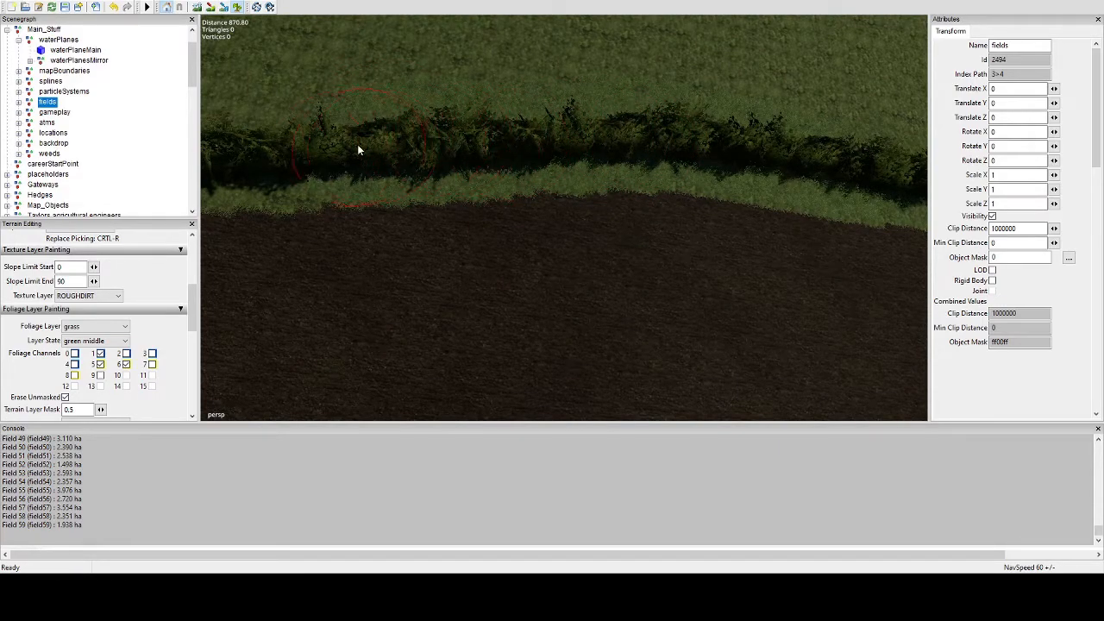
{"action": "middle_click_drag", "start_coordinate": [274, 155], "coordinate": [620, 157], "text": "alt"}
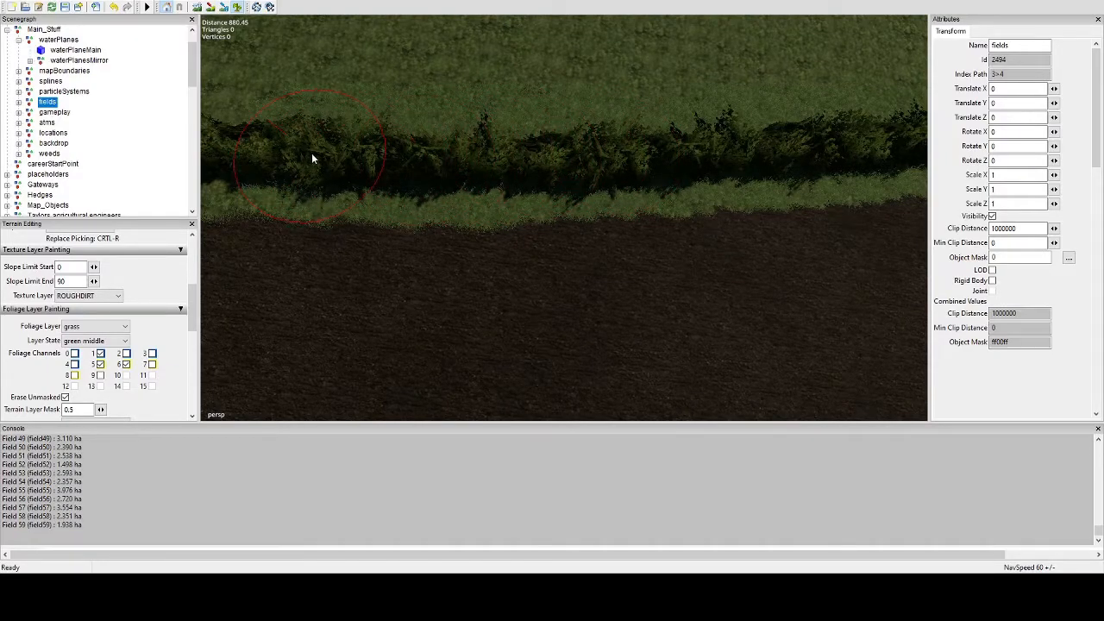
{"action": "middle_click_drag", "start_coordinate": [311, 152], "coordinate": [416, 158], "text": "alt"}
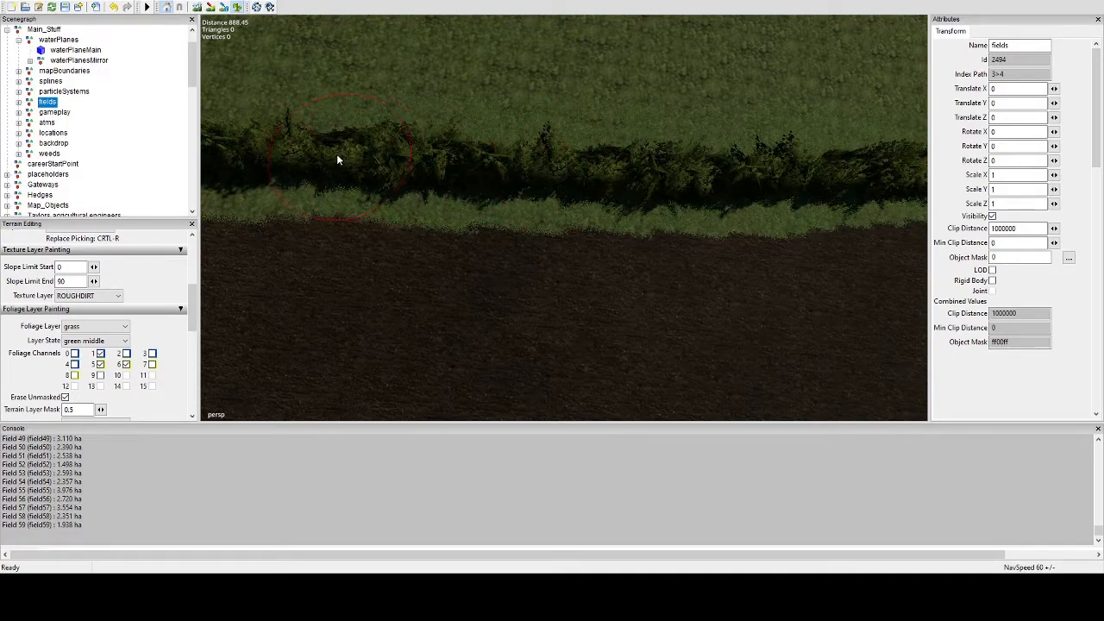
{"action": "middle_click_drag", "start_coordinate": [291, 156], "coordinate": [557, 168], "text": "alt"}
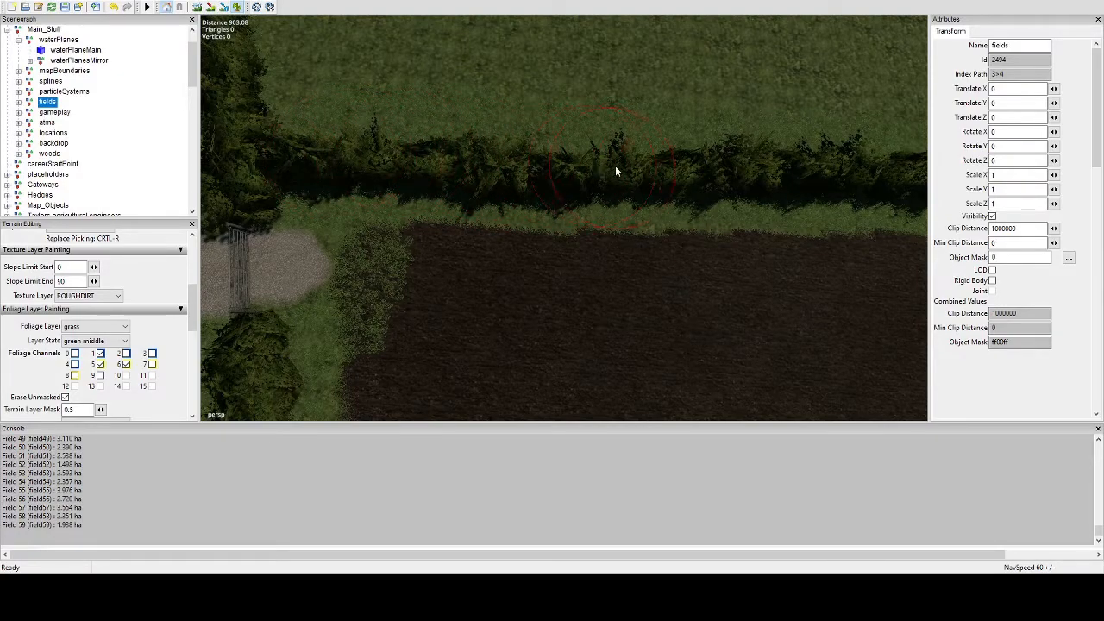
Step: Paint green middle grass around the gateway corner and along field59's side of the dividing hedge to the outer hedge corner
{"action": "mouse_move", "coordinate": [687, 170]}
{"action": "left_mouse_down", "text": "alt"}
{"action": "mouse_move", "coordinate": [565, 175]}
{"action": "mouse_move", "coordinate": [526, 226]}
{"action": "mouse_move", "coordinate": [568, 180]}
{"action": "mouse_move", "coordinate": [574, 147]}
{"action": "mouse_move", "coordinate": [553, 207]}
{"action": "mouse_move", "coordinate": [476, 222]}
{"action": "mouse_move", "coordinate": [457, 214]}
{"action": "mouse_move", "coordinate": [440, 182]}
{"action": "left_mouse_up", "text": "alt"}
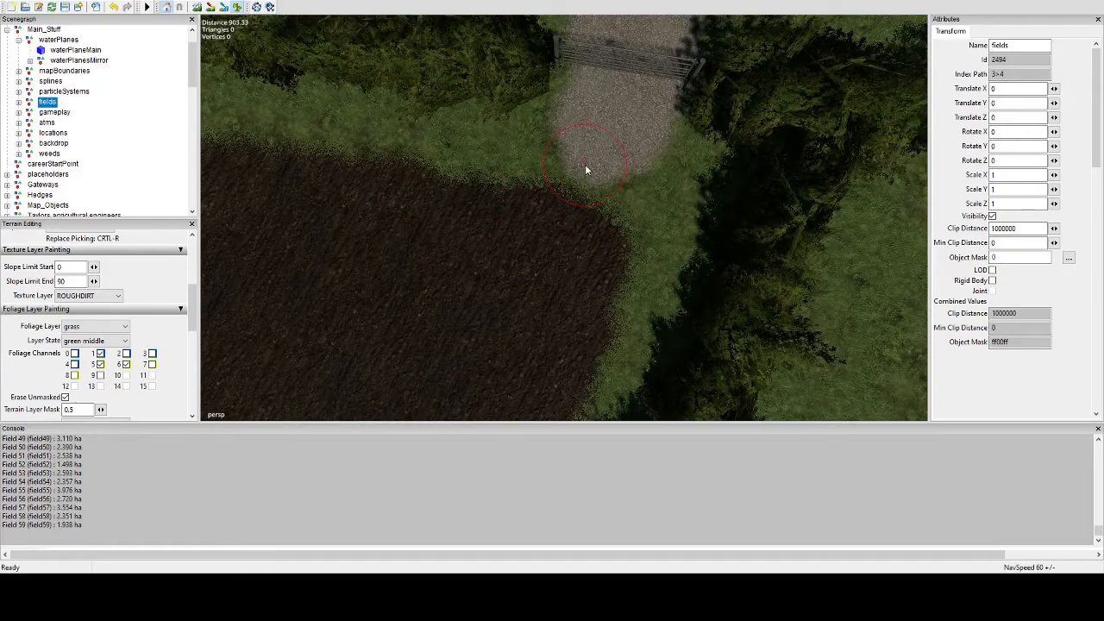
{"action": "left_click_drag", "start_coordinate": [562, 196], "coordinate": [687, 185], "text": "alt"}
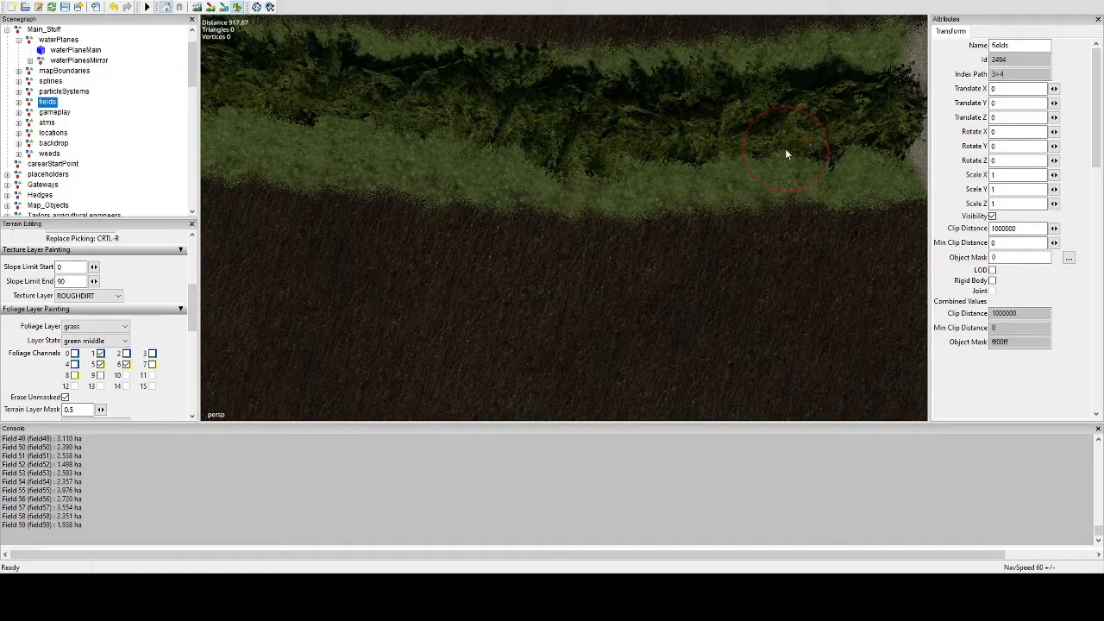
{"action": "left_click_drag", "start_coordinate": [528, 159], "coordinate": [641, 140], "text": "alt"}
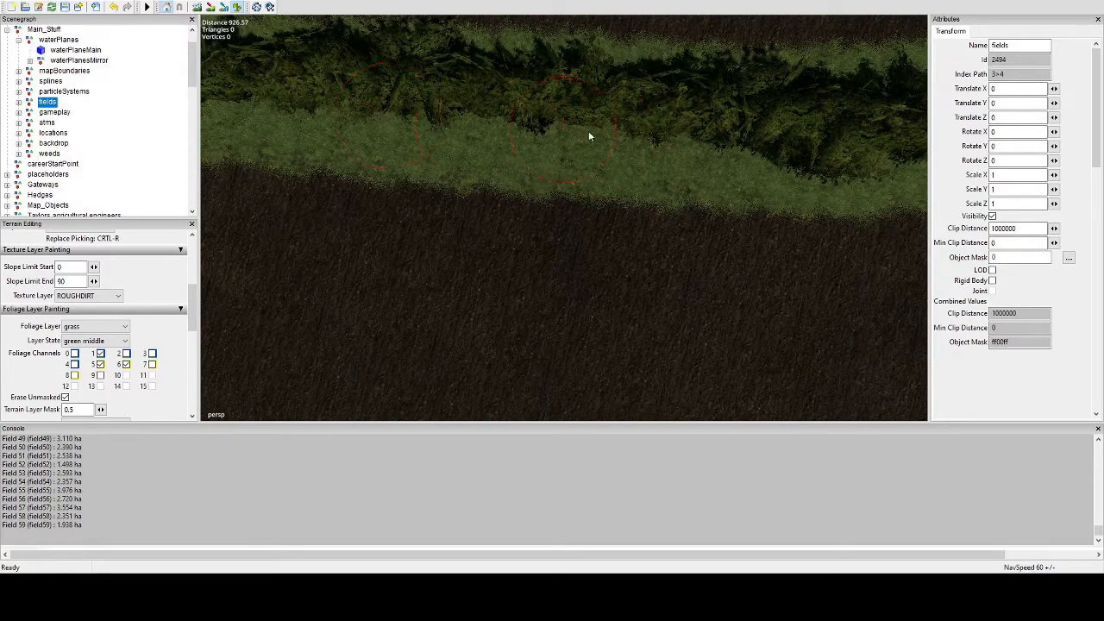
{"action": "scroll", "coordinate": [382, 113], "scroll_direction": "down", "scroll_amount": 1}
{"action": "middle_click_drag", "start_coordinate": [385, 116], "coordinate": [559, 133], "text": "alt"}
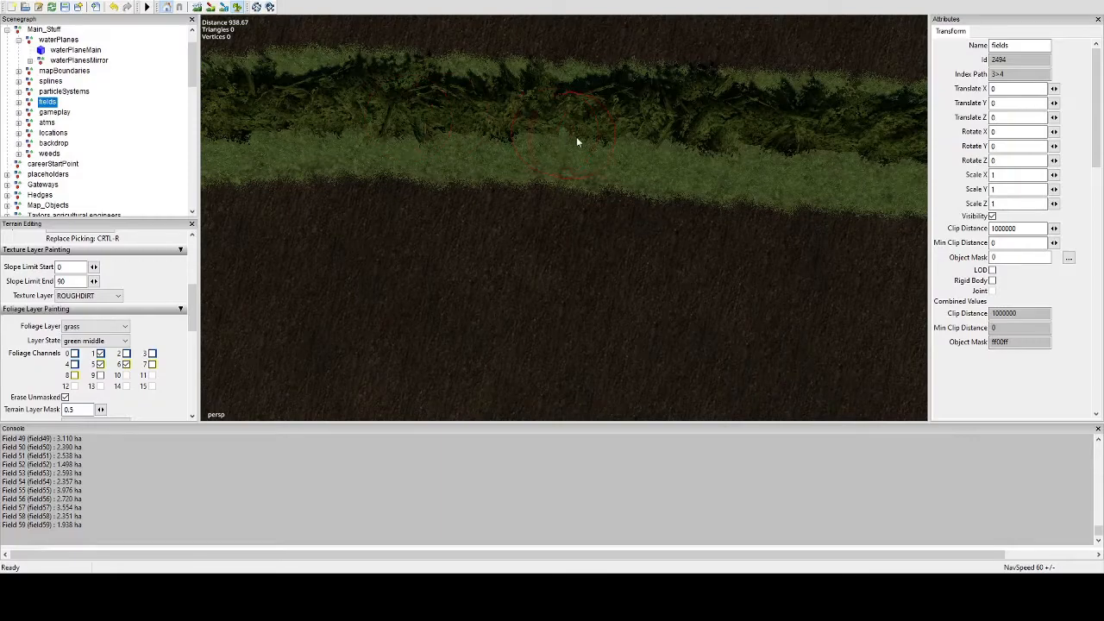
{"action": "middle_click_drag", "start_coordinate": [347, 127], "coordinate": [600, 126], "text": "alt"}
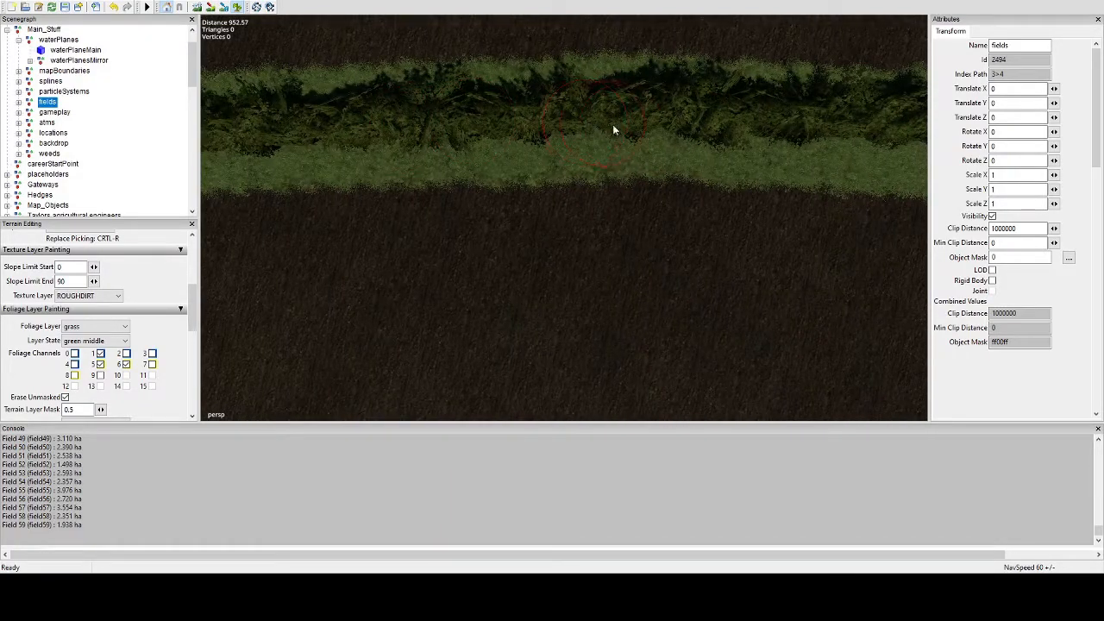
{"action": "middle_click_drag", "start_coordinate": [367, 144], "coordinate": [434, 141], "text": "alt"}
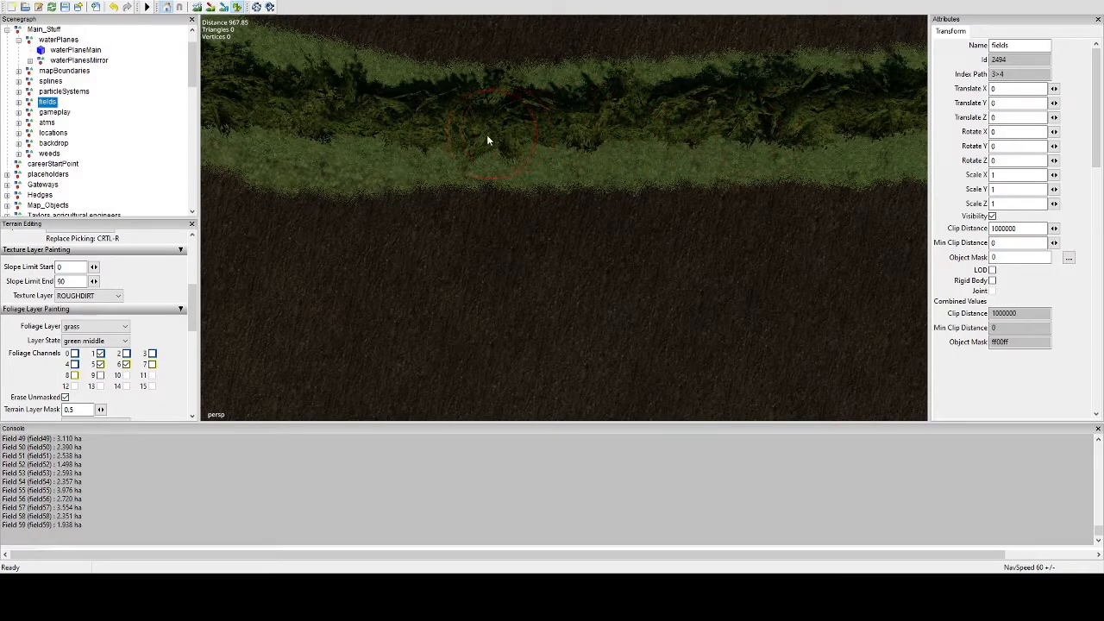
{"action": "middle_click_drag", "start_coordinate": [337, 134], "coordinate": [556, 120], "text": "alt"}
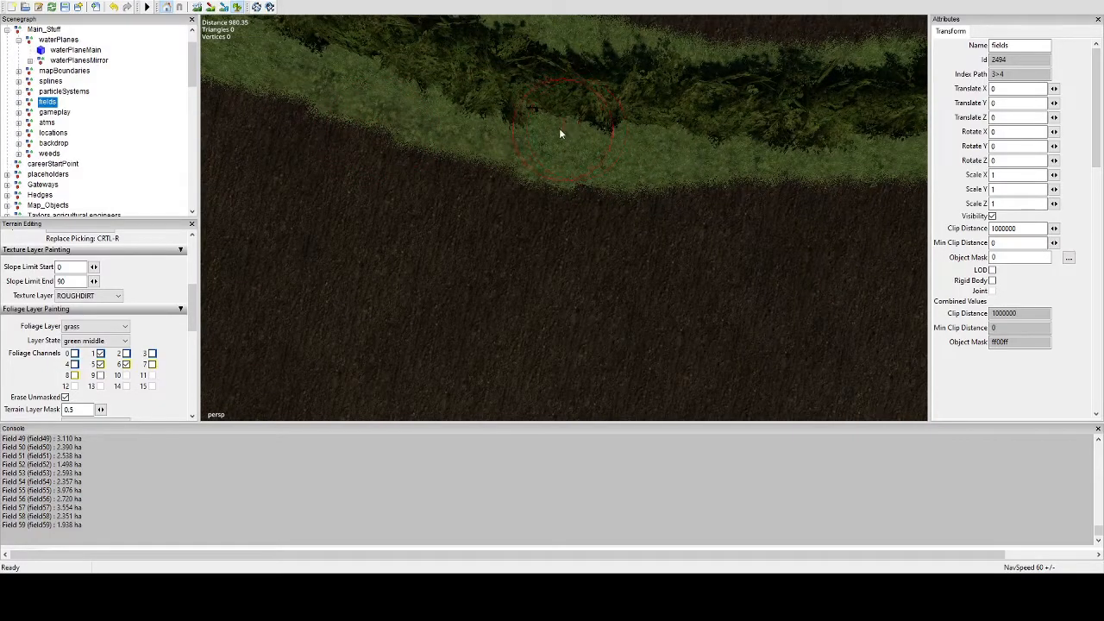
{"action": "middle_click_drag", "start_coordinate": [473, 107], "coordinate": [603, 106], "text": "alt"}
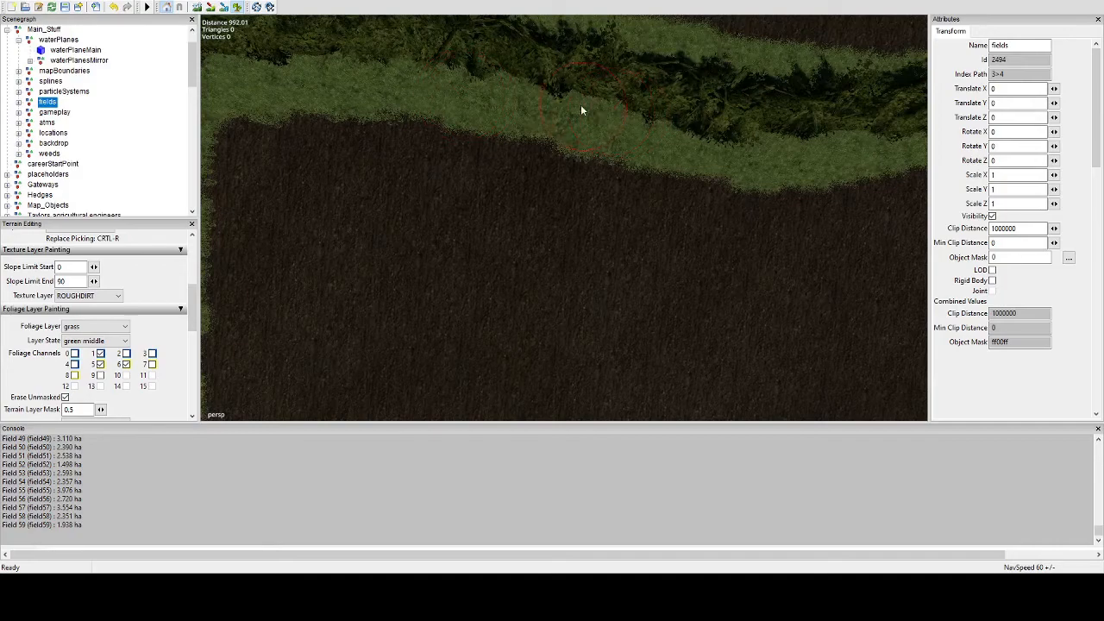
{"action": "middle_click_drag", "start_coordinate": [488, 79], "coordinate": [515, 86], "text": "alt"}
{"action": "left_click_drag", "start_coordinate": [676, 101], "coordinate": [480, 91]}
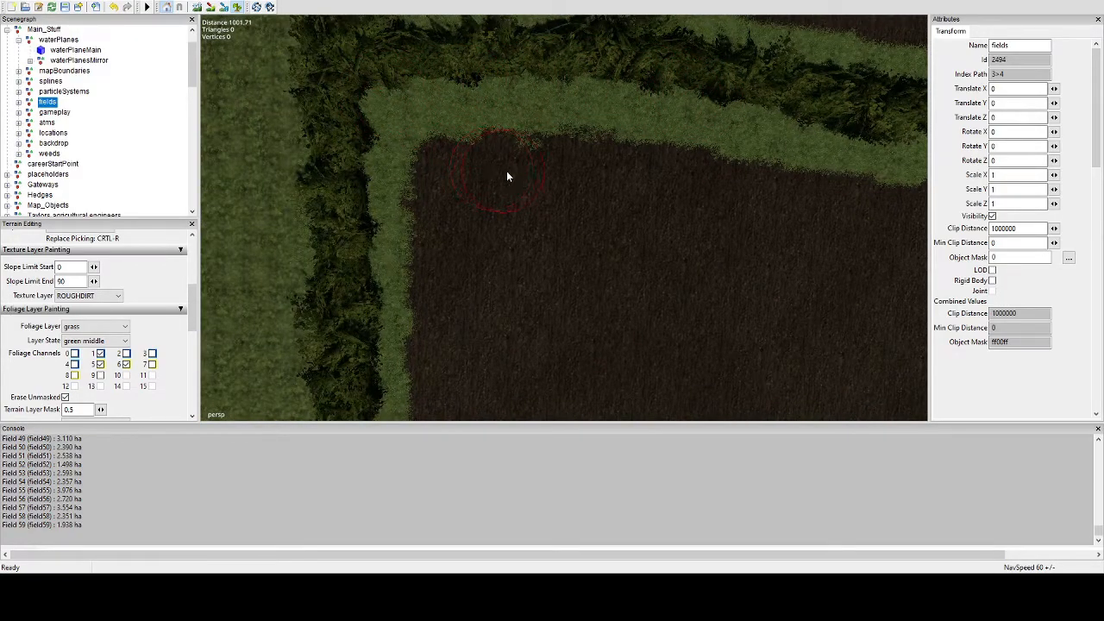
Step: Examine field59 and the surrounding fields from above to check the painted grass margins
{"action": "middle_click_drag", "start_coordinate": [583, 167], "coordinate": [583, 245], "text": "alt"}
{"action": "left_click_drag", "start_coordinate": [699, 149], "coordinate": [592, 224], "text": "alt"}
{"action": "scroll", "coordinate": [511, 213], "scroll_direction": "down", "scroll_amount": 5}
{"action": "scroll", "coordinate": [591, 224], "scroll_direction": "up", "scroll_amount": 5}
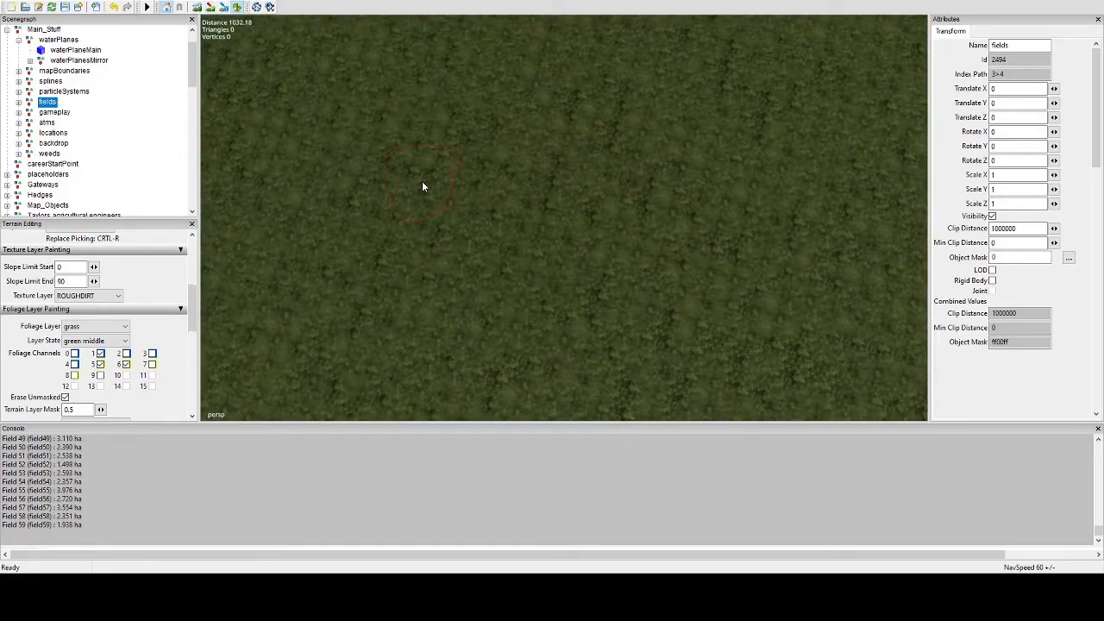
{"action": "scroll", "coordinate": [415, 187], "scroll_direction": "down", "scroll_amount": 5}
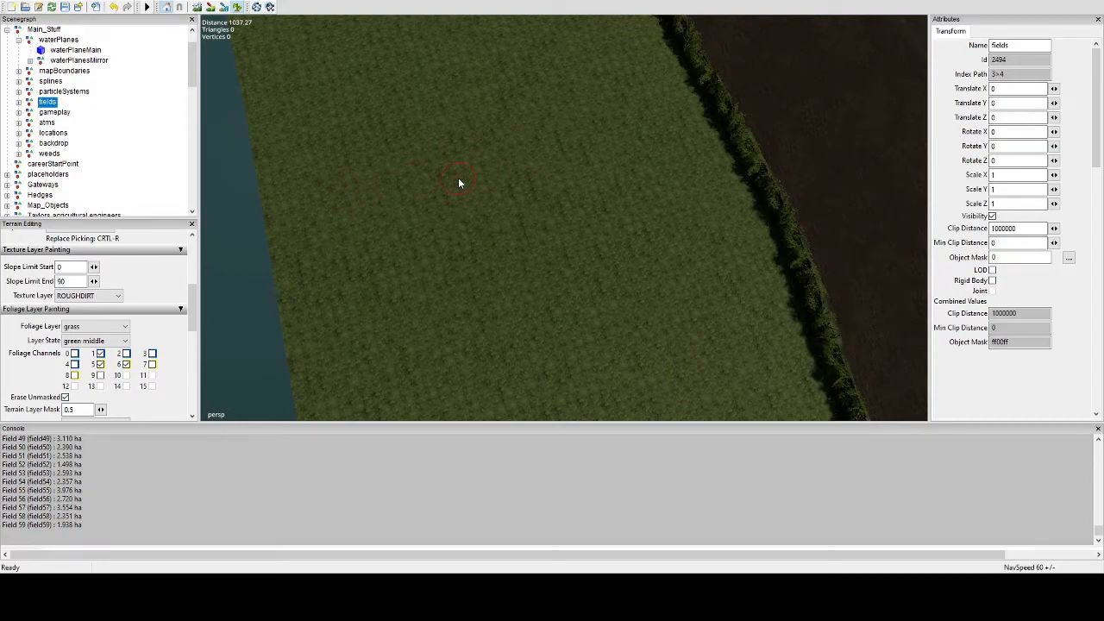
{"action": "left_click_drag", "start_coordinate": [287, 193], "coordinate": [480, 231], "text": "alt"}
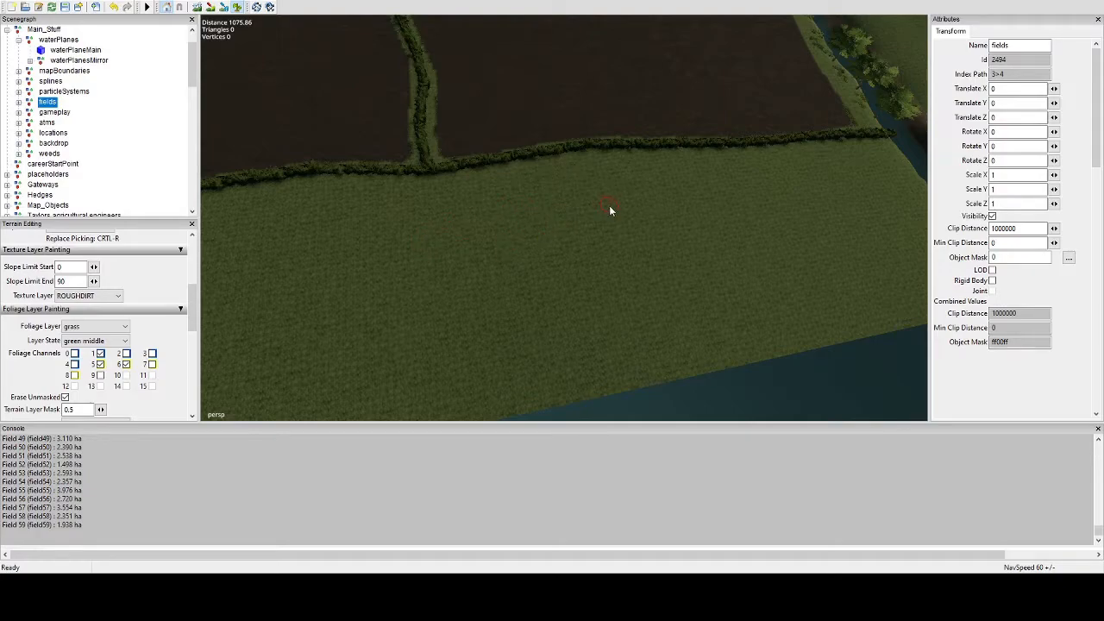
{"action": "middle_click_drag", "start_coordinate": [462, 164], "coordinate": [523, 257], "text": "alt"}
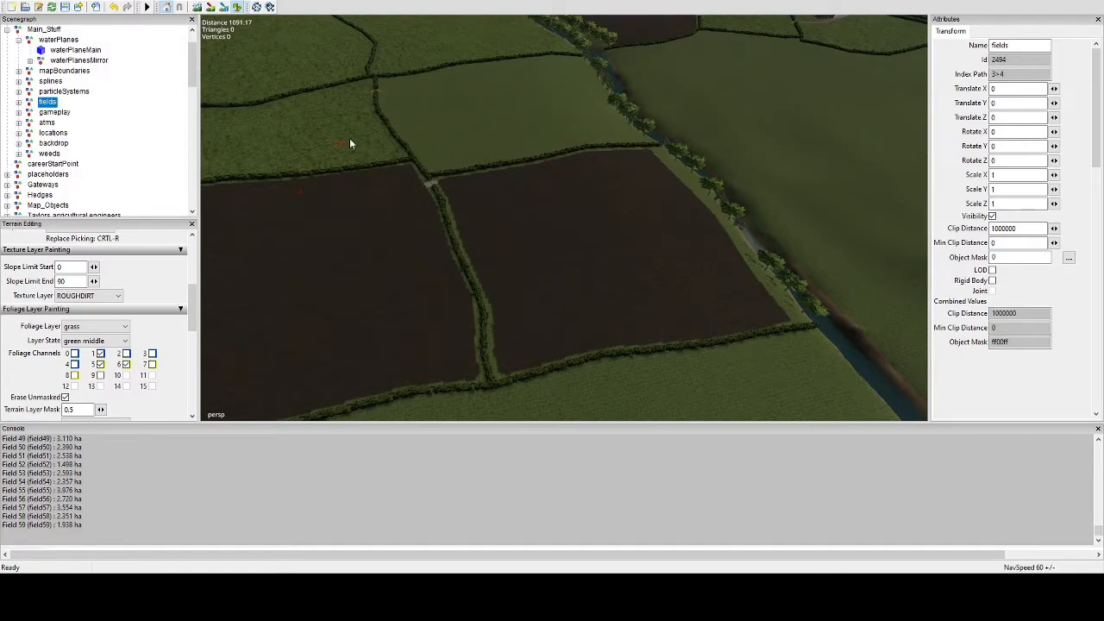
{"action": "middle_click_drag", "start_coordinate": [617, 231], "coordinate": [547, 266], "text": "alt"}
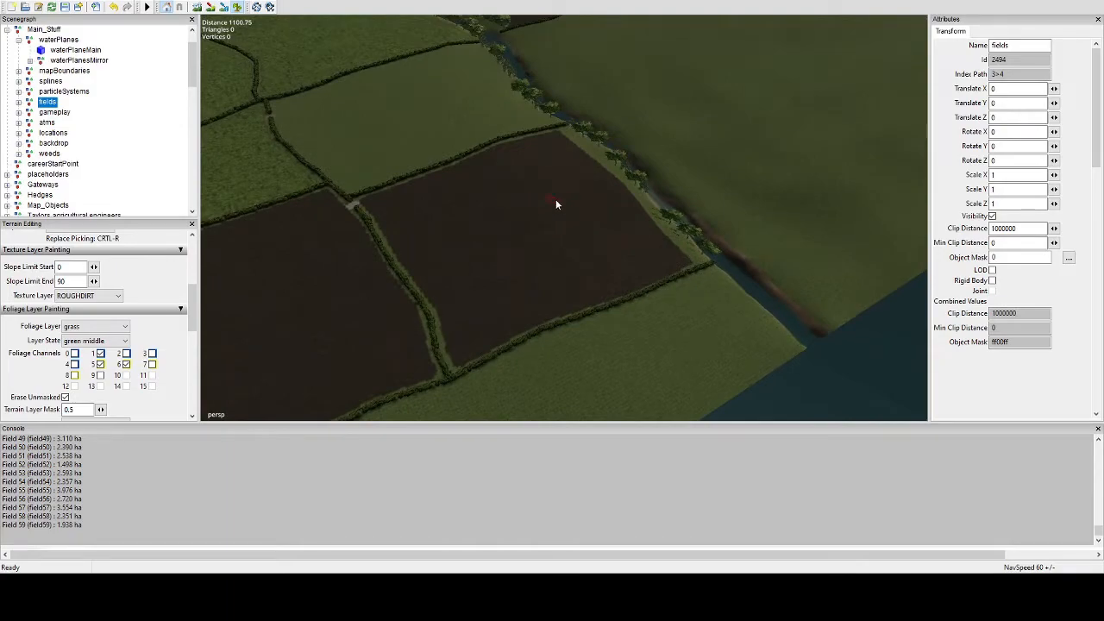
{"action": "left_click_drag", "start_coordinate": [484, 234], "coordinate": [461, 216], "text": "alt"}
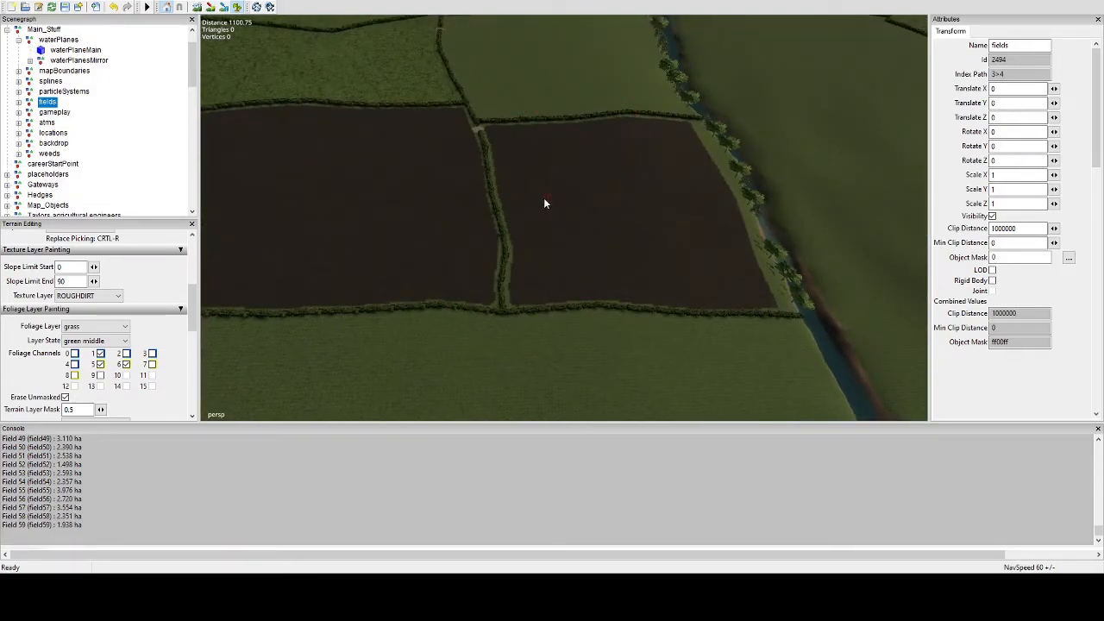
Step: Paint a rounded terrainDetail patch with foliage channels 0 and 2 on the grassland outside the outer hedge
{"action": "left_click_drag", "start_coordinate": [703, 216], "coordinate": [469, 114], "text": "alt"}
{"action": "scroll", "coordinate": [470, 114], "scroll_direction": "up", "scroll_amount": 5}
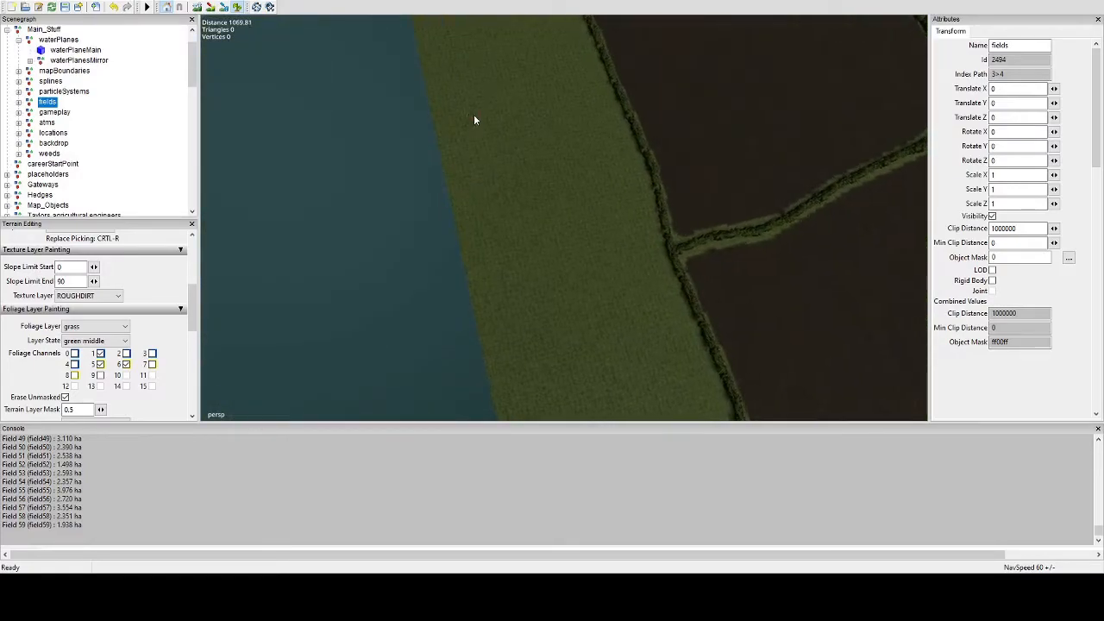
{"action": "mouse_move", "coordinate": [593, 151]}
{"action": "left_mouse_down", "text": "alt"}
{"action": "mouse_move", "coordinate": [695, 191]}
{"action": "mouse_move", "coordinate": [594, 206]}
{"action": "left_mouse_up", "text": "alt"}
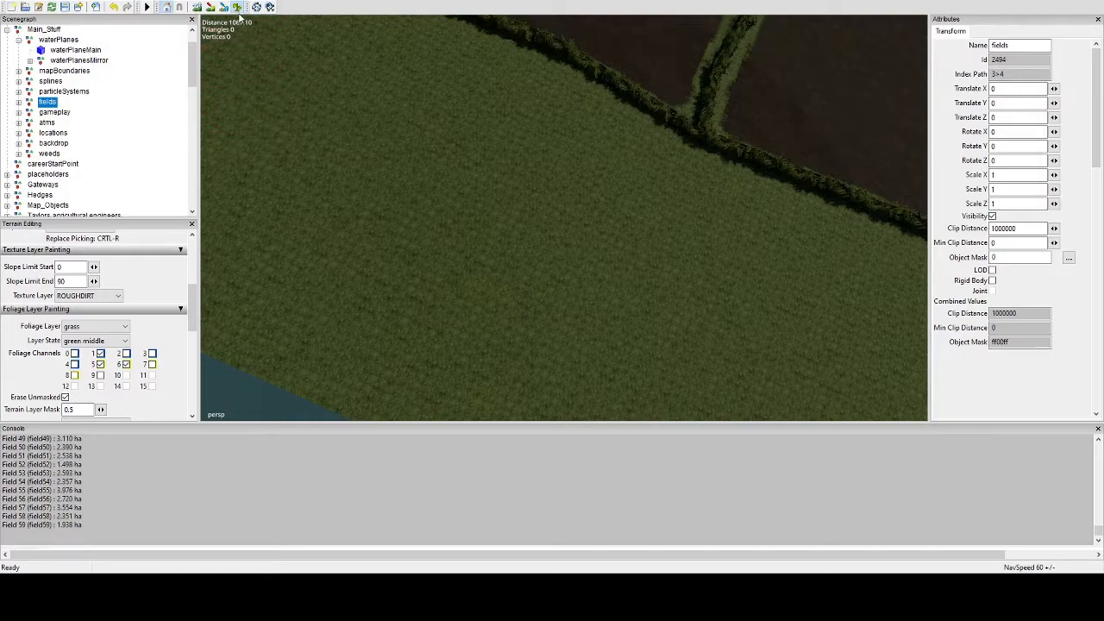
{"action": "left_click", "coordinate": [109, 342]}
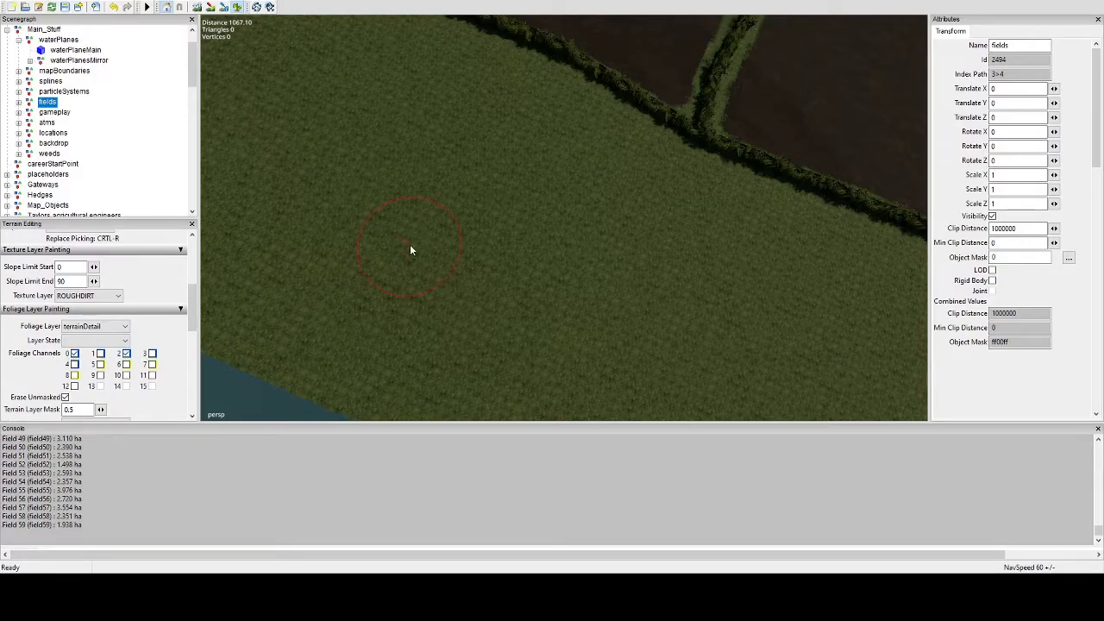
{"action": "mouse_move", "coordinate": [474, 214]}
{"action": "left_mouse_down"}
{"action": "mouse_move", "coordinate": [419, 193]}
{"action": "mouse_move", "coordinate": [463, 147]}
{"action": "mouse_move", "coordinate": [601, 256]}
{"action": "mouse_move", "coordinate": [397, 209]}
{"action": "mouse_move", "coordinate": [575, 192]}
{"action": "mouse_move", "coordinate": [604, 285]}
{"action": "mouse_move", "coordinate": [394, 236]}
{"action": "mouse_move", "coordinate": [455, 215]}
{"action": "mouse_move", "coordinate": [445, 168]}
{"action": "mouse_move", "coordinate": [445, 206]}
{"action": "left_mouse_up"}
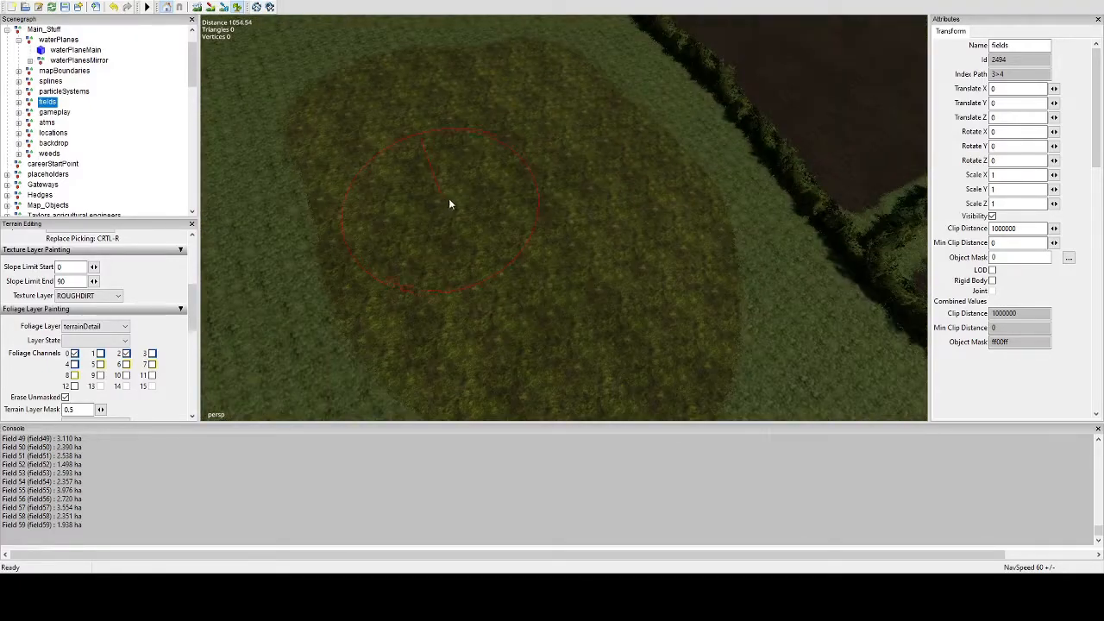
{"action": "left_click_drag", "start_coordinate": [490, 130], "coordinate": [517, 224], "text": "alt"}
{"action": "mouse_move", "coordinate": [517, 224]}
{"action": "left_mouse_down"}
{"action": "mouse_move", "coordinate": [572, 274]}
{"action": "mouse_move", "coordinate": [648, 248]}
{"action": "mouse_move", "coordinate": [566, 161]}
{"action": "left_mouse_up"}
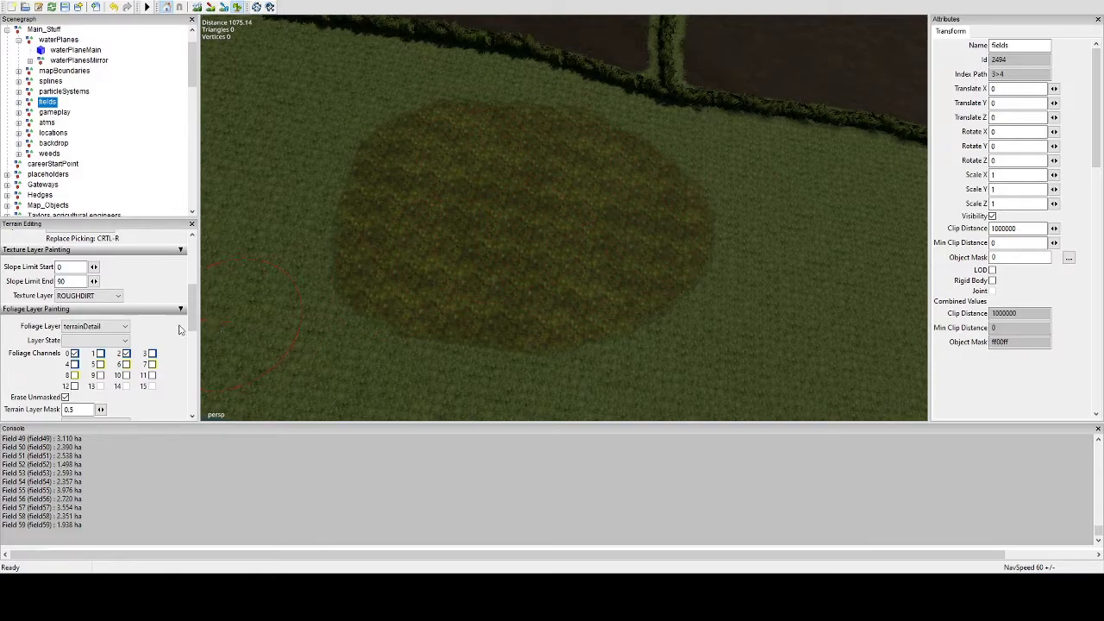
Step: Paint green middle grass over the terrainDetail patch outside the outer hedge and leave foliage painting
{"action": "left_click", "coordinate": [111, 327]}
{"action": "key", "text": "Down"}
{"action": "left_click", "coordinate": [100, 353]}
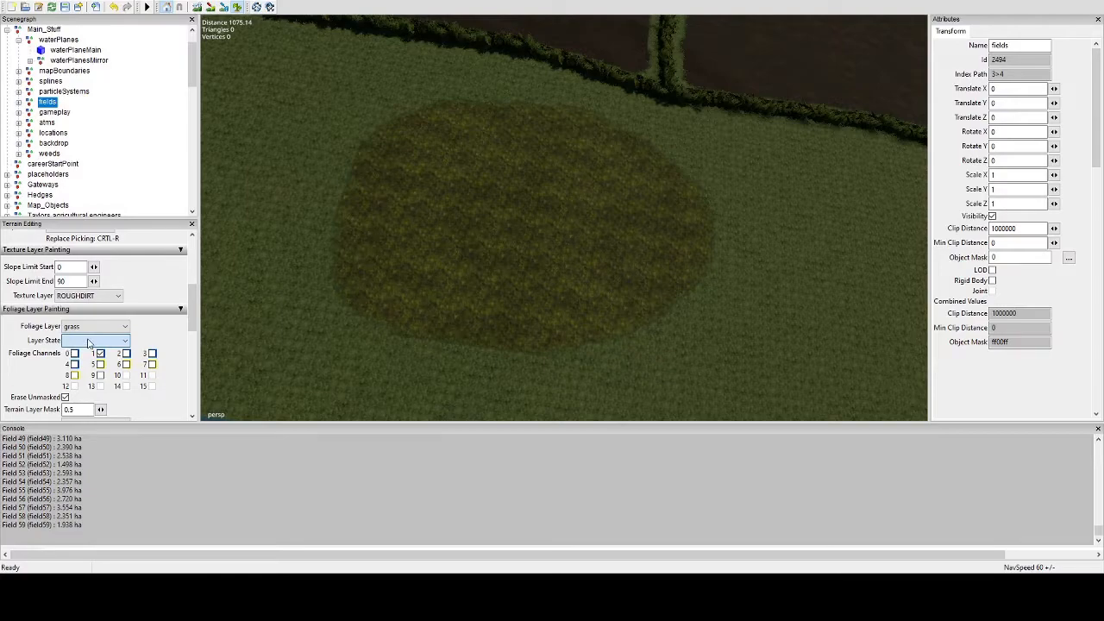
{"action": "left_click", "coordinate": [106, 384]}
{"action": "scroll", "coordinate": [448, 278], "scroll_direction": "up", "scroll_amount": 4}
{"action": "mouse_move", "coordinate": [556, 231]}
{"action": "left_mouse_down"}
{"action": "mouse_move", "coordinate": [577, 225]}
{"action": "mouse_move", "coordinate": [503, 194]}
{"action": "mouse_move", "coordinate": [397, 238]}
{"action": "mouse_move", "coordinate": [576, 132]}
{"action": "mouse_move", "coordinate": [688, 210]}
{"action": "mouse_move", "coordinate": [489, 284]}
{"action": "mouse_move", "coordinate": [549, 266]}
{"action": "mouse_move", "coordinate": [572, 141]}
{"action": "mouse_move", "coordinate": [712, 172]}
{"action": "mouse_move", "coordinate": [612, 135]}
{"action": "mouse_move", "coordinate": [509, 160]}
{"action": "mouse_move", "coordinate": [642, 293]}
{"action": "mouse_move", "coordinate": [642, 246]}
{"action": "mouse_move", "coordinate": [587, 293]}
{"action": "mouse_move", "coordinate": [587, 256]}
{"action": "mouse_move", "coordinate": [503, 264]}
{"action": "mouse_move", "coordinate": [477, 284]}
{"action": "mouse_move", "coordinate": [534, 237]}
{"action": "mouse_move", "coordinate": [552, 259]}
{"action": "left_mouse_up"}
{"action": "scroll", "coordinate": [533, 258], "scroll_direction": "down", "scroll_amount": 1}
{"action": "scroll", "coordinate": [643, 247], "scroll_direction": "down", "scroll_amount": 2}
{"action": "left_click_drag", "start_coordinate": [402, 279], "coordinate": [595, 250], "text": "alt"}
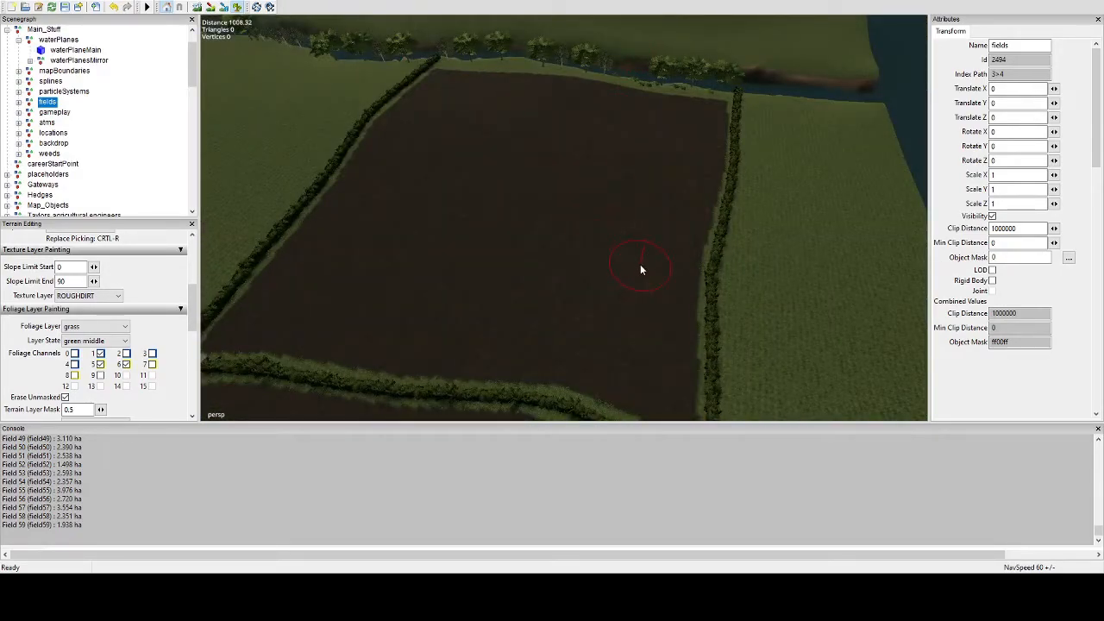
{"action": "left_click", "coordinate": [237, 7]}
{"action": "mouse_move", "coordinate": [276, 89]}
{"action": "left_mouse_down", "text": "alt"}
{"action": "mouse_move", "coordinate": [387, 196]}
{"action": "mouse_move", "coordinate": [325, 181]}
{"action": "mouse_move", "coordinate": [377, 195]}
{"action": "left_mouse_up", "text": "alt"}
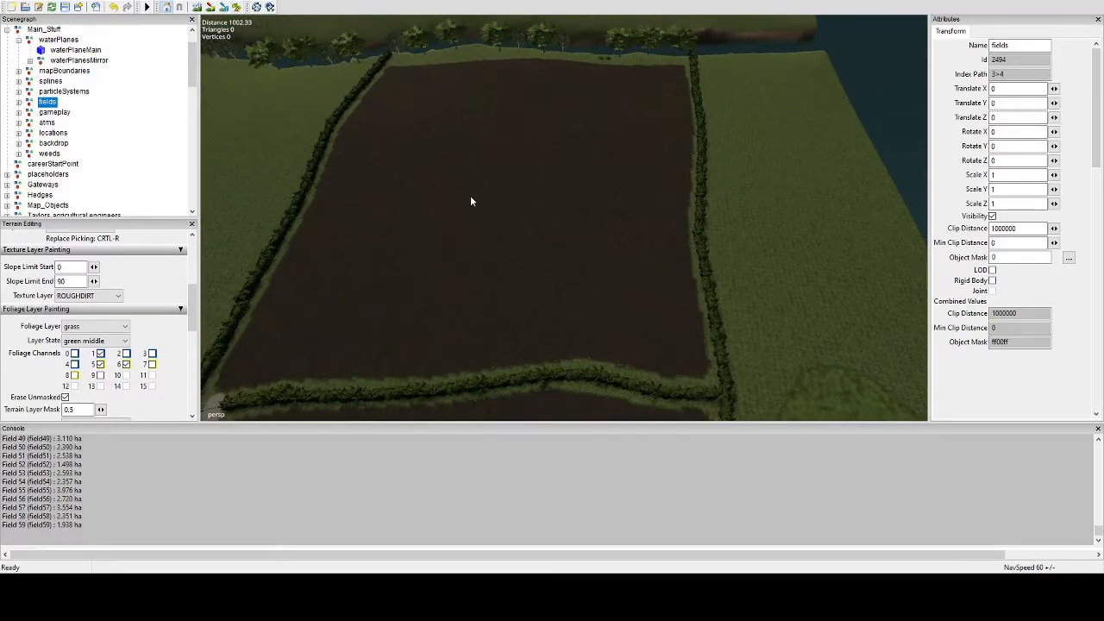